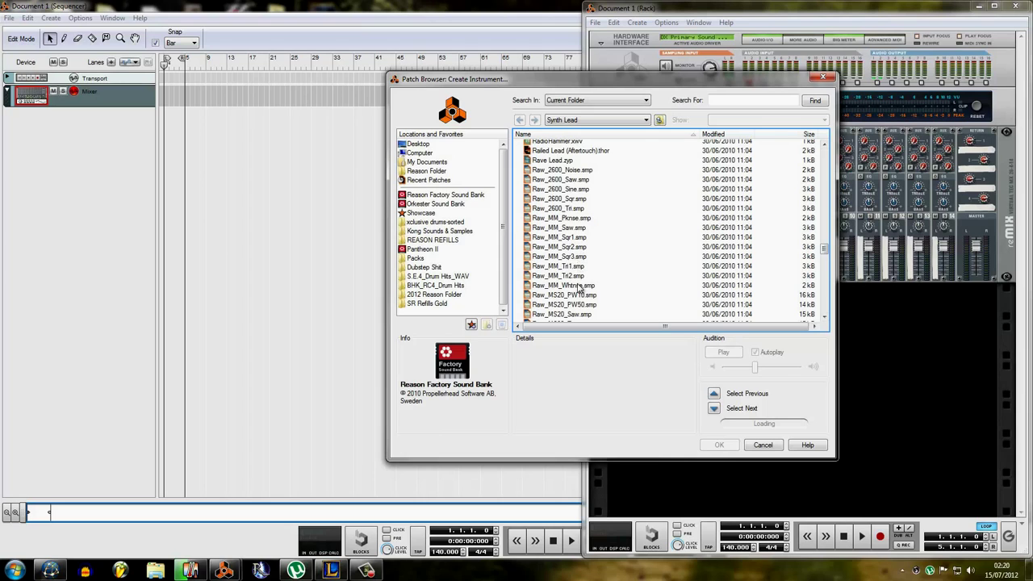
Audition the Raw sampler patches in the Synth Lead folder and load Raw_2600_Sqr.smp as a new instrument
click(574, 200)
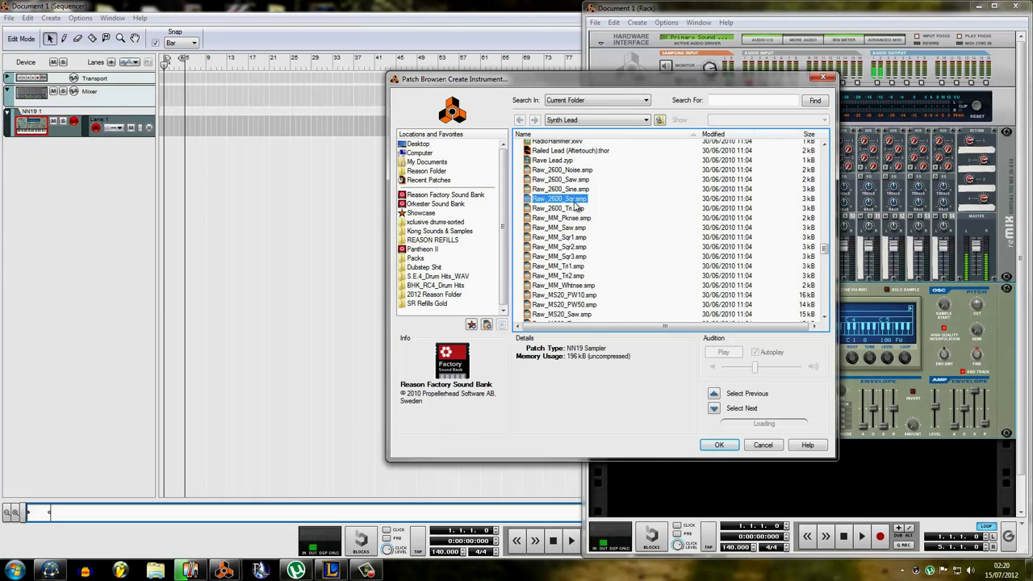
click(577, 189)
click(577, 181)
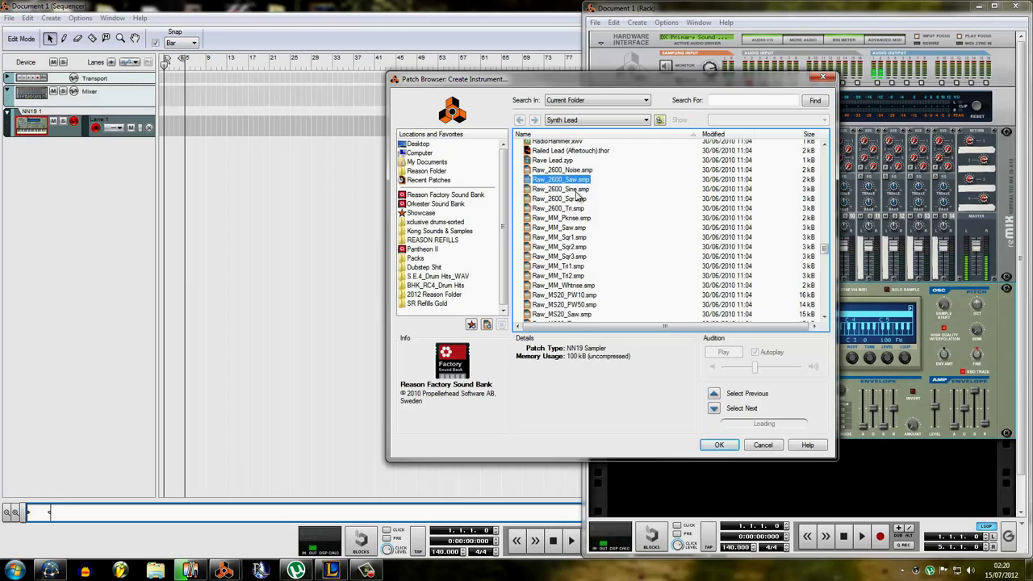
click(575, 196)
click(577, 237)
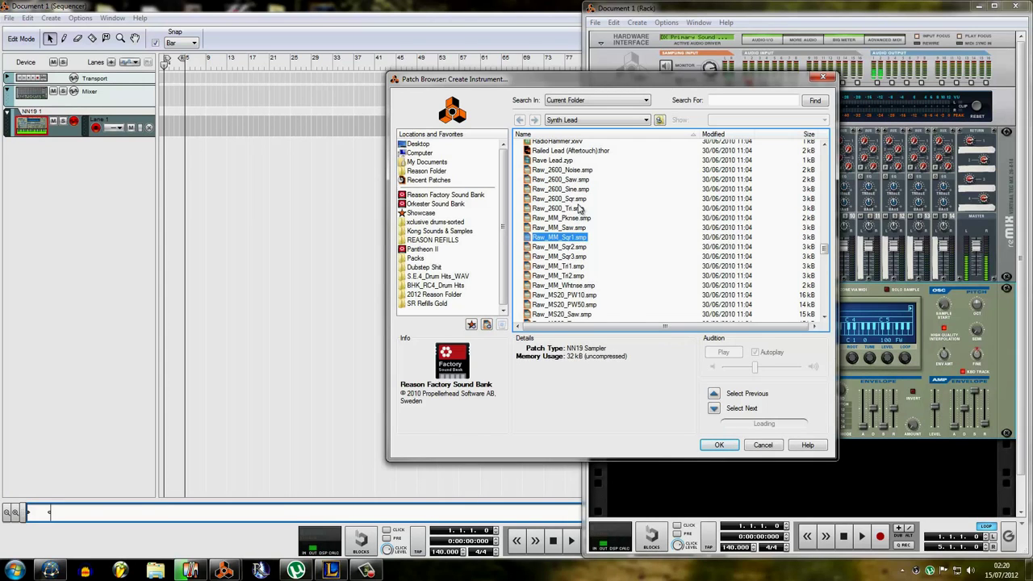
click(579, 267)
key(Down)
key(Down)
key(Down)
key(Down)
key(Down)
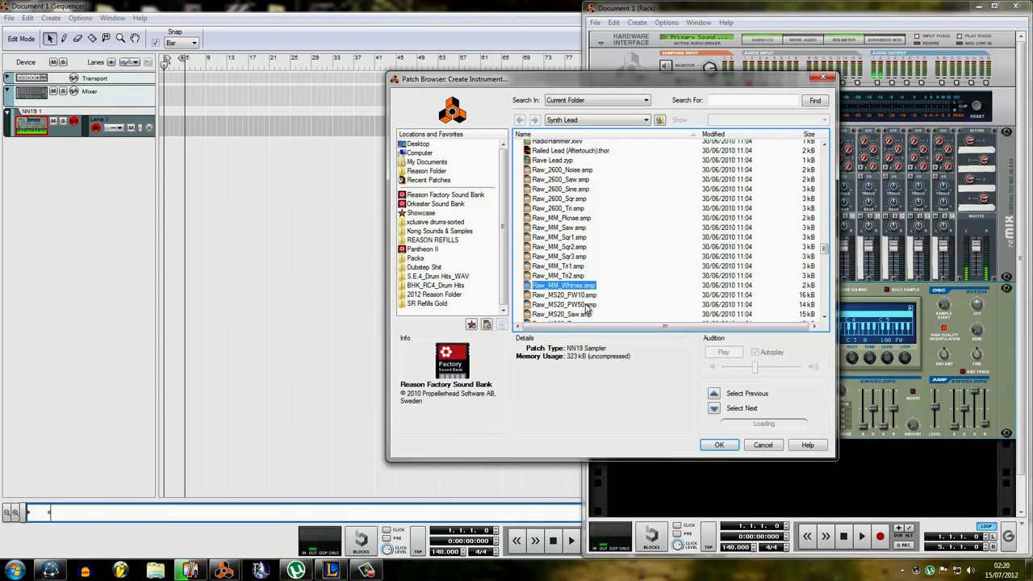
double_click(571, 199)
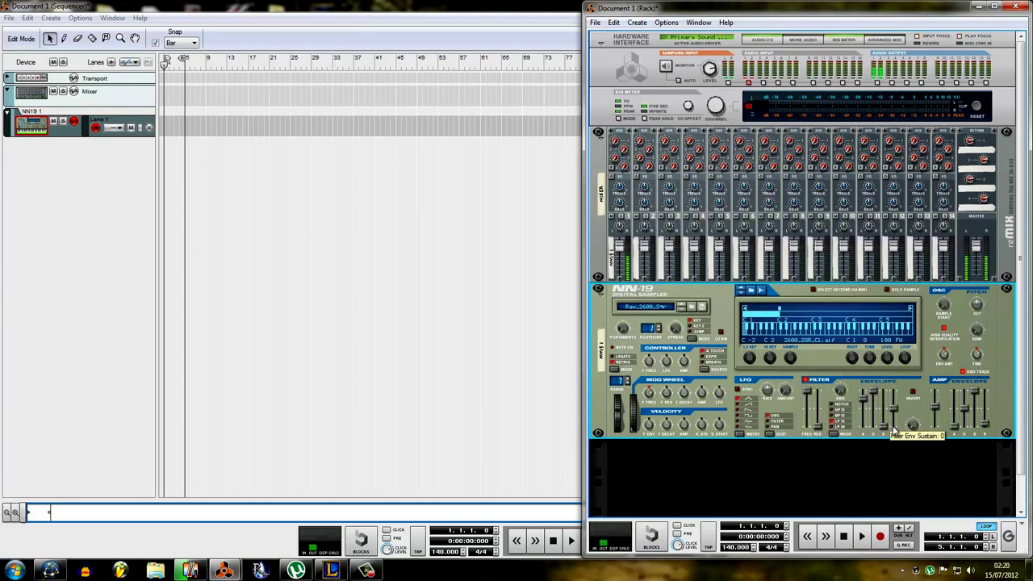
Raise the NN-19 sampler's filter envelope amount and add an RV7000 Advanced Reverb after the sampler
drag(914, 430, 916, 386)
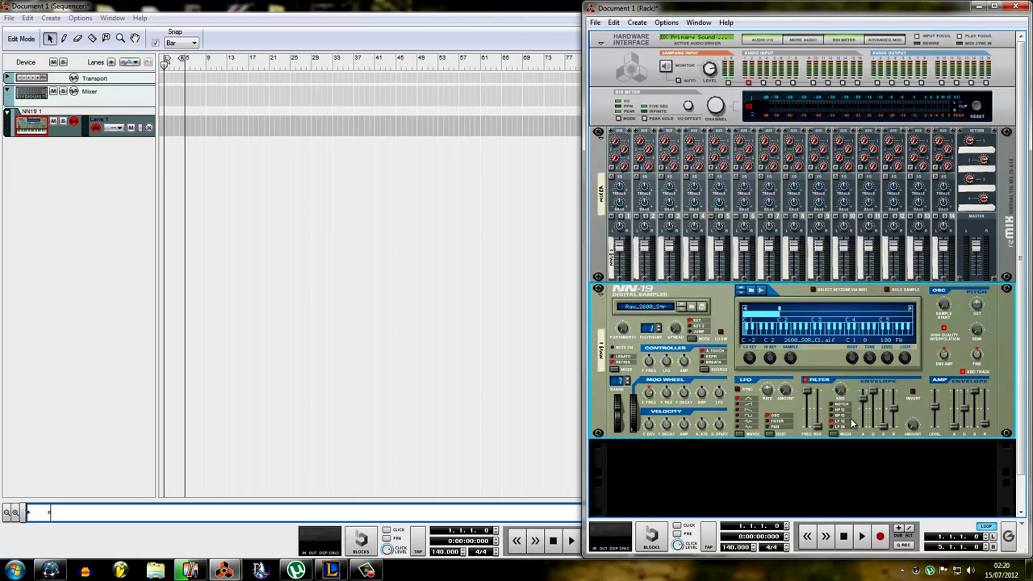
right_click(721, 417)
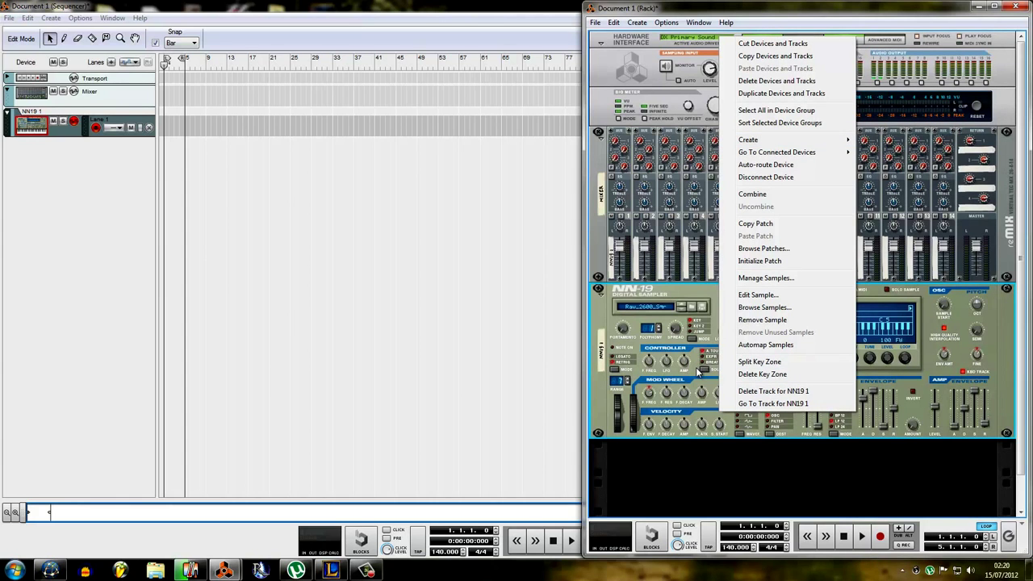
mouse_move(798, 141)
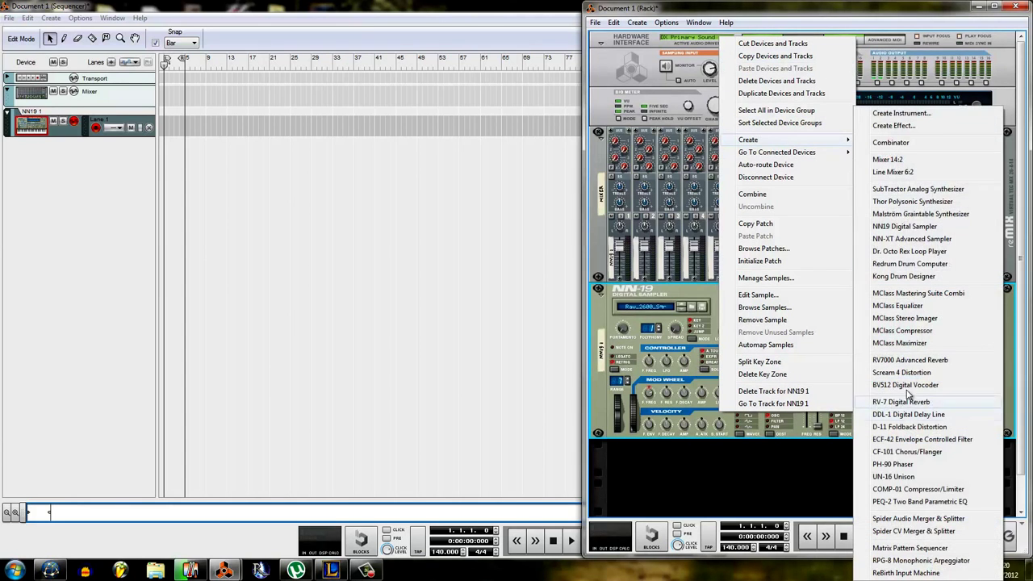
click(920, 361)
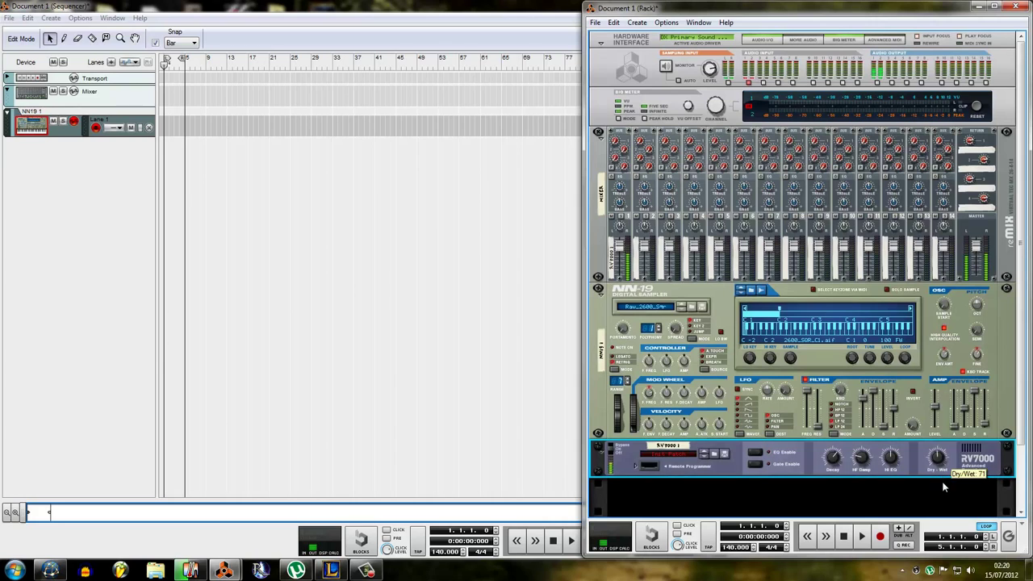
scroll(866, 475, down, 3)
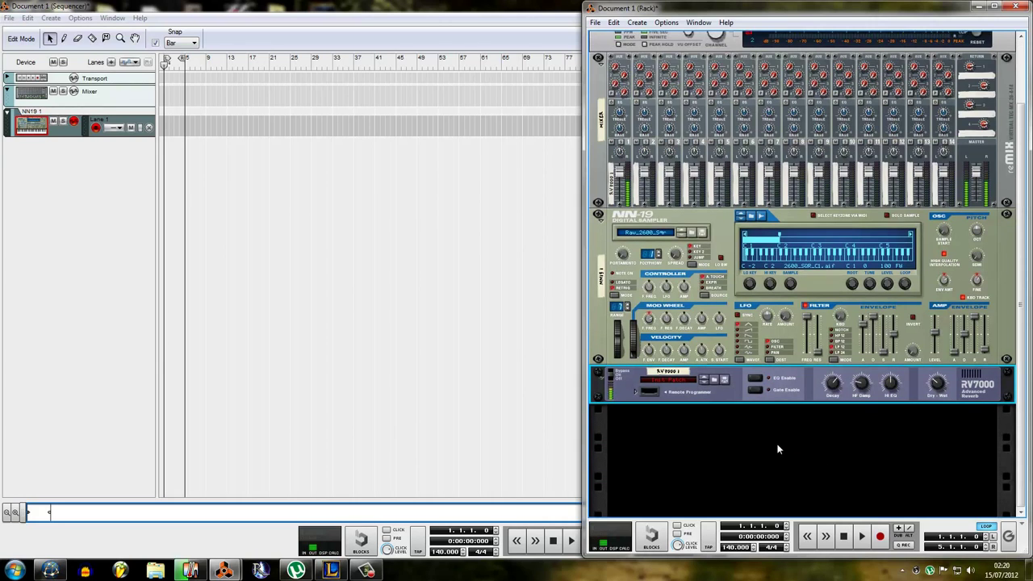
Adjust the NN-19 sampler's LFO rate and set its LFO amount to 127
click(790, 321)
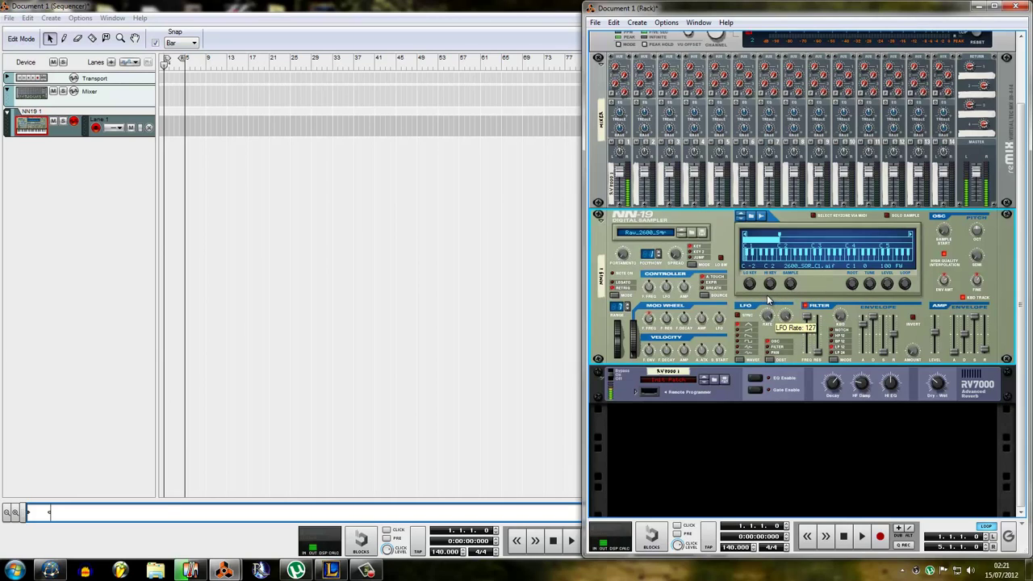
drag(768, 316, 783, 449)
drag(769, 310, 769, 304)
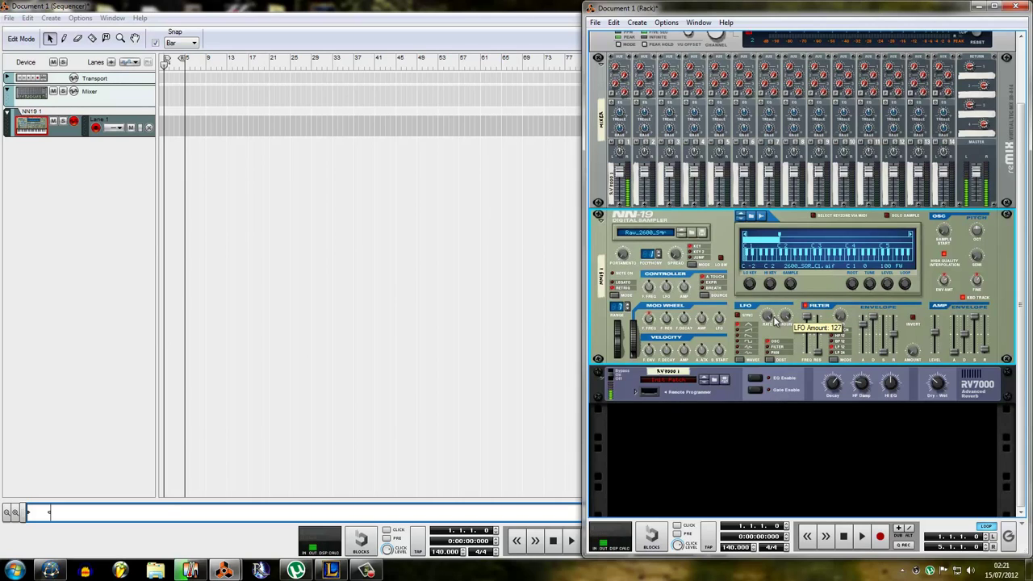
mouse_move(768, 318)
mouse_down()
mouse_move(770, 336)
mouse_move(771, 325)
mouse_up()
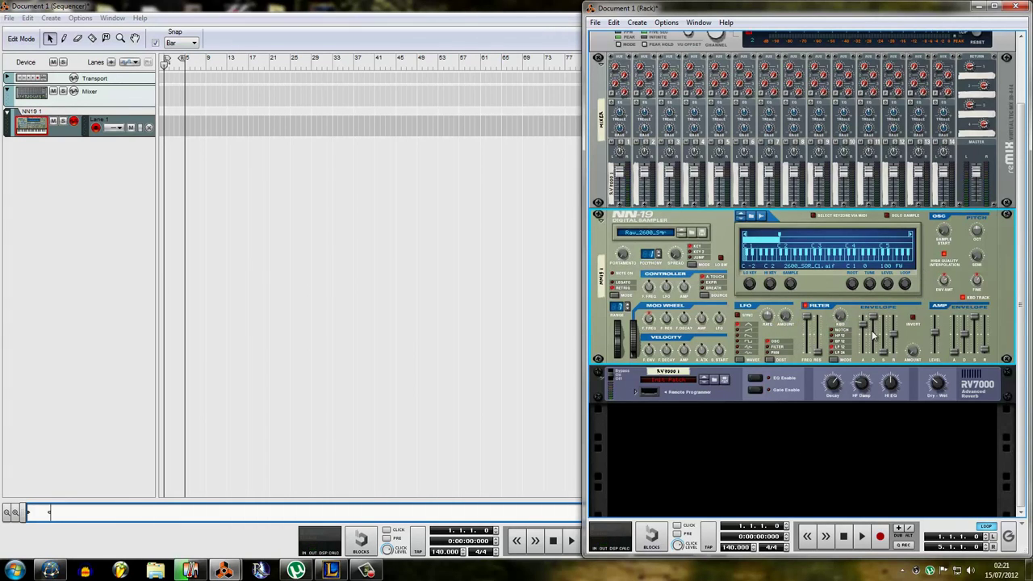
Add a Redrum Drum Computer to the empty rack space below the reverb
right_click(809, 473)
click(856, 95)
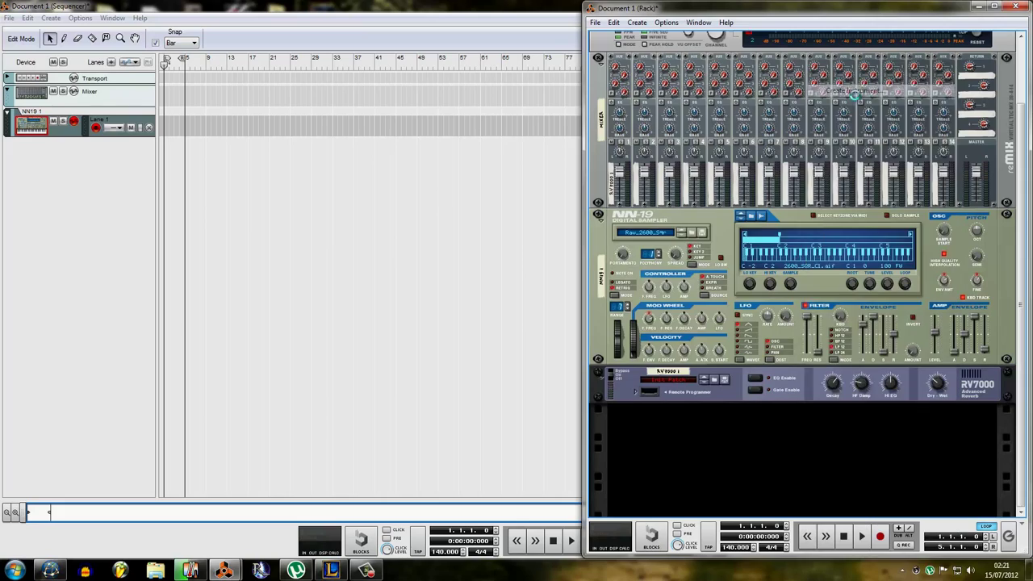
click(773, 447)
right_click(773, 447)
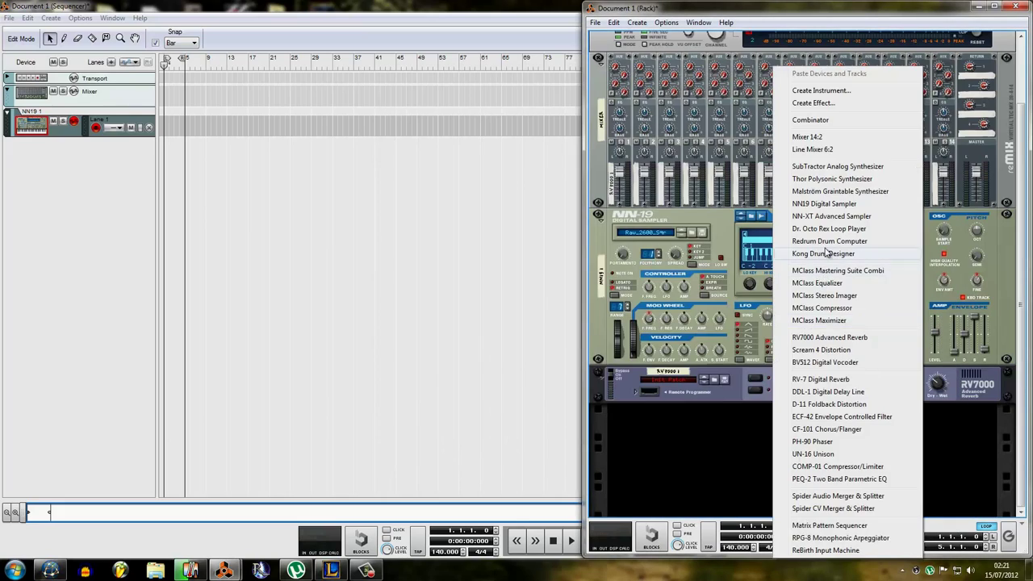
click(826, 240)
Browse for a Redrum channel 1 sample in the BHK_RC4_Kick folder of the BHK_RC4_Drum Hits pack
click(656, 345)
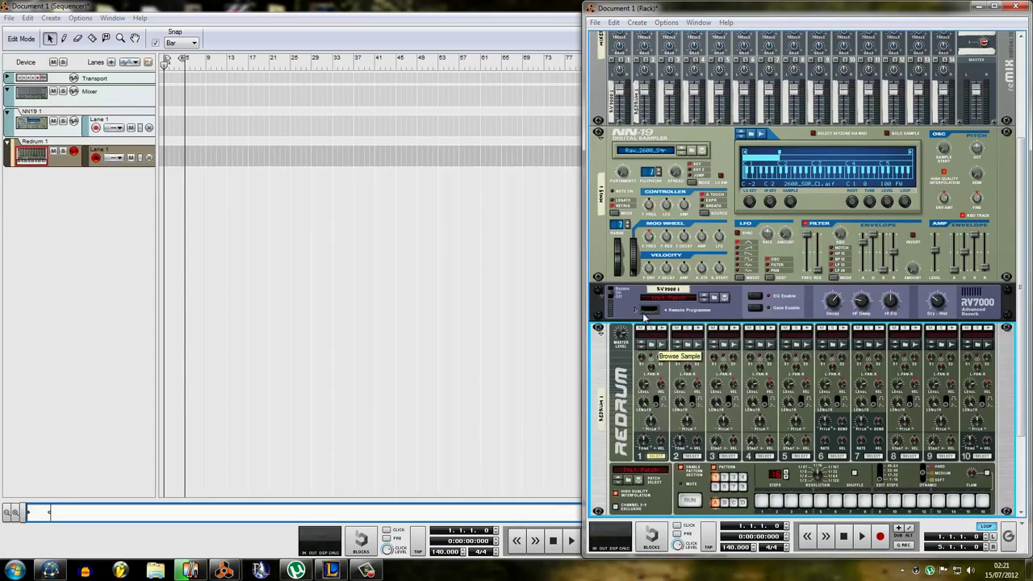
click(698, 118)
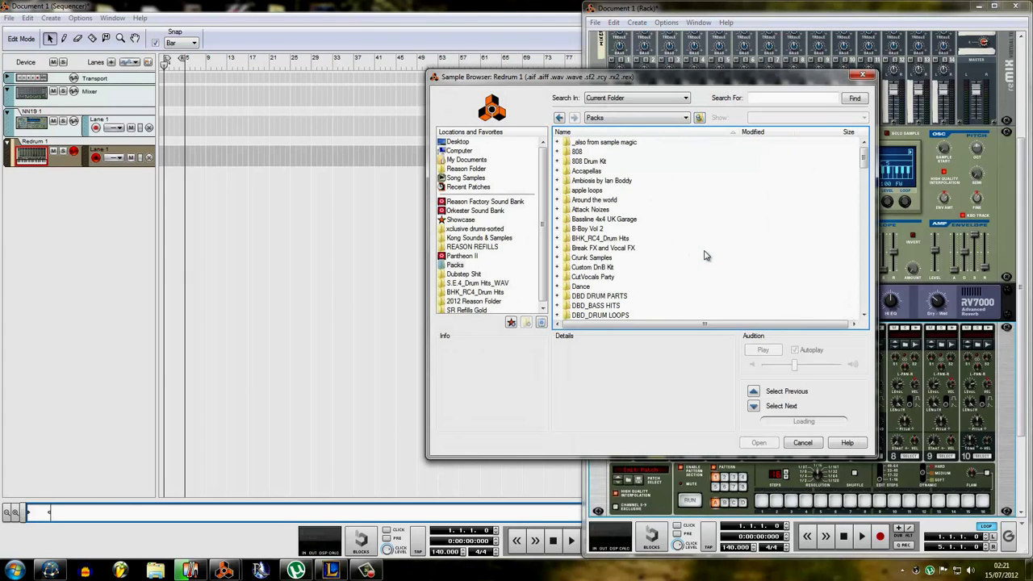
double_click(630, 238)
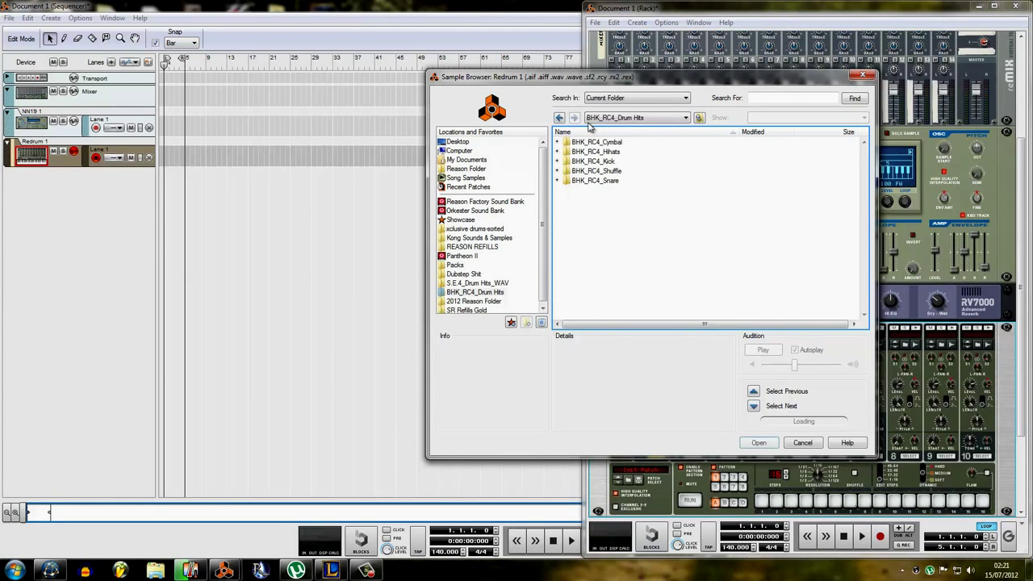
double_click(597, 161)
Audition several of the RC4 kicks and load RC4_Kick (14).wav into Redrum channel 1
click(597, 152)
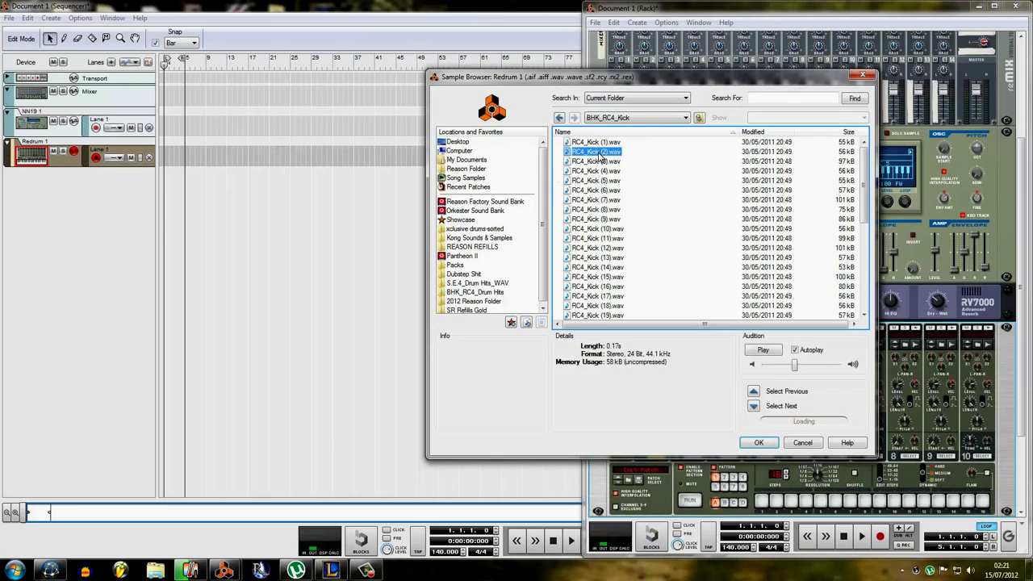
click(602, 180)
click(604, 190)
click(605, 199)
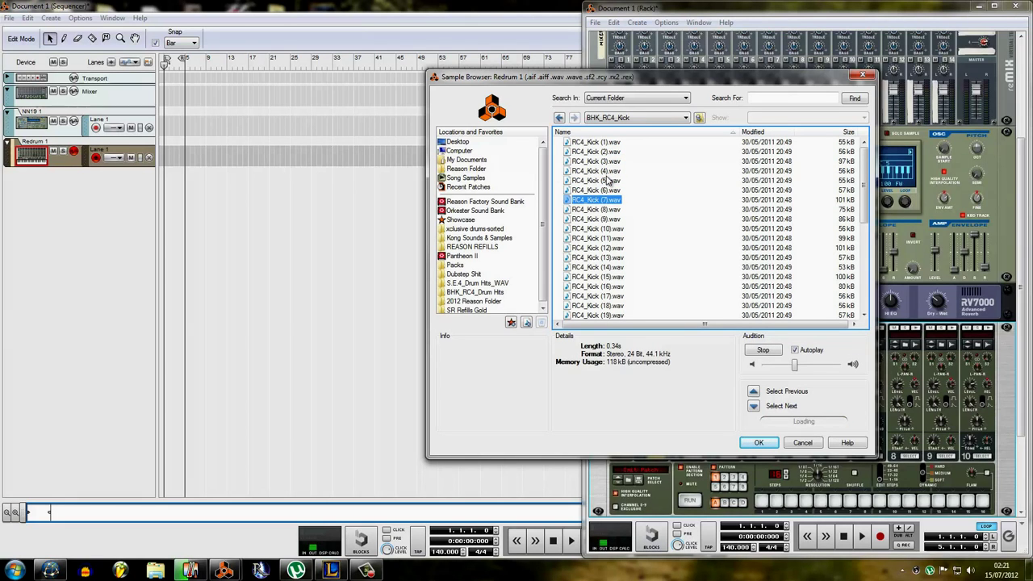
click(617, 221)
click(611, 268)
click(612, 249)
click(617, 267)
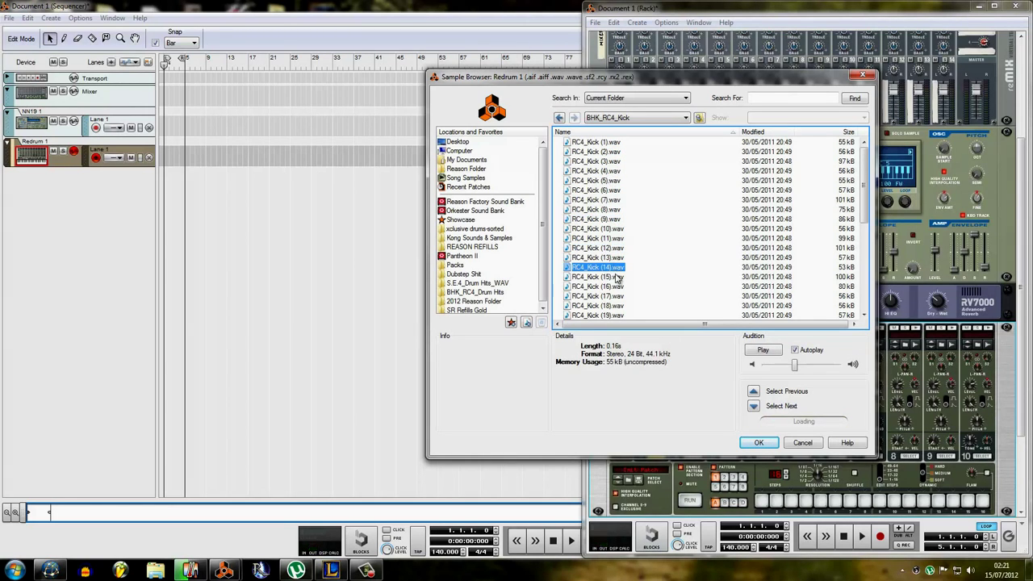
click(617, 277)
click(618, 268)
double_click(617, 269)
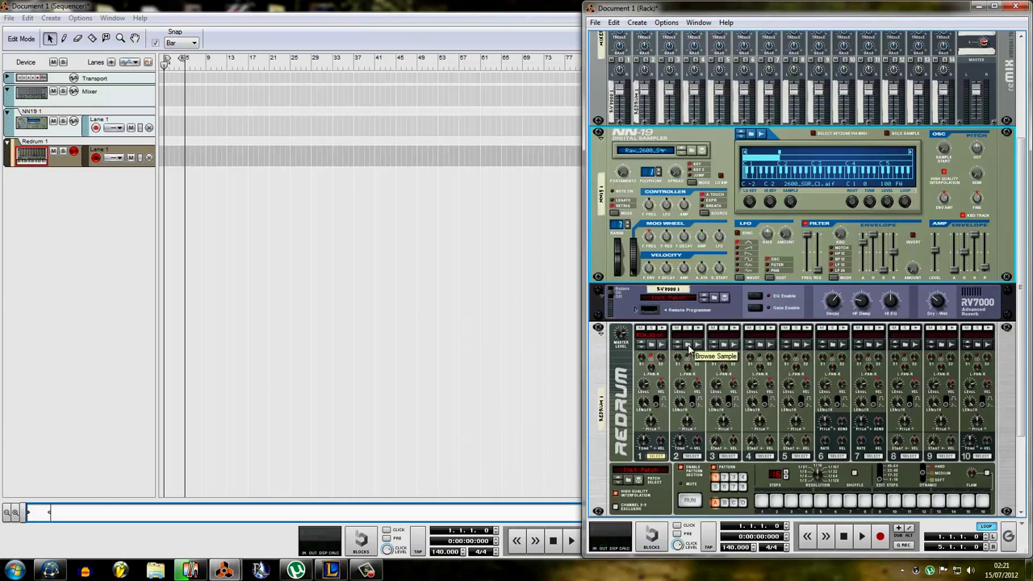
Browse for a Redrum channel 2 sample in the VEC3 Claps folder of the vengeance essential club sounds-3 pack
click(687, 345)
click(695, 117)
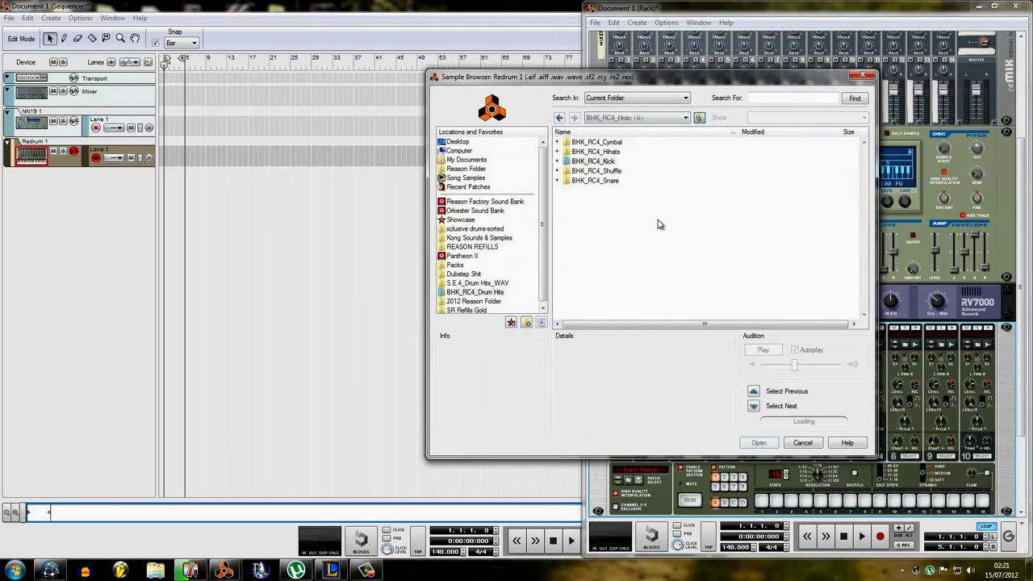
scroll(660, 242, down, 8)
scroll(662, 255, down, 20)
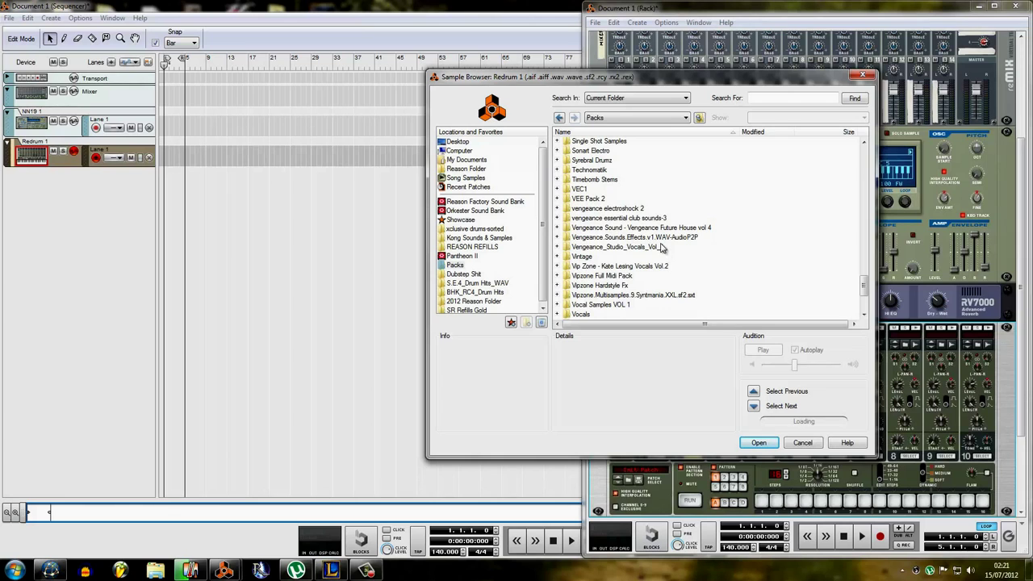
click(640, 218)
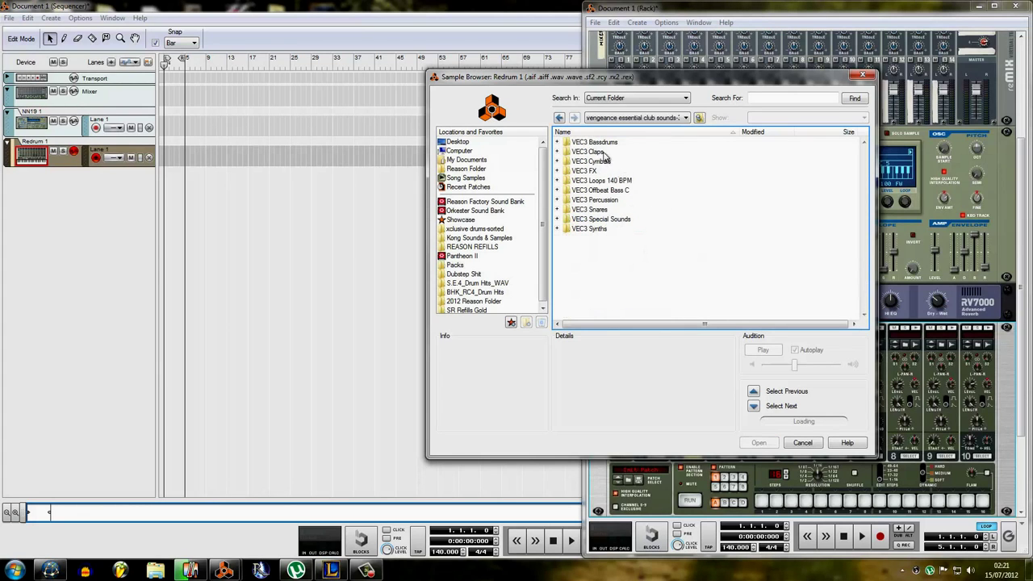
double_click(605, 153)
Audition clap samples throughout the VEC3 Claps folder to find a suitable sound for Redrum channel 2
click(604, 228)
scroll(610, 275, down, 3)
click(605, 272)
scroll(605, 273, down, 3)
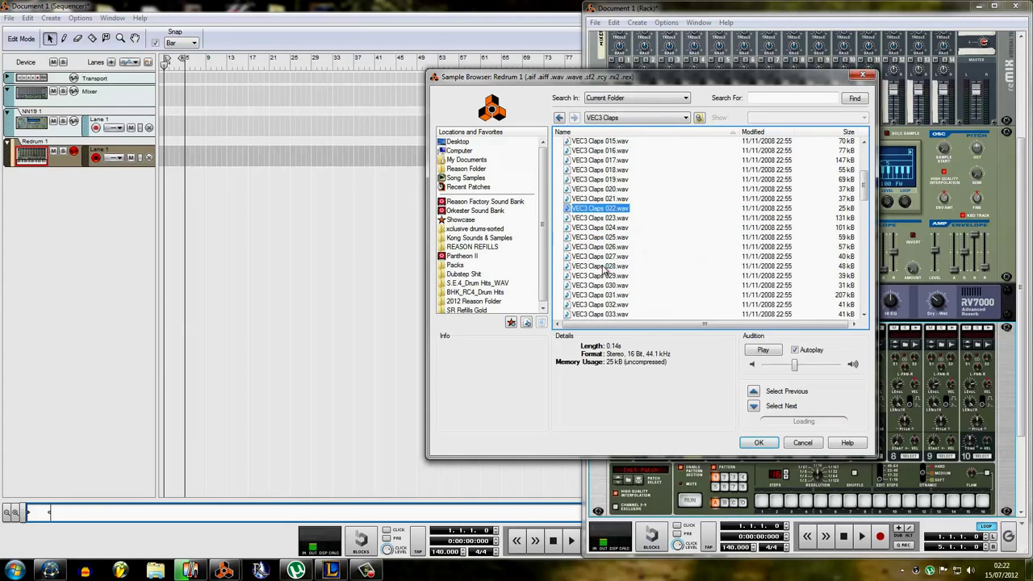
click(605, 268)
scroll(605, 268, down, 3)
click(604, 266)
scroll(604, 271, down, 3)
click(603, 268)
scroll(603, 270, down, 3)
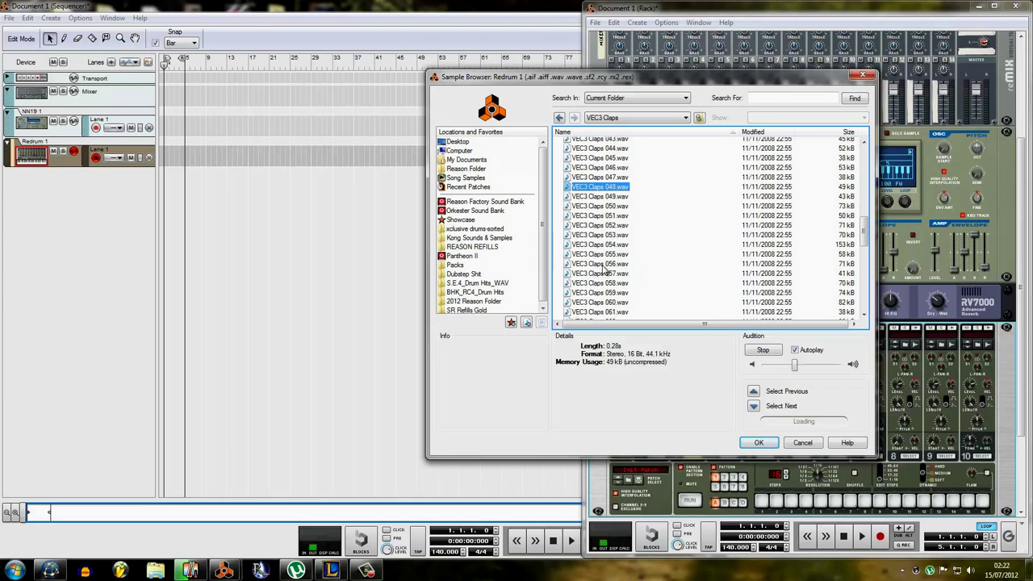
click(613, 245)
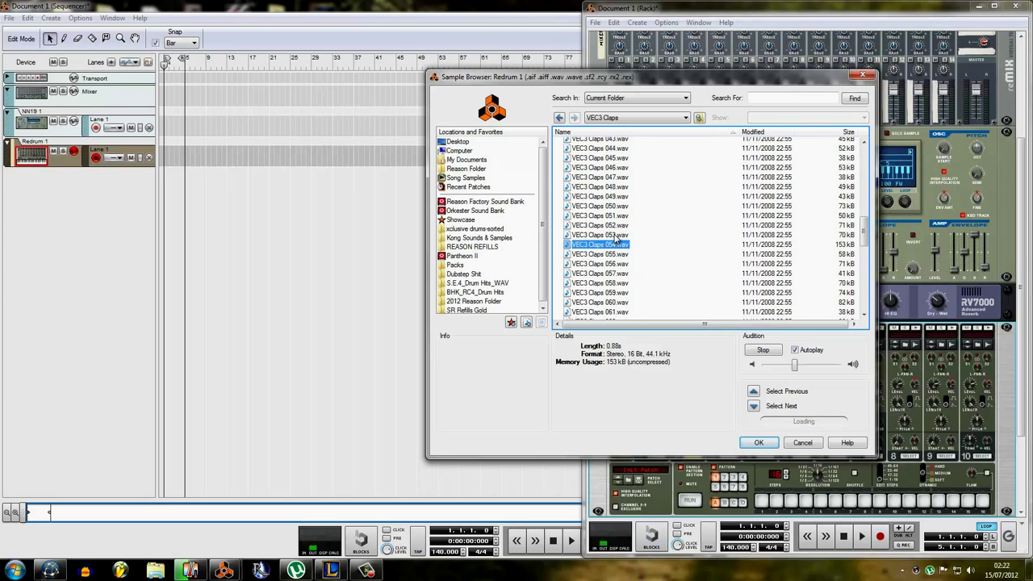
click(615, 235)
click(617, 225)
click(619, 216)
click(620, 283)
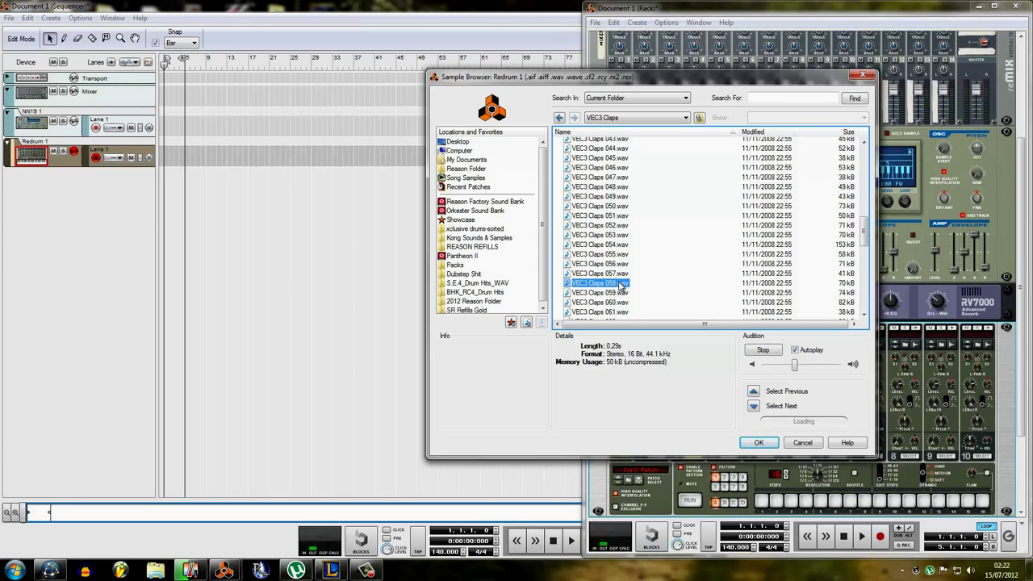
click(621, 274)
click(620, 303)
click(619, 313)
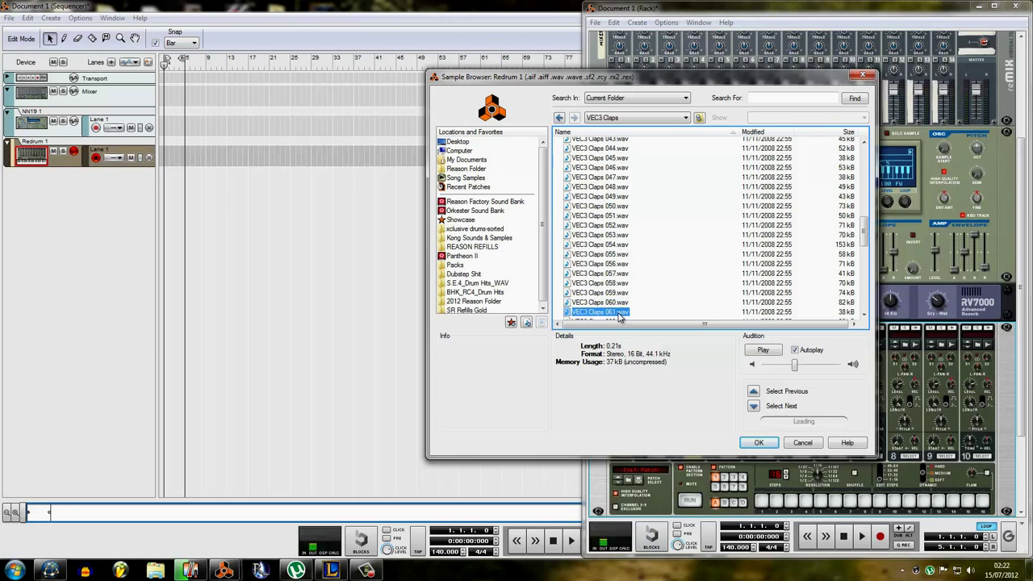
scroll(618, 312, down, 2)
click(617, 296)
Open the 2. Snare Drums folder of Kong Sounds & Samples and audition its first snares for Redrum channel 2
click(492, 237)
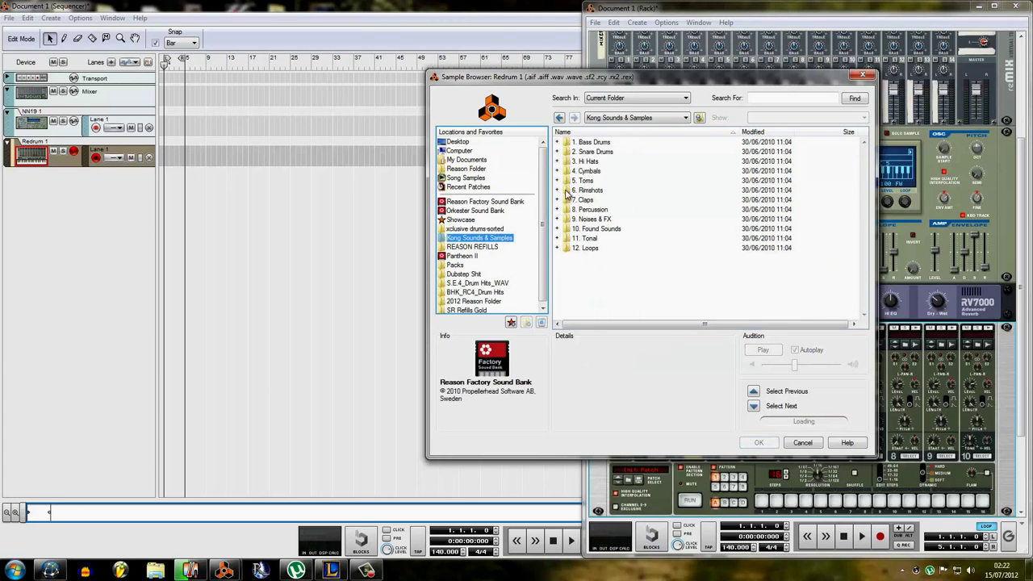
double_click(592, 153)
click(595, 229)
scroll(601, 263, down, 2)
click(603, 272)
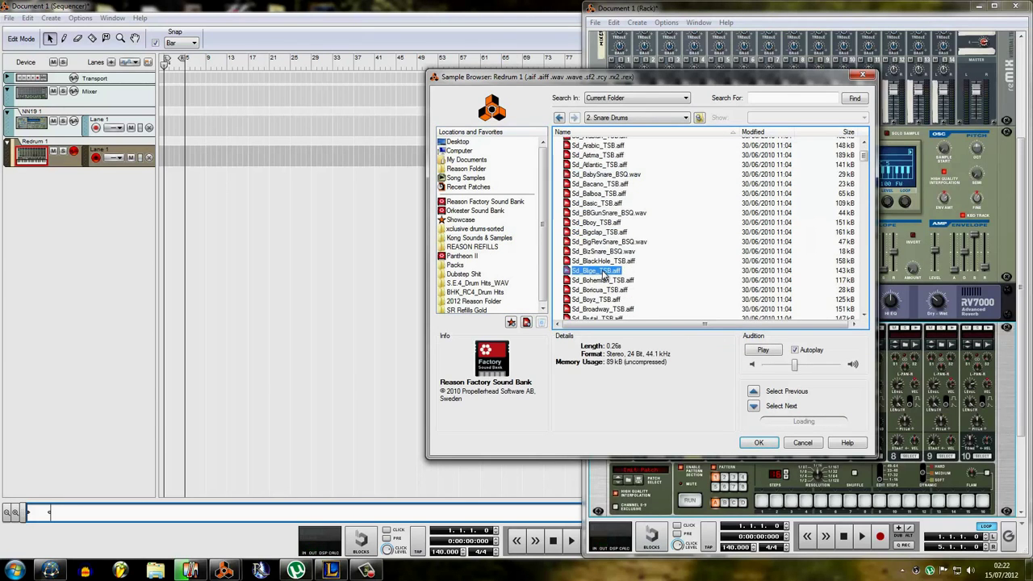
Audition snare samples further through the 2. Snare Drums folder for a suitable channel 2 sound
scroll(602, 273, down, 2)
click(603, 273)
scroll(603, 273, down, 3)
click(602, 242)
click(600, 230)
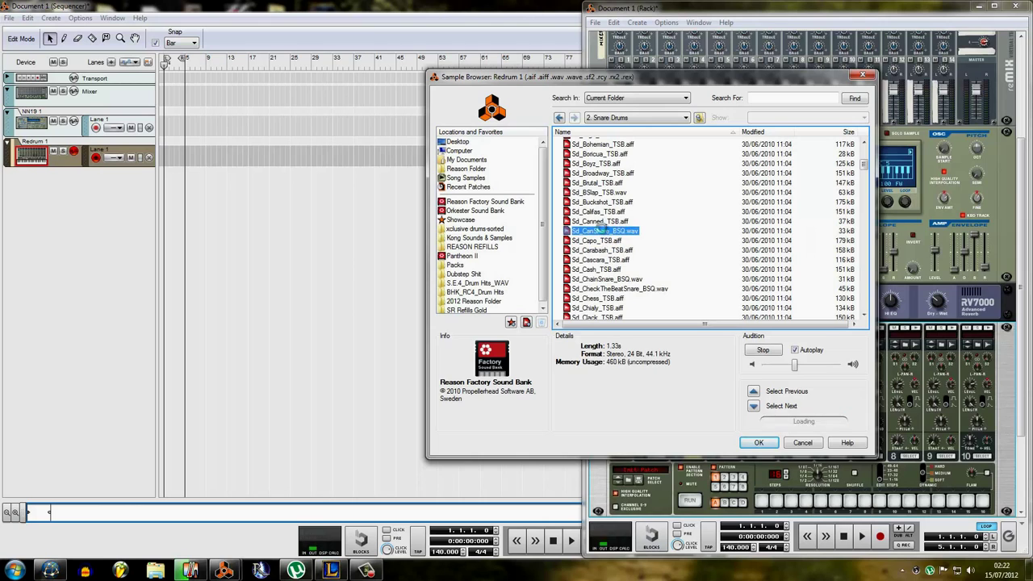
click(601, 221)
click(601, 212)
click(603, 192)
click(603, 201)
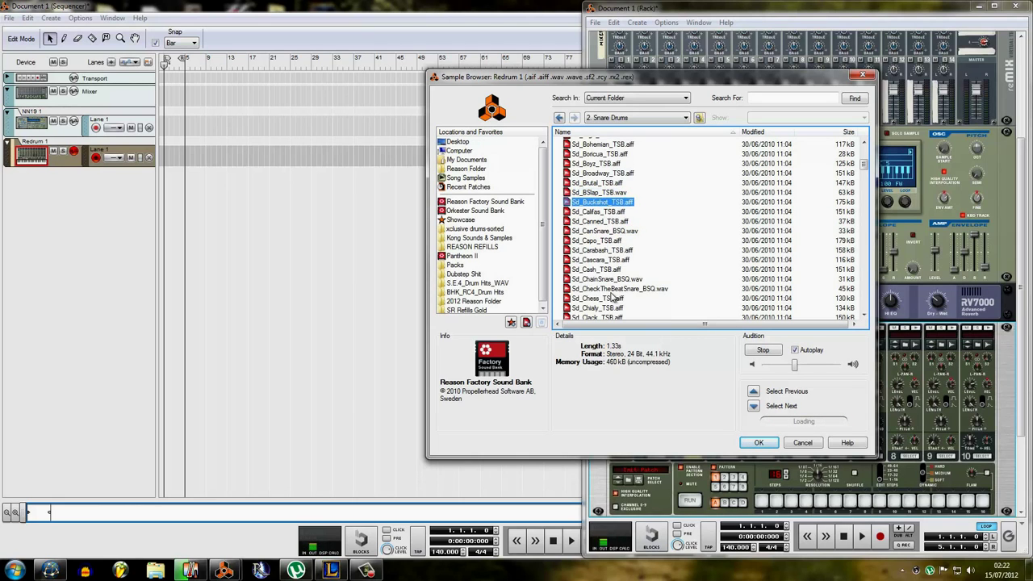
click(611, 288)
click(612, 298)
scroll(612, 298, down, 1)
scroll(611, 300, down, 1)
click(610, 300)
scroll(609, 290, down, 3)
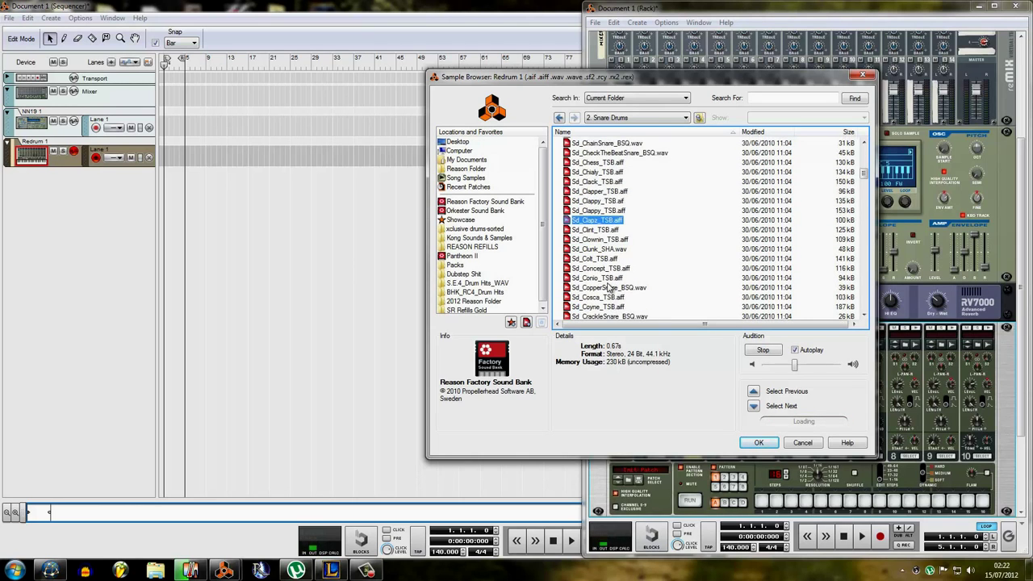
click(608, 279)
scroll(609, 280, down, 4)
click(609, 276)
scroll(608, 277, down, 5)
click(606, 275)
scroll(606, 277, down, 1)
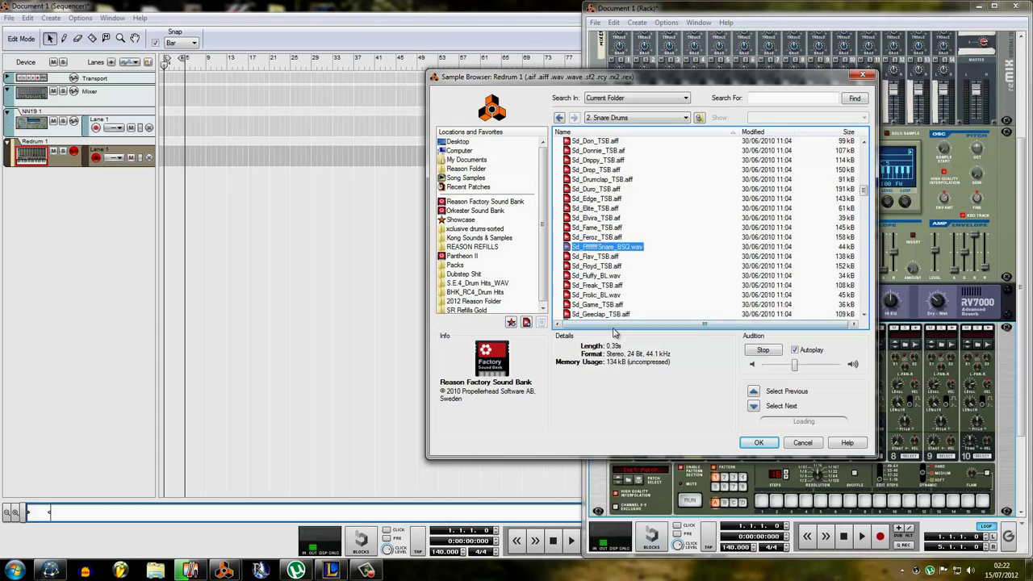
Compare the snares around Sd_K and Sd_L, load Sd_Last_TSB.aiff into Redrum channel 2 and trigger it
scroll(612, 303, down, 6)
click(611, 296)
key(Down)
key(Down)
key(Down)
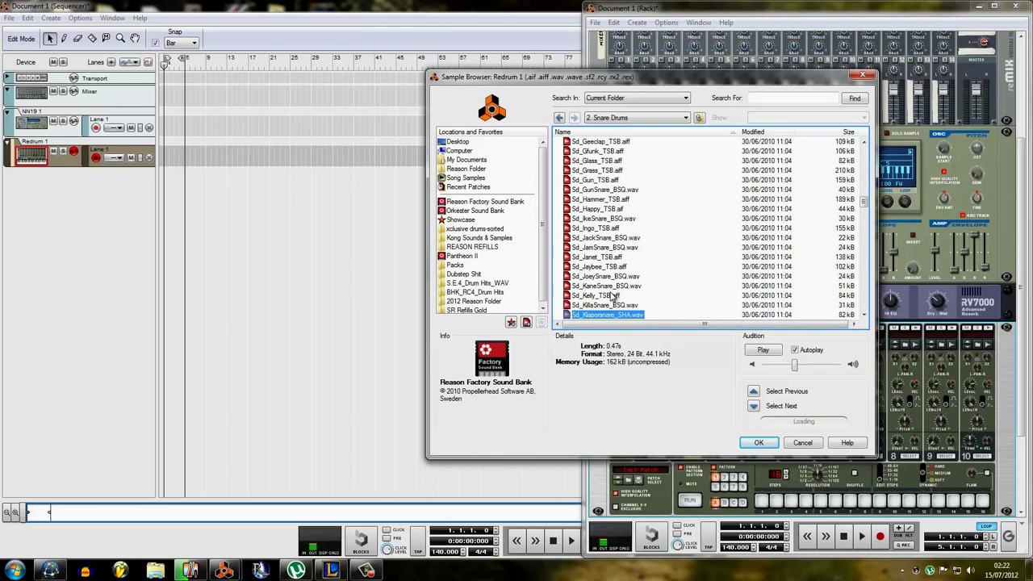
key(Down)
key(Down)
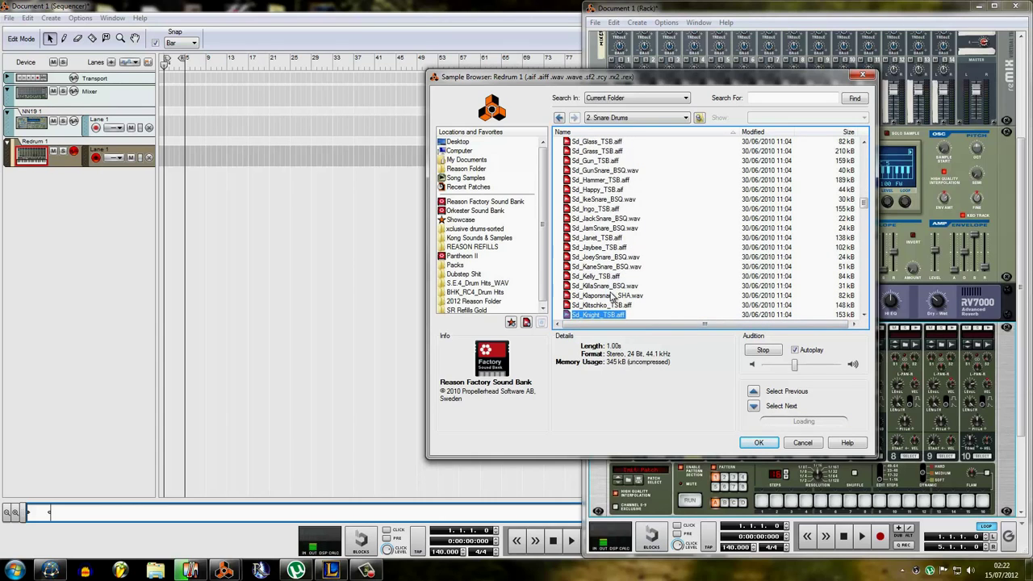
key(Down)
key(Down)
key(Down)
key(Down)
key(Down)
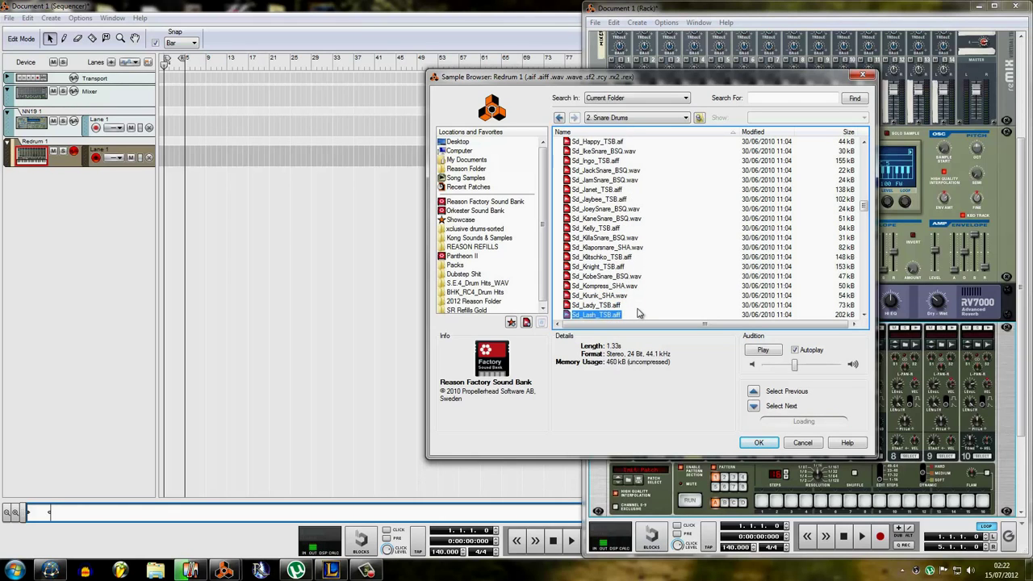
key(Down)
key(Down)
key(Down)
key(Up)
key(Up)
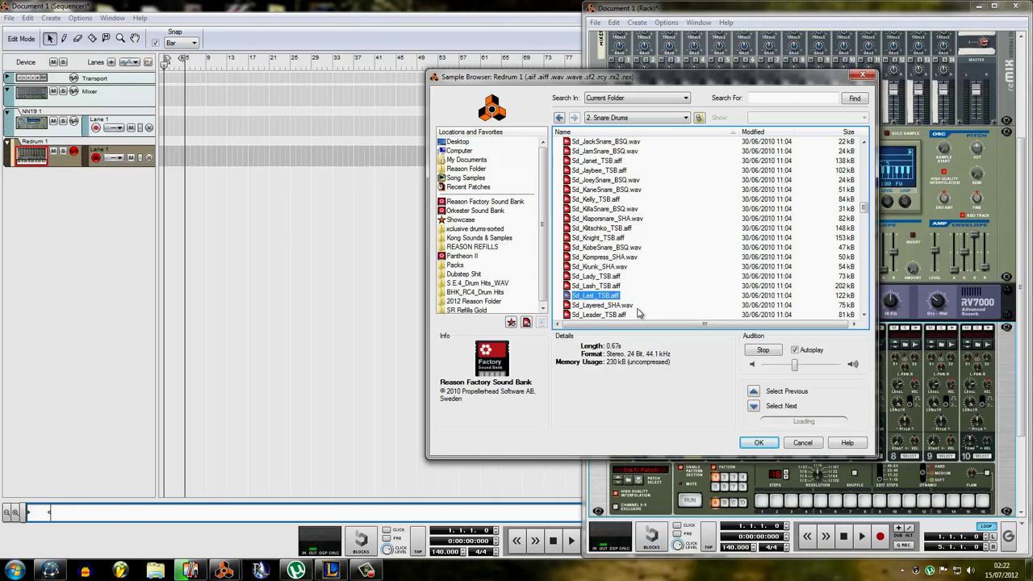
key(Return)
click(696, 328)
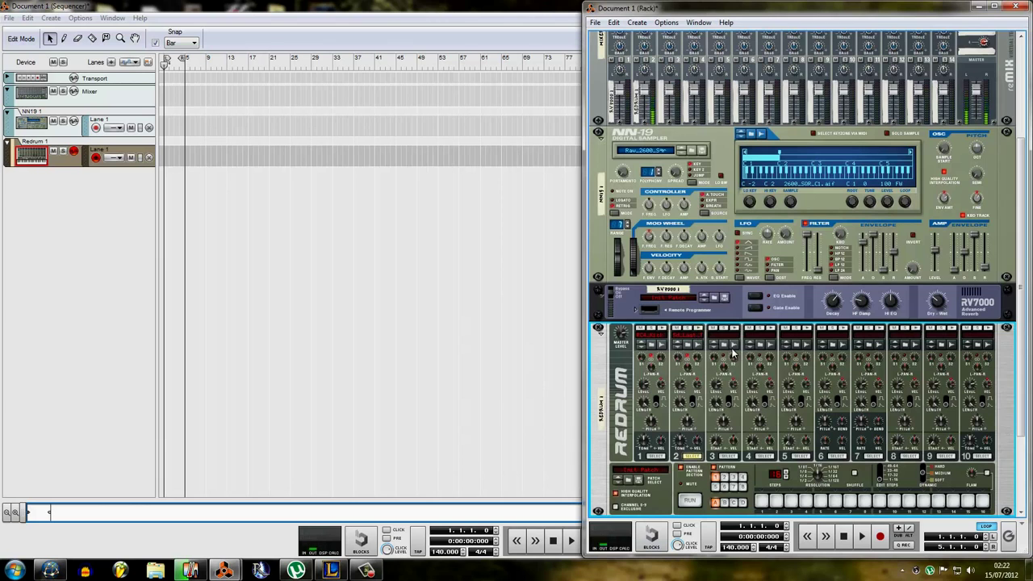
Browse for a Redrum channel 3 sample in the 2. Snare Drums folder and audition several of the first snares
click(723, 344)
click(614, 248)
scroll(613, 247, down, 2)
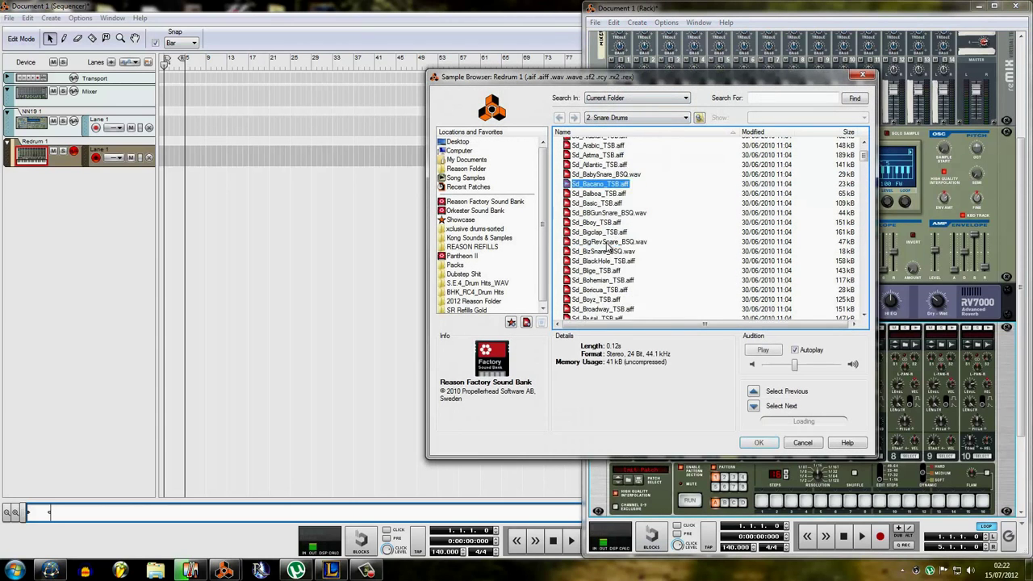
scroll(614, 246, down, 2)
click(613, 245)
scroll(613, 244, down, 2)
click(613, 244)
click(617, 251)
key(Down)
scroll(618, 251, down, 3)
Audition the snares around Sd_Chialy and Sd_Clapper and load Sd_Clapz_TSB.aiff into Redrum channel 3
key(Down)
key(Down)
key(Down)
key(Down)
key(Down)
key(Down)
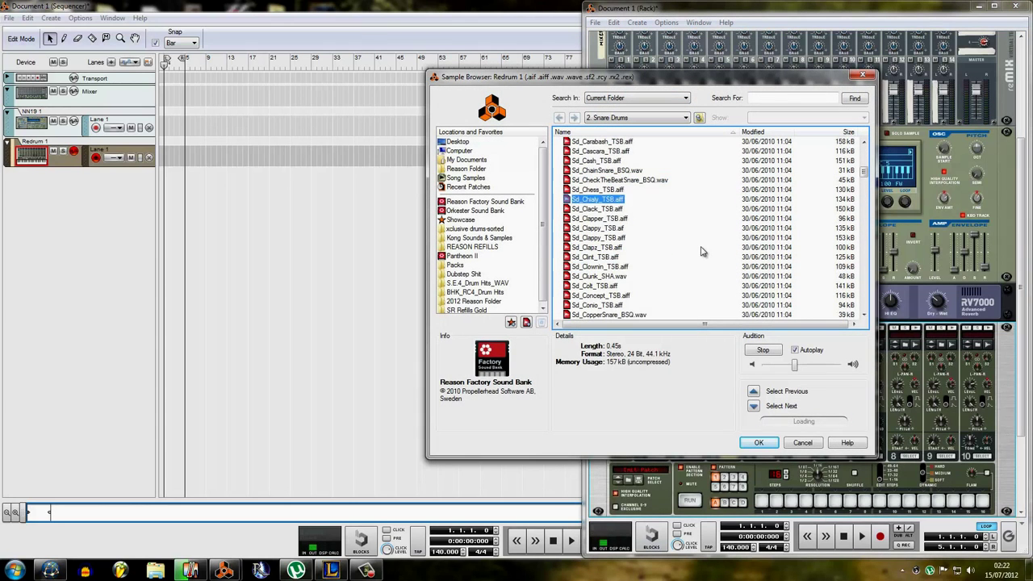
key(Down)
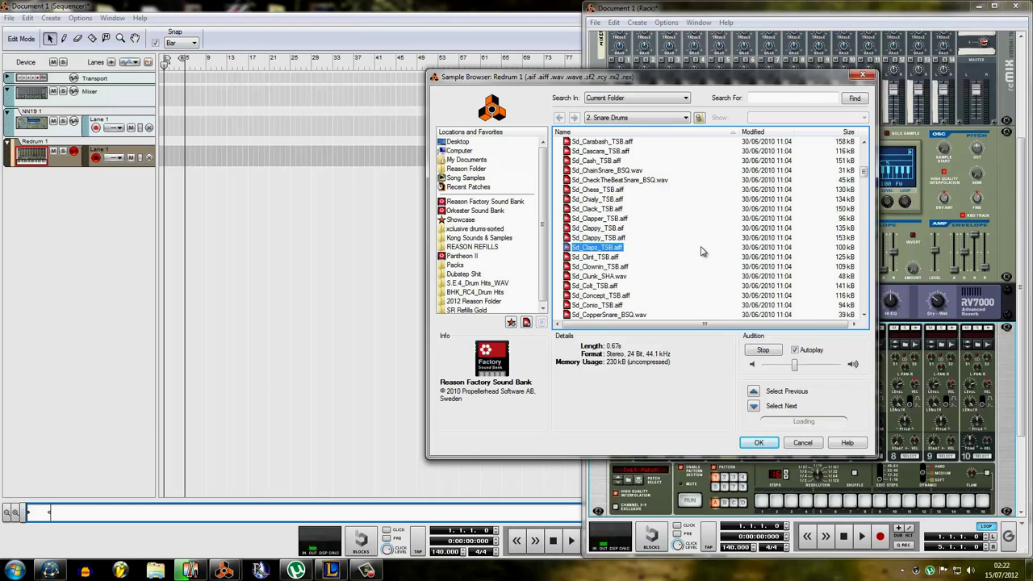
key(Down)
key(Return)
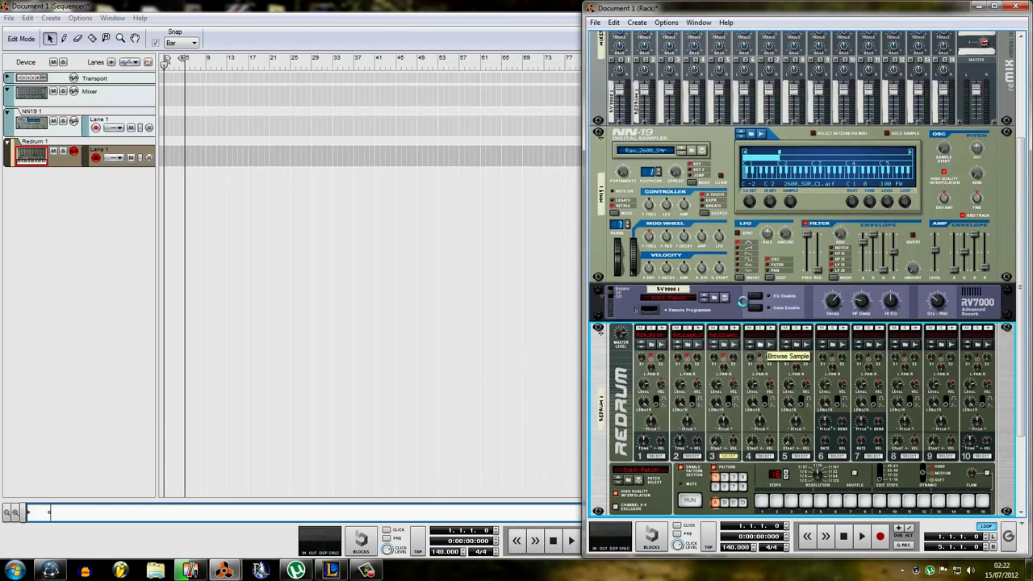
Browse for a Redrum channel 4 sample in the 3. Hi Hats folder of Kong Sounds & Samples and audition some hats
click(759, 345)
click(699, 118)
double_click(589, 163)
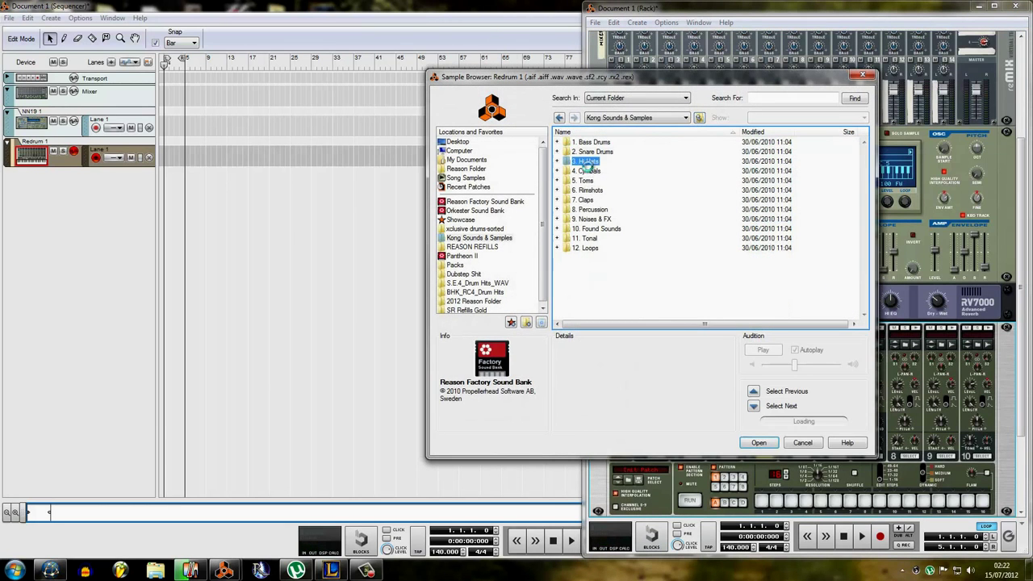
click(594, 200)
scroll(602, 261, down, 3)
click(600, 261)
scroll(600, 259, down, 3)
click(599, 258)
scroll(601, 258, down, 3)
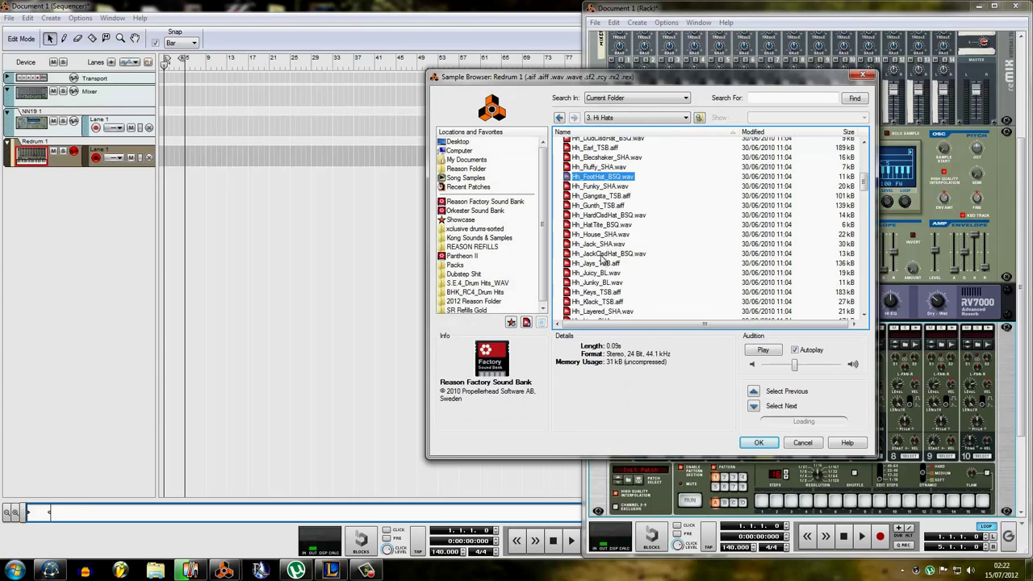
Audition hi-hats from the middle of the 3. Hi Hats folder and load Hh_Makina_TSB.aiff into Redrum channel 4
click(603, 254)
scroll(598, 222, down, 2)
scroll(599, 214, up, 2)
click(600, 215)
click(604, 224)
key(Down)
key(Down)
key(Down)
key(Down)
key(Down)
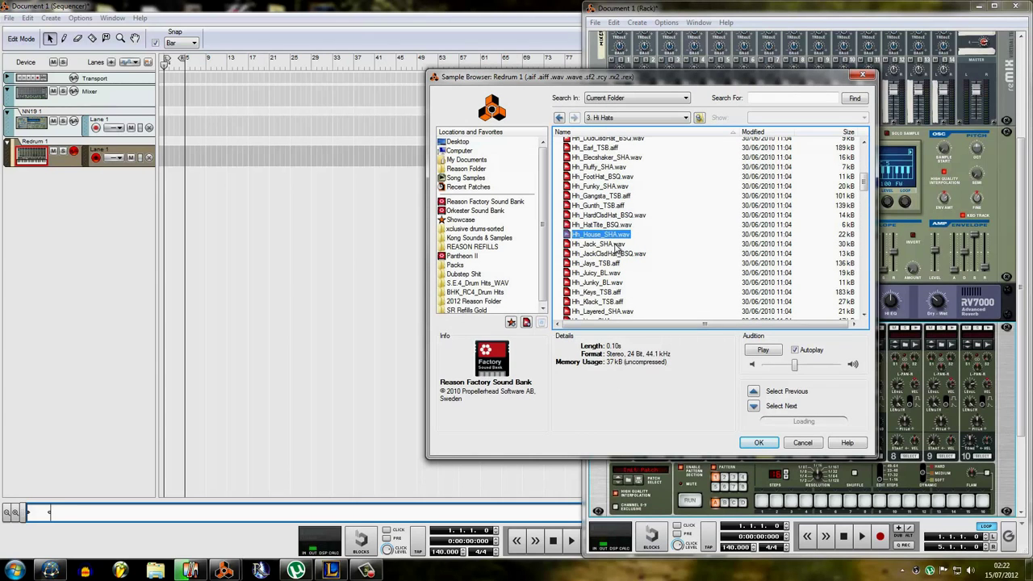
scroll(614, 248, down, 3)
key(Down)
key(Down)
key(Down)
key(Down)
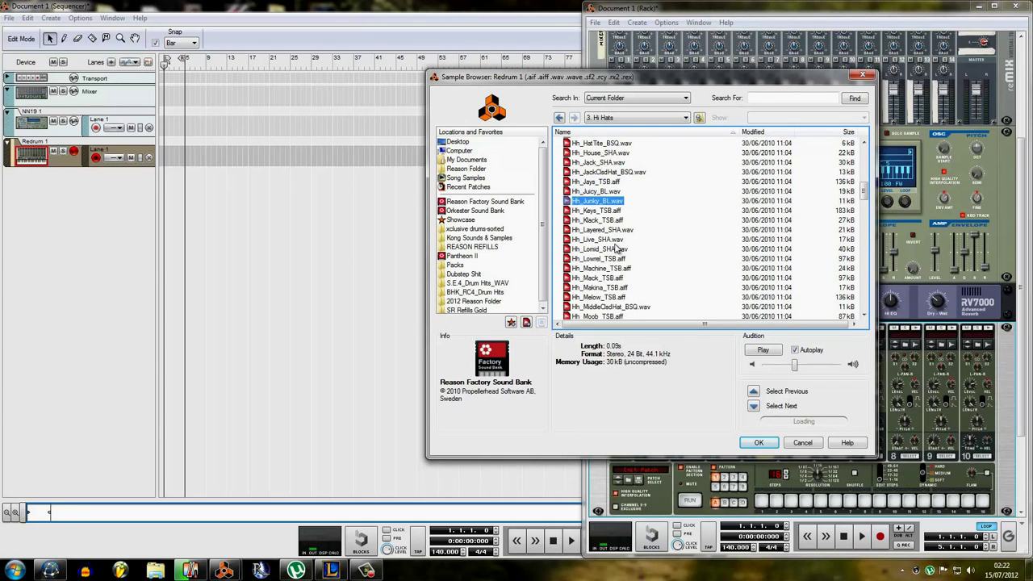
key(Down)
key(Down)
key(Down)
key(Down)
key(Down)
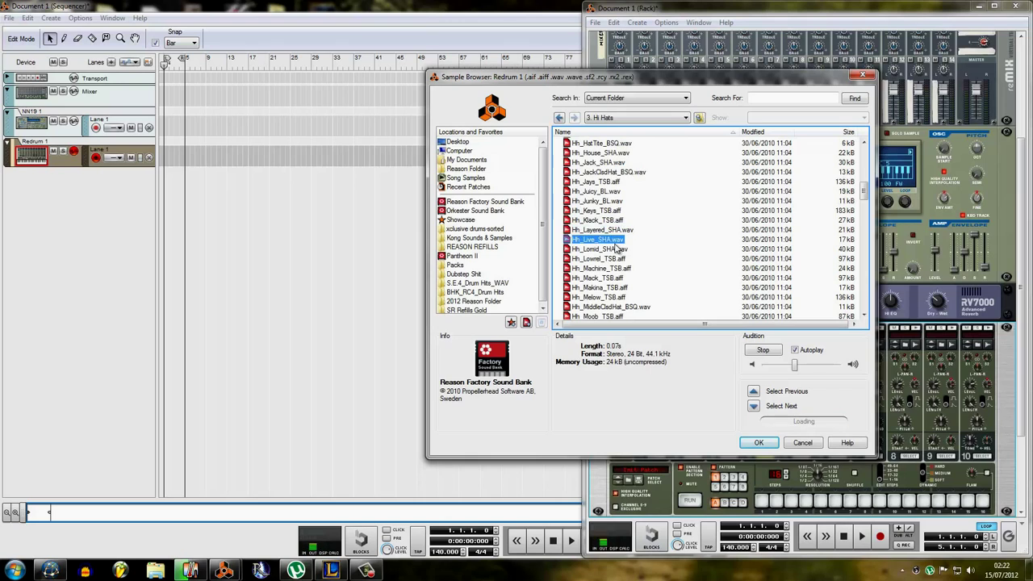
key(Down)
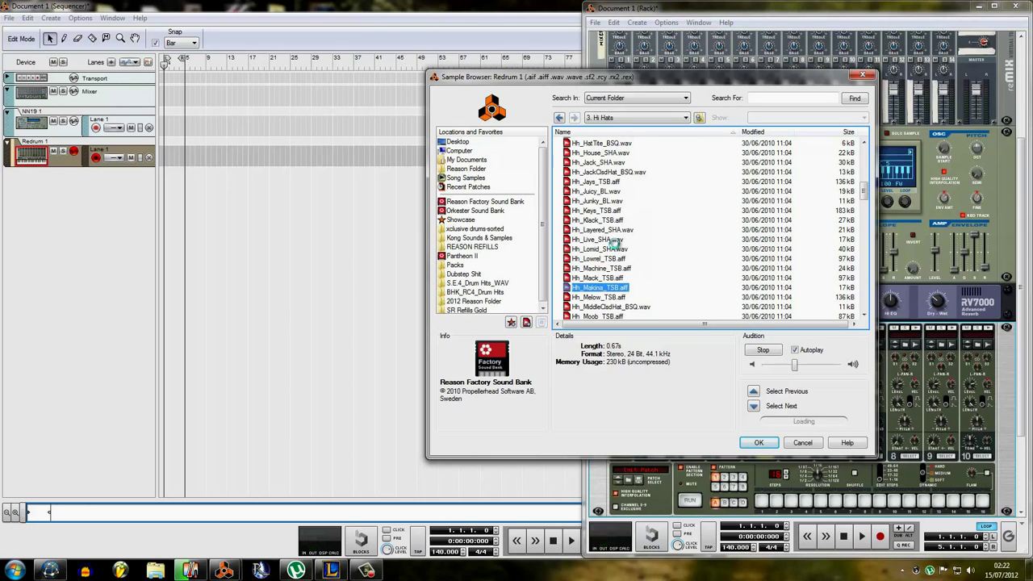
key(Down)
key(Return)
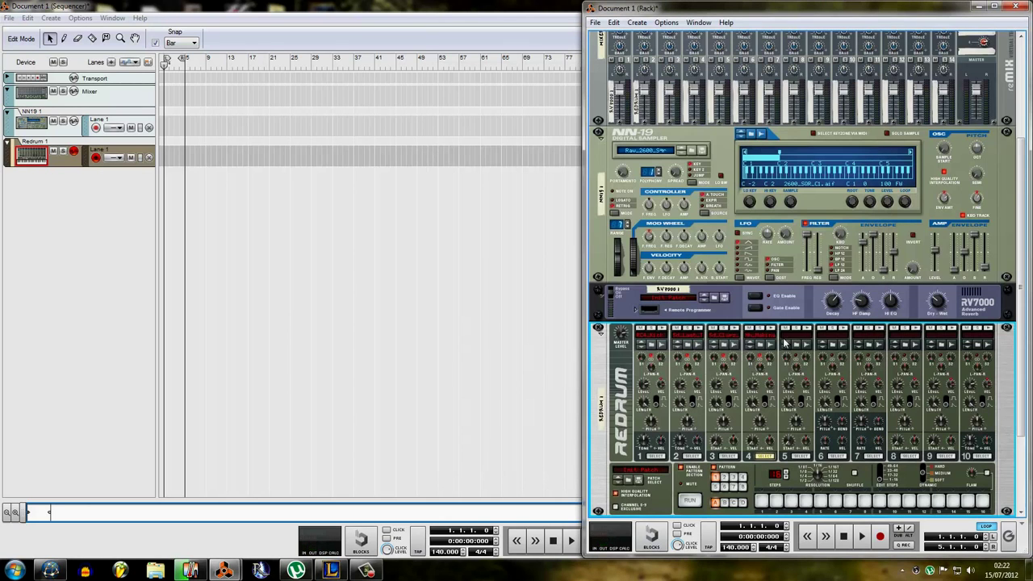
Trigger Redrum channel 4 several times to hear its hi-hat
click(776, 331)
click(773, 327)
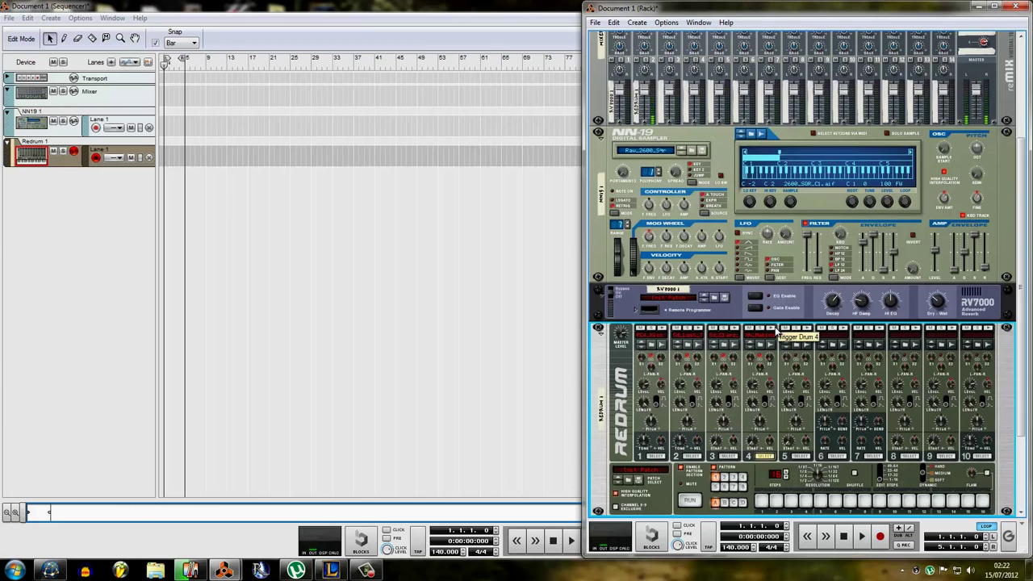
click(774, 327)
click(773, 328)
Audition samples at the start of the 3. Hi Hats folder and load Hh_AirHiHat_60_BSQ.wav into Redrum channel 5
click(796, 345)
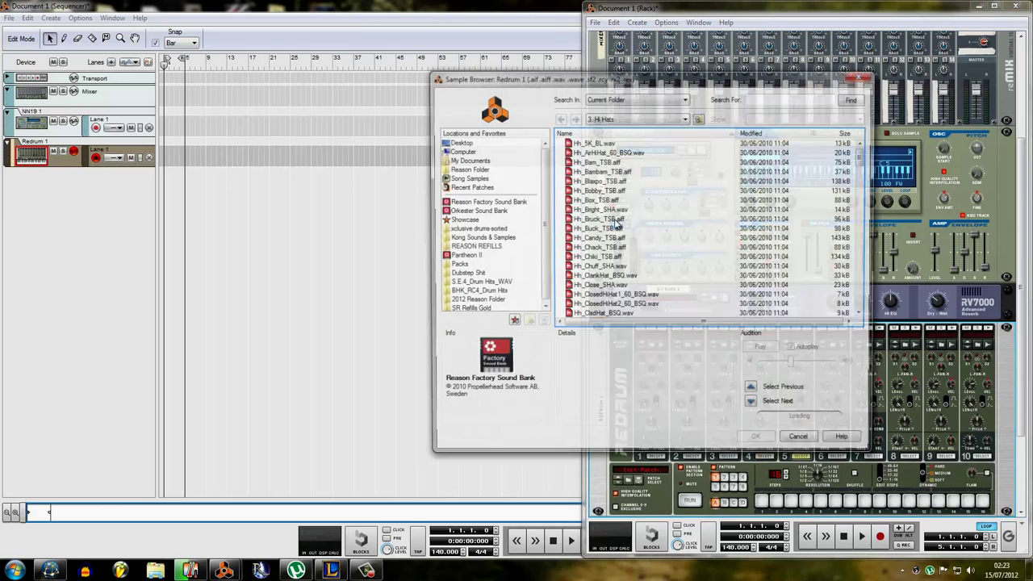
click(613, 219)
click(614, 208)
click(613, 200)
click(614, 190)
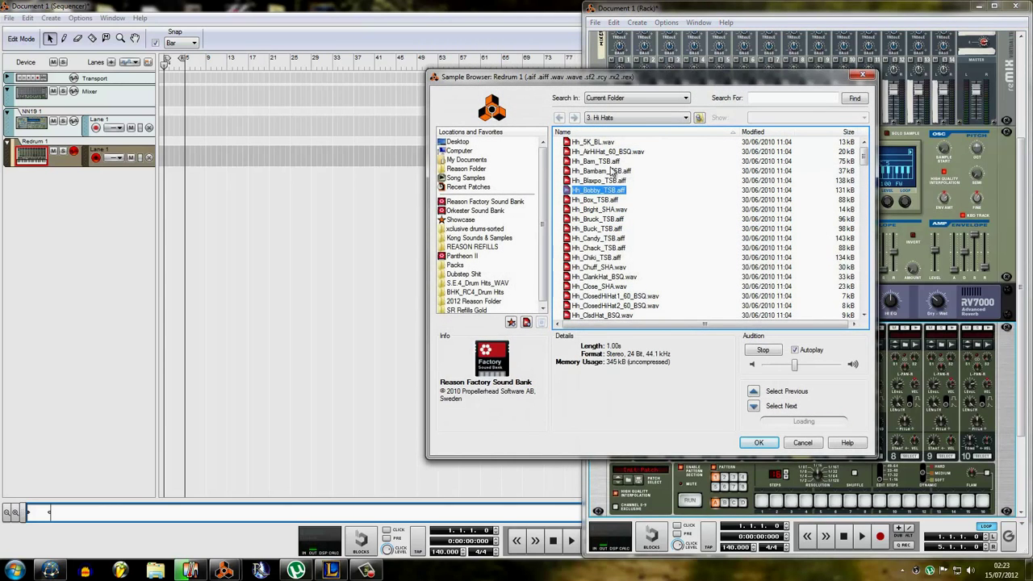
key(Up)
key(Up)
key(Up)
key(Up)
key(Up)
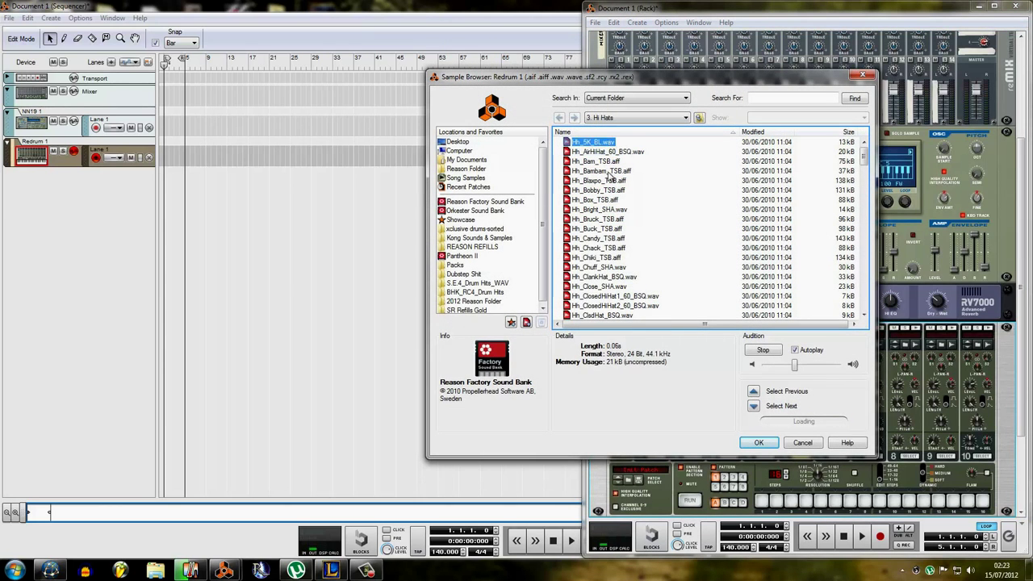
double_click(612, 153)
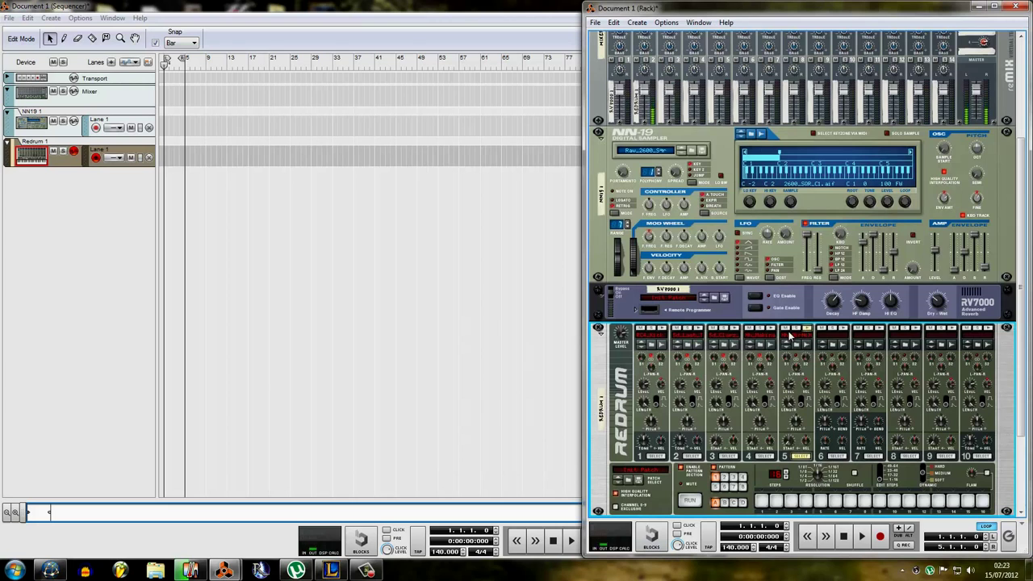
Draw a four-bar clip from bar 1 to bar 5 on the sequencer's Redrum lane and open it for editing
click(393, 163)
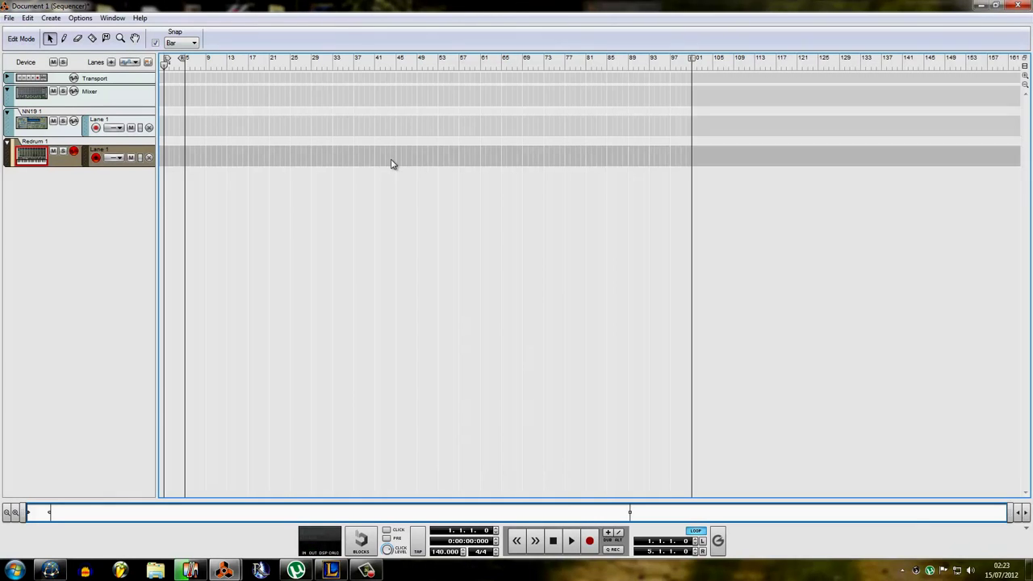
key(w)
drag(165, 158, 184, 161)
key(q)
double_click(179, 160)
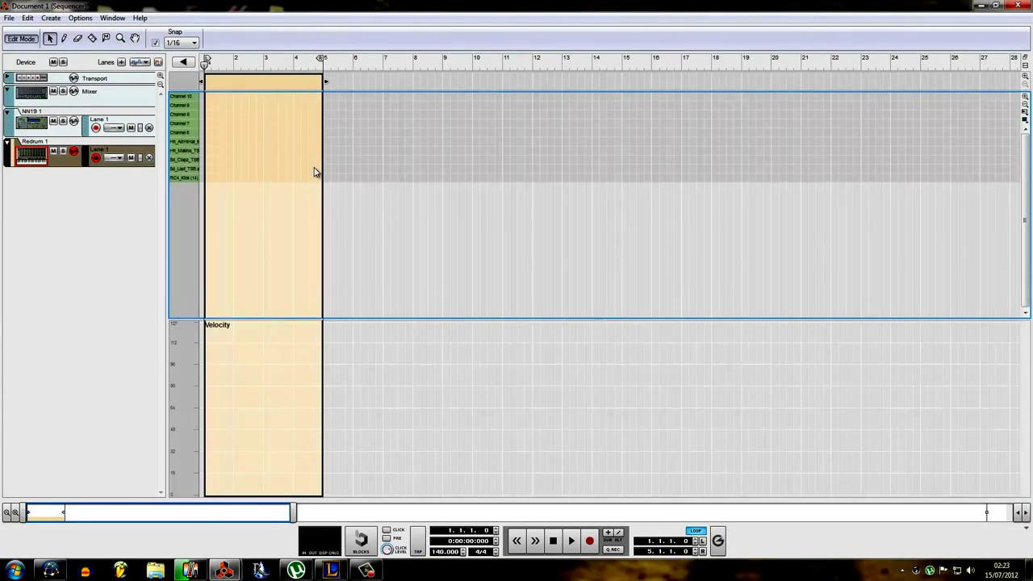
Draw sixteenth-note RC4_Kick hits at 1.1.1, 1.4.2 and 2.1.1 and an Sd_Last snare hit at 1.3.1
key(h)
key(h)
key(h)
key(h)
alt+click(210, 178)
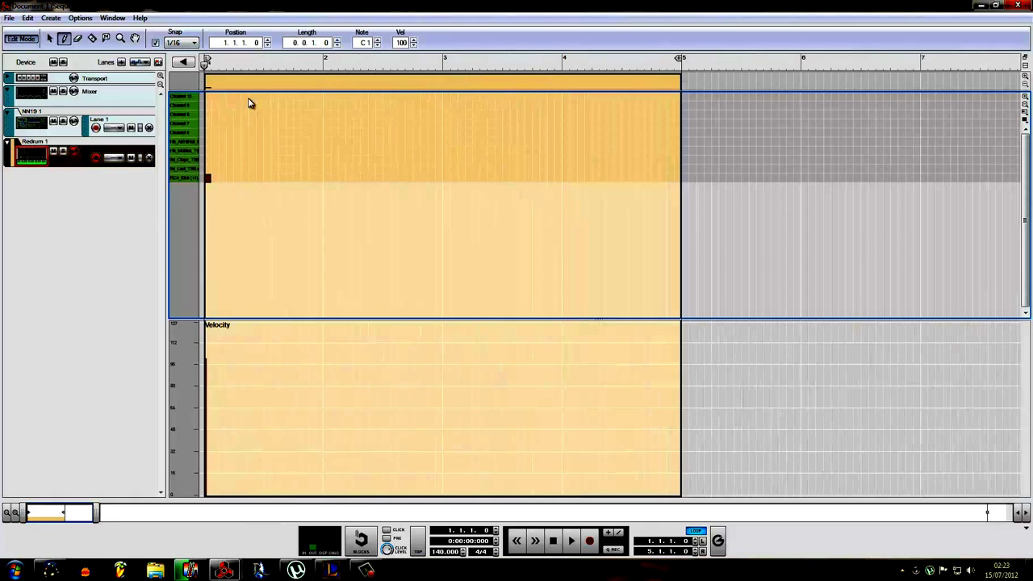
click(267, 170)
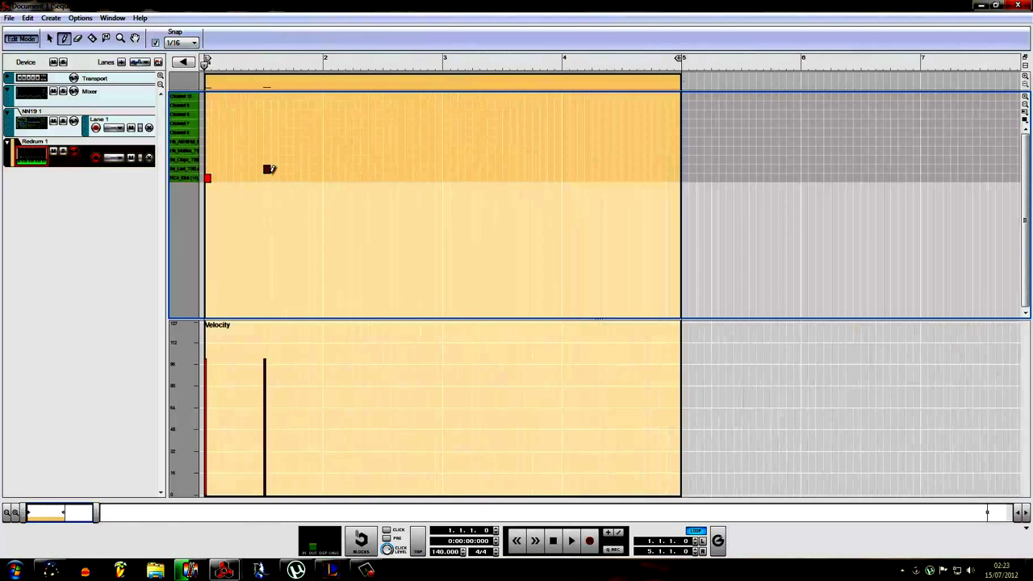
click(326, 177)
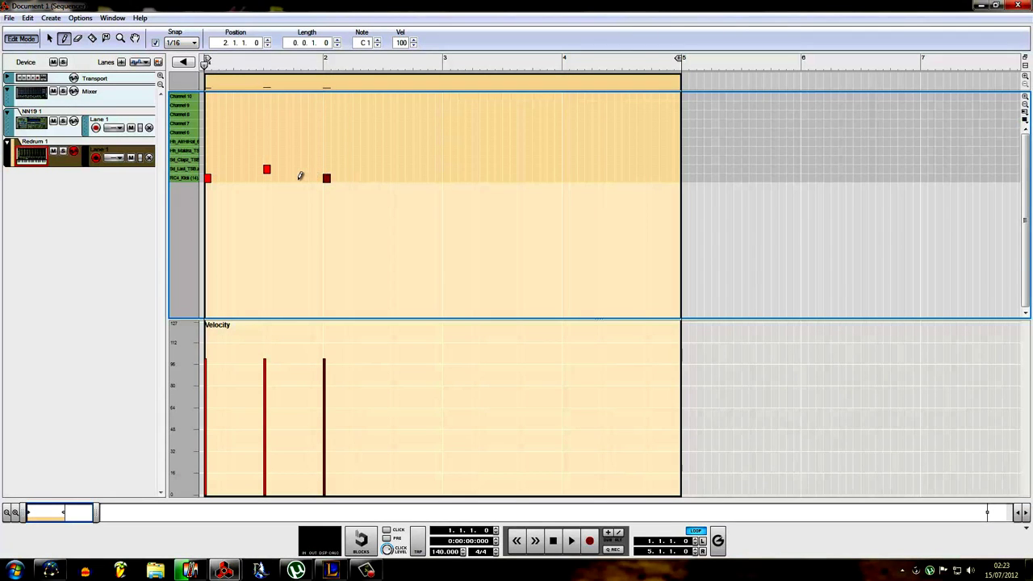
click(303, 178)
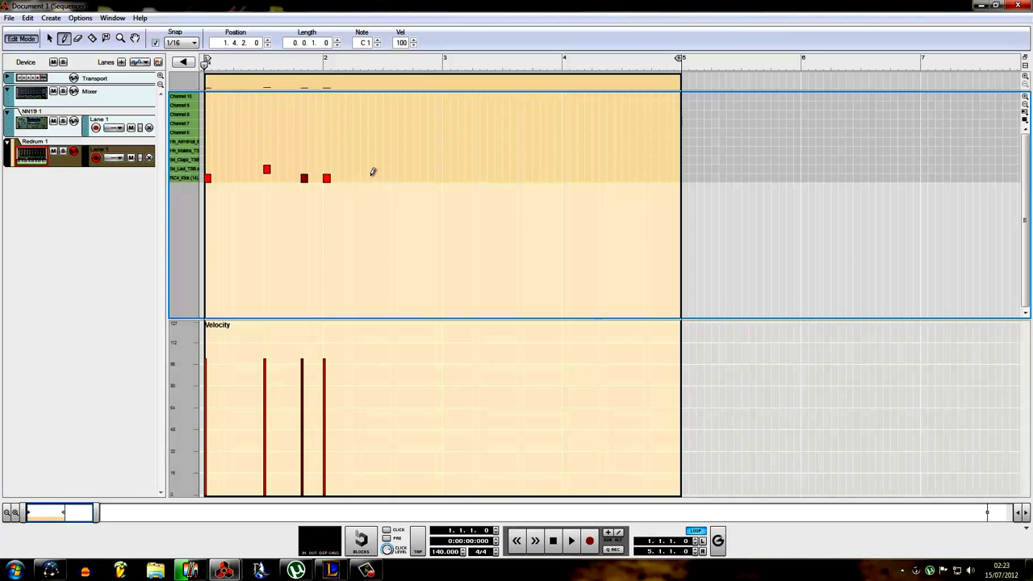
Add a kick hit at 2.2.3 and a snare hit at 2.3.1 to the Redrum clip
click(371, 178)
click(385, 169)
key(q)
click(386, 147)
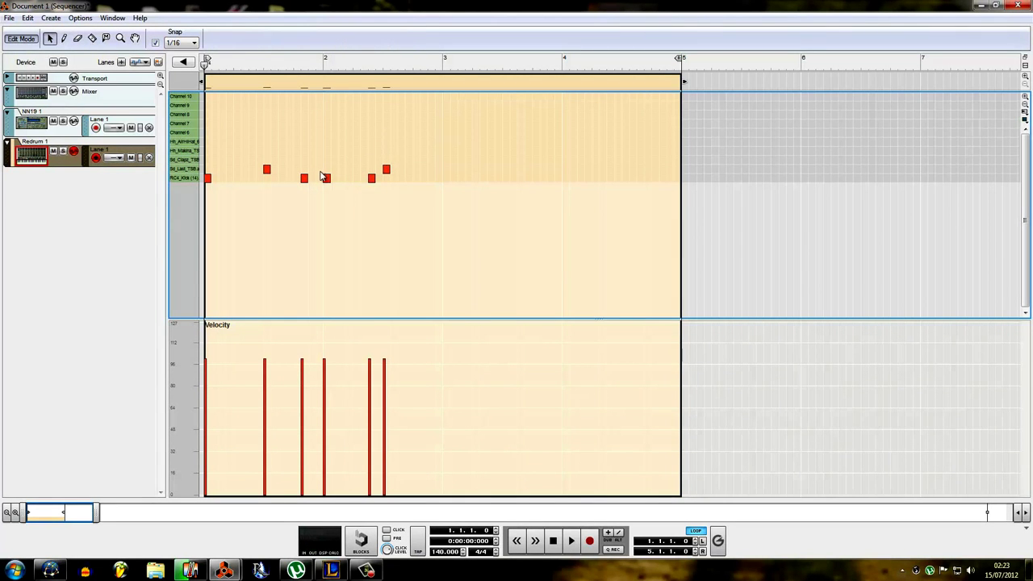
Play back the kick and snare pattern from the start of the clip
key(ctrl+a)
key(space)
click(239, 115)
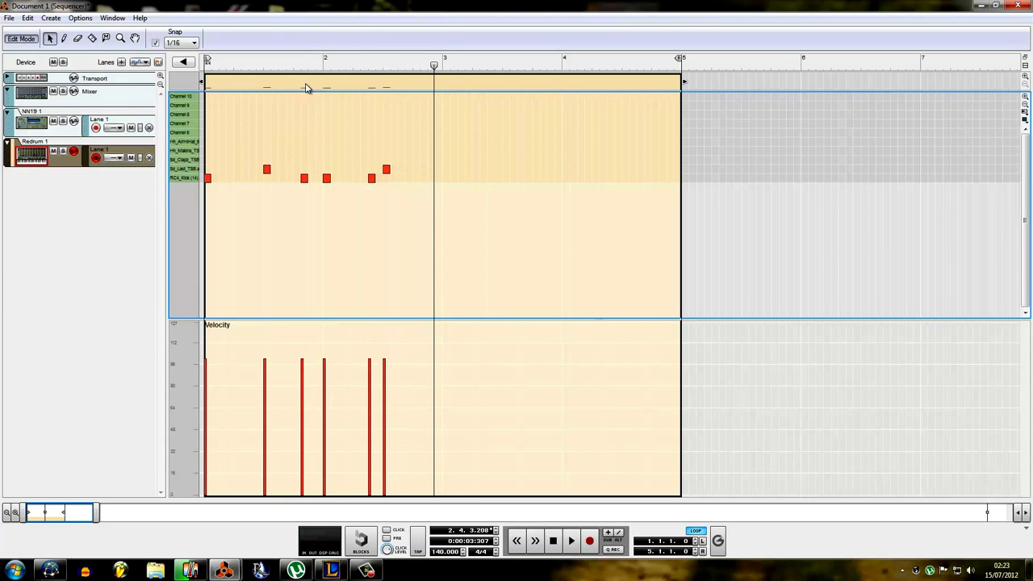
Try the kick hit at 1.4.1 in playback, then return it to 1.4.2
drag(303, 177, 296, 177)
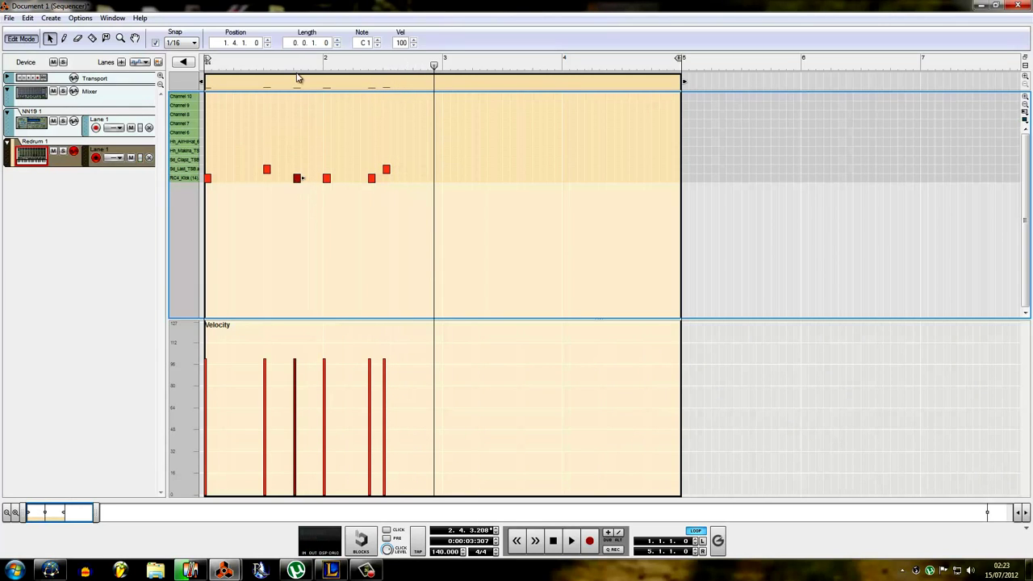
key(space)
click(314, 117)
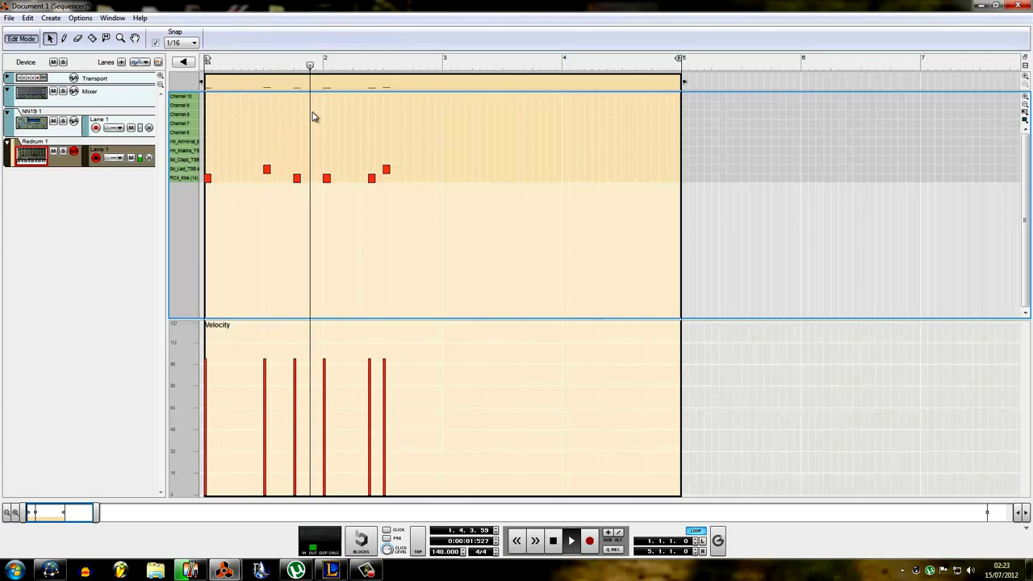
drag(297, 178, 305, 178)
drag(309, 68, 219, 93)
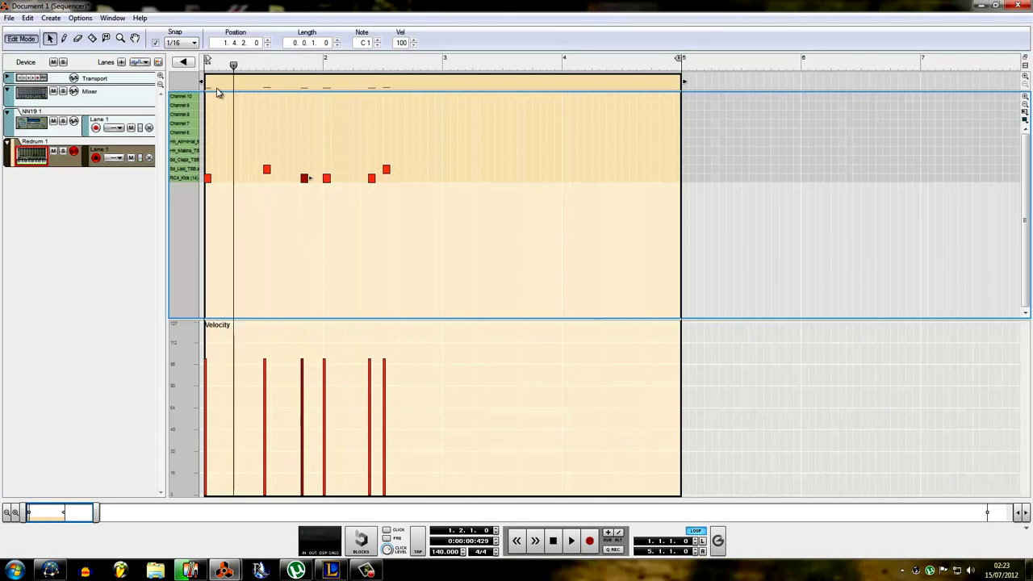
Add kick hits at 2.1.4 and 2.4.1 while the pattern plays back
key(space)
click(356, 137)
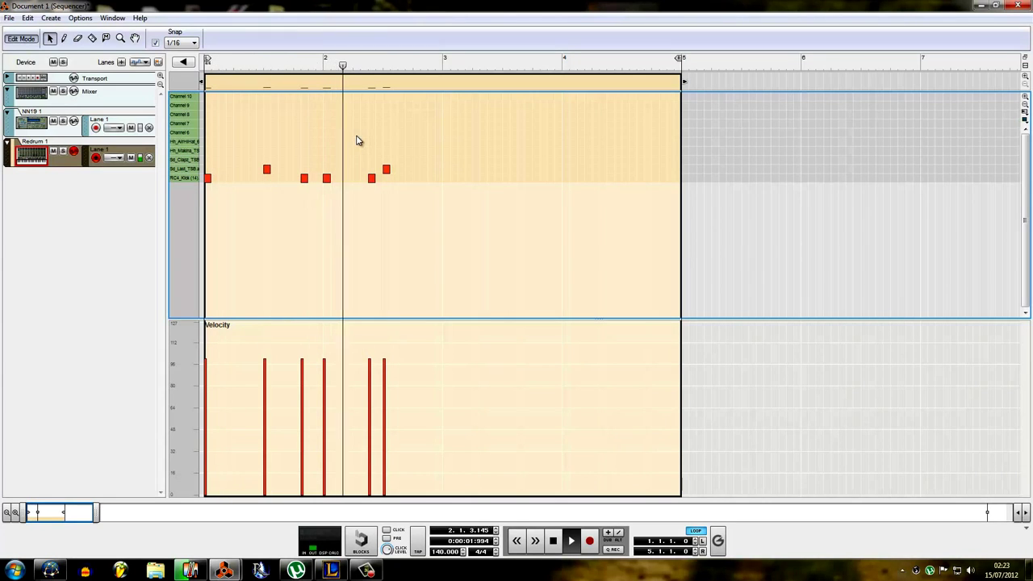
alt+click(348, 178)
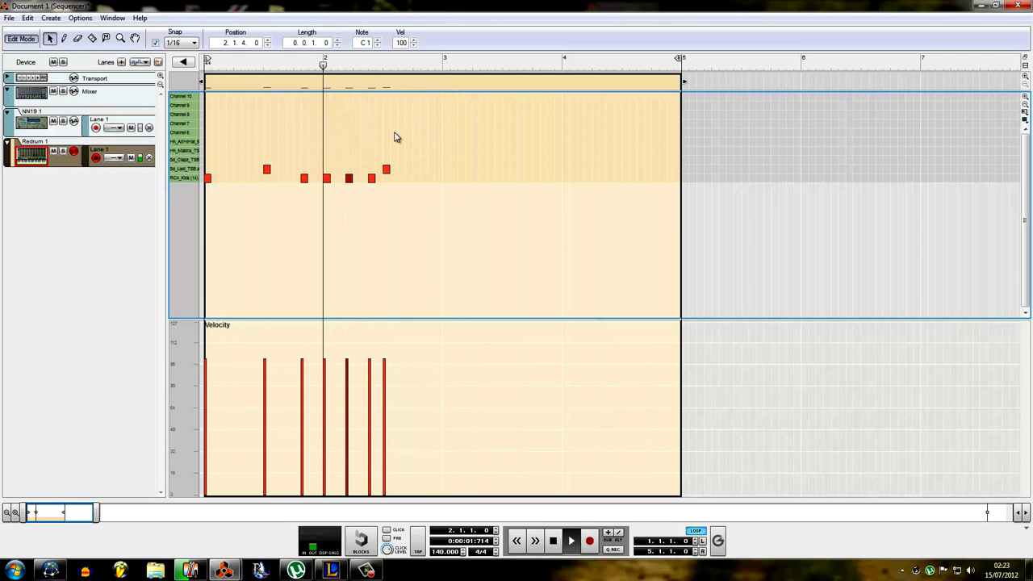
key(space)
alt+click(418, 178)
Copy the two-bar kick and snare pattern into bars 3 and 4, and delete the copied kick at 4.1.4
mouse_move(461, 146)
mouse_down()
mouse_move(299, 180)
mouse_move(205, 184)
mouse_up()
drag(301, 181, 451, 179)
click(543, 167)
click(588, 178)
key(Delete)
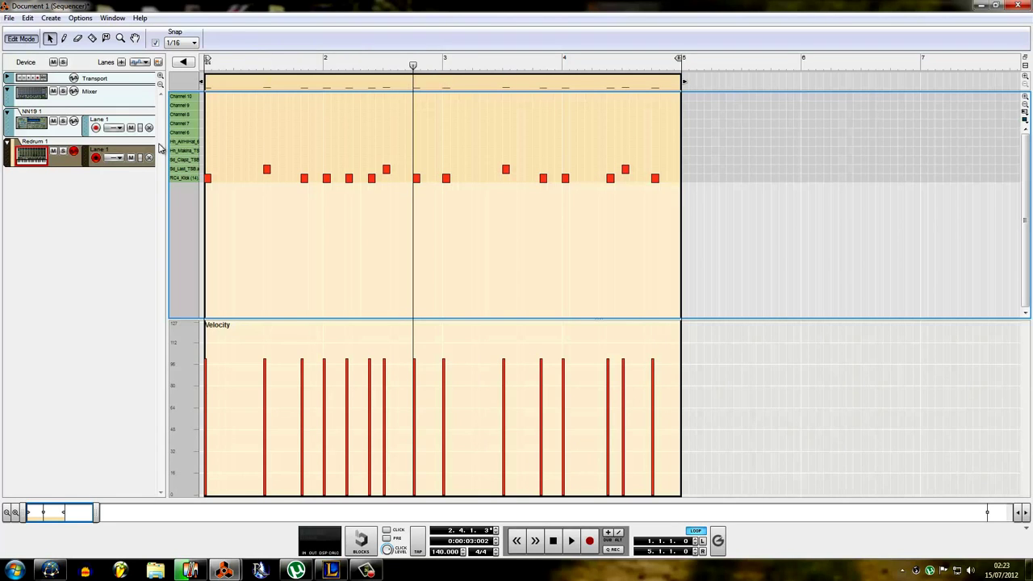
Add a kick hit at 4.3.4 with reduced velocity and copy it to 4.4.3
alt+click(647, 179)
drag(403, 45, 409, 144)
drag(652, 179, 670, 178)
Play back the pattern and layer Sd_Claps hits over the snares on beat 3 of all four bars
click(642, 65)
key(space)
click(653, 122)
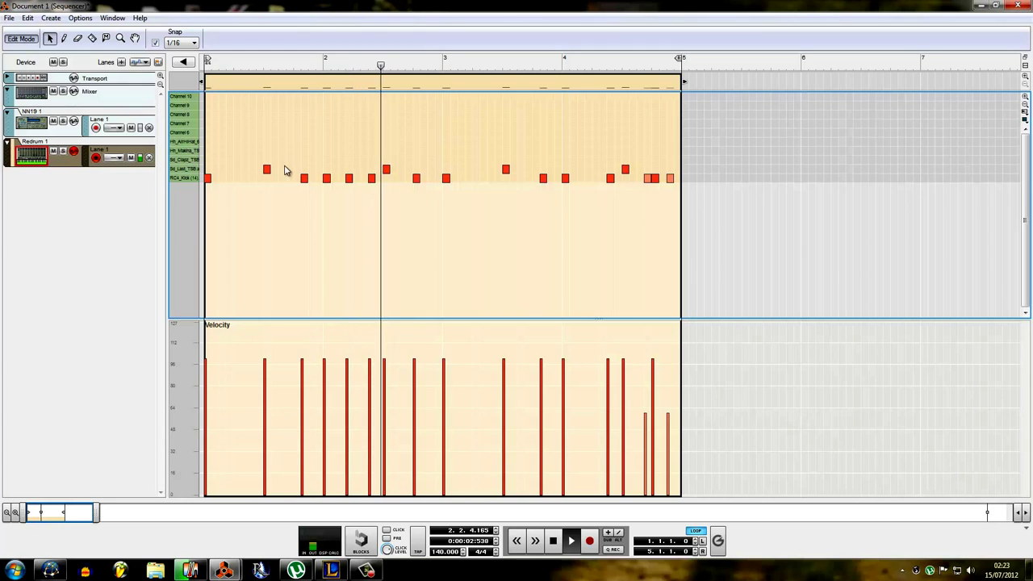
drag(231, 158, 627, 160)
click(620, 143)
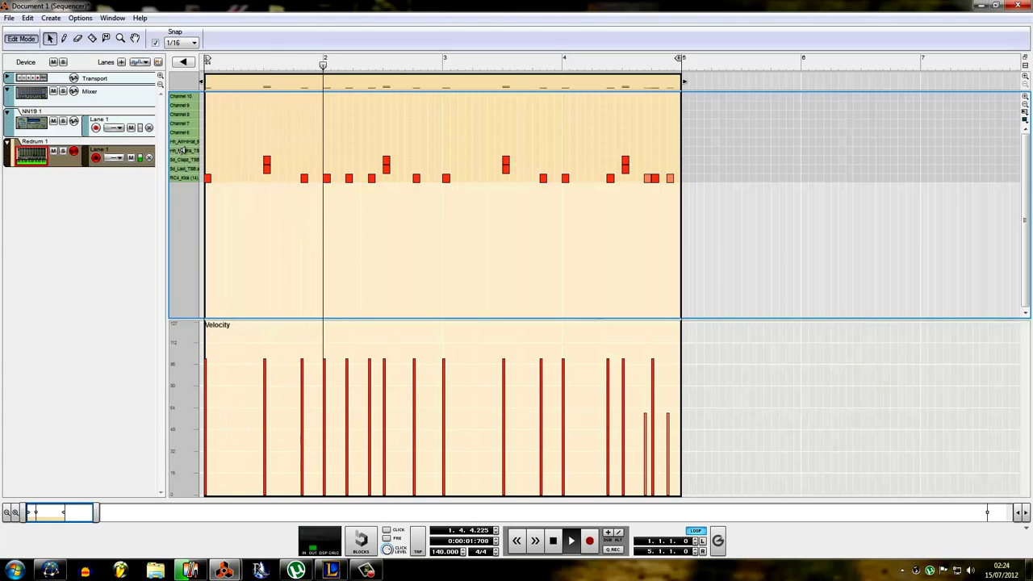
Set the snap to 1/8T and draw six consecutive Makina hi-hat hits from 1.1.1 up to 1.3.1
key(w)
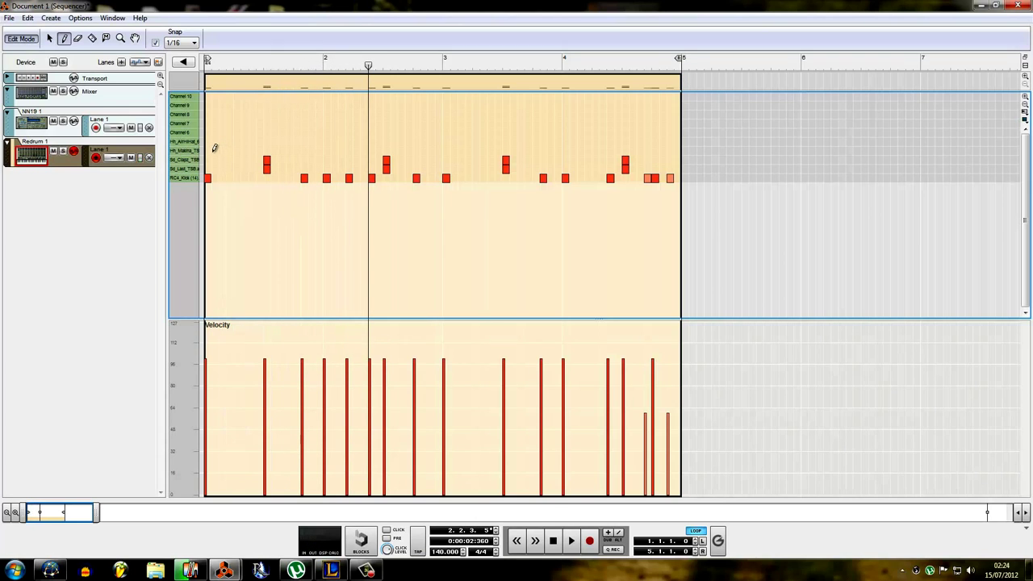
click(183, 42)
click(185, 50)
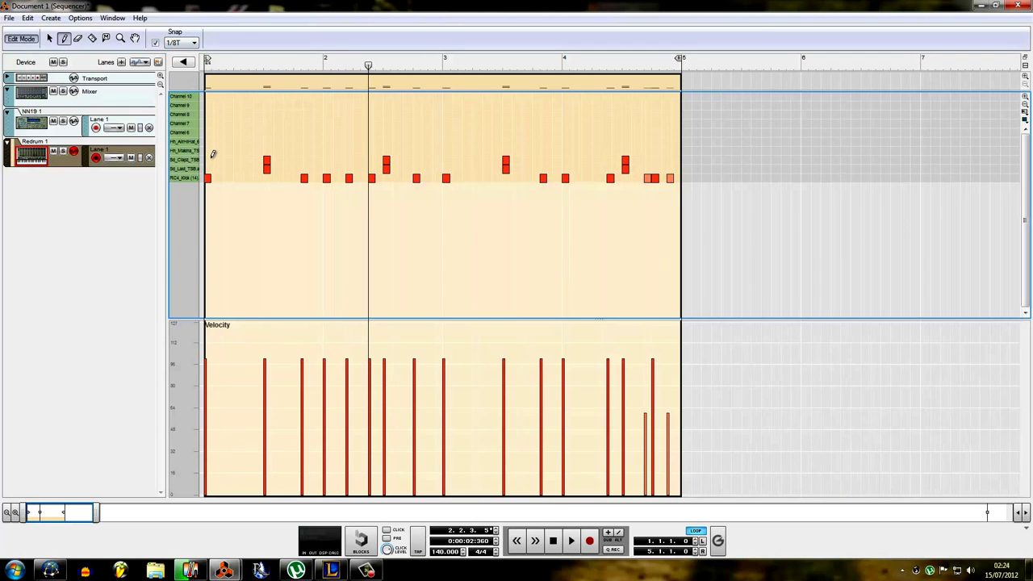
drag(214, 148, 238, 146)
click(257, 150)
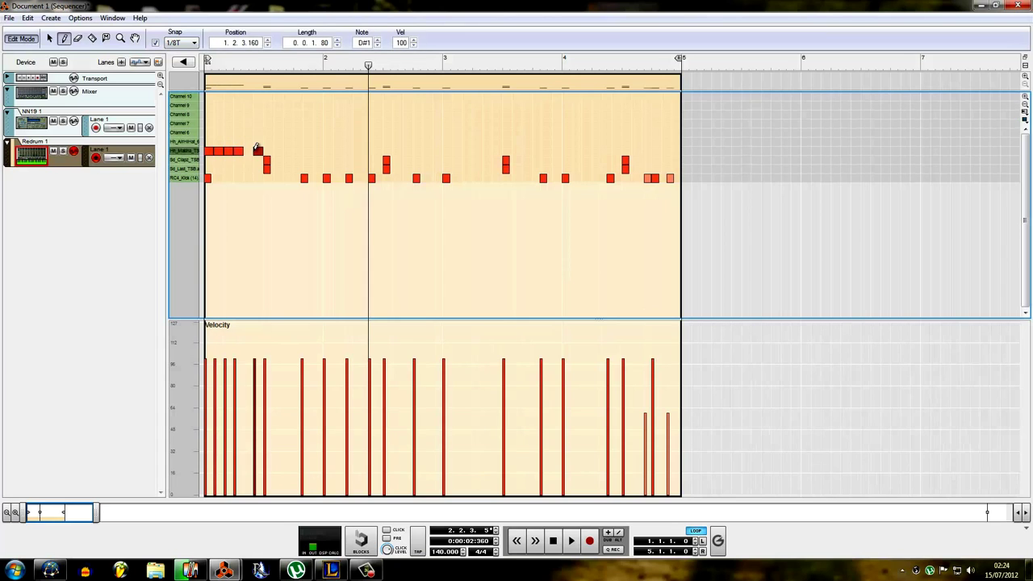
click(244, 150)
key(q)
click(287, 134)
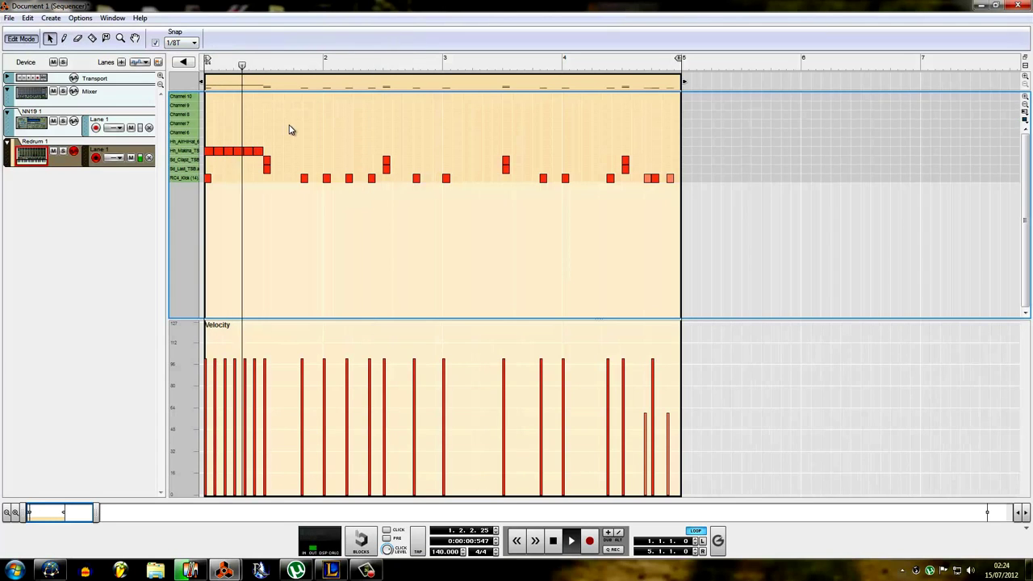
Set the snap to 1/16T, draw six Makina hi-hat hits across beat 4 of bar 1, and play back the result
click(182, 42)
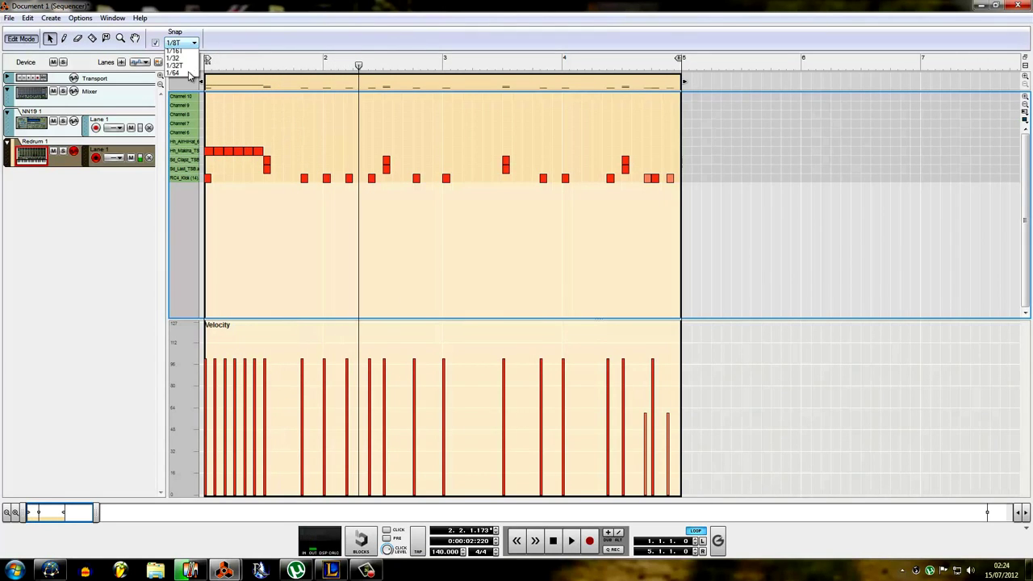
click(188, 97)
click(295, 65)
key(w)
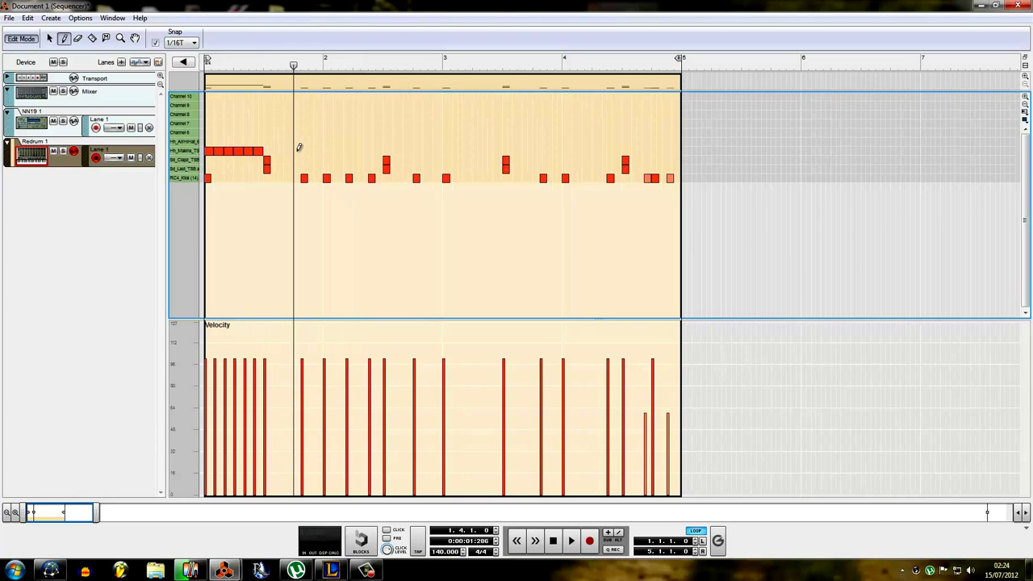
click(299, 151)
drag(307, 151, 323, 150)
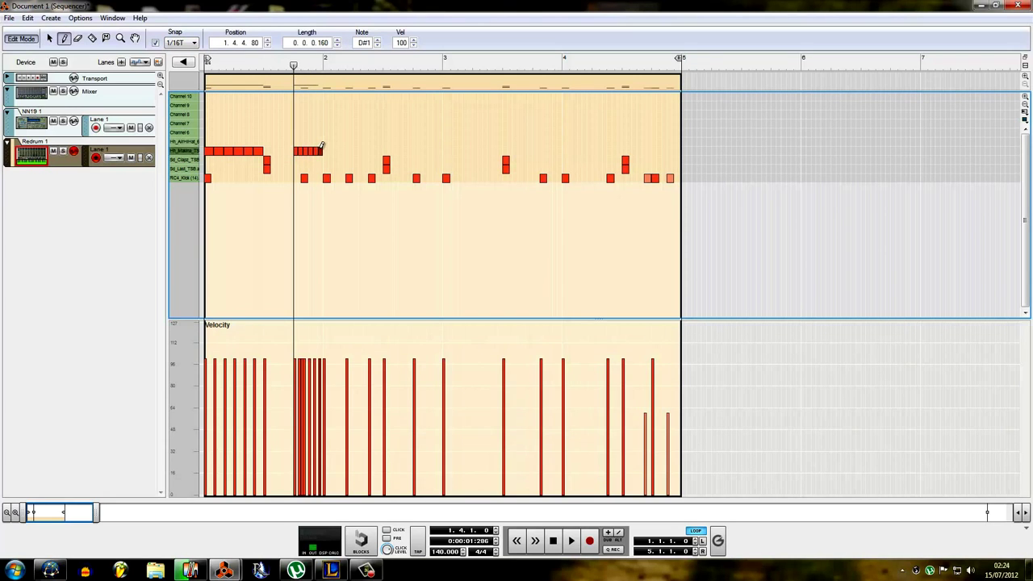
key(q)
click(207, 65)
key(space)
click(355, 121)
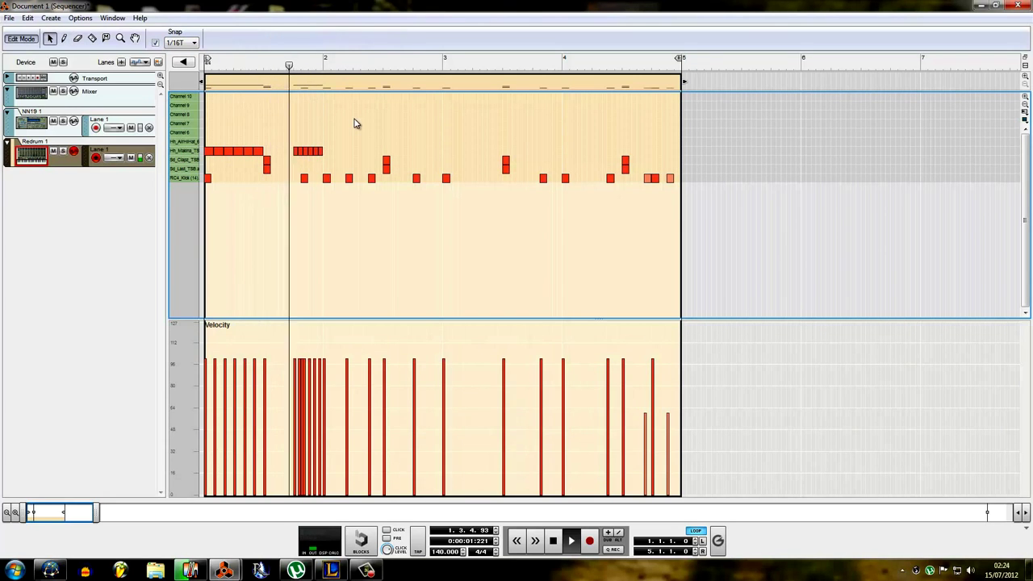
key(space)
Set the snap to 1/16 and copy bar 1's hi-hat pattern into bars 2, 3 and 4
click(183, 43)
click(184, 86)
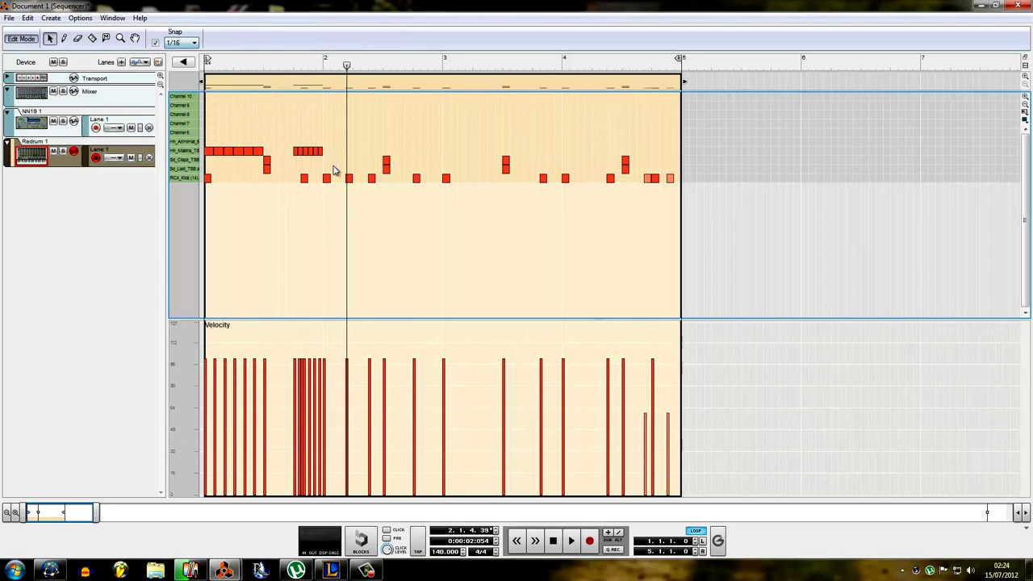
mouse_move(339, 157)
mouse_down()
mouse_move(179, 142)
mouse_move(332, 151)
mouse_up()
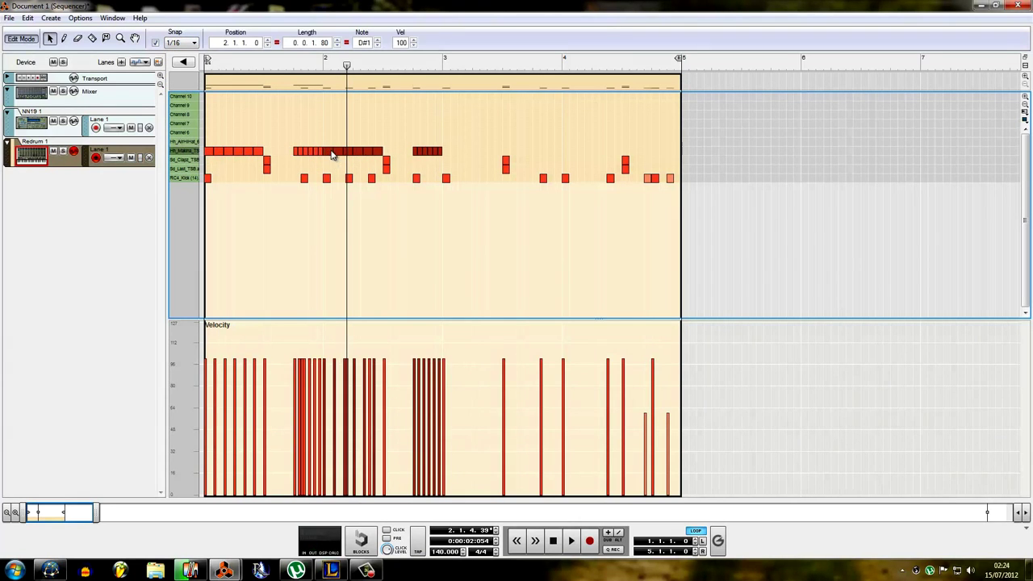
drag(459, 154, 212, 151)
drag(212, 152, 450, 152)
Play back the full beat and add a hit at 1.2.3 on the second hi-hat row, above the Makina row
click(206, 65)
click(245, 116)
mouse_move(258, 151)
mouse_down()
mouse_move(260, 142)
mouse_move(259, 152)
mouse_up()
click(306, 126)
key(space)
click(269, 132)
alt+click(252, 141)
key(space)
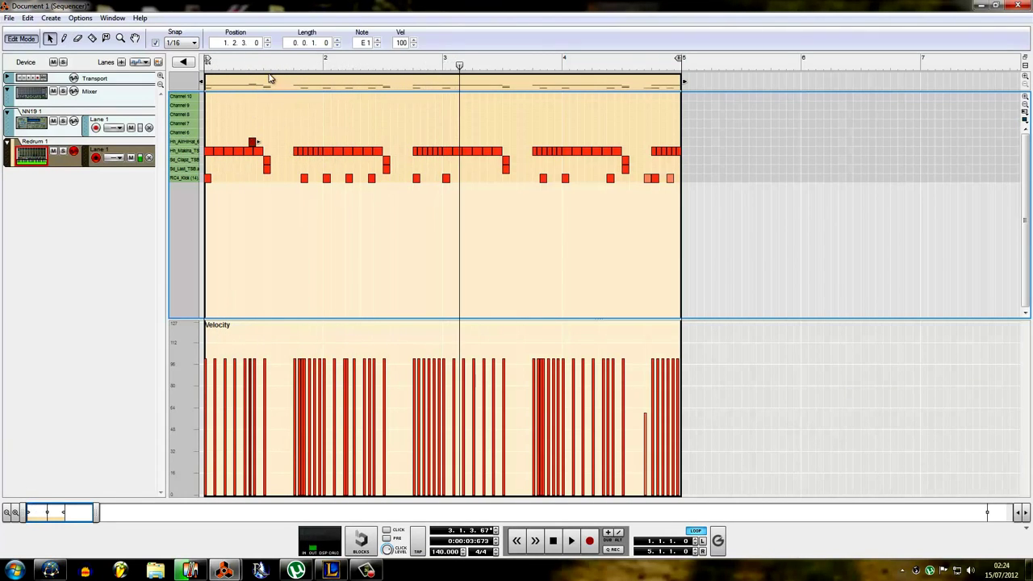
click(206, 65)
key(space)
click(271, 105)
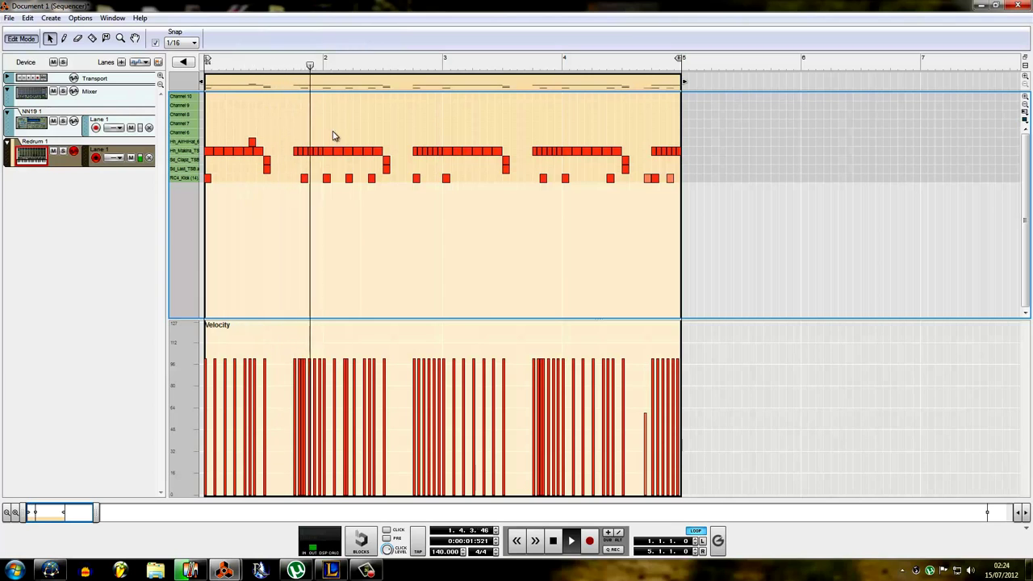
Repeat the second hi-hat's hit at 2.2.3, 3.2.3 and 4.2.3
alt+click(373, 141)
drag(365, 65, 28, 132)
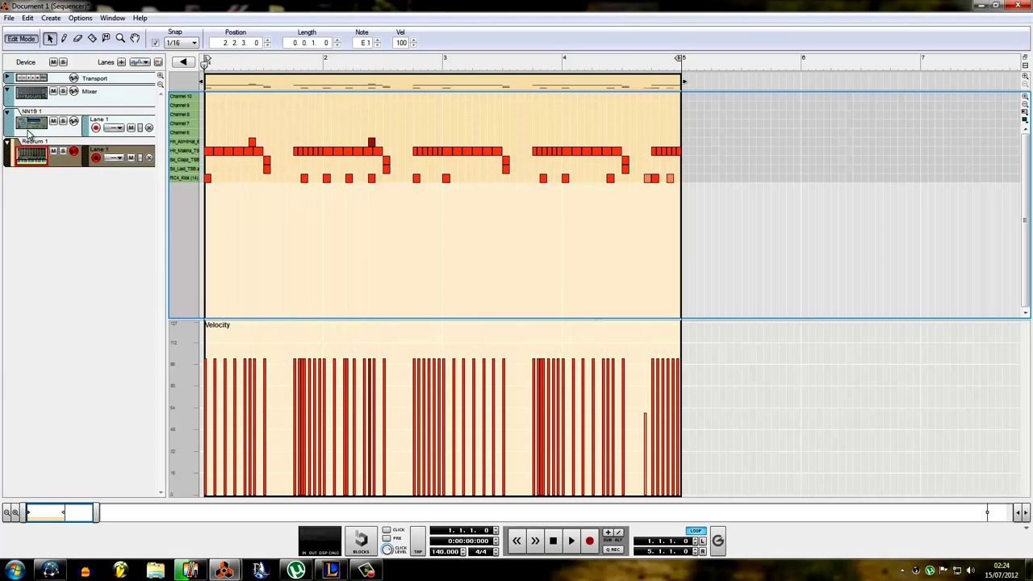
key(space)
ctrl+click(491, 142)
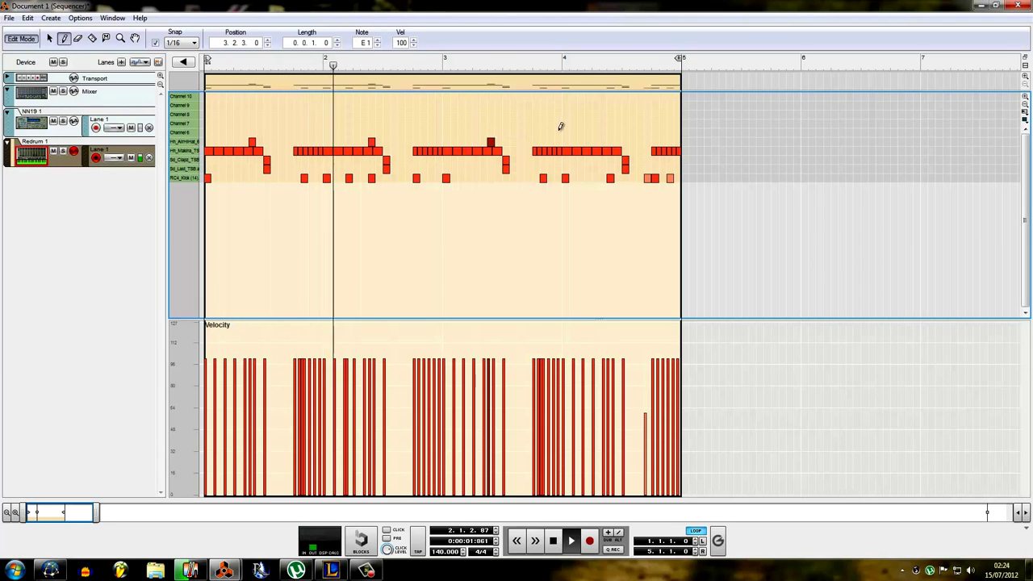
alt+click(610, 142)
click(618, 115)
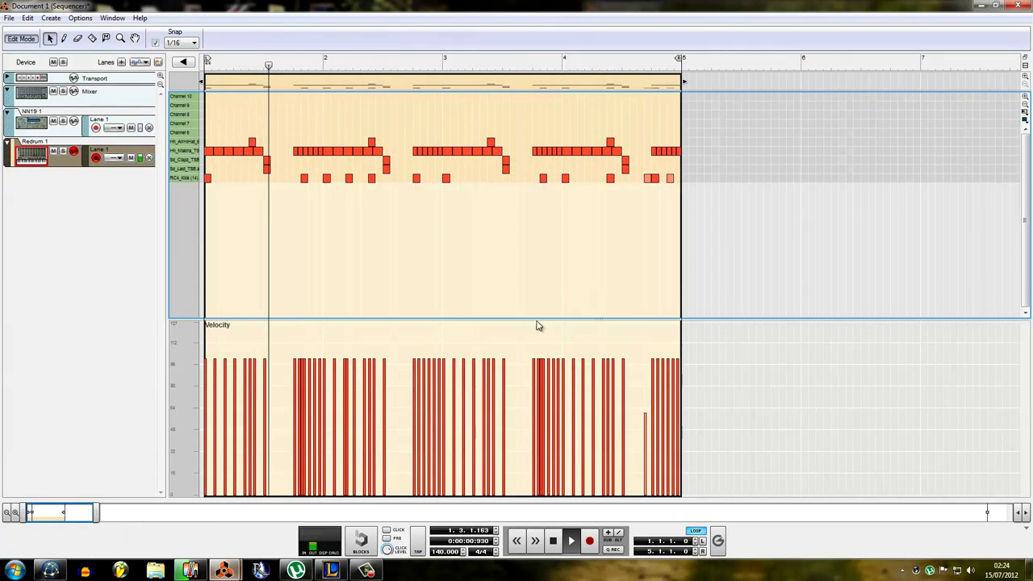
Switch to the rack window and create a SubTractor Analog Synthesizer below the Redrum
mouse_move(226, 569)
click(170, 523)
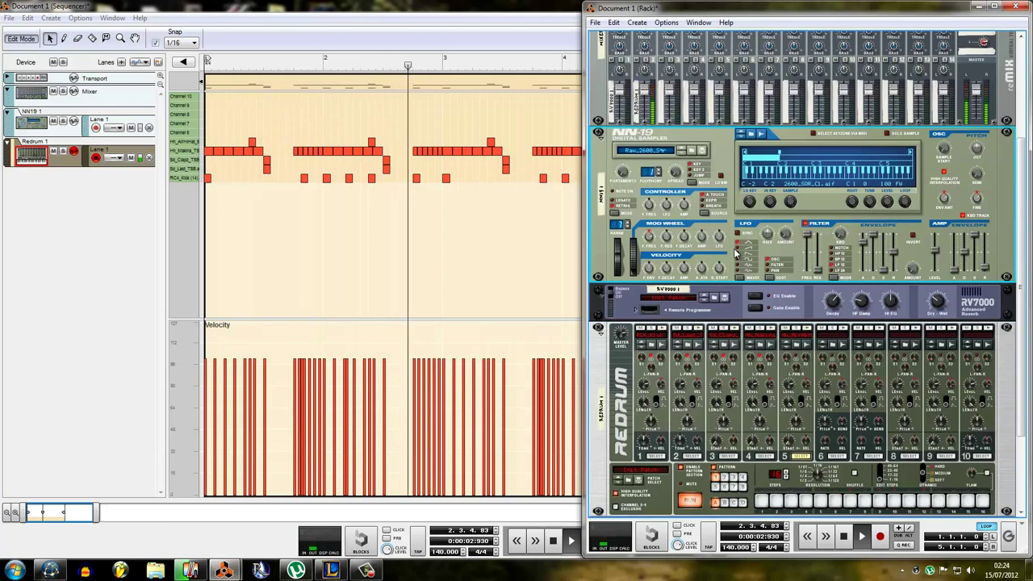
scroll(704, 450, down, 5)
right_click(705, 450)
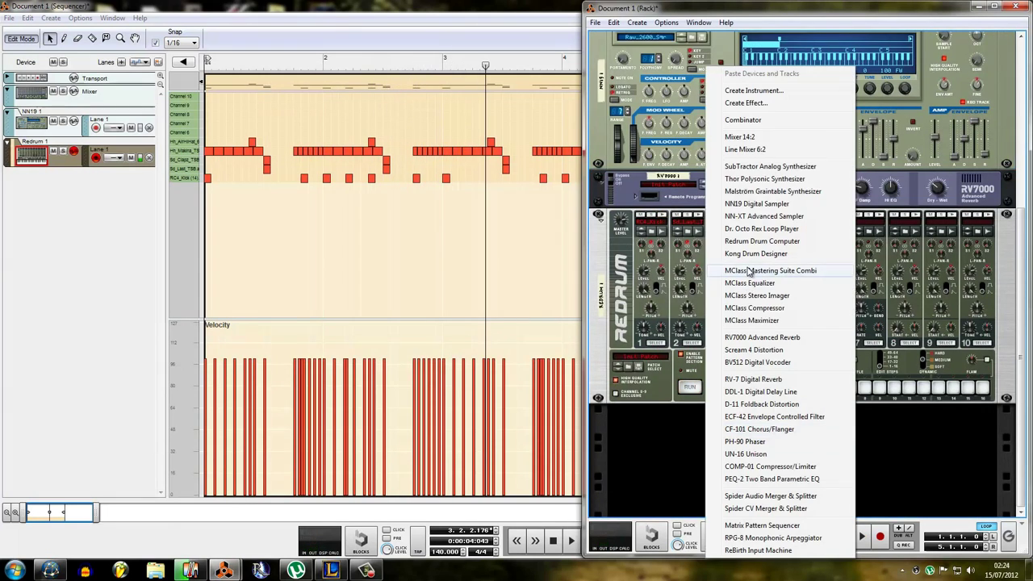
click(768, 171)
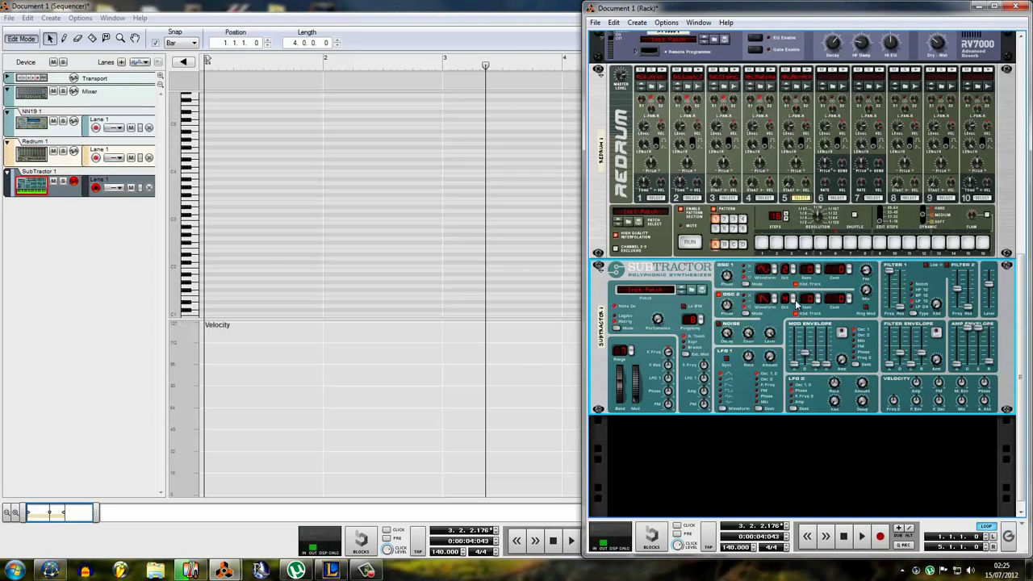
Set the SubTractor's oscillator 2 to octave 2 with a phase difference of 123
click(793, 302)
click(793, 302)
click(816, 298)
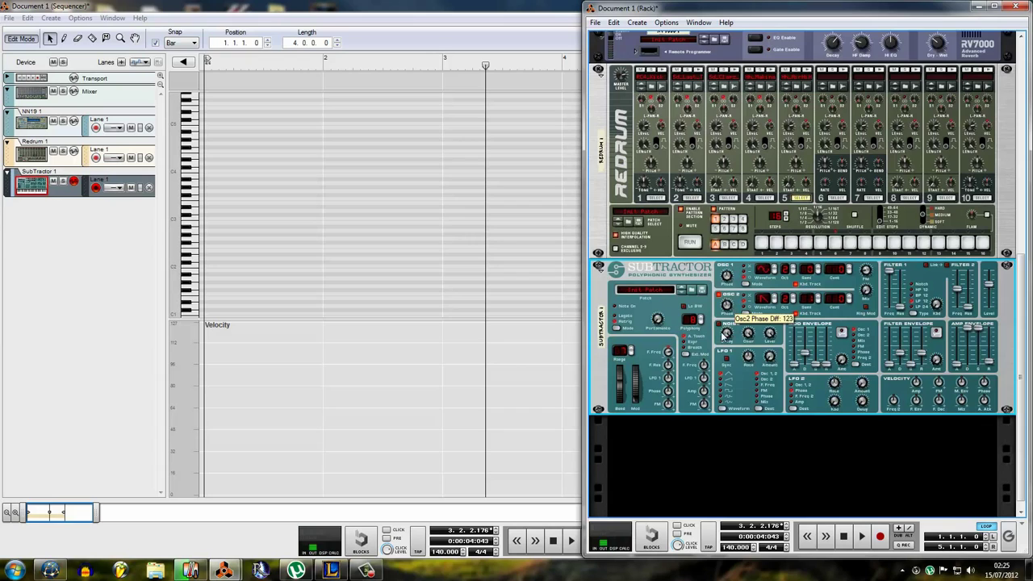
drag(705, 276, 709, 320)
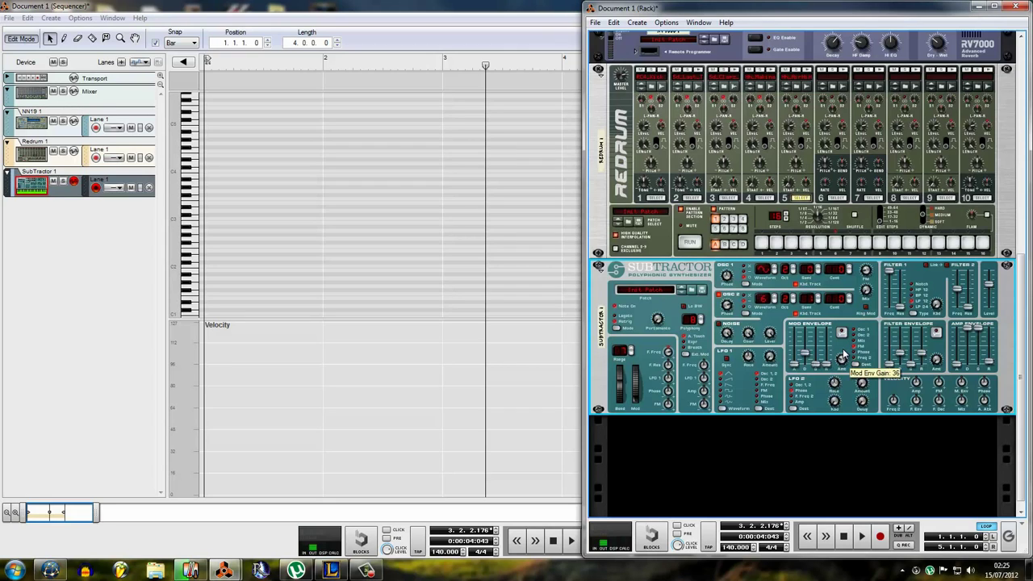
Adjust the SubTractor's mod envelope gain and decay, and set the FM amount to about 20
drag(841, 362, 841, 352)
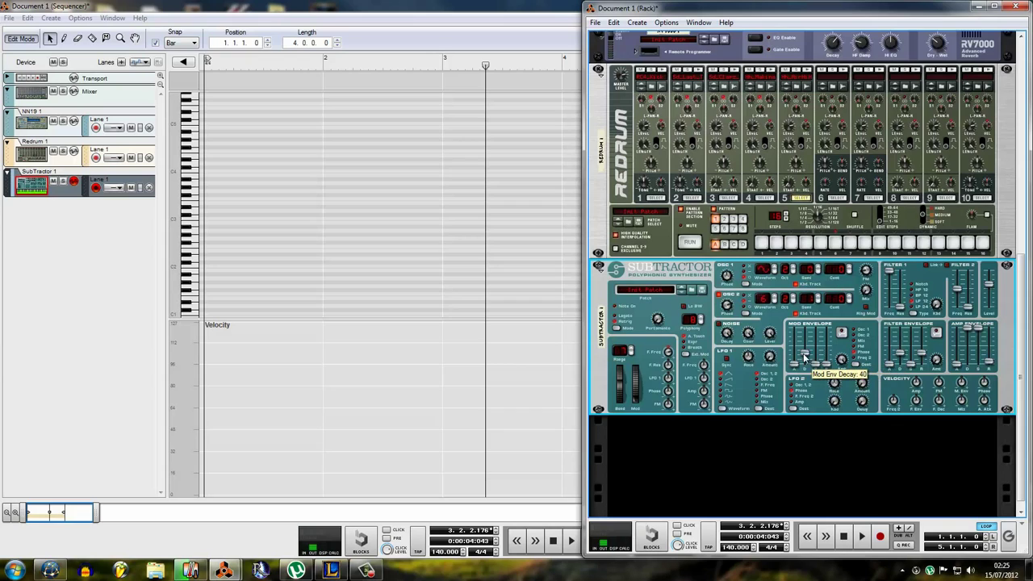
drag(841, 361, 848, 387)
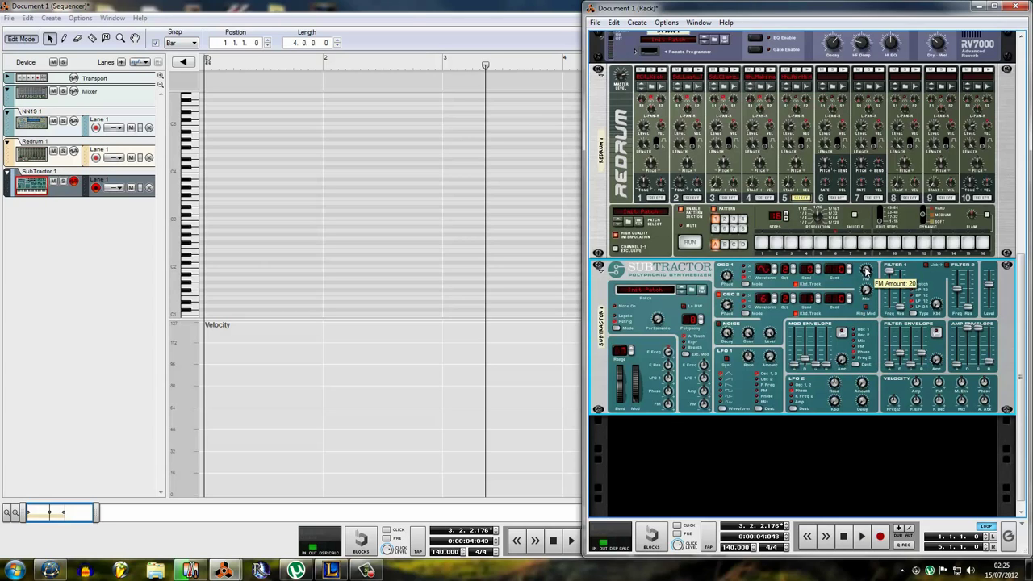
drag(865, 270, 866, 269)
right_click(845, 315)
mouse_move(893, 160)
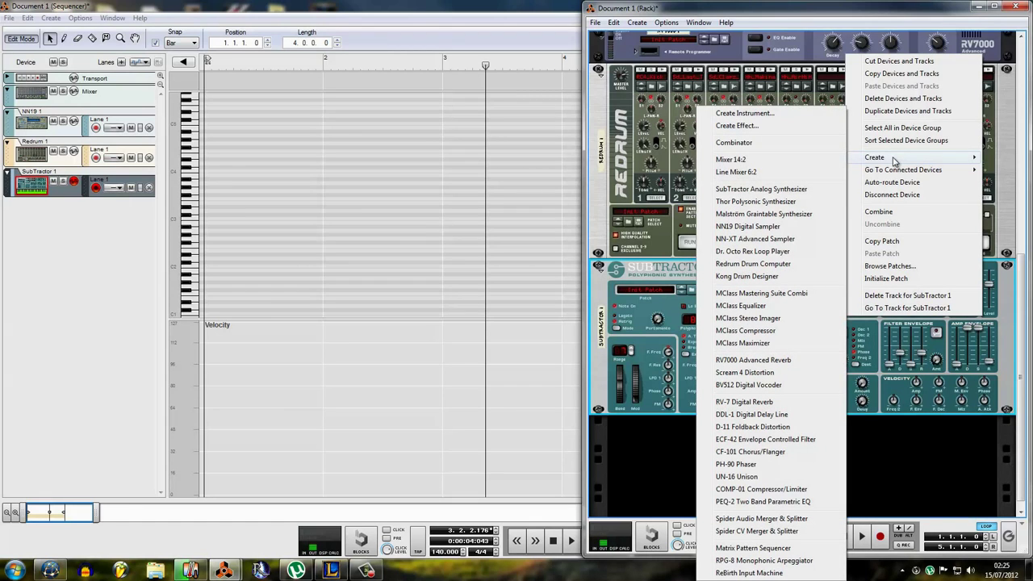
click(909, 365)
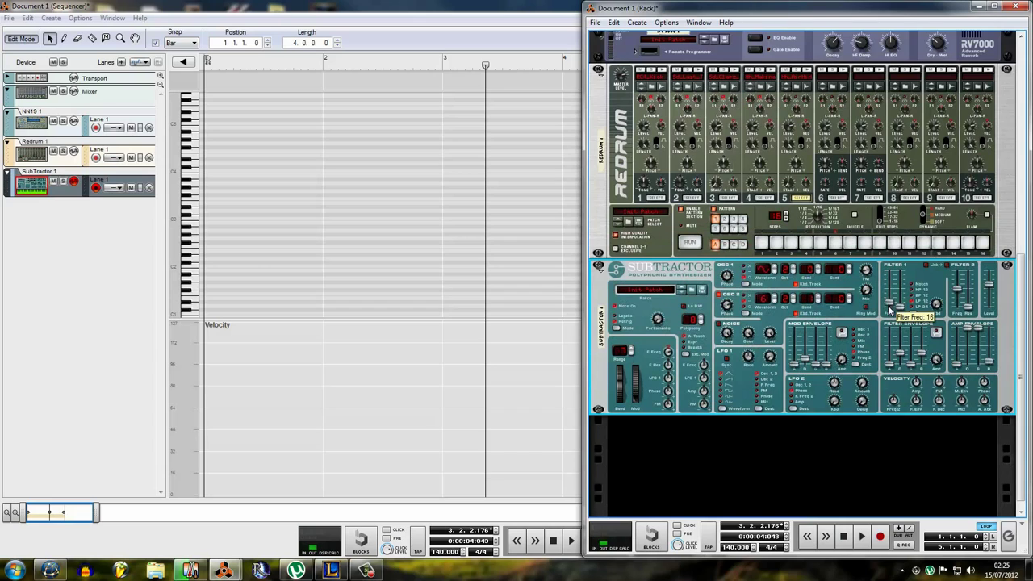
Raise the SubTractor's filter 1 frequency slightly and set its resonance to 20
drag(888, 306, 890, 299)
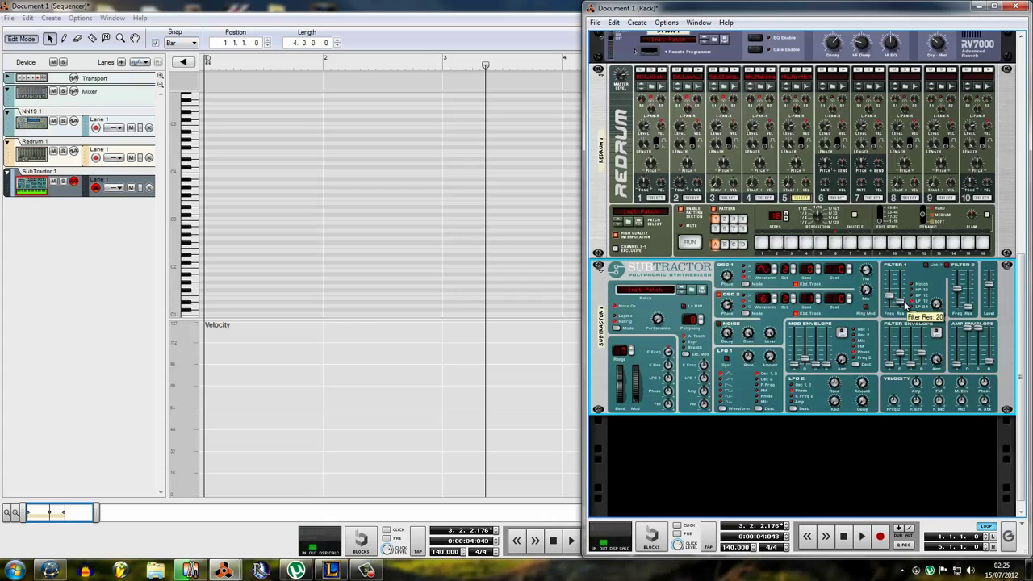
Add an MClass Equalizer after the SubTractor, raise its high-shelf gain and lower the shelf's Q
right_click(895, 395)
mouse_move(927, 228)
click(839, 307)
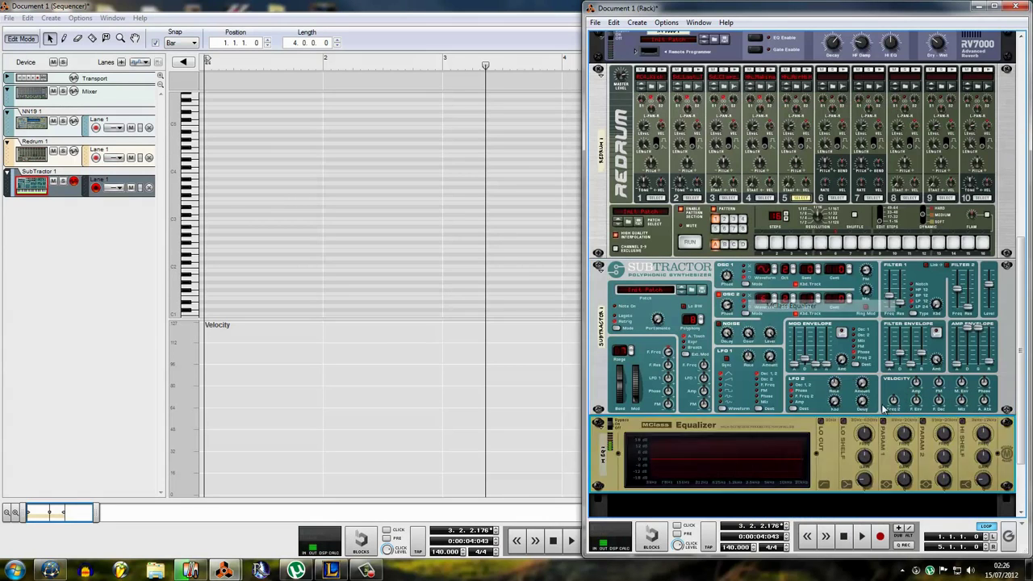
drag(984, 460, 985, 440)
mouse_move(983, 480)
mouse_down()
mouse_move(986, 503)
mouse_move(985, 493)
mouse_up()
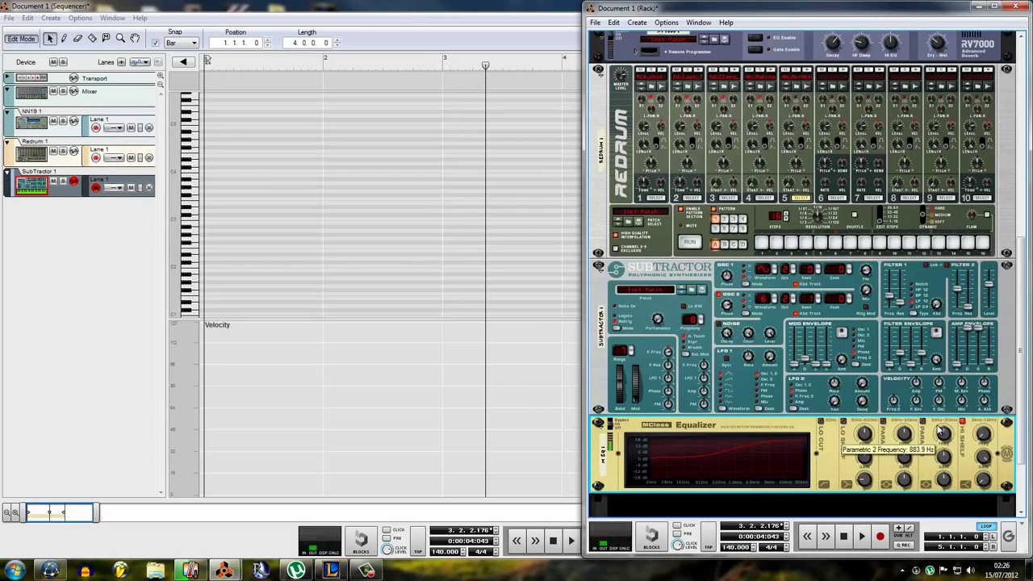
Cut the equalizer's parametric 2 gain, enable parametric 1 and set its Q to 2.7
mouse_move(944, 457)
mouse_down()
mouse_move(948, 465)
mouse_move(945, 453)
mouse_up()
click(885, 421)
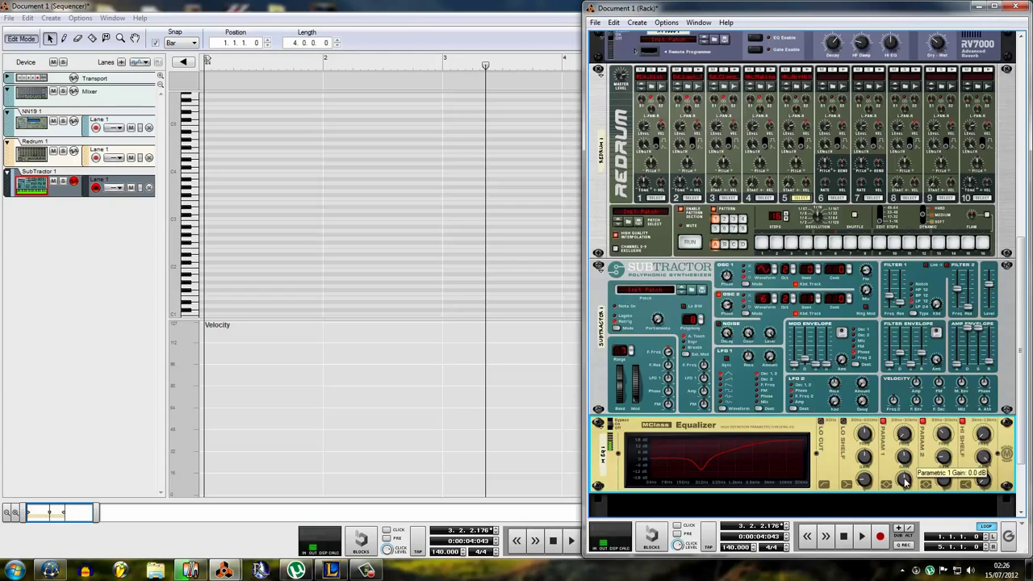
mouse_move(904, 481)
mouse_down()
mouse_move(907, 506)
mouse_move(906, 494)
mouse_up()
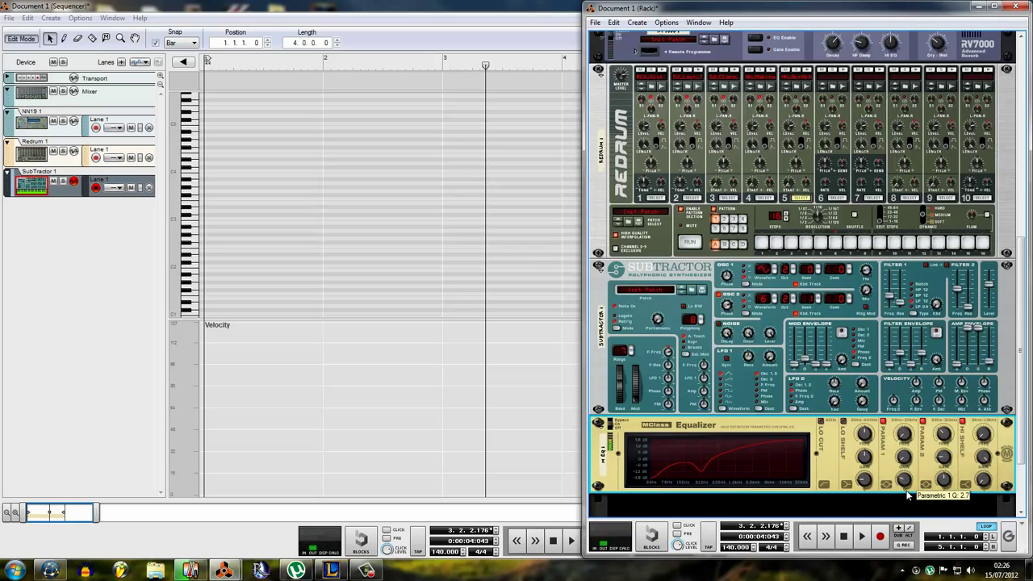
Add a Scream 4 Distortion unit after the MClass Equalizer
right_click(887, 476)
mouse_move(916, 360)
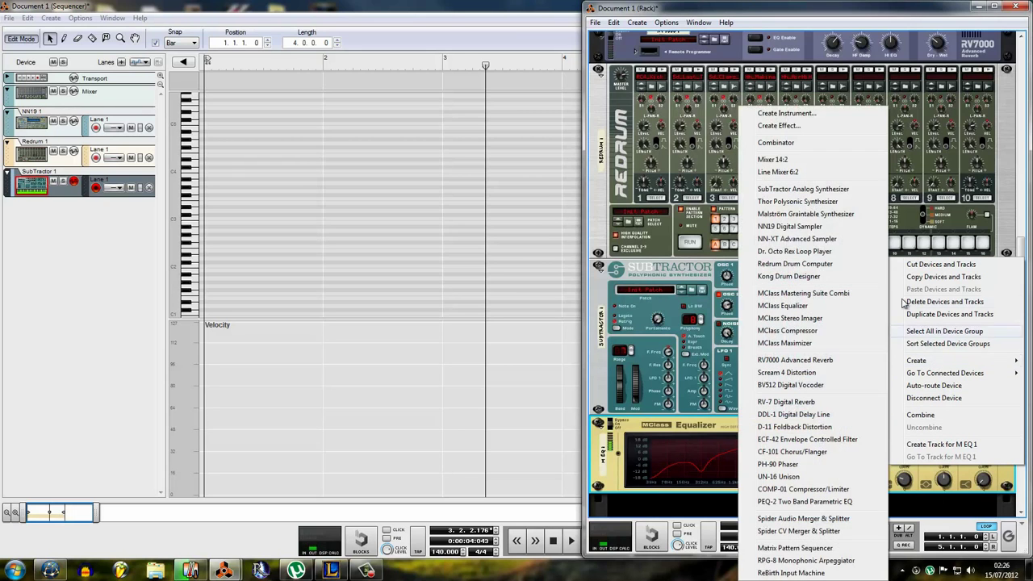
click(825, 372)
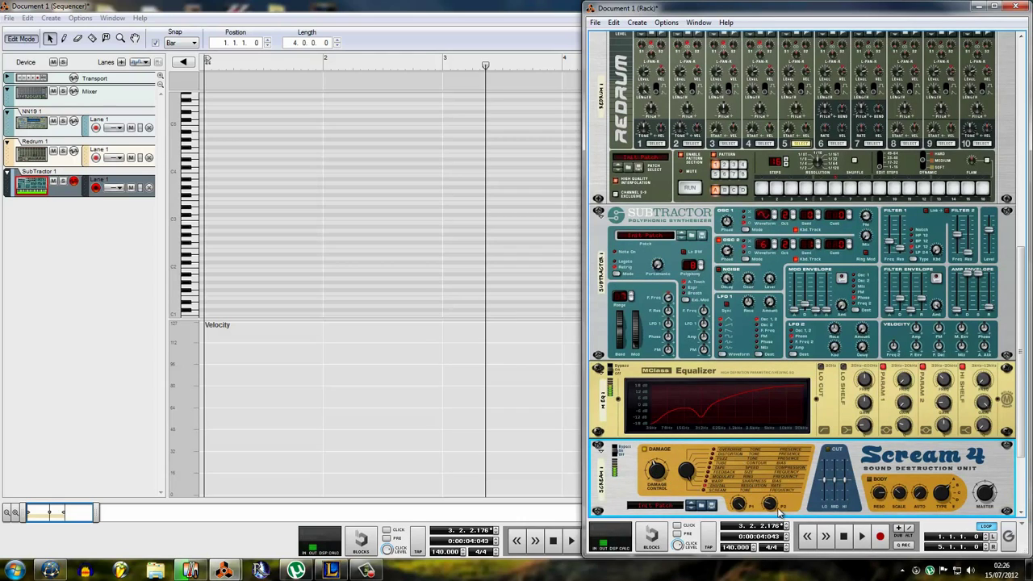
mouse_move(781, 500)
scroll(879, 483, down, 3)
Lower the attack of the SubTractor's filter envelope
right_click(799, 416)
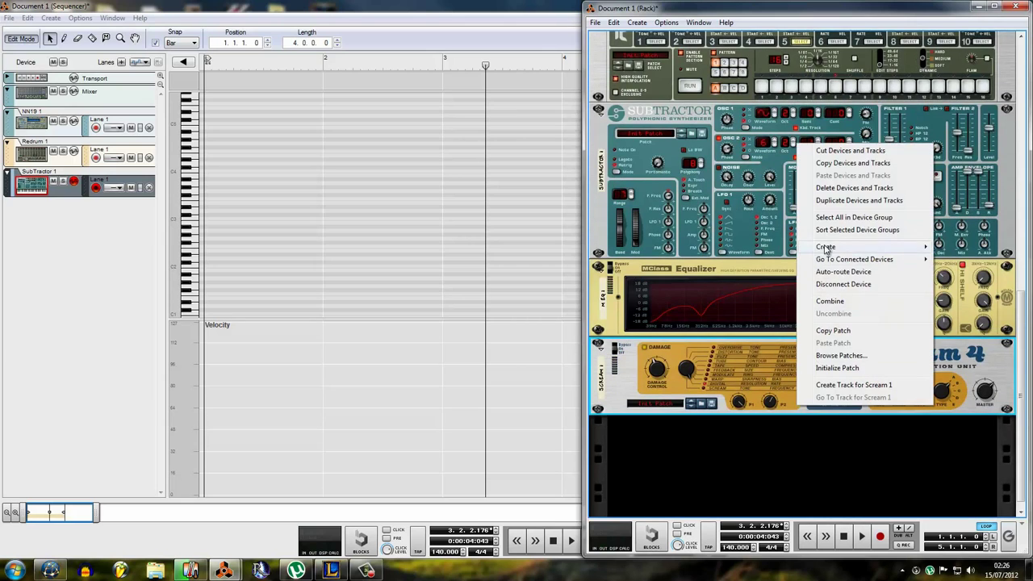
click(768, 251)
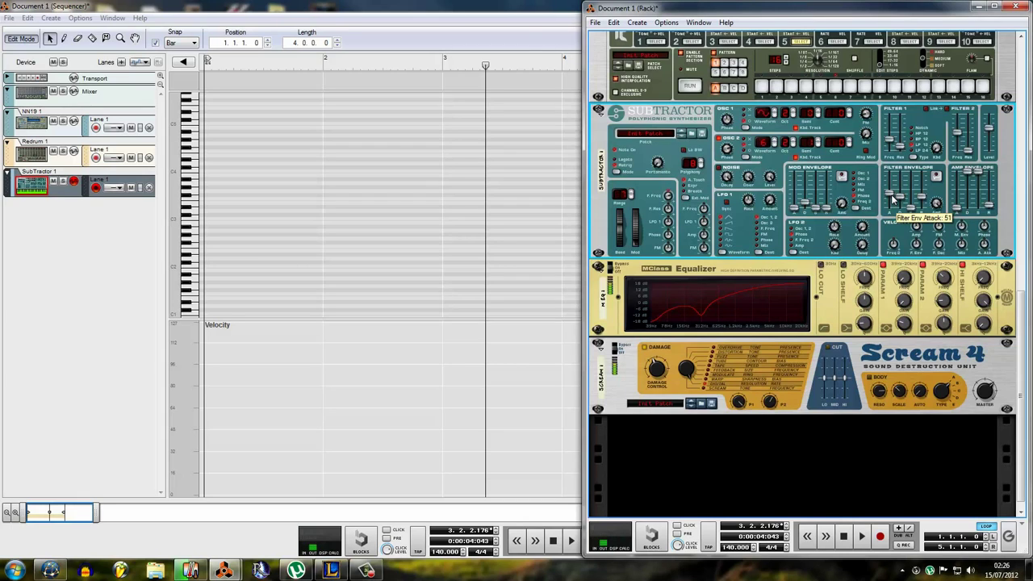
drag(891, 194, 889, 206)
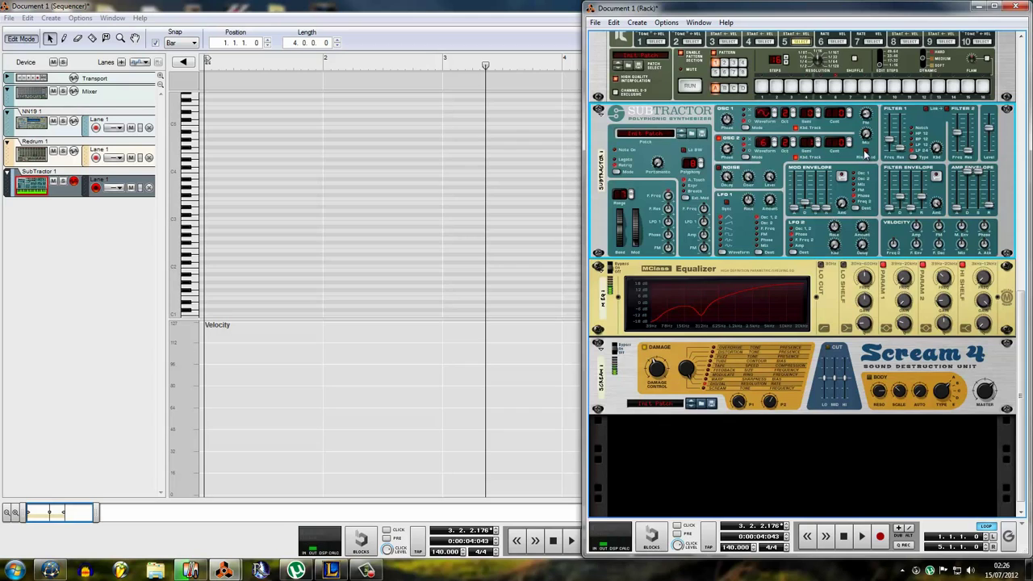
click(712, 380)
Detune the SubTractor's oscillator 2 by 50 cents and set the amp envelope release to 40
drag(836, 147, 839, 26)
drag(987, 204, 988, 197)
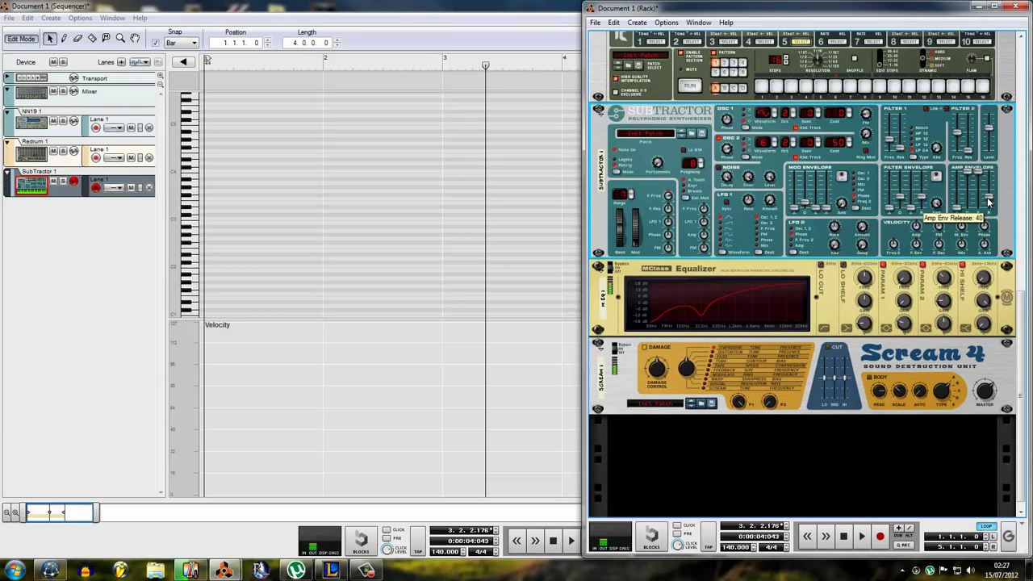
drag(692, 166, 659, 155)
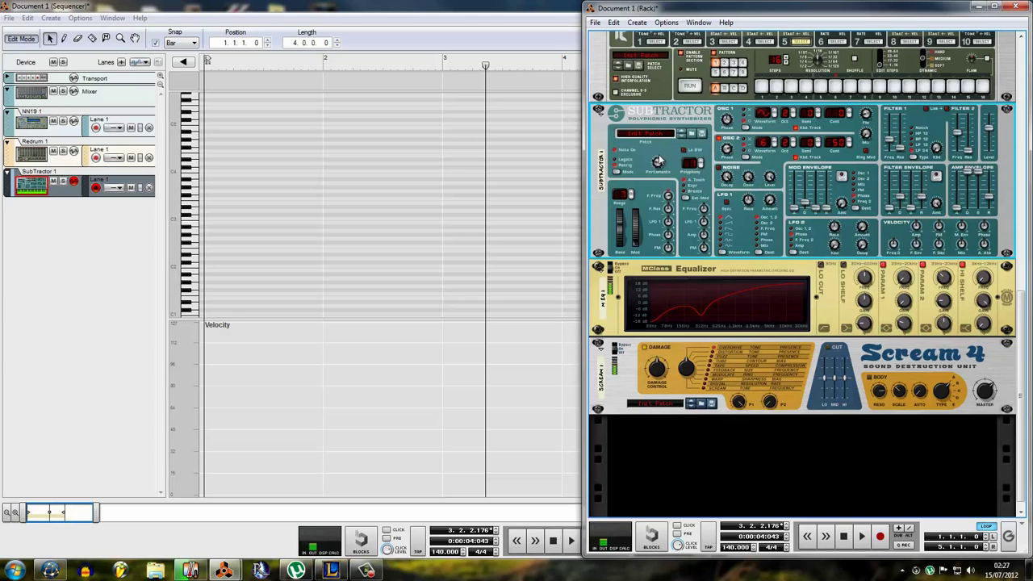
Set Scream 4's parameter 2 to 32 and add an MClass Mastering Suite Combi with its devices hidden and compressor on
click(767, 397)
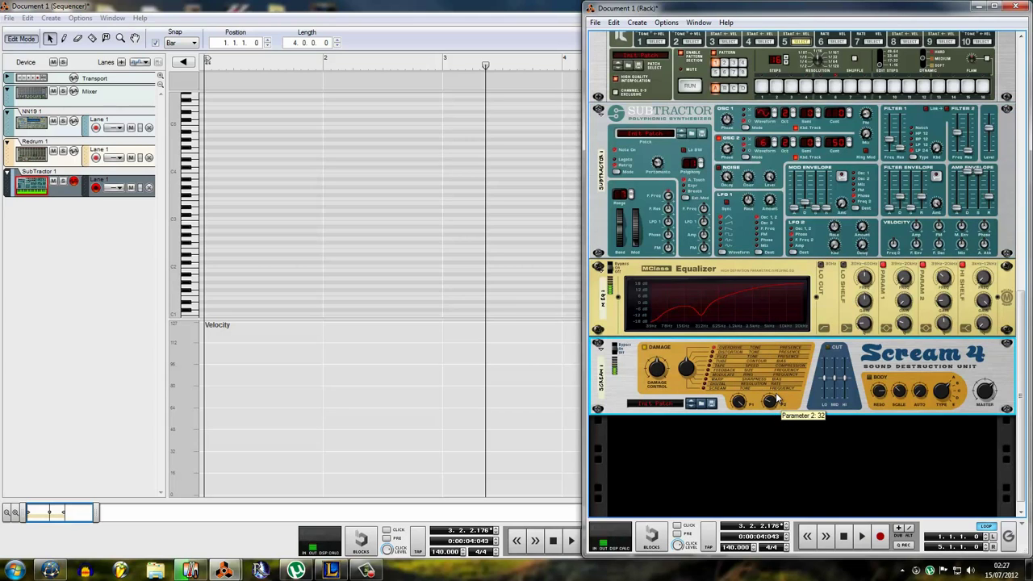
right_click(792, 415)
mouse_move(822, 247)
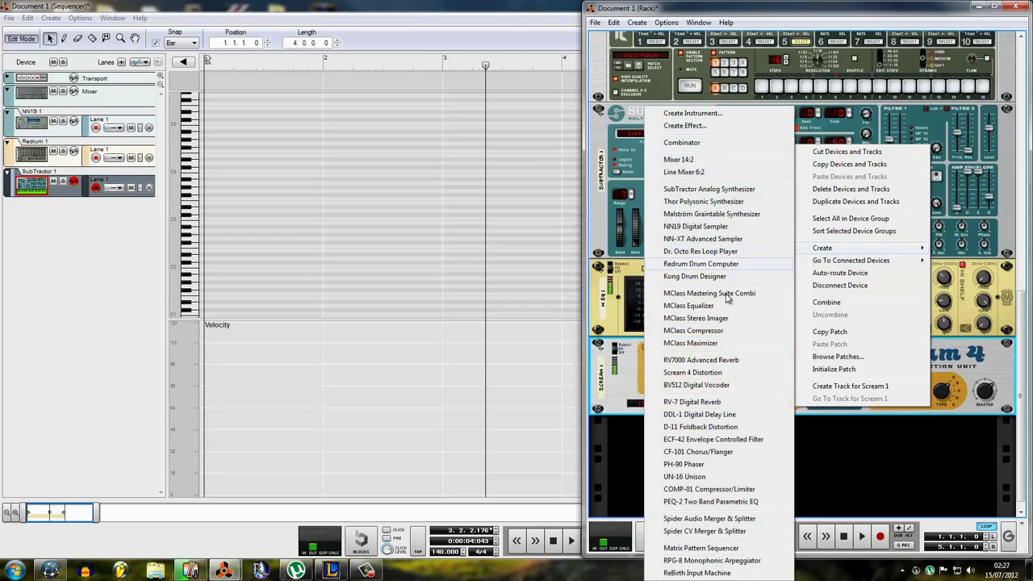
click(726, 294)
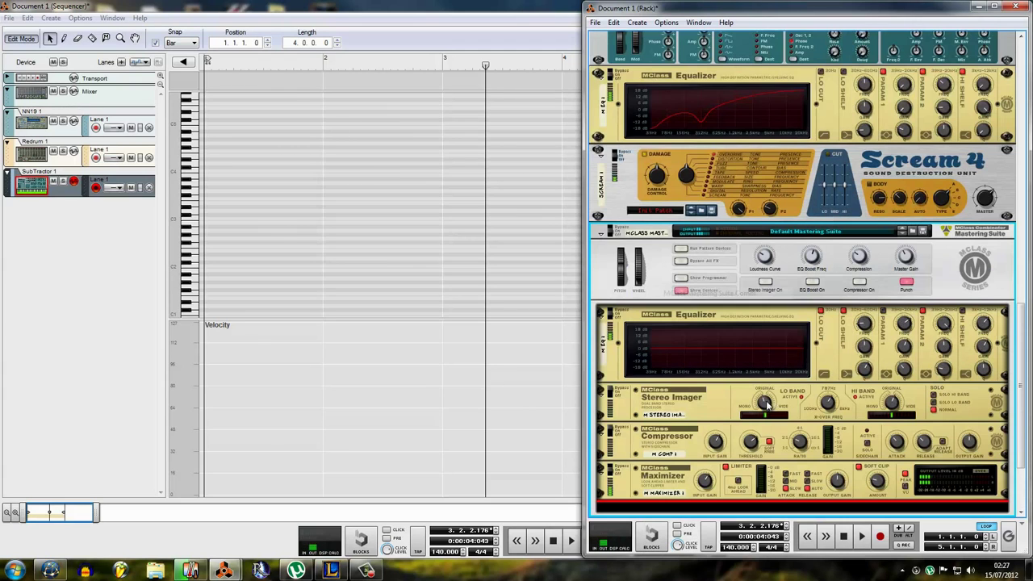
click(679, 292)
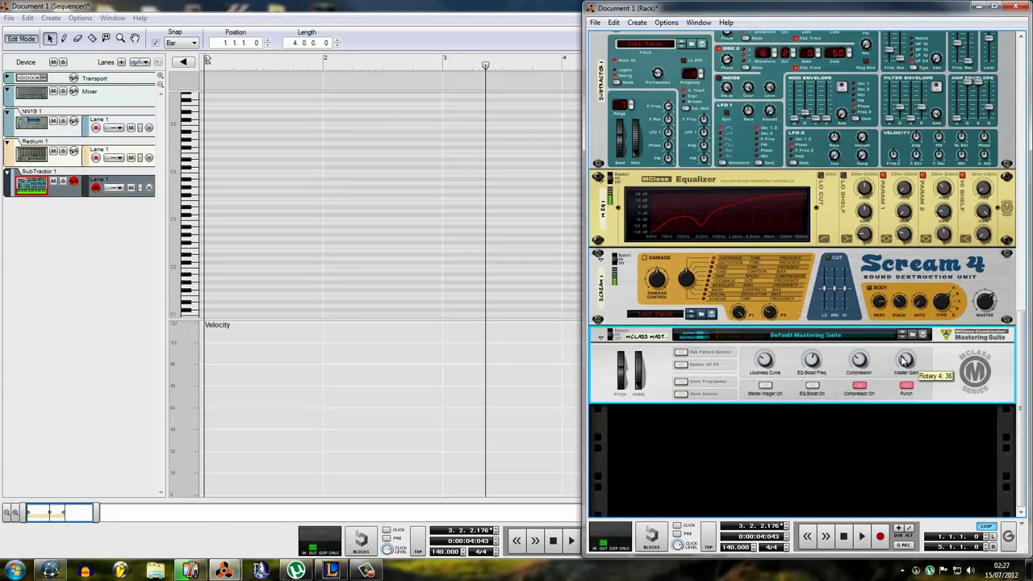
Add a UN-16 Unison after the mastering suite and set its dry/wet to 42
right_click(904, 361)
mouse_move(879, 176)
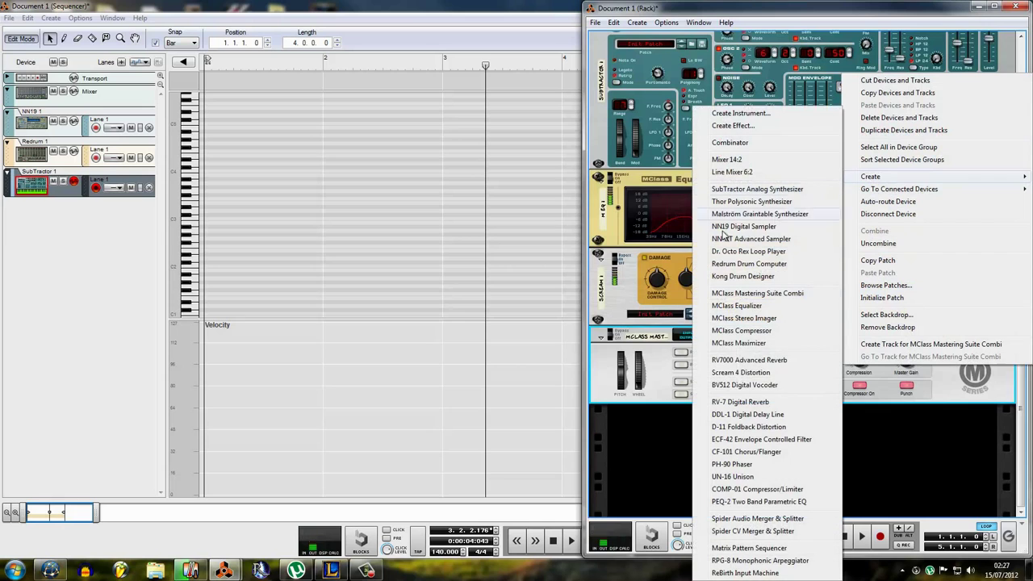
click(762, 477)
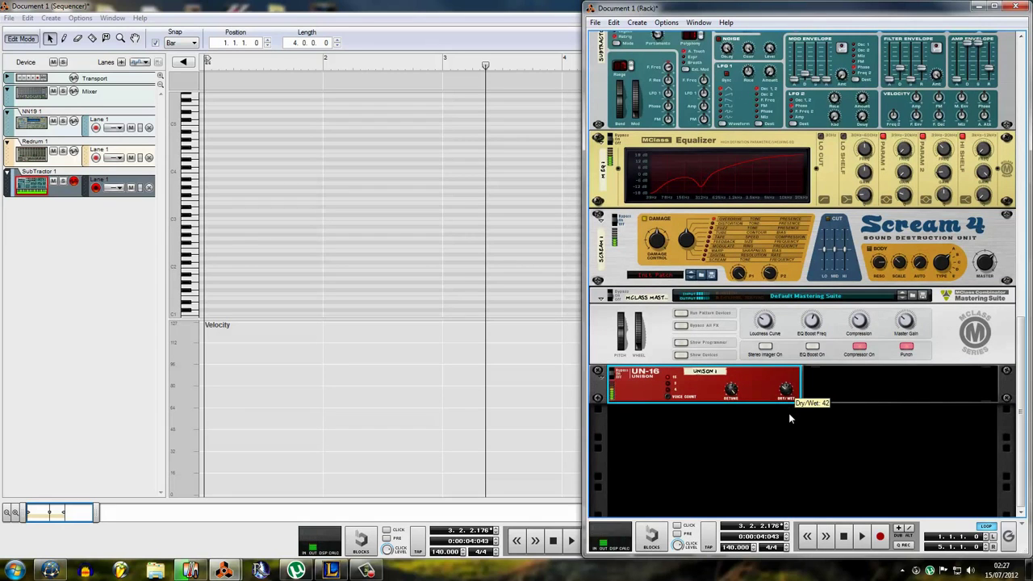
Add an RV-7 Digital Reverb after the UN-16 Unison and adjust its dry/wet balance
right_click(776, 399)
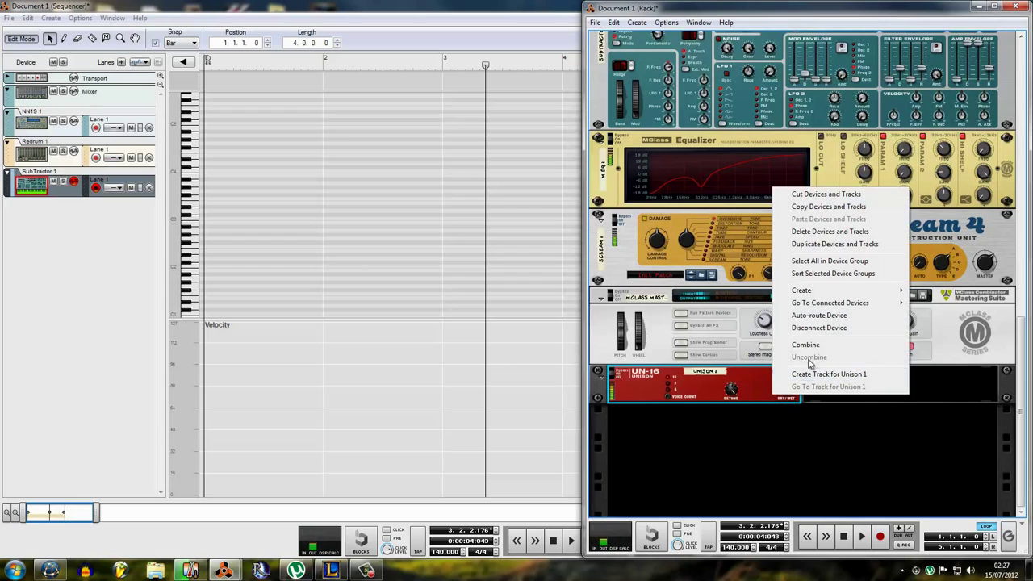
mouse_move(803, 290)
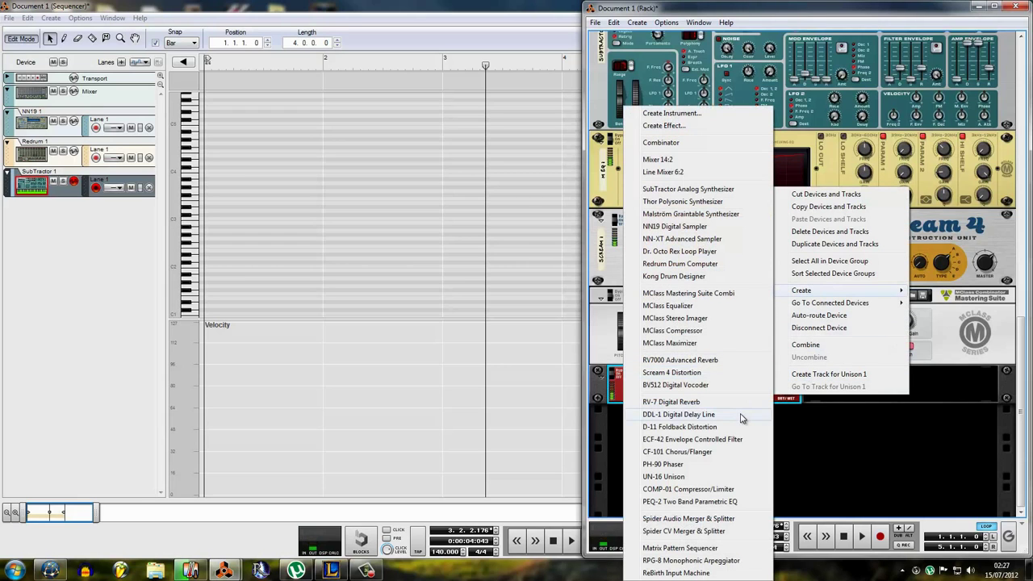
click(742, 401)
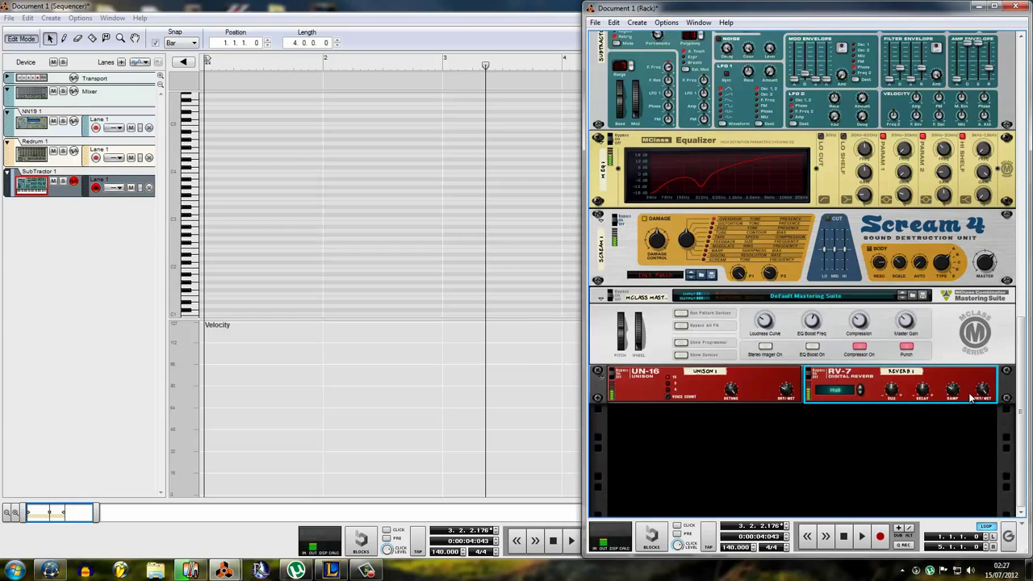
scroll(631, 328, up, 2)
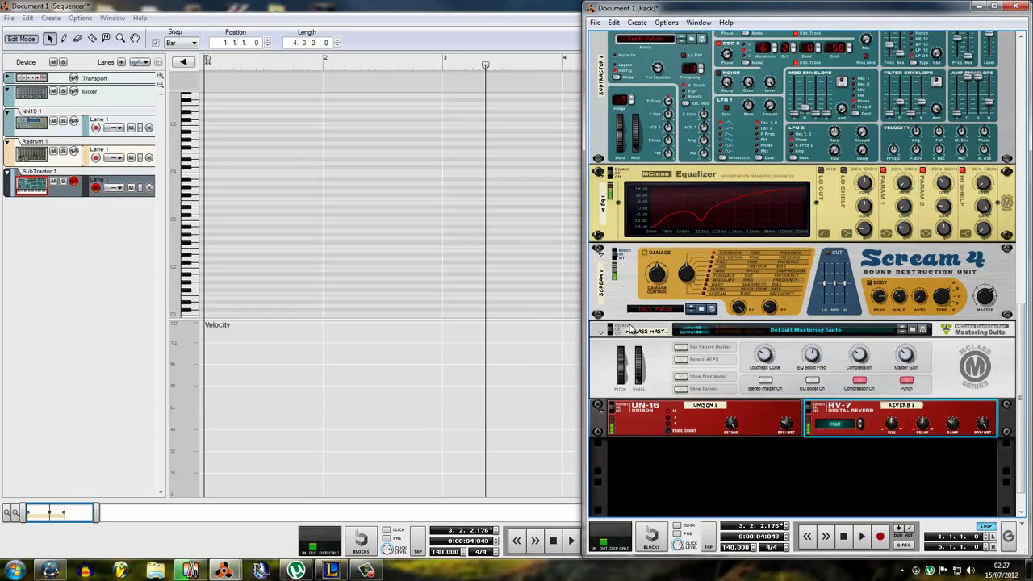
mouse_move(630, 141)
mouse_down()
mouse_move(624, 121)
mouse_move(623, 159)
mouse_up()
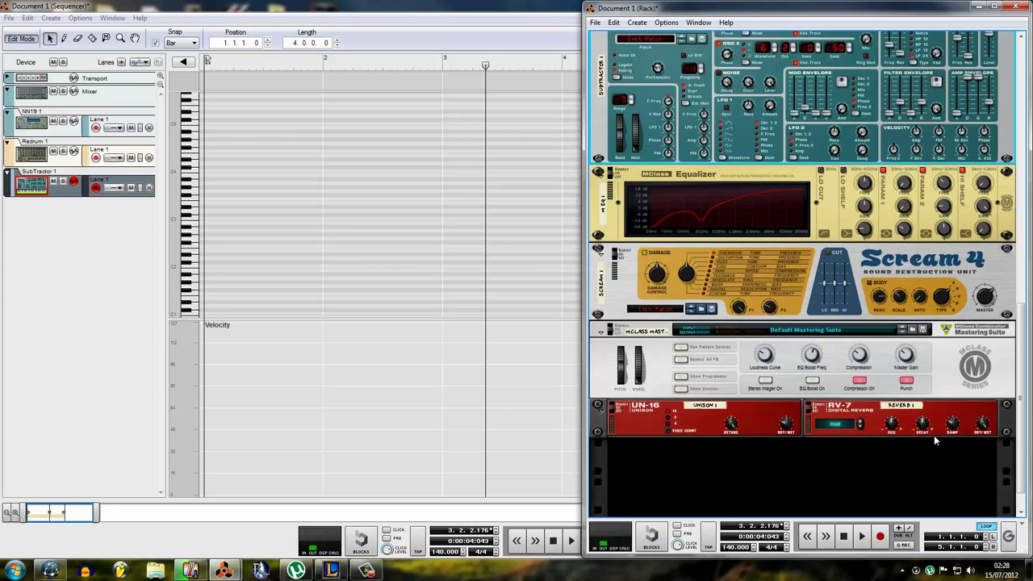
click(983, 432)
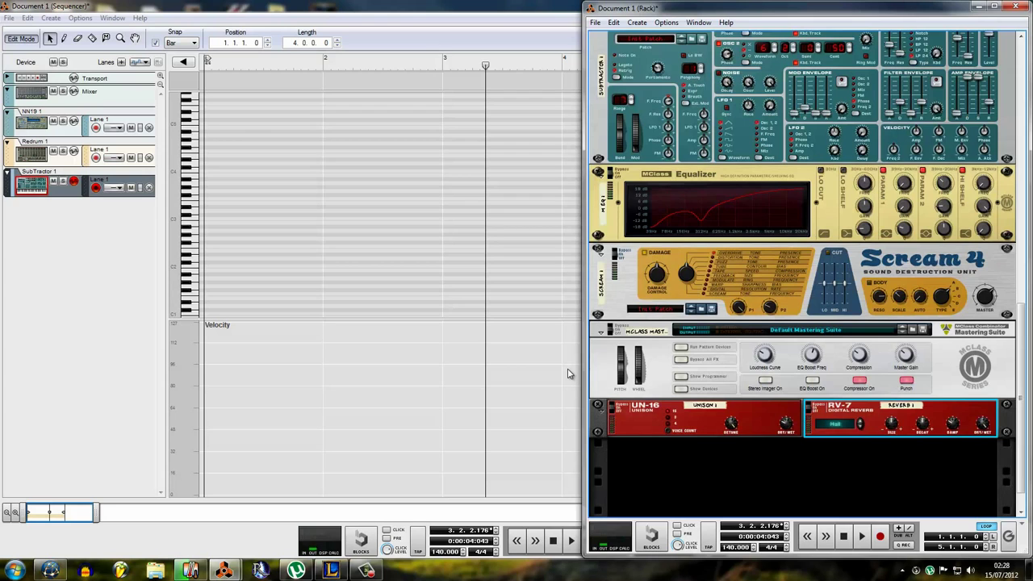
Draw one-beat SubTractor notes at 1/16 snap: F2 at the start of bars 1 and 2, and F#2 on beat 4 of bar 1
click(267, 276)
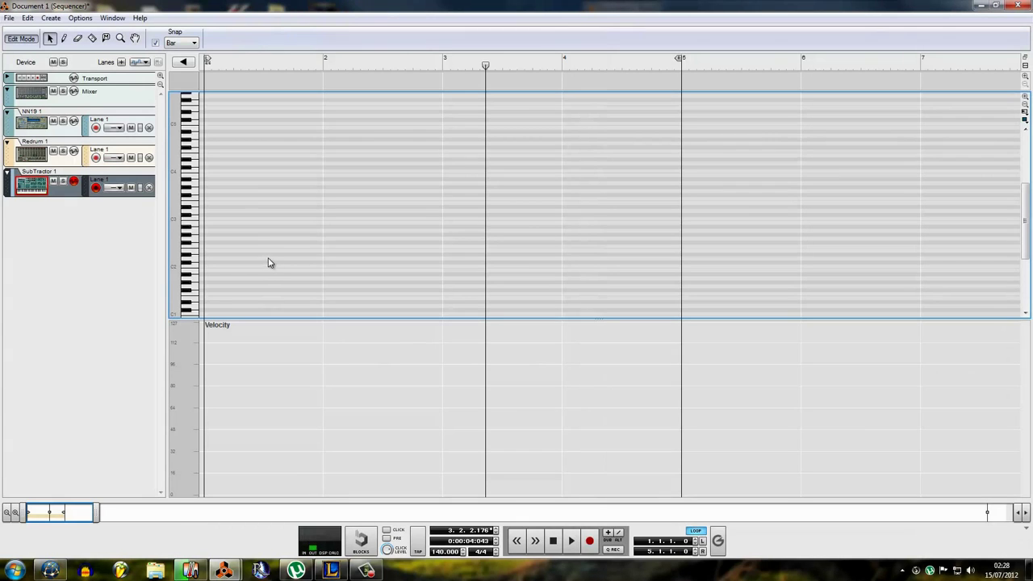
key(w)
drag(205, 246, 233, 246)
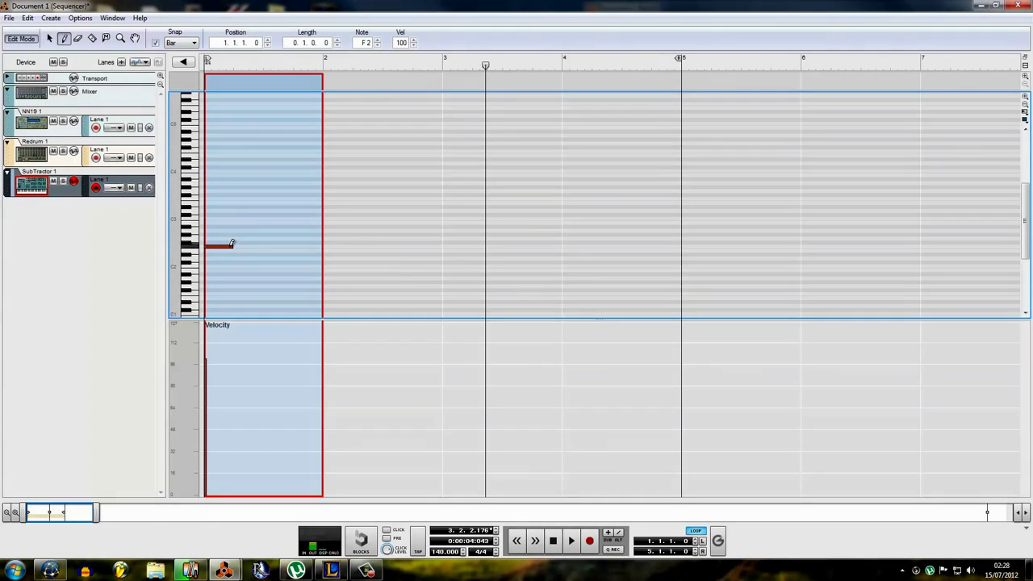
key(q)
click(240, 152)
key(w)
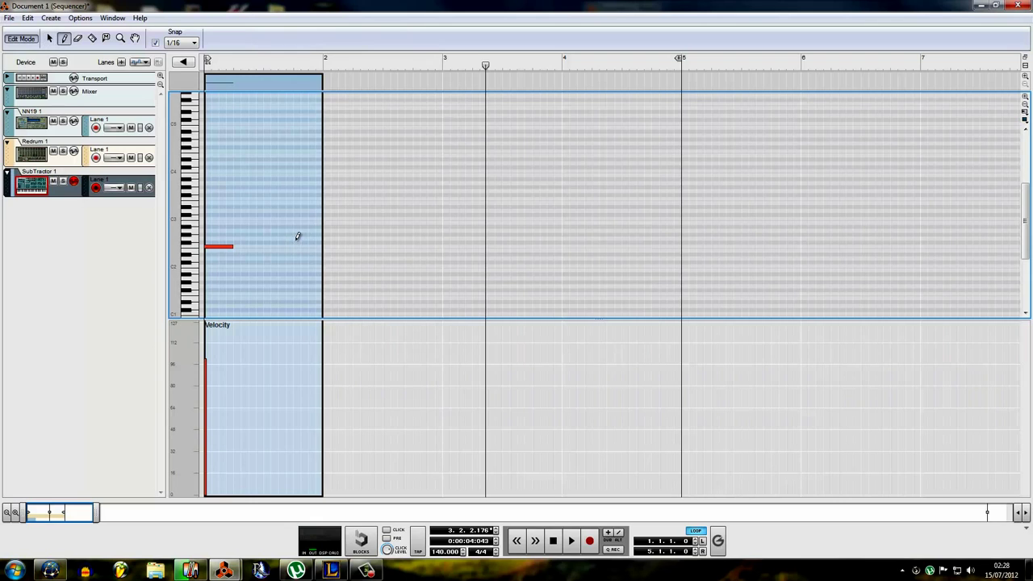
drag(295, 242, 354, 241)
key(q)
click(326, 127)
Play the SubTractor notes with the drum beat from bar 1 to check the sound through the effects chain
key(KP_0)
key(KP_0)
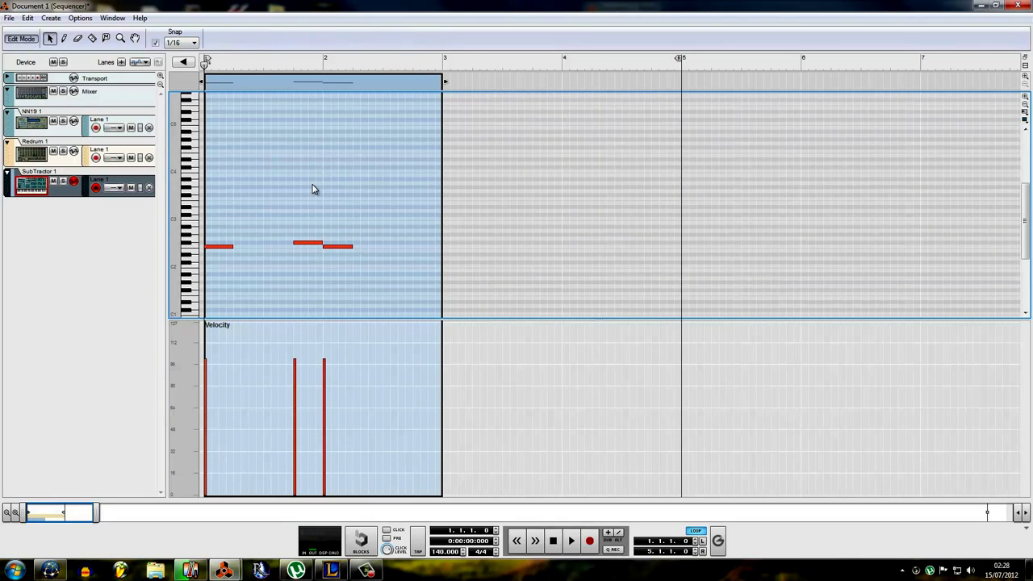
key(space)
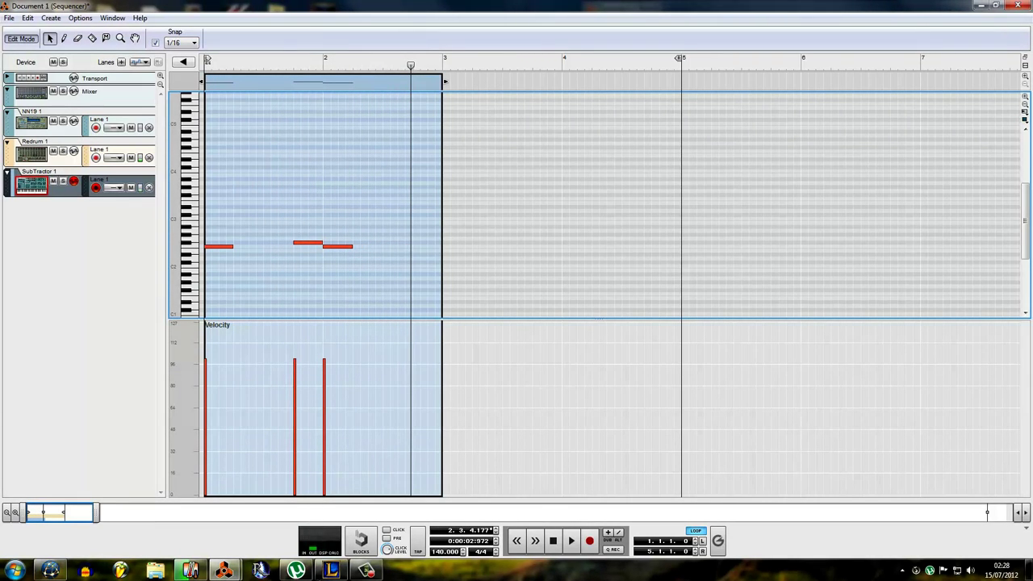
mouse_move(299, 572)
click(323, 510)
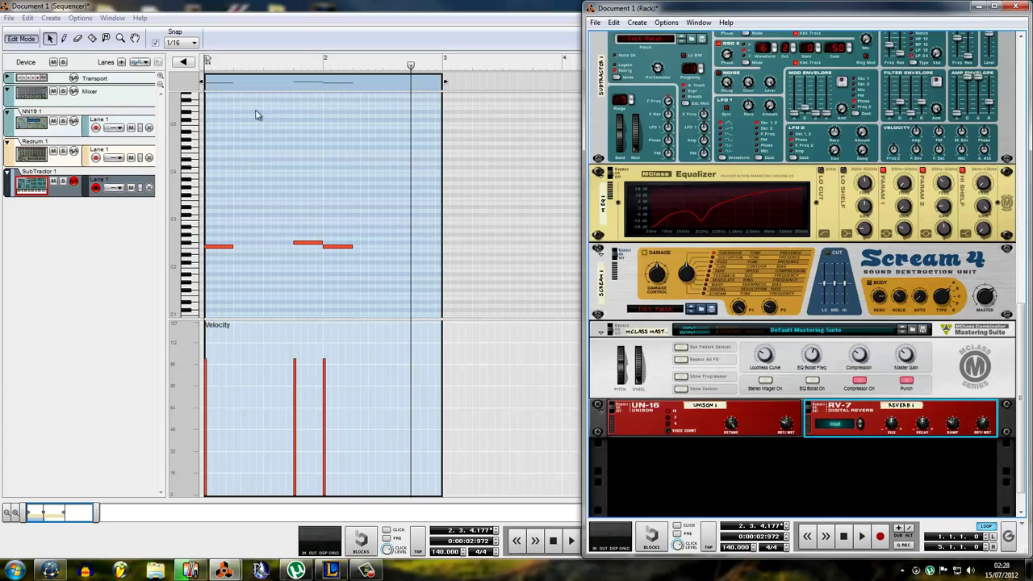
click(208, 67)
key(space)
key(space)
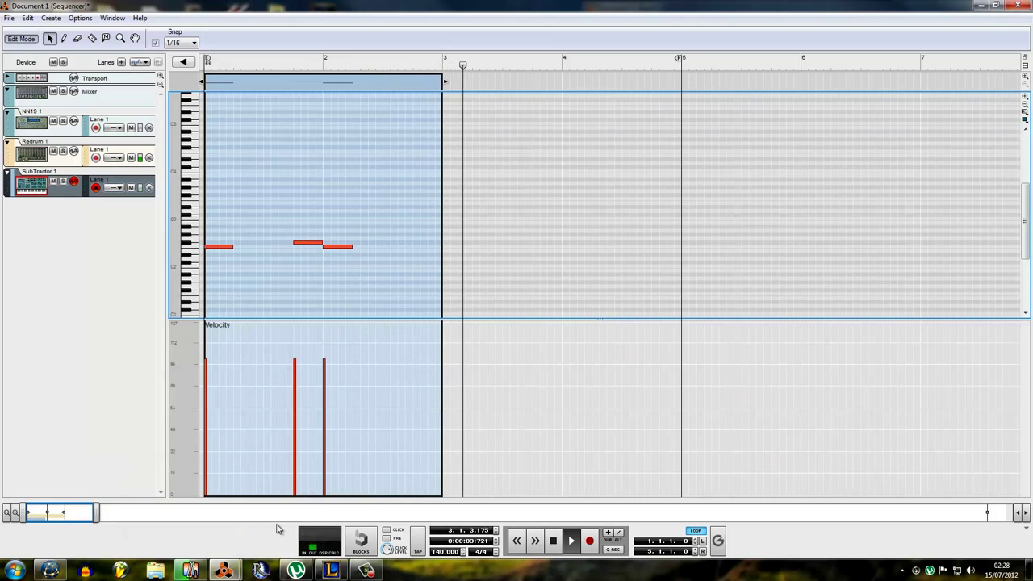
click(223, 568)
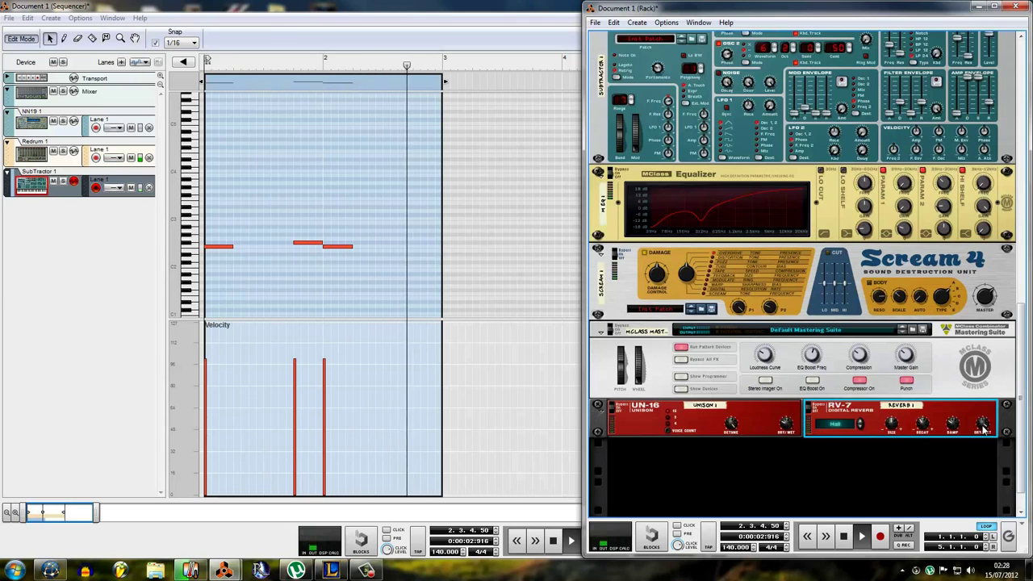
click(246, 95)
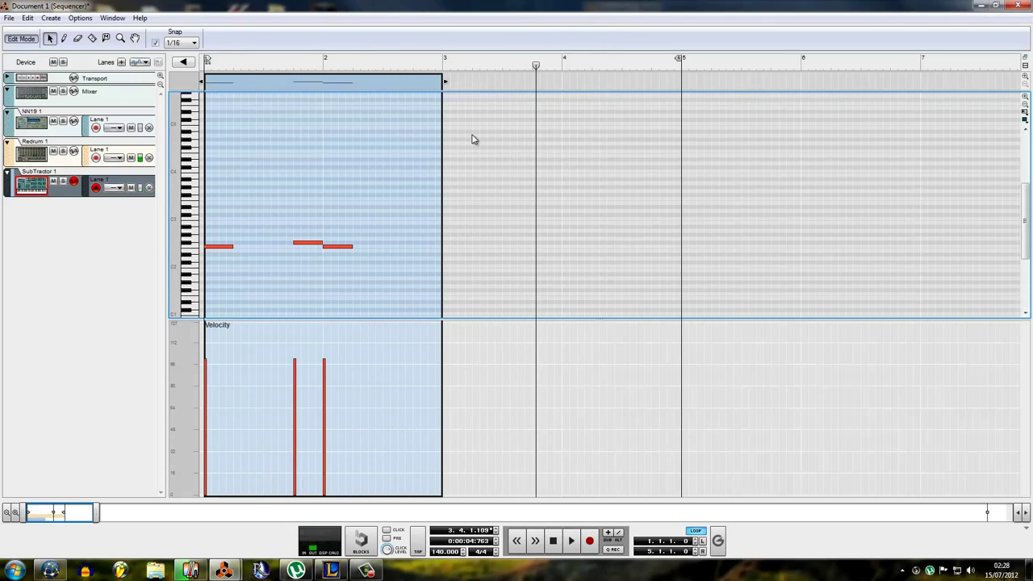
Extend the SubTractor clip to four bars and trim the F#2 note to run from 1.4.2 to the start of bar 2
drag(443, 84, 660, 101)
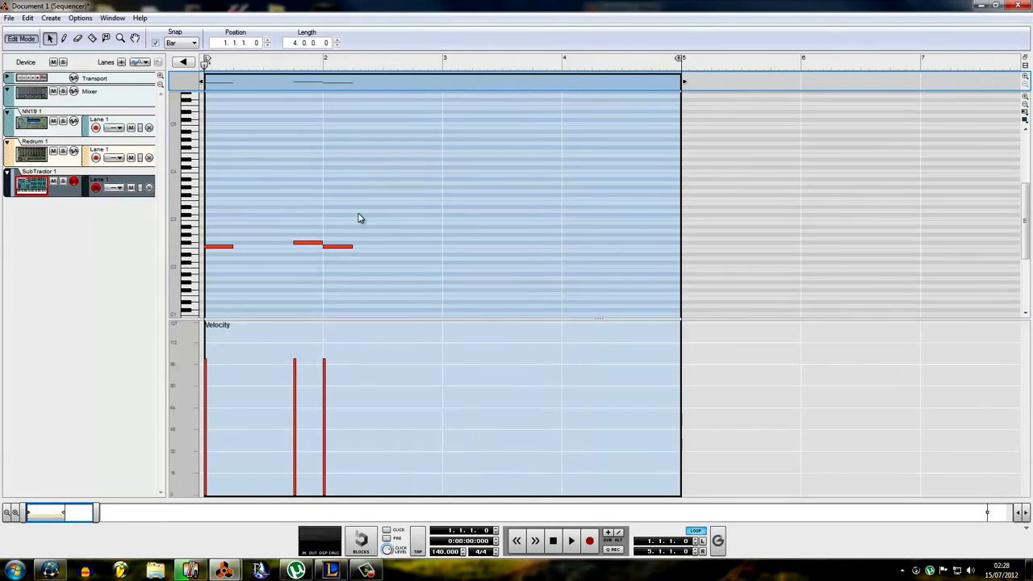
click(407, 238)
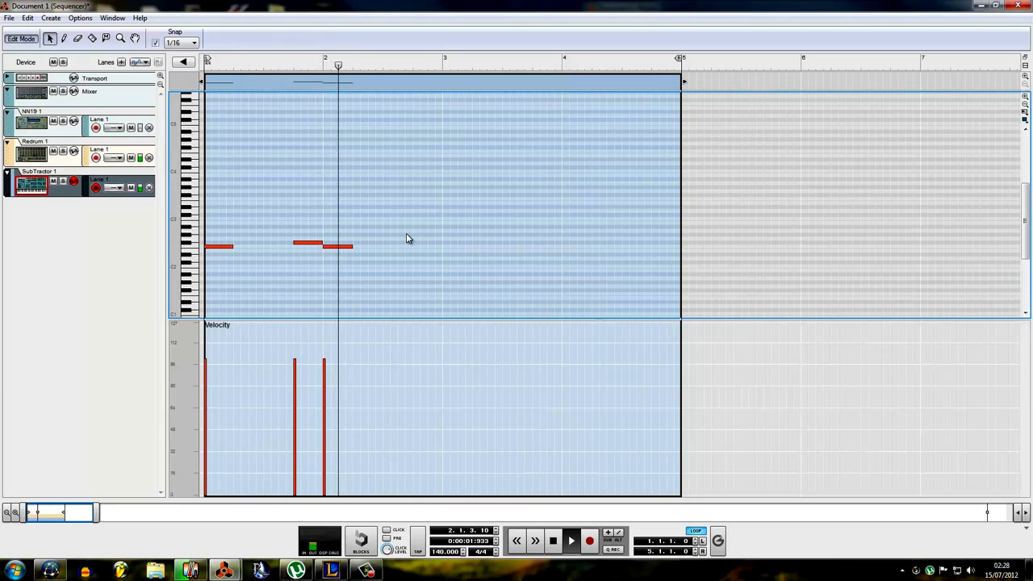
click(307, 242)
key(Delete)
key(ctrl+z)
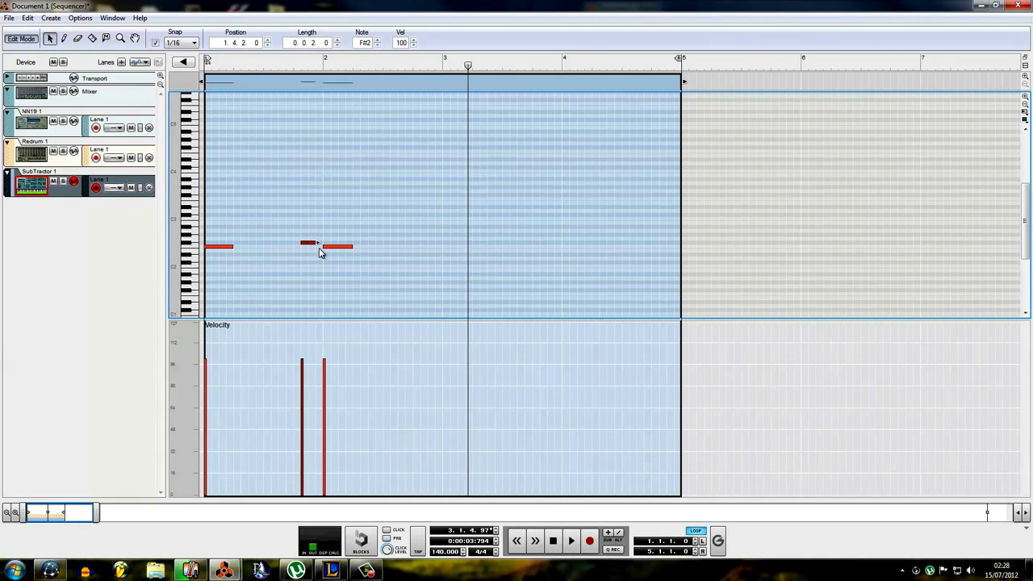
click(345, 224)
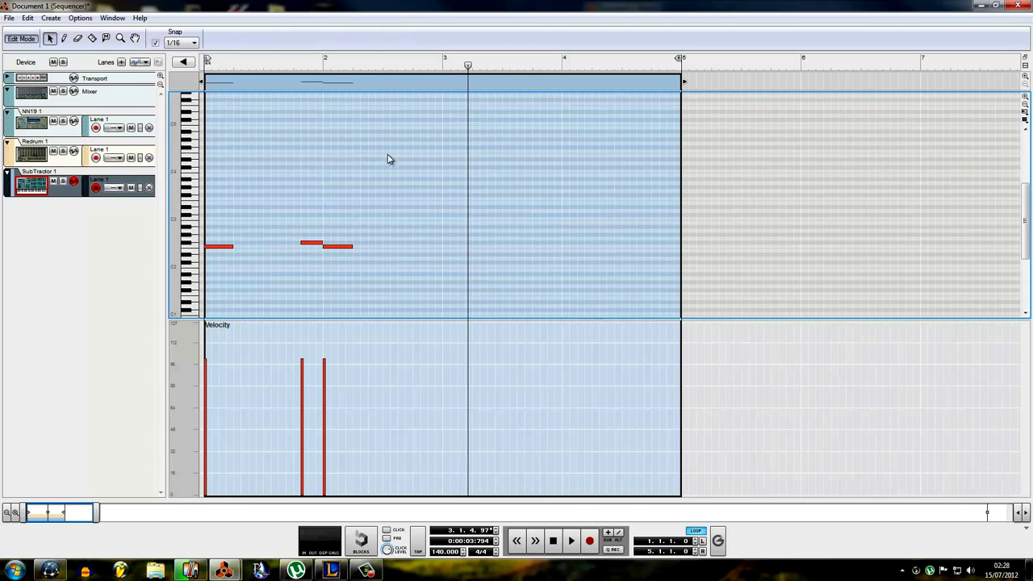
Copy the three SubTractor notes to bars 3 and 4, starting at 3.1.1.0
drag(373, 276, 216, 205)
drag(221, 246, 457, 253)
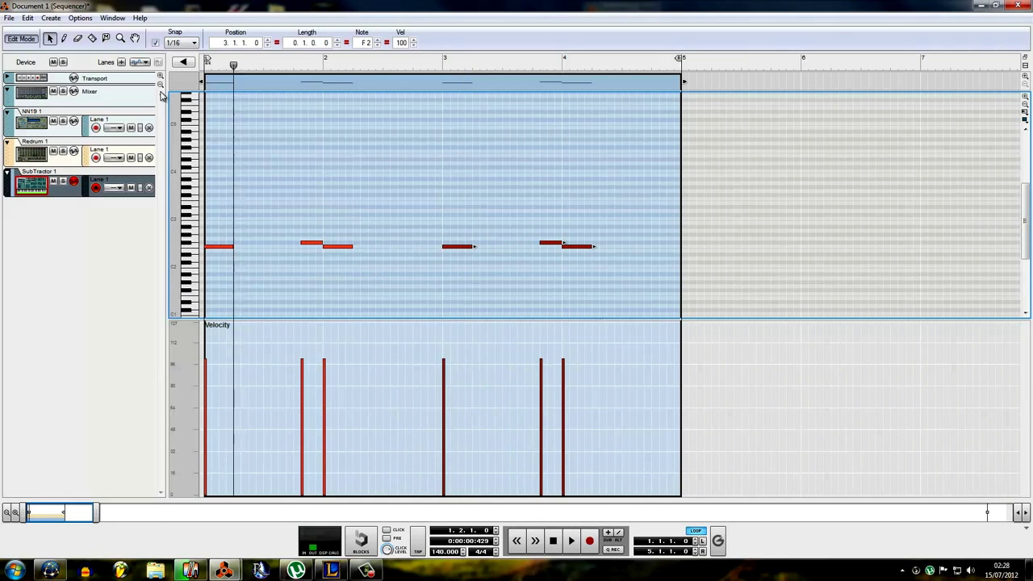
Play the four-bar SubTractor part with the drum beat and return from note editing to the arrangement view
key(space)
click(344, 153)
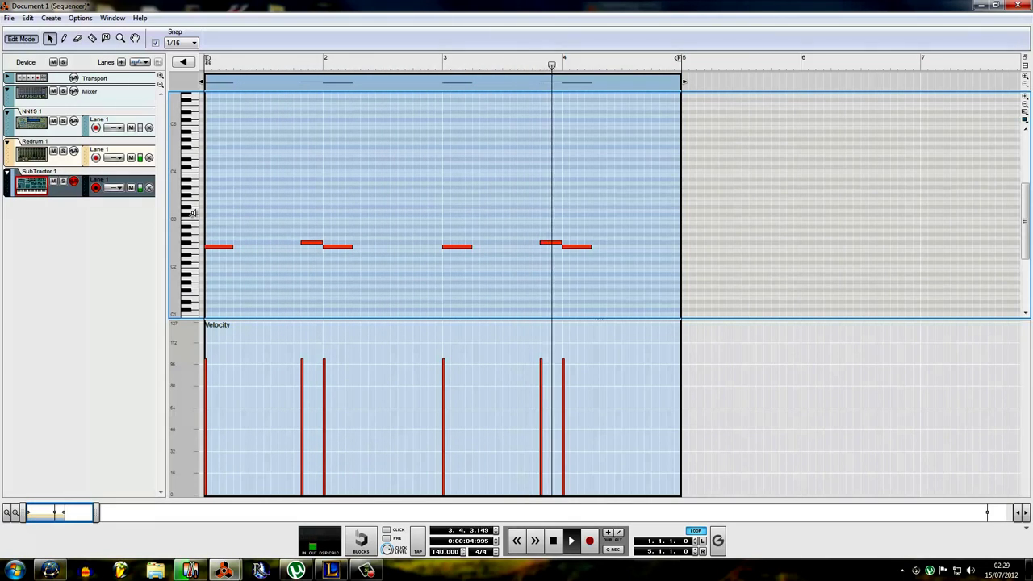
key(ctrl+e)
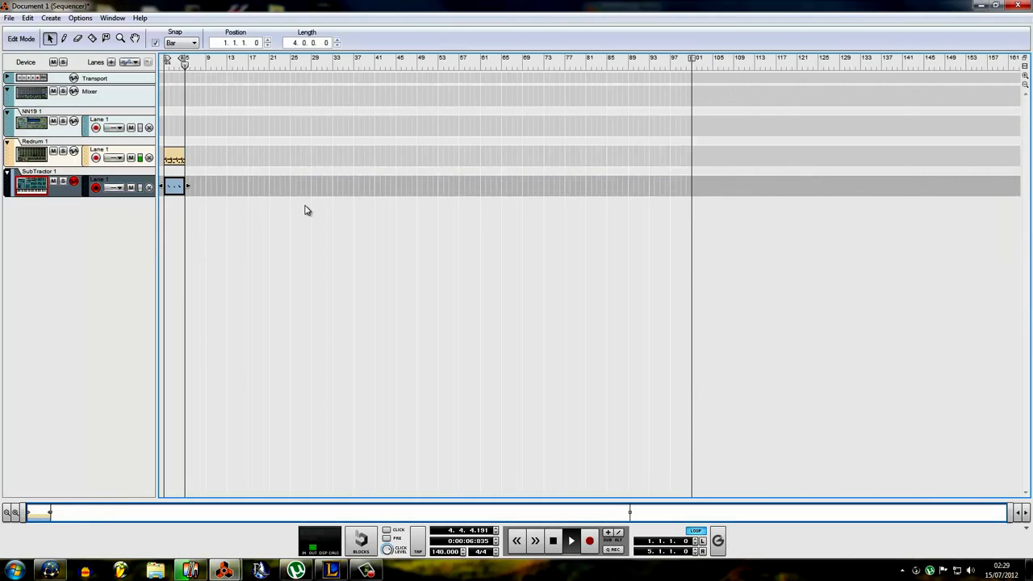
click(305, 211)
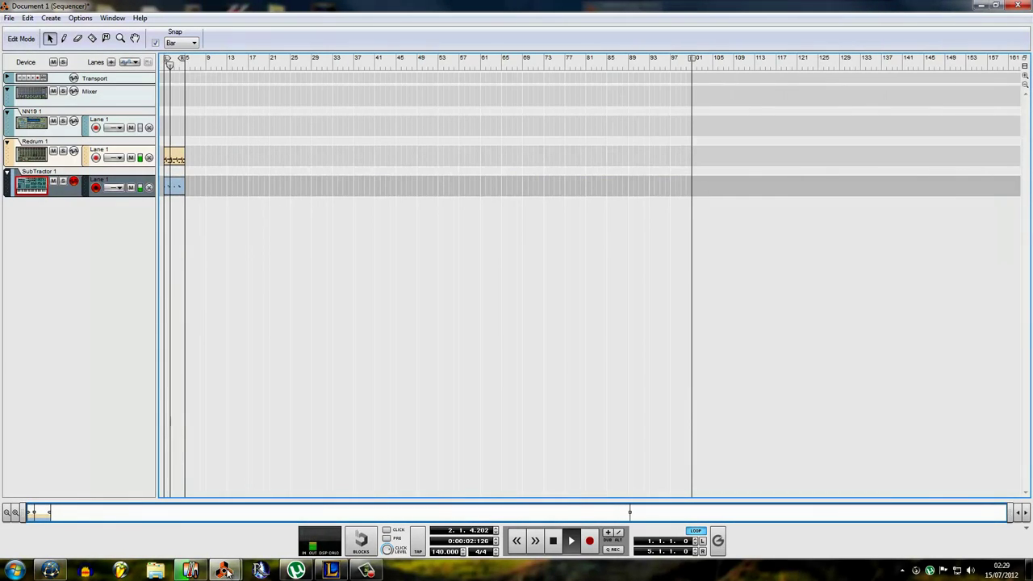
Bring up the rack window and go to the end of the SubTractor effects chain
click(227, 572)
click(161, 510)
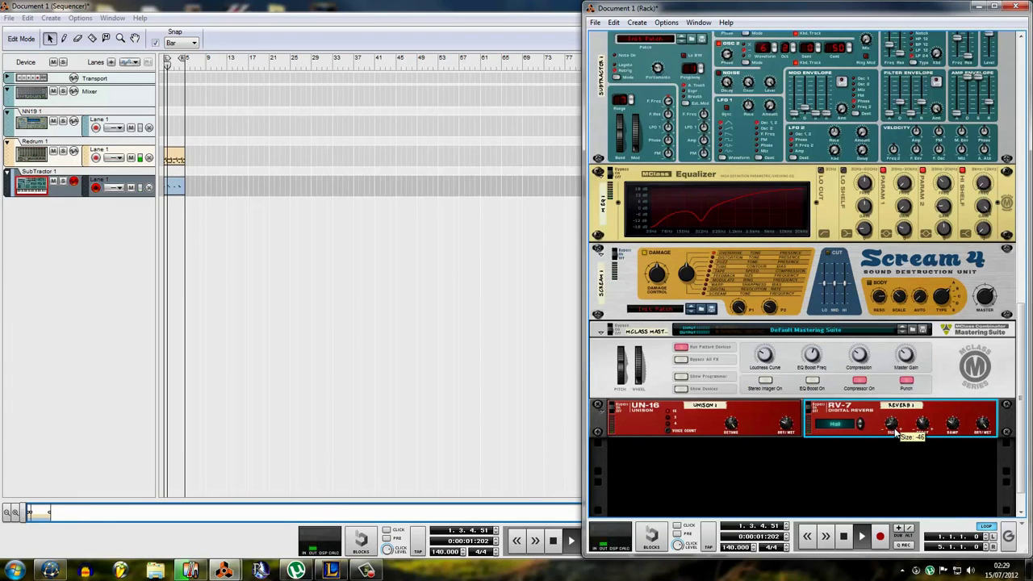
right_click(978, 435)
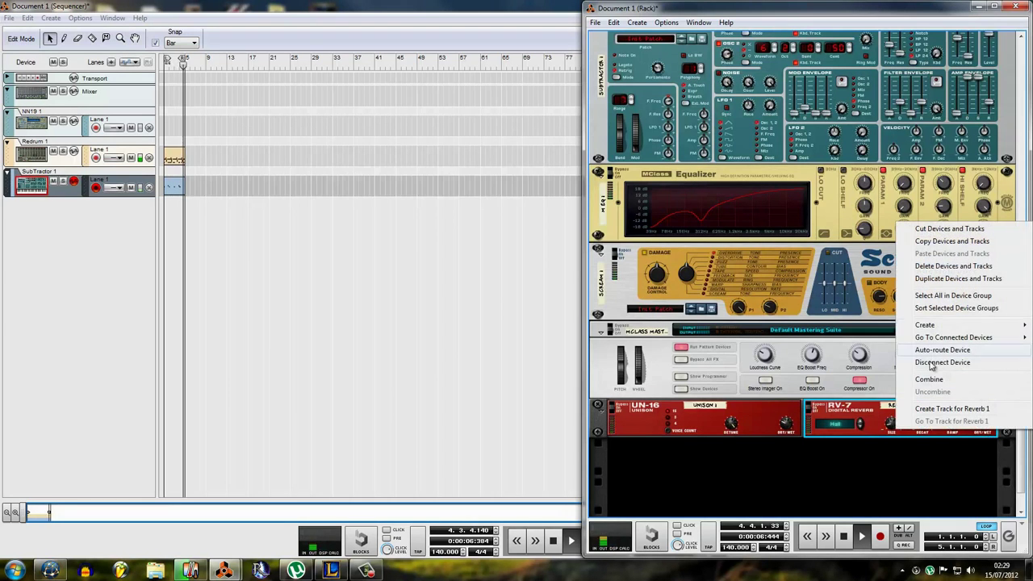
scroll(883, 427, down, 2)
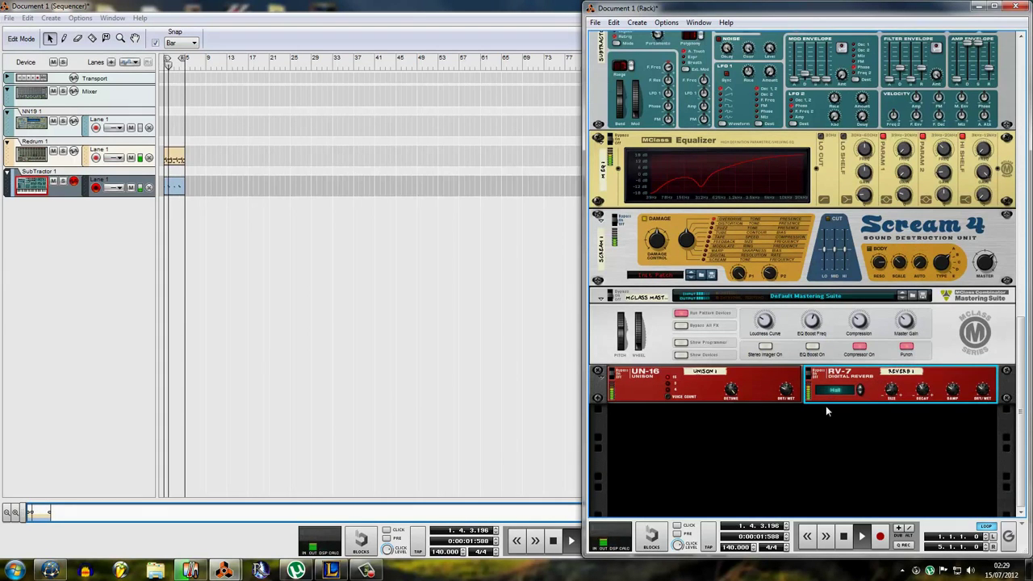
Create a new instrument in the empty rack space from the Raw_2600_Sqr.smp patch in the Synth Lead folder
right_click(811, 435)
click(856, 96)
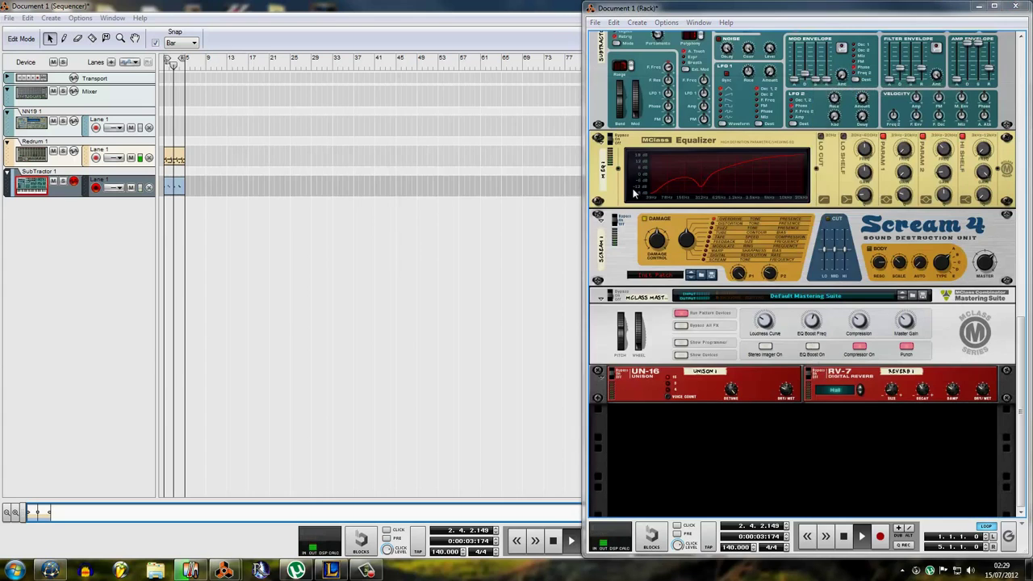
click(659, 120)
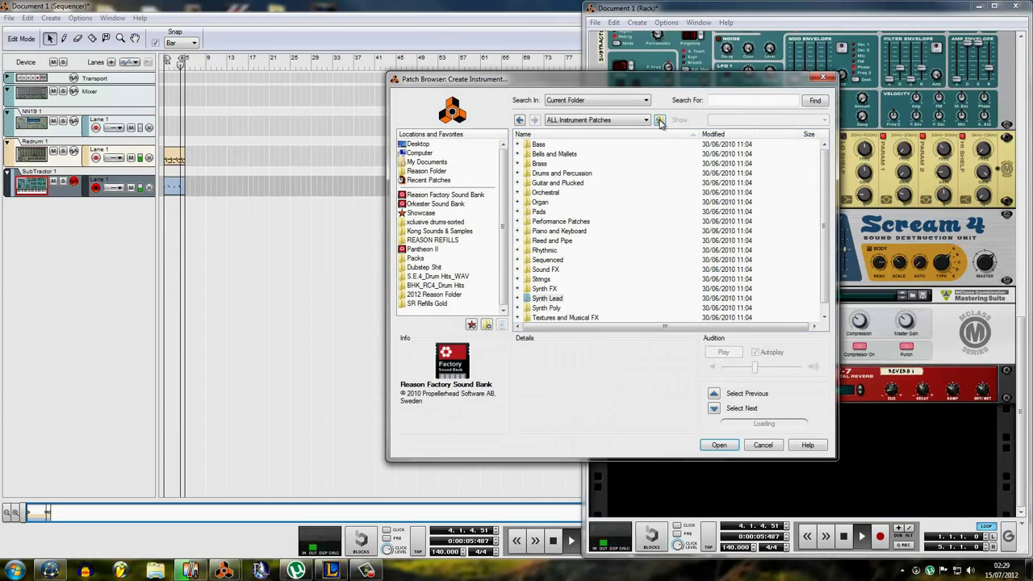
scroll(613, 281, down, 1)
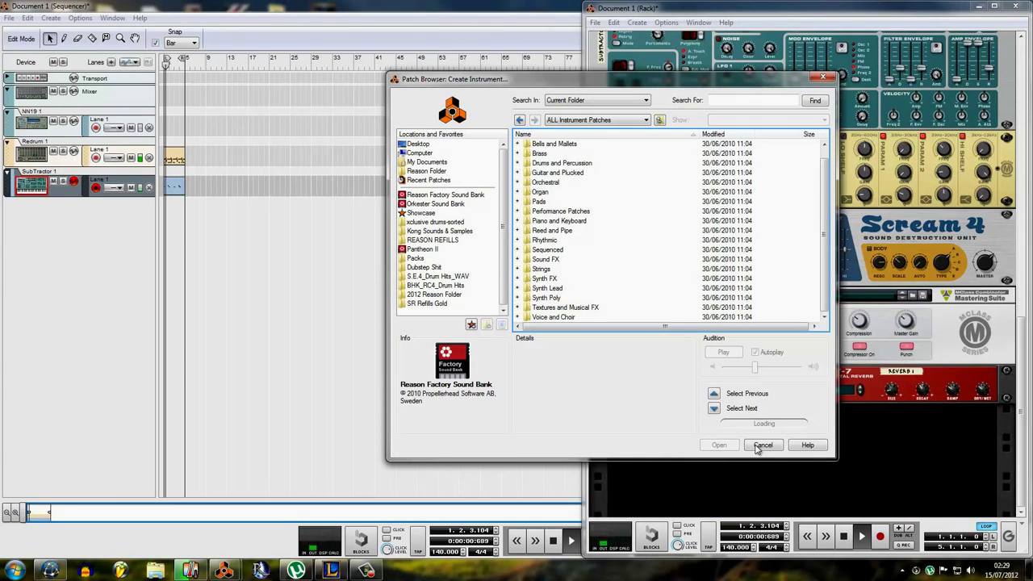
double_click(543, 289)
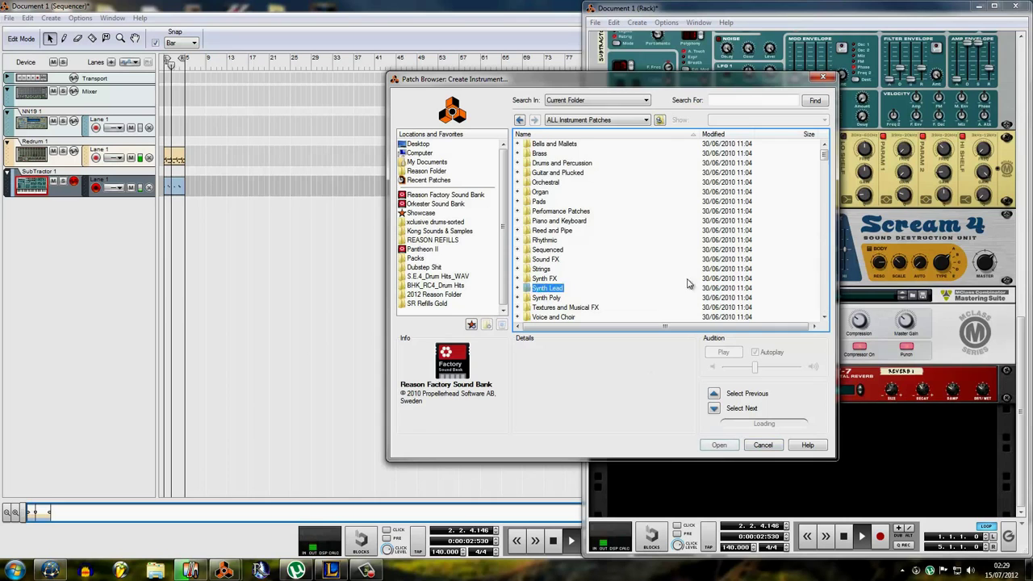
drag(823, 159, 823, 261)
scroll(626, 260, up, 5)
scroll(599, 267, up, 3)
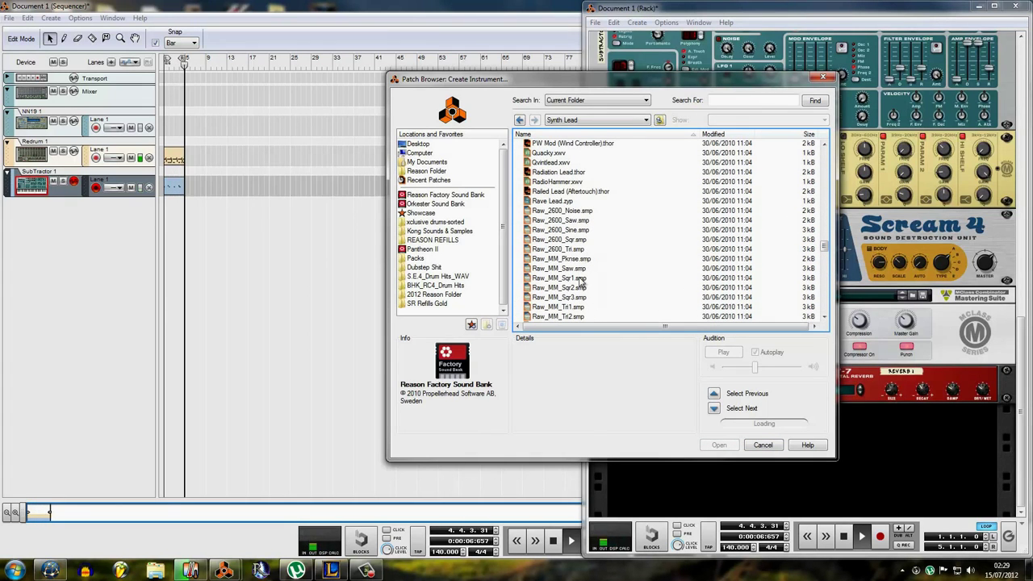
double_click(561, 239)
Add an MClass Mastering Suite Combi after the new NN-19 and hide its inner devices
right_click(878, 279)
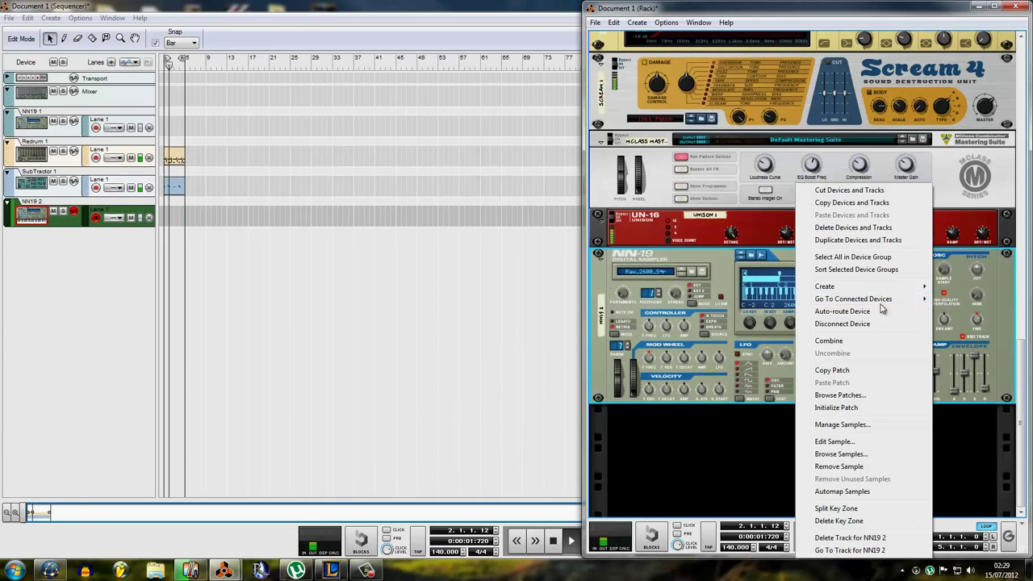
mouse_move(824, 287)
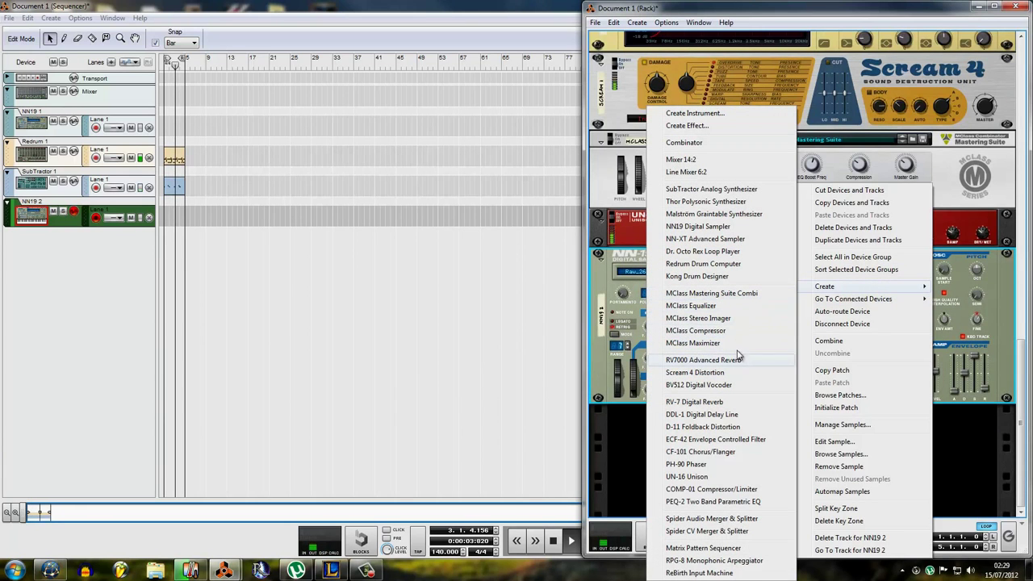
click(725, 293)
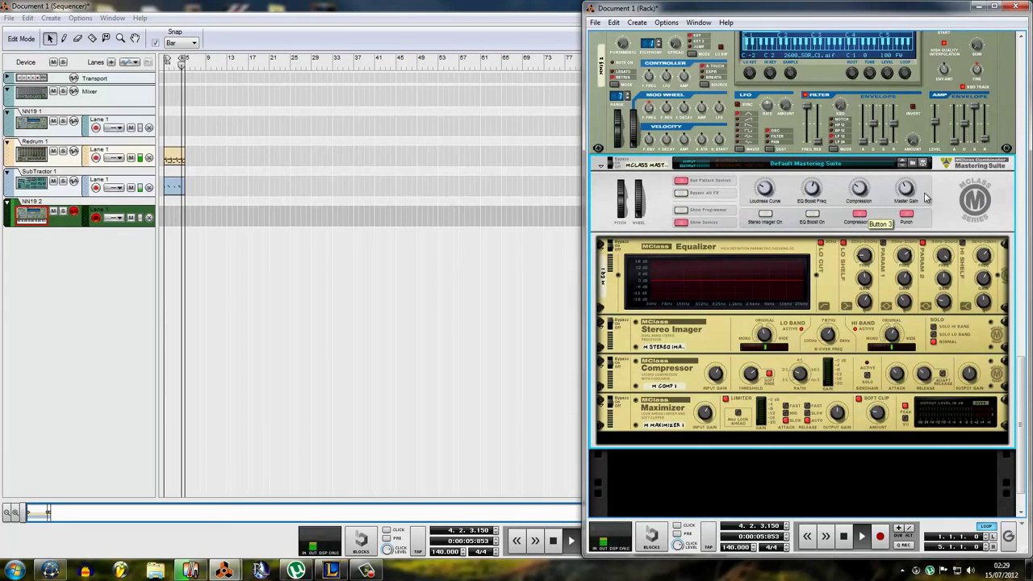
click(681, 222)
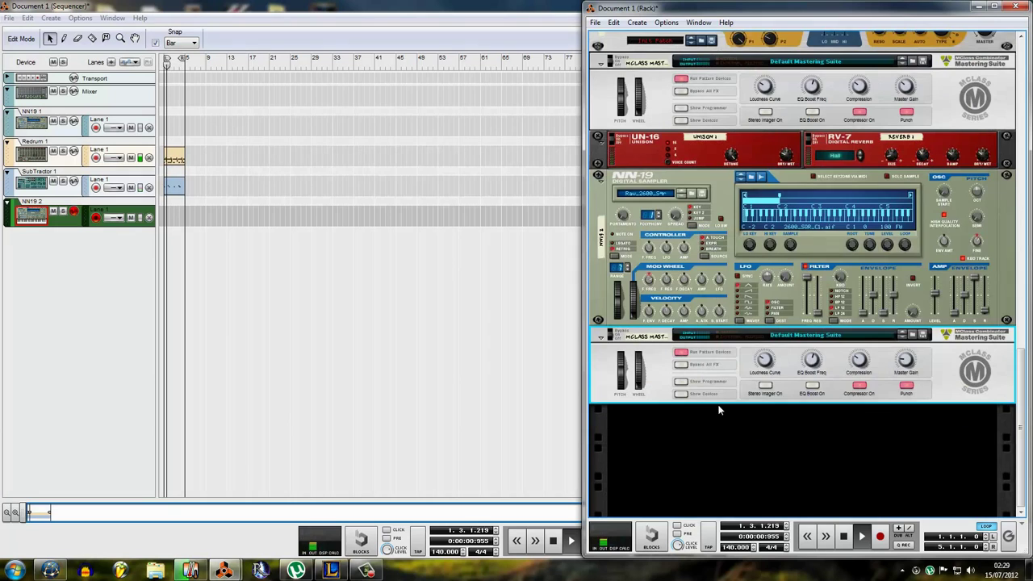
Turn on the new mastering suite's stereo imager and add an RV7000 Advanced Reverb after it
right_click(779, 389)
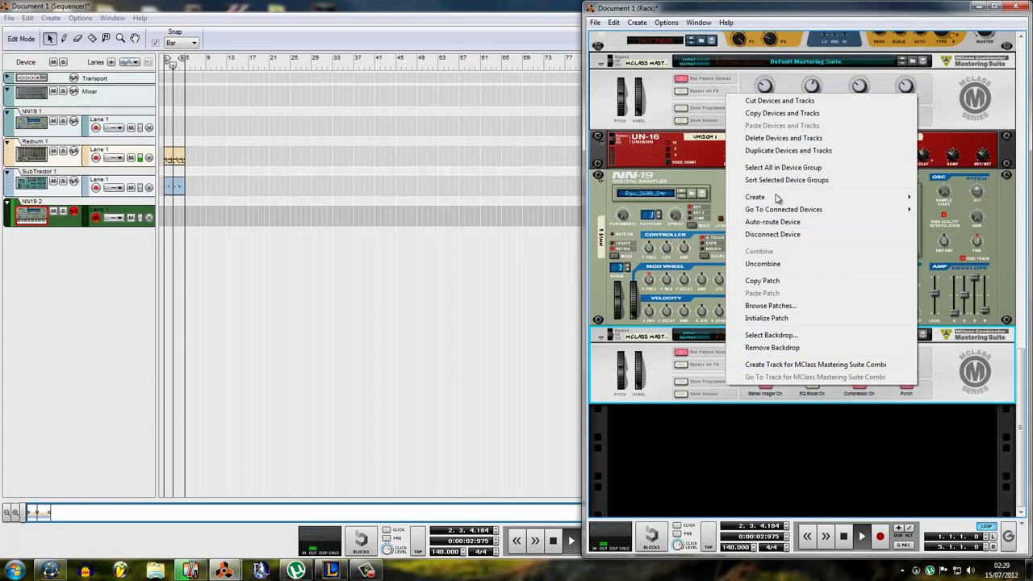
mouse_move(775, 198)
click(646, 360)
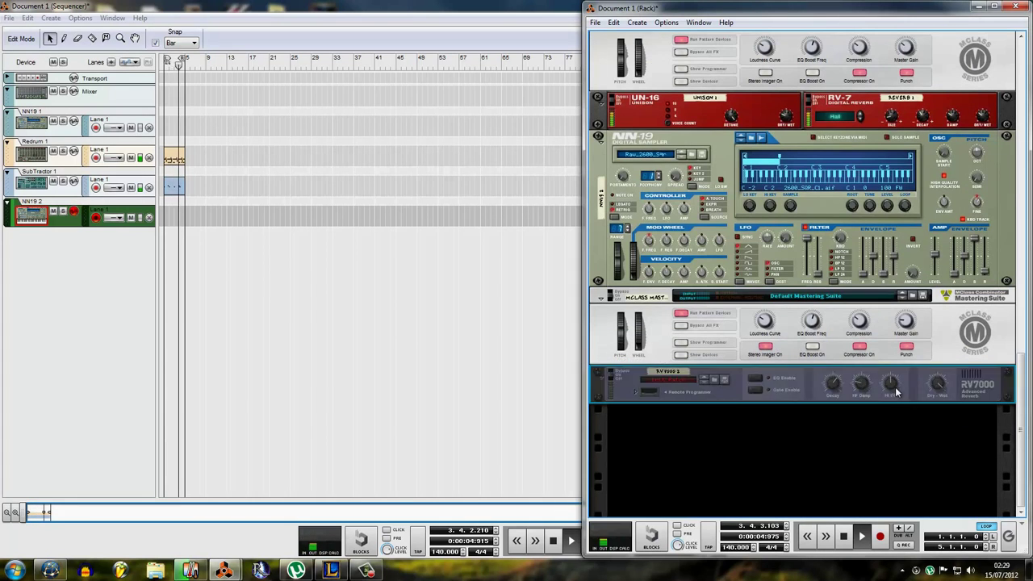
Browse the reverb patches and load one into the new RV7000
click(729, 381)
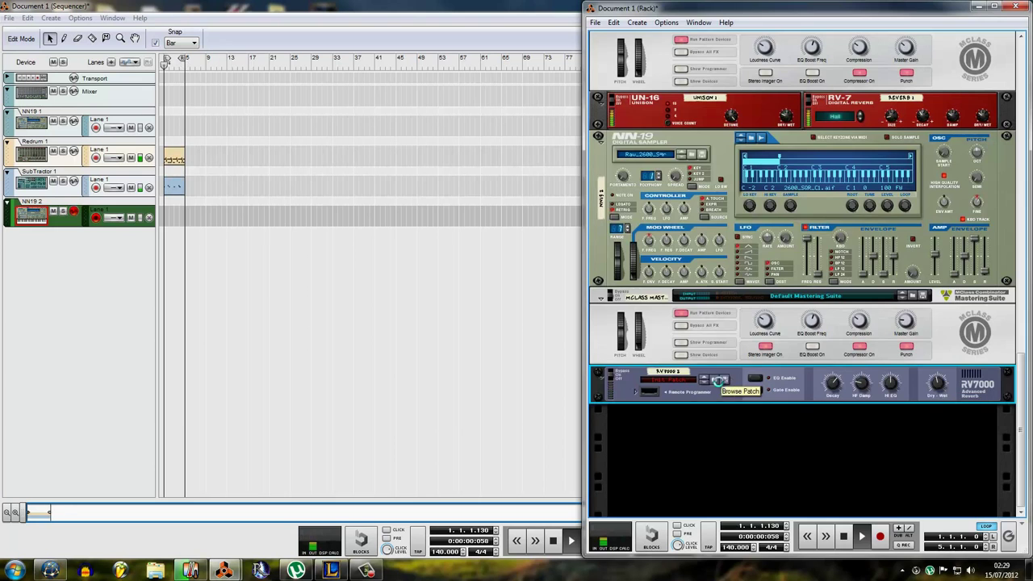
scroll(791, 245, down, 1)
double_click(770, 224)
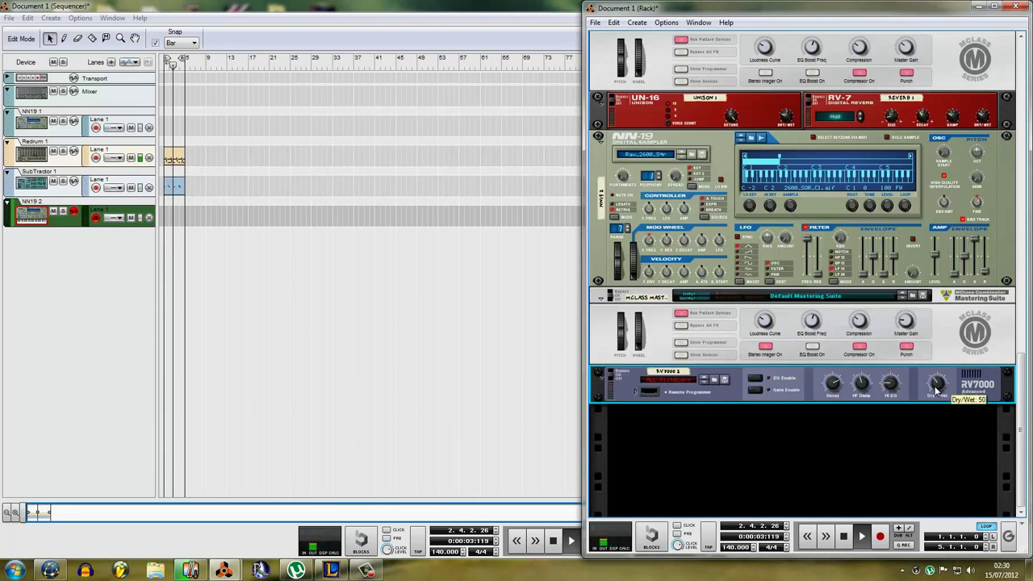
Add an Auto Pan Combinator effect after the RV7000 reverb
click(890, 360)
right_click(889, 358)
click(903, 383)
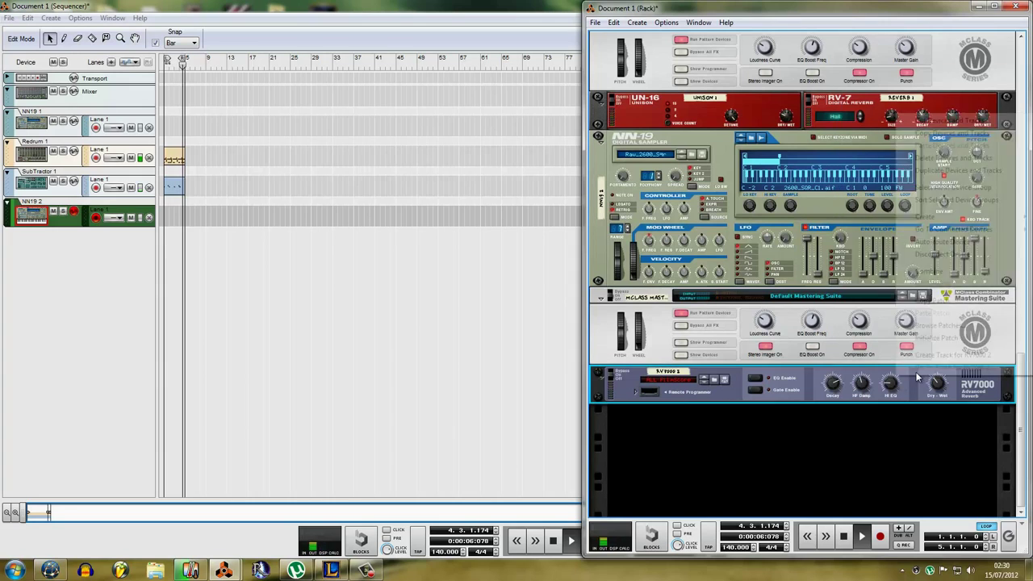
right_click(897, 376)
mouse_move(925, 216)
click(802, 126)
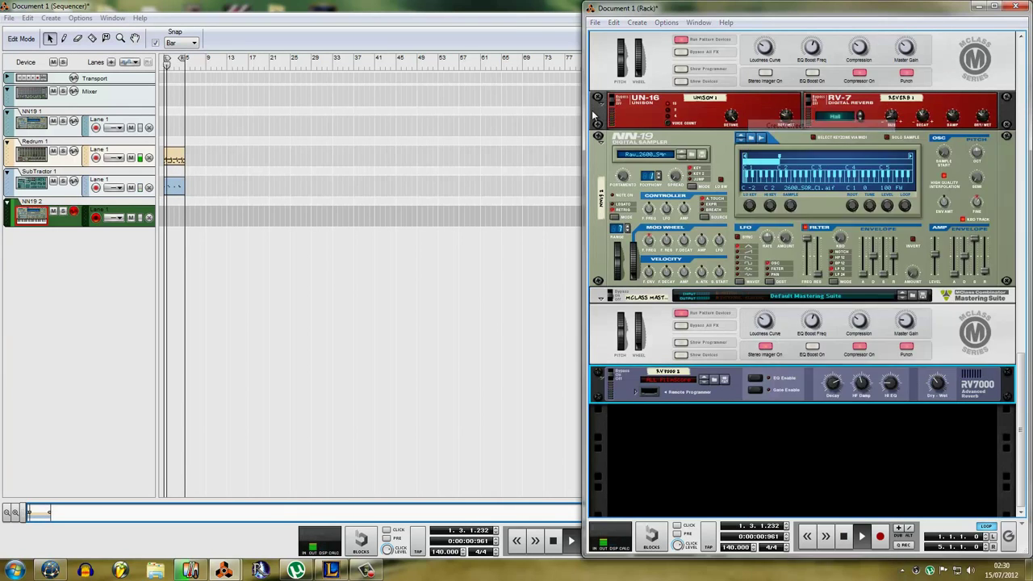
double_click(743, 134)
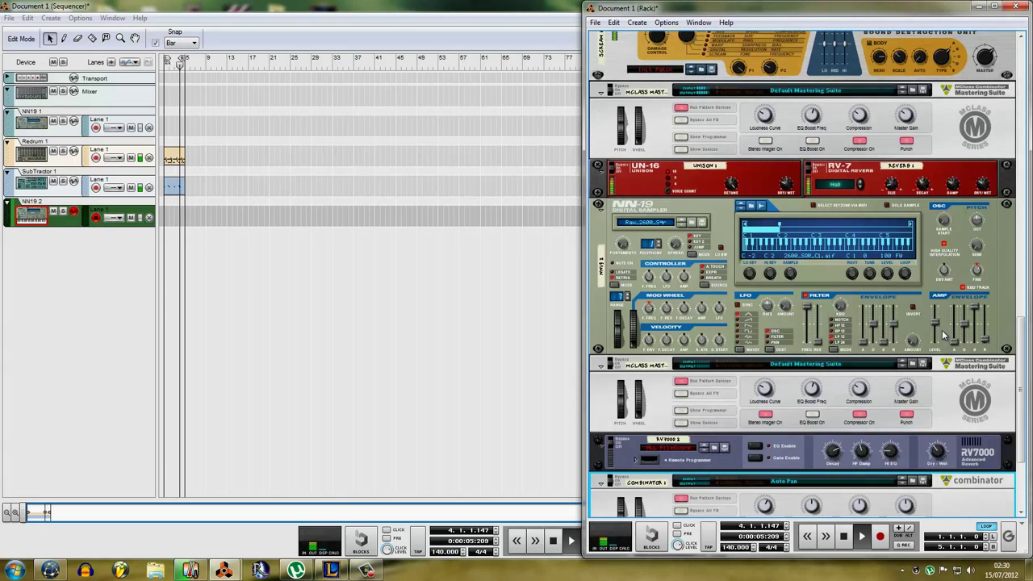
Select the new NN-19 sampler, and enable the EQ on its RV7000 reverb
click(623, 238)
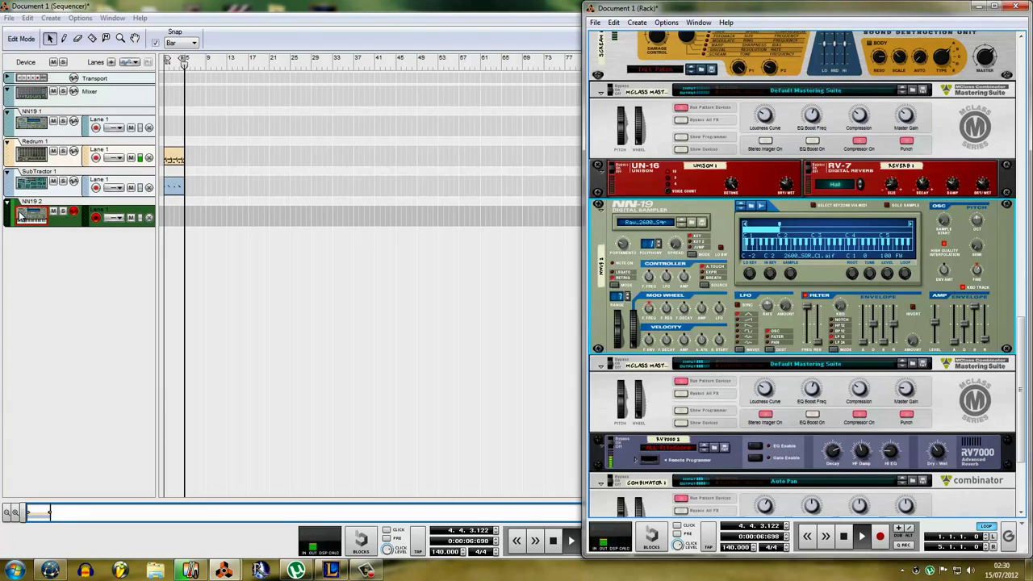
click(795, 453)
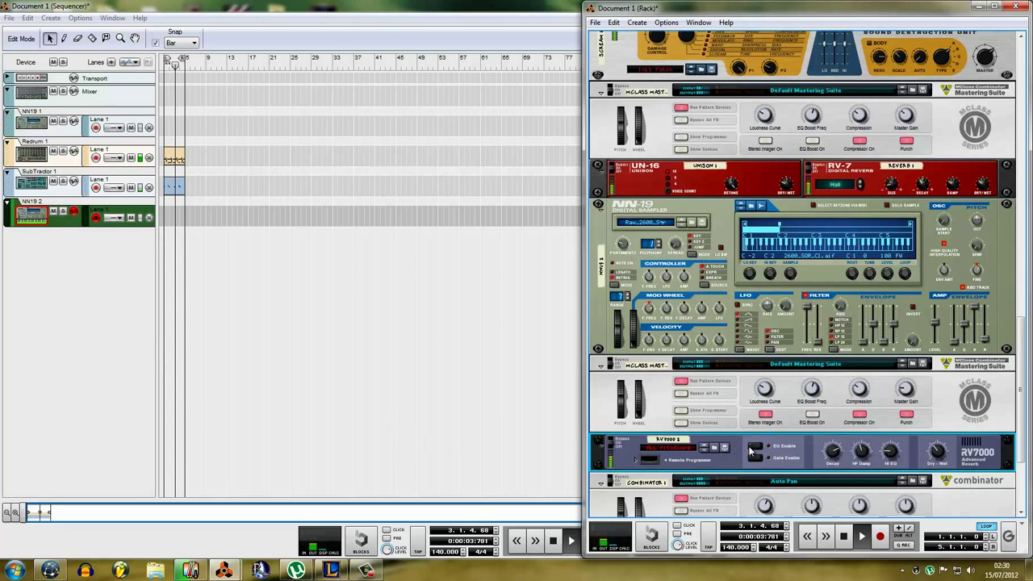
scroll(807, 456, down, 2)
mouse_move(936, 389)
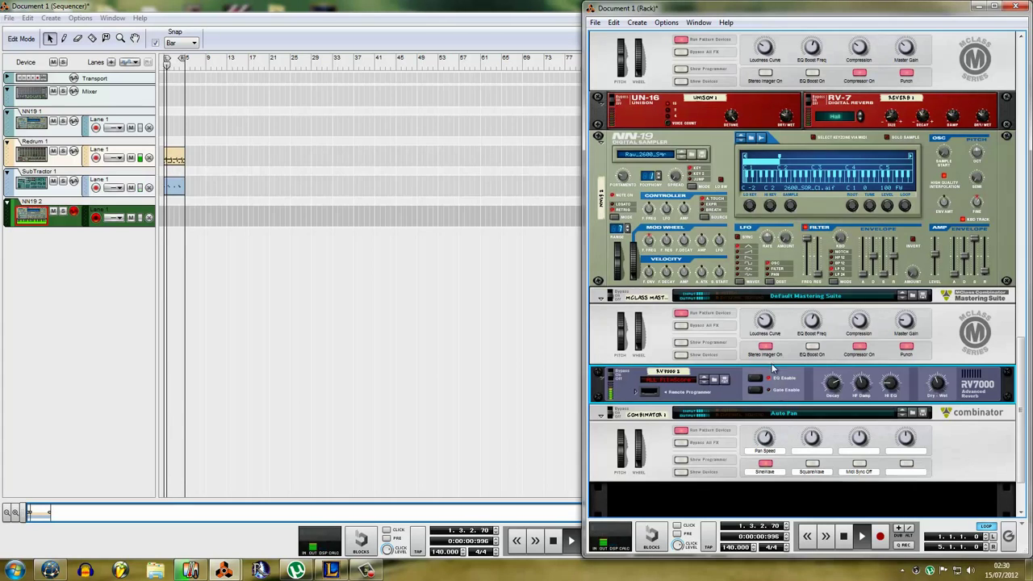
Delete the Auto Pan Combinator from the end of the NN-19 effects chain
click(738, 453)
key(Delete)
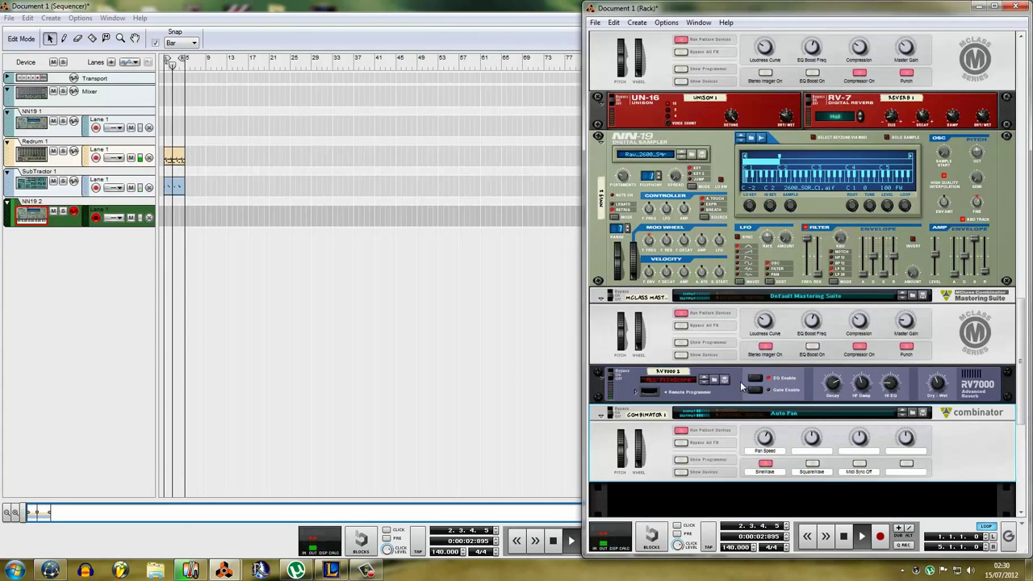
right_click(736, 337)
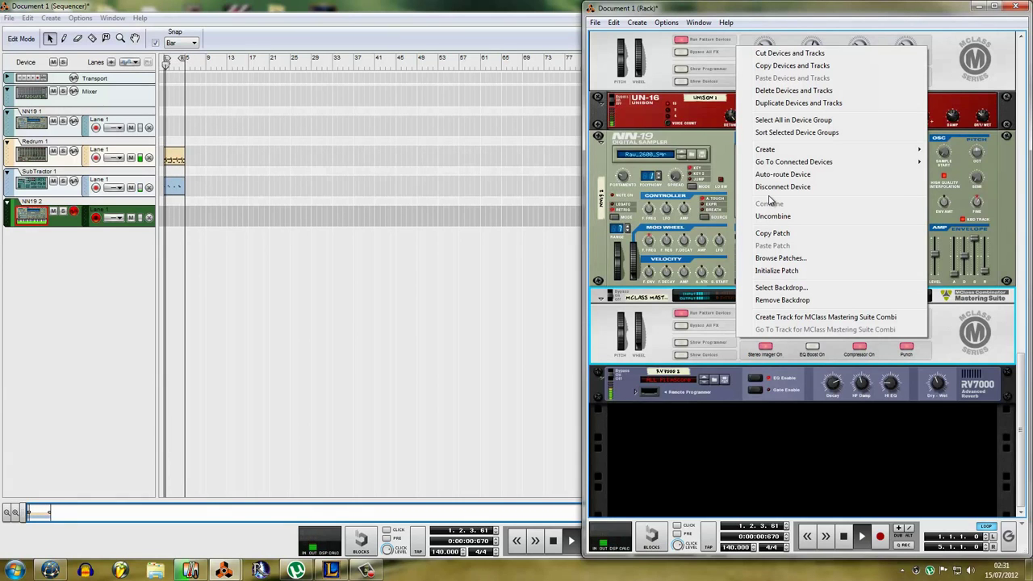
click(716, 343)
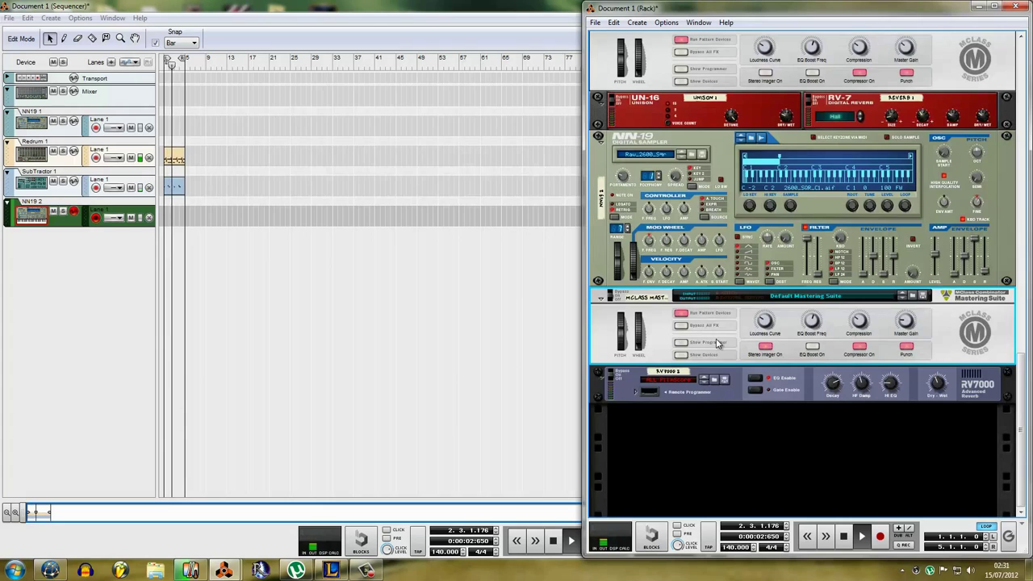
Add a DDL-1 Digital Delay Line after the RV-7 reverb in the SubTractor chain, with its dry/wet balance at 12
scroll(727, 345, up, 8)
scroll(815, 351, down, 1)
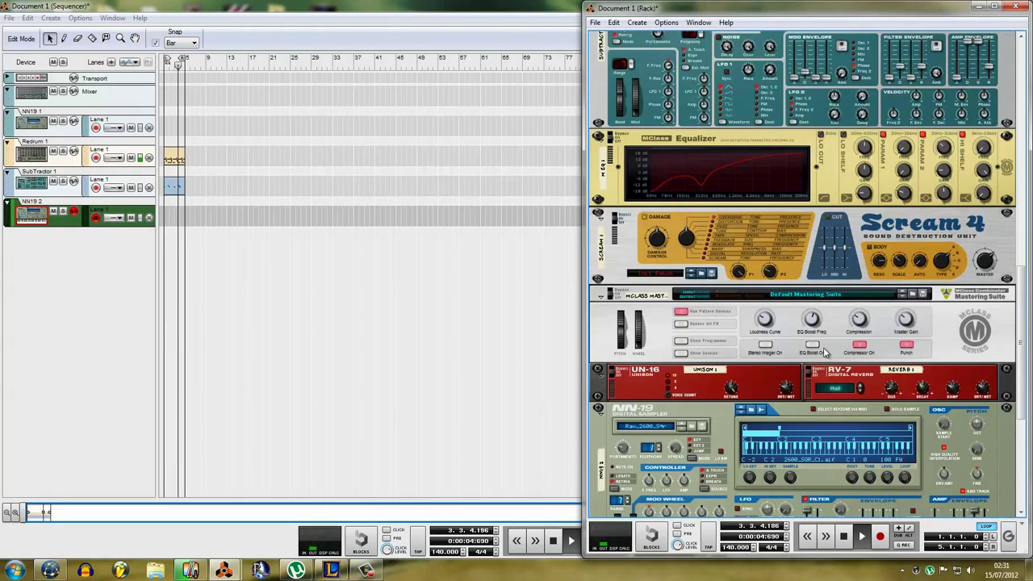
scroll(952, 389, up, 5)
scroll(887, 371, down, 4)
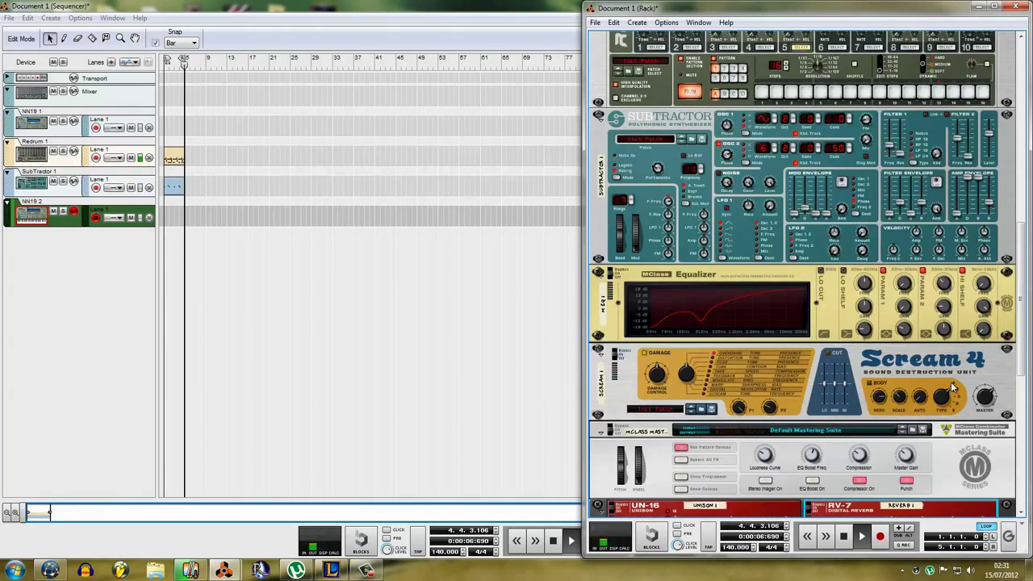
scroll(843, 356, down, 5)
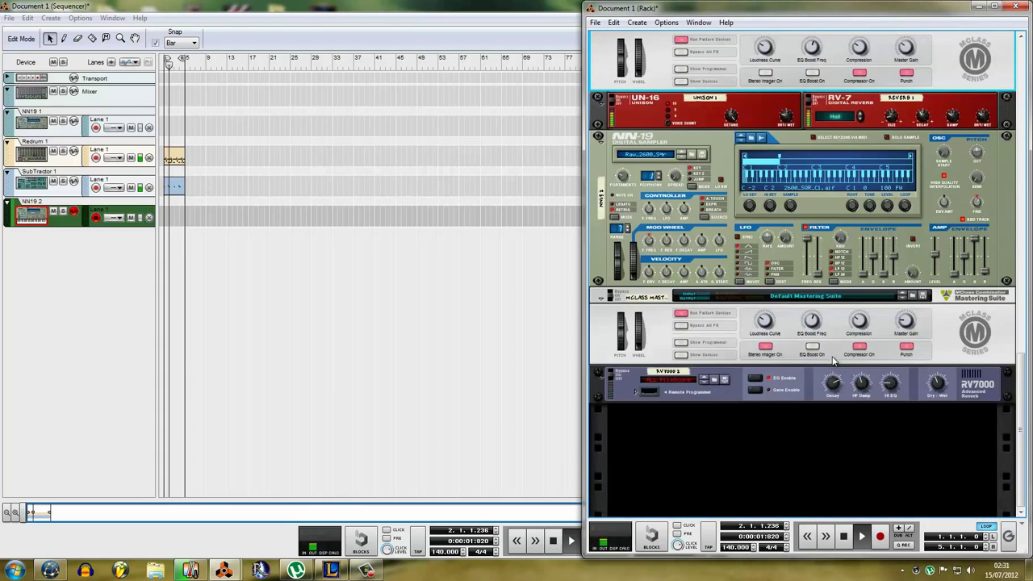
click(836, 353)
scroll(841, 277, up, 1)
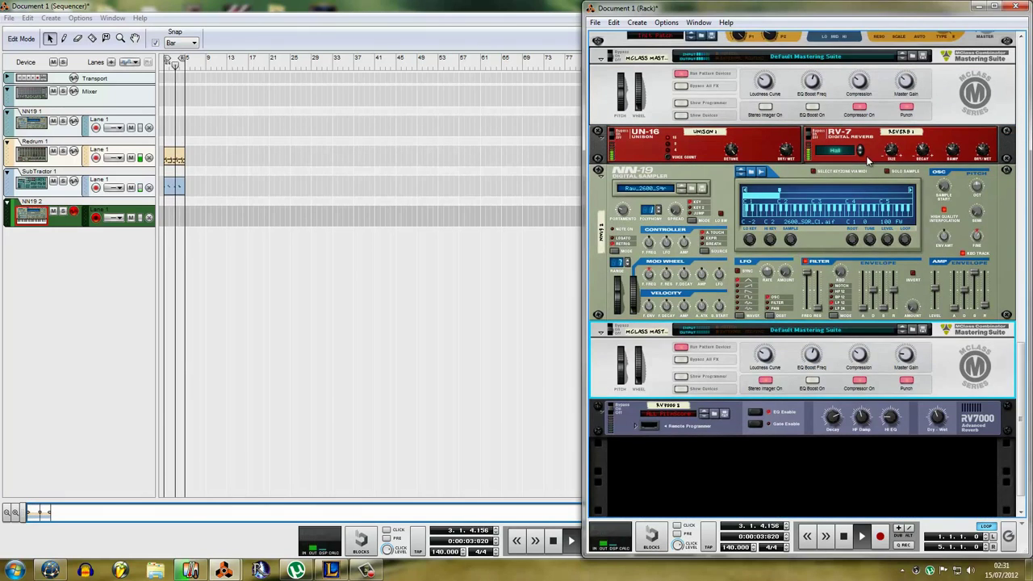
right_click(869, 160)
mouse_move(899, 264)
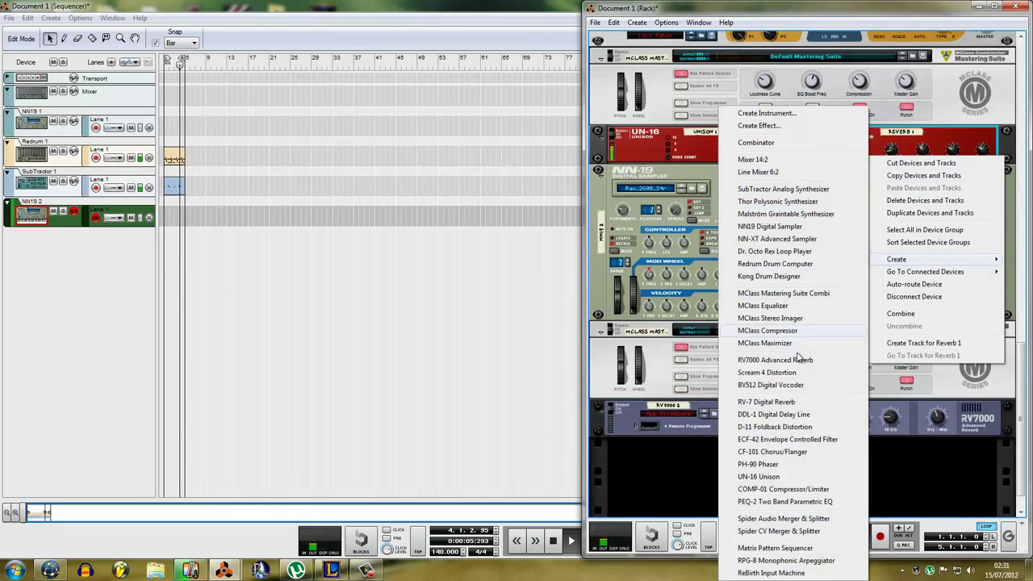
click(803, 417)
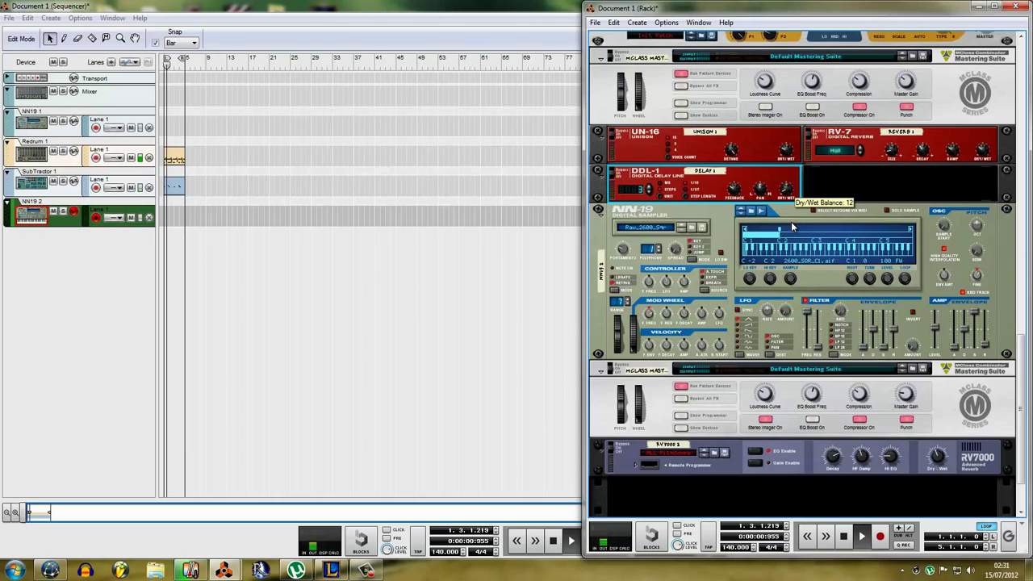
click(785, 152)
scroll(782, 166, down, 2)
click(758, 349)
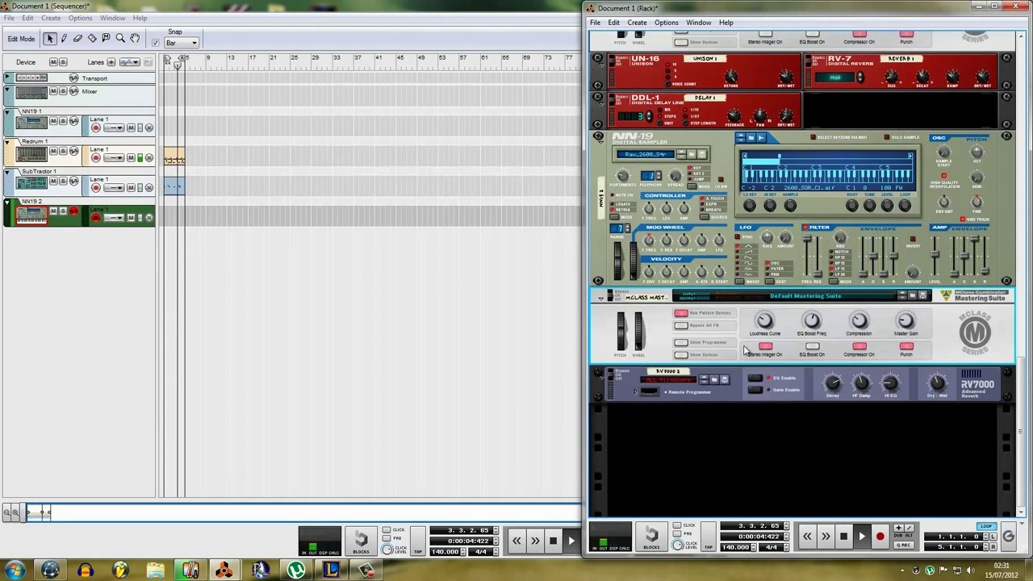
Delete the DDL-1 Digital Delay Line after the RV-7 reverb in the SubTractor effects chain
click(360, 171)
click(224, 570)
click(293, 508)
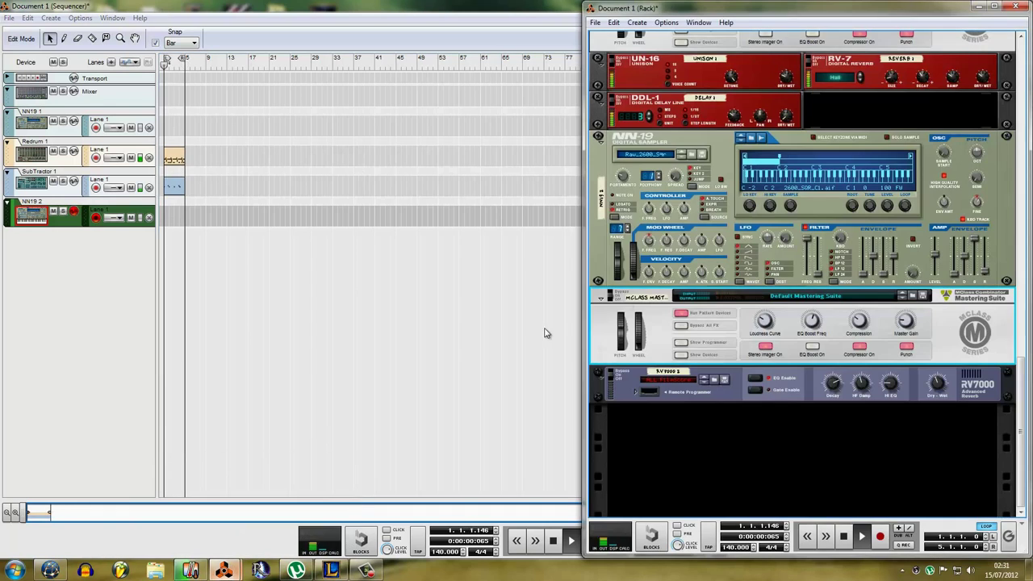
click(705, 121)
key(Delete)
key(Return)
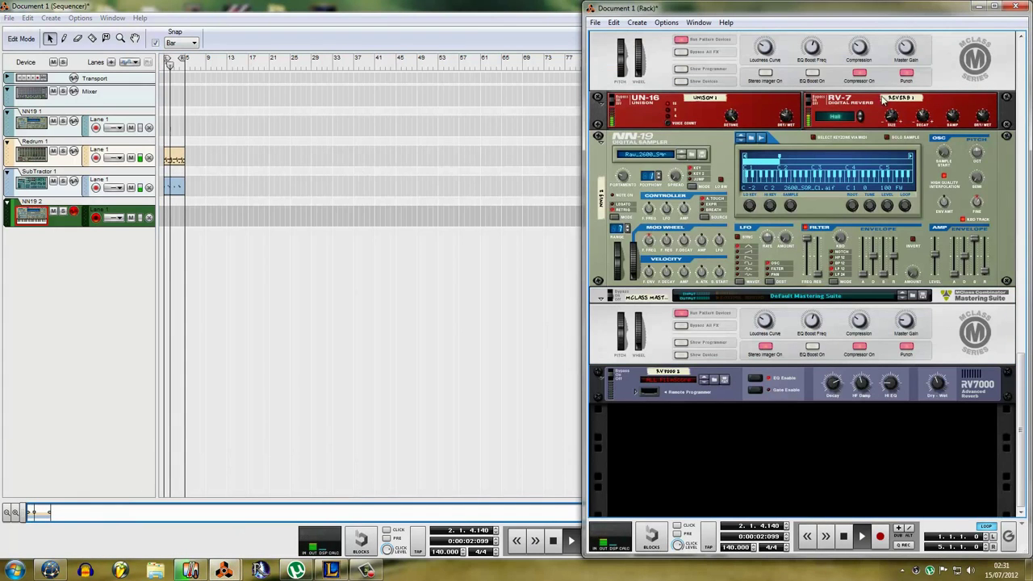
Add an RV7000 Advanced Reverb after the RV-7 in the SubTractor chain, and load the EKO RollingFltMultiTap patch
right_click(870, 117)
mouse_move(899, 219)
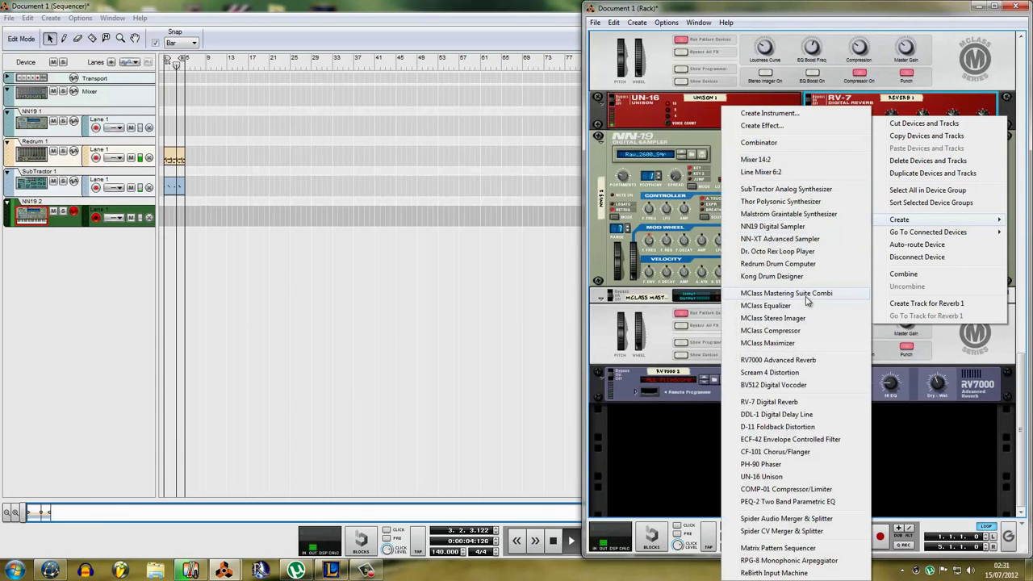
click(743, 358)
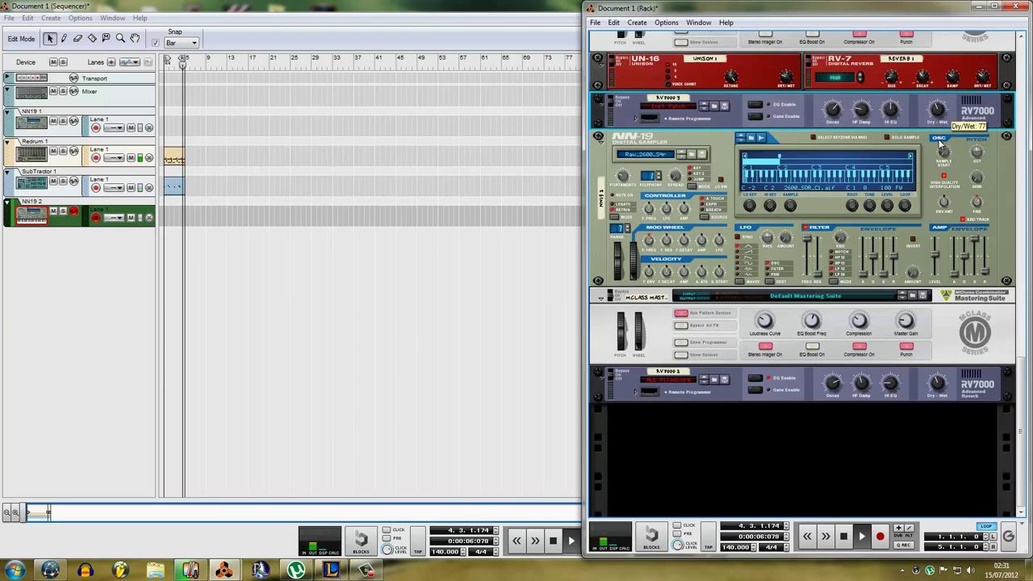
click(649, 106)
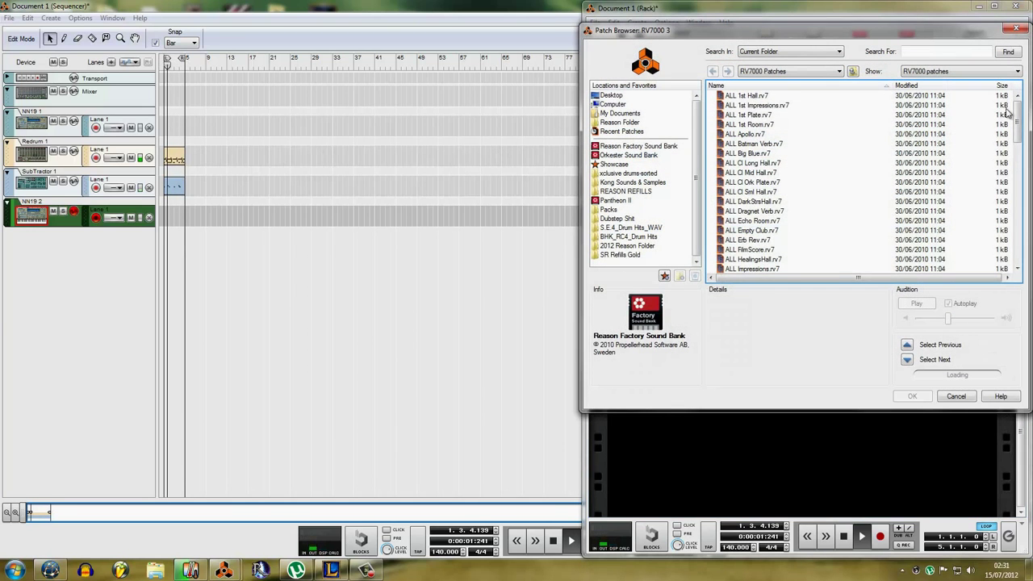
drag(1015, 115, 1015, 236)
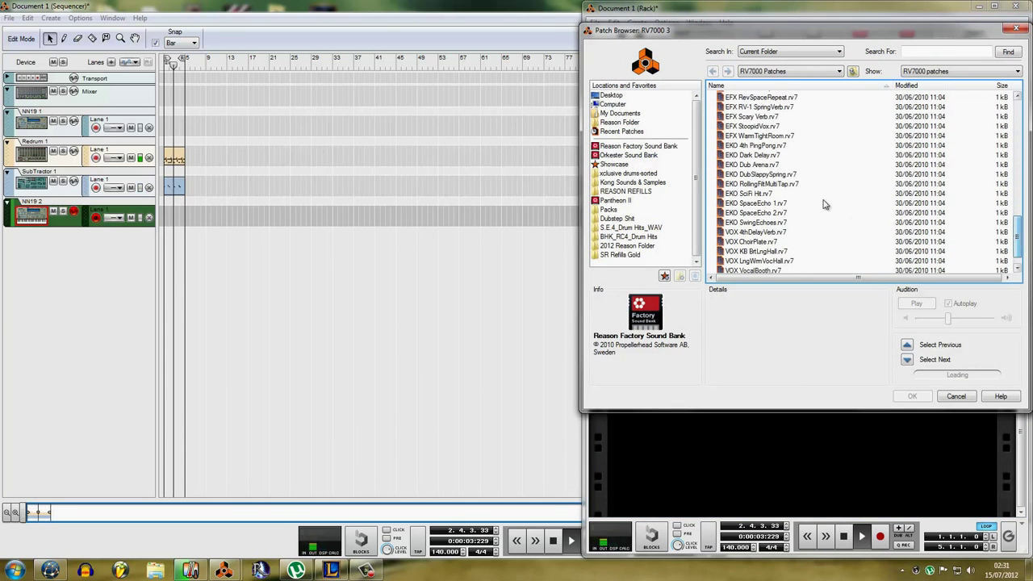
click(795, 186)
double_click(795, 186)
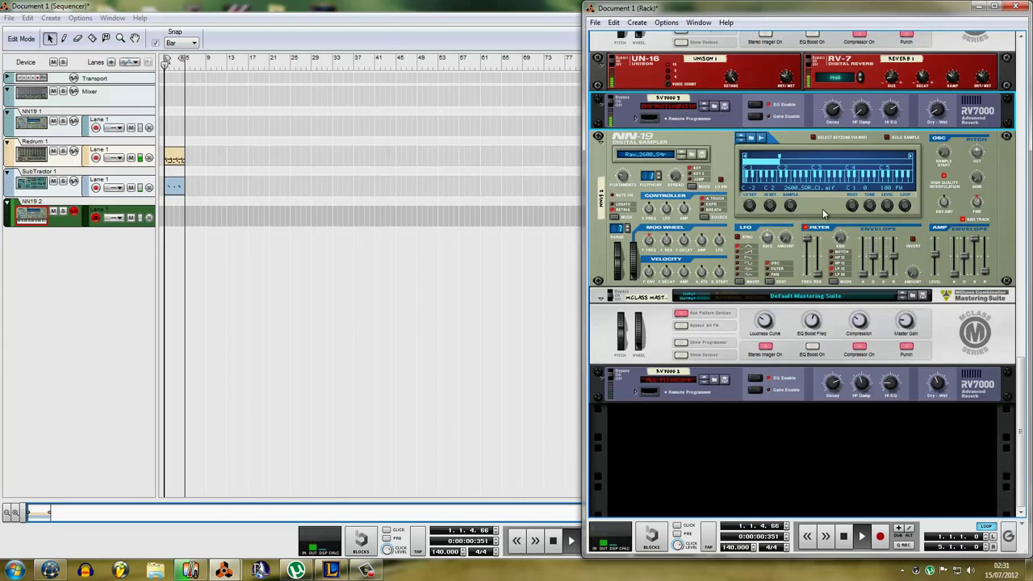
right_click(761, 414)
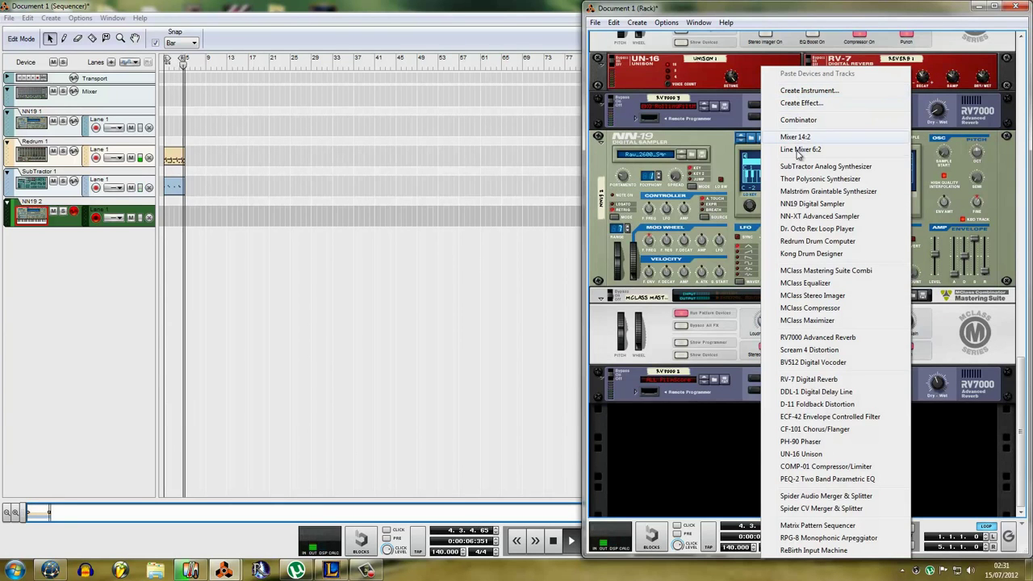
click(825, 166)
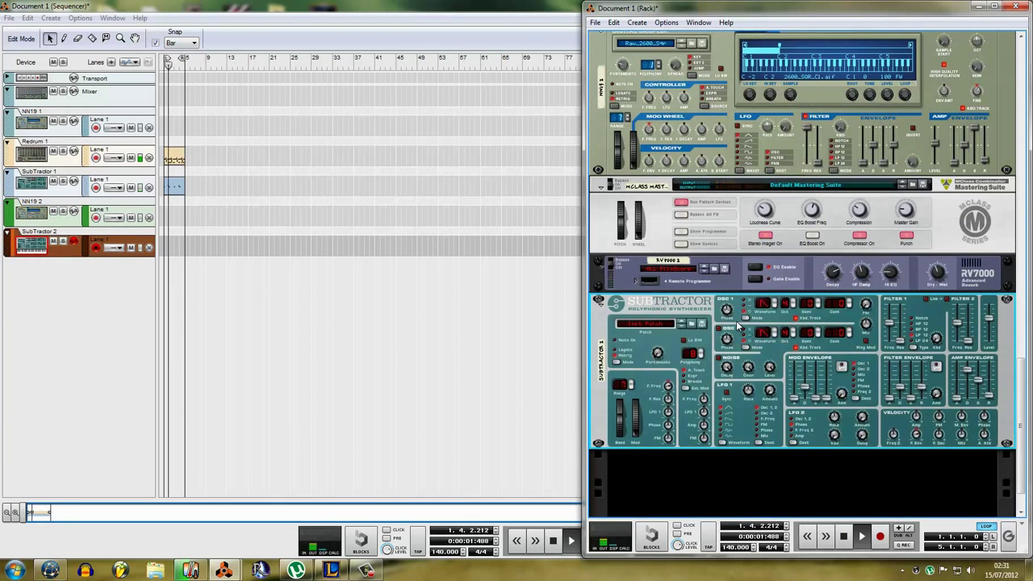
key(Delete)
key(Return)
Add a Thor Polysonic Synthesizer at the end of the rack and show its programmer
right_click(749, 427)
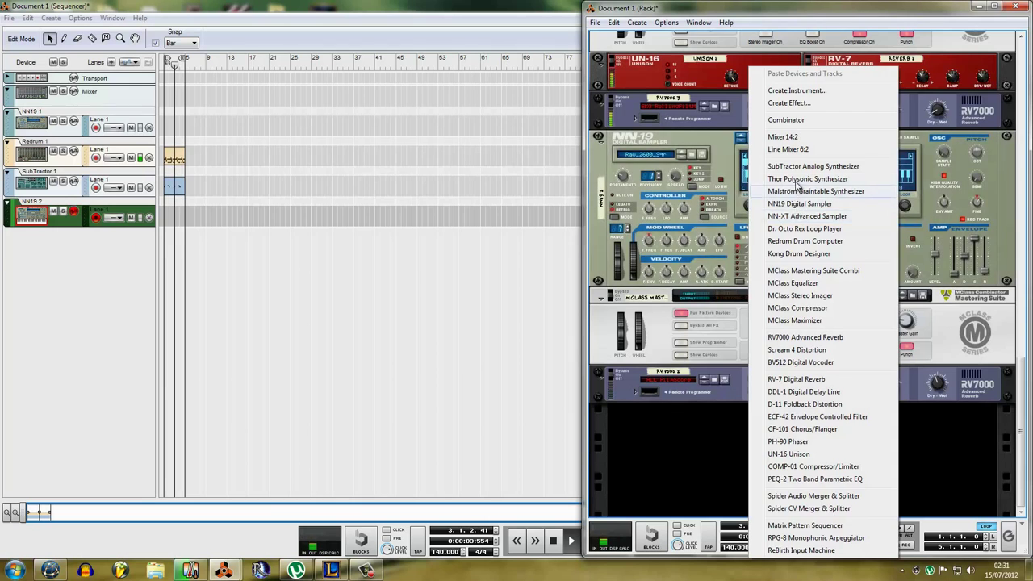
click(808, 179)
click(663, 393)
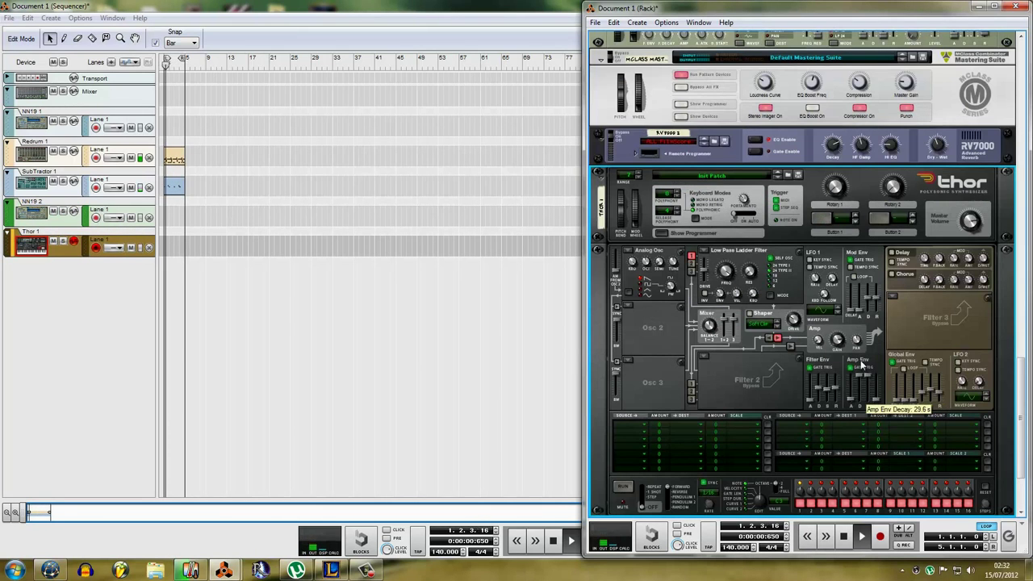
Draw a four-bar clip on the NN19 2 lane from bar 1 to bar 5, and open it for note editing
click(317, 157)
key(w)
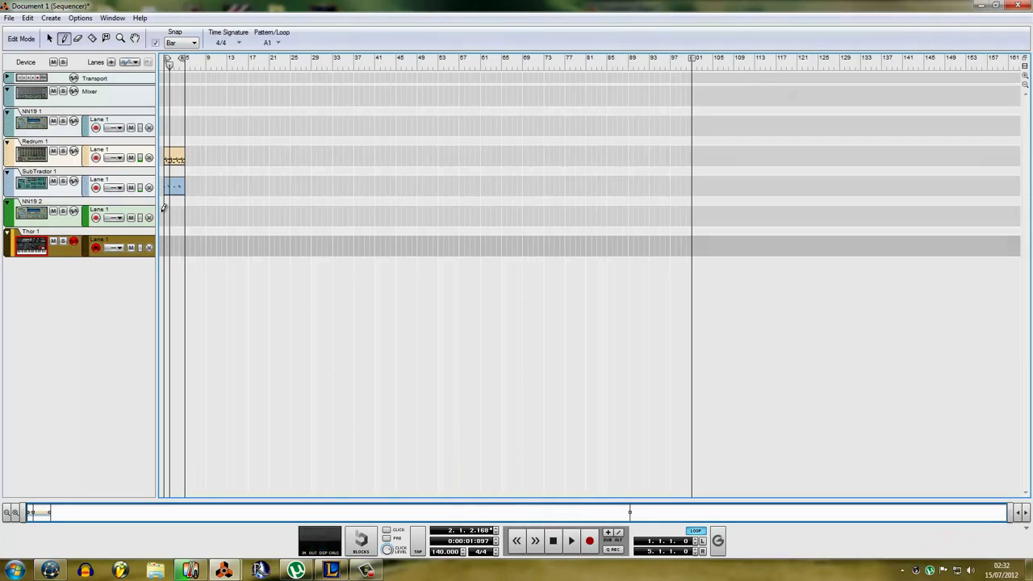
drag(165, 211, 183, 213)
key(q)
double_click(179, 215)
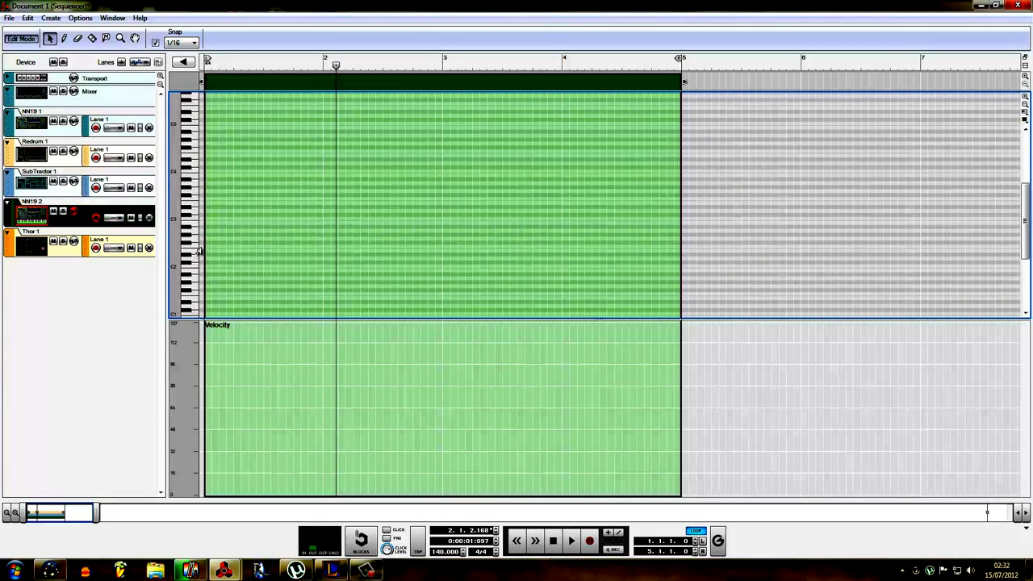
click(197, 245)
click(205, 66)
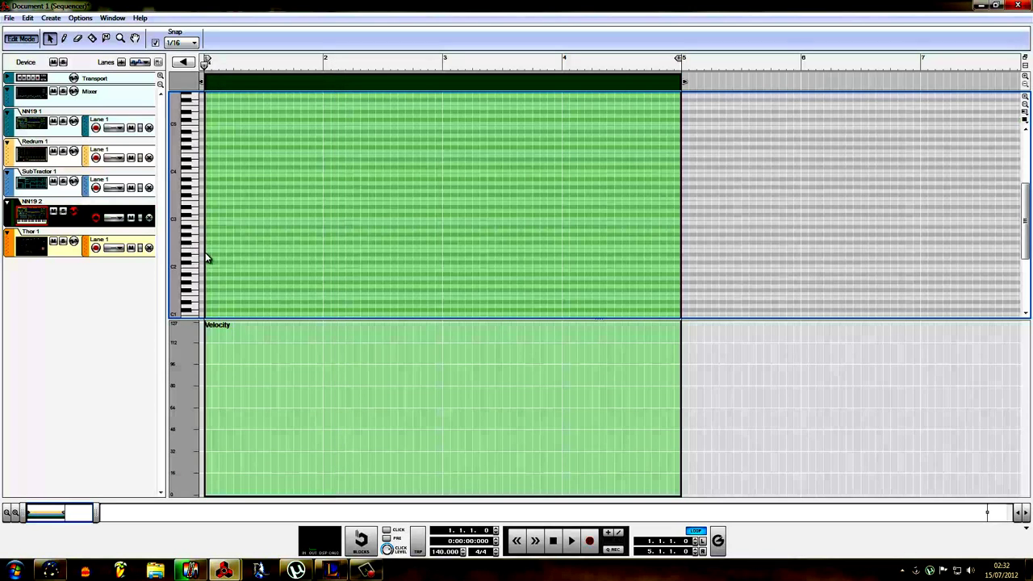
Draw a six-note melody from the start of the clip, ending with a three-beat F3 note in bar 3
key(w)
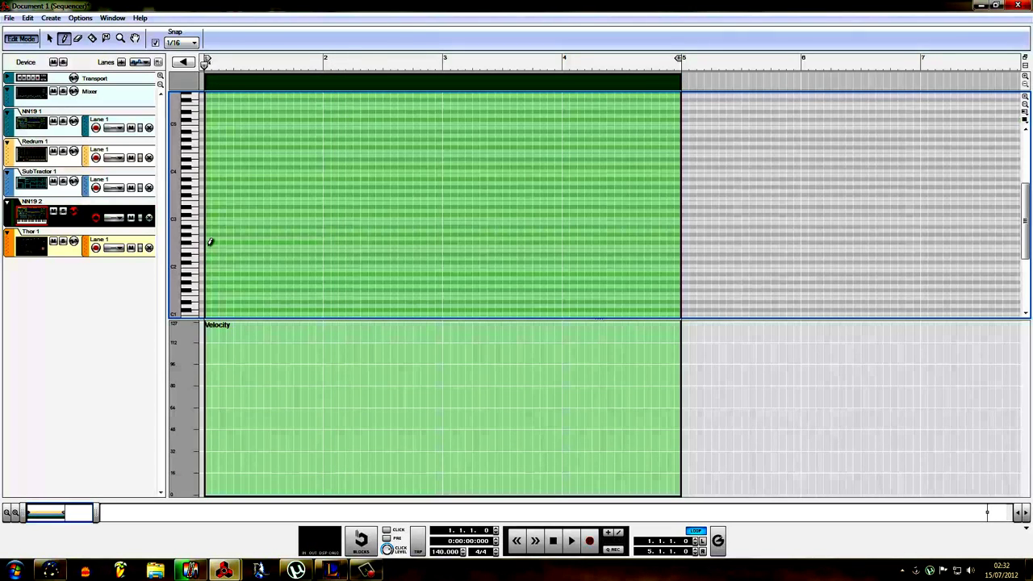
drag(210, 241, 233, 242)
key(q)
click(250, 184)
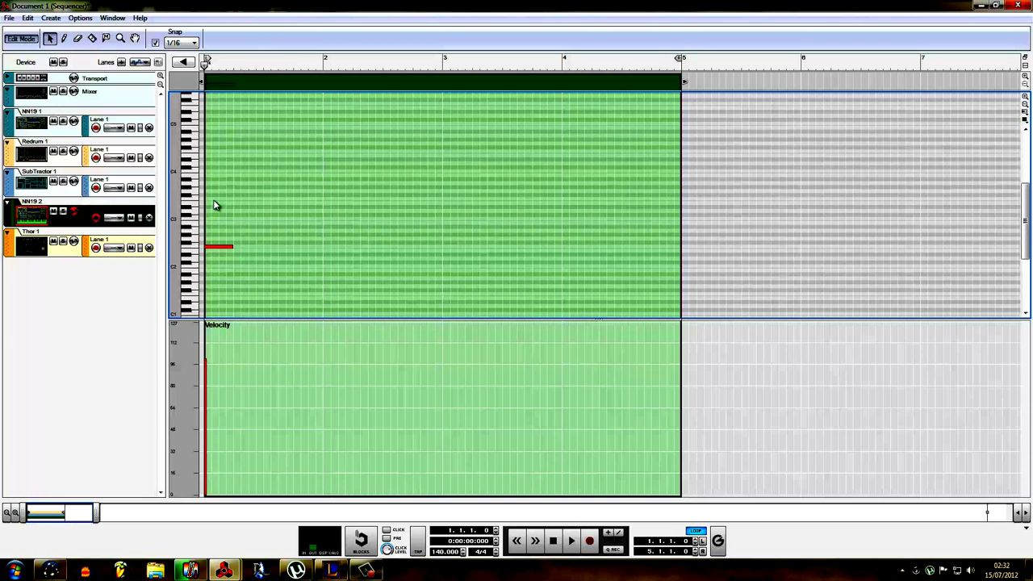
key(w)
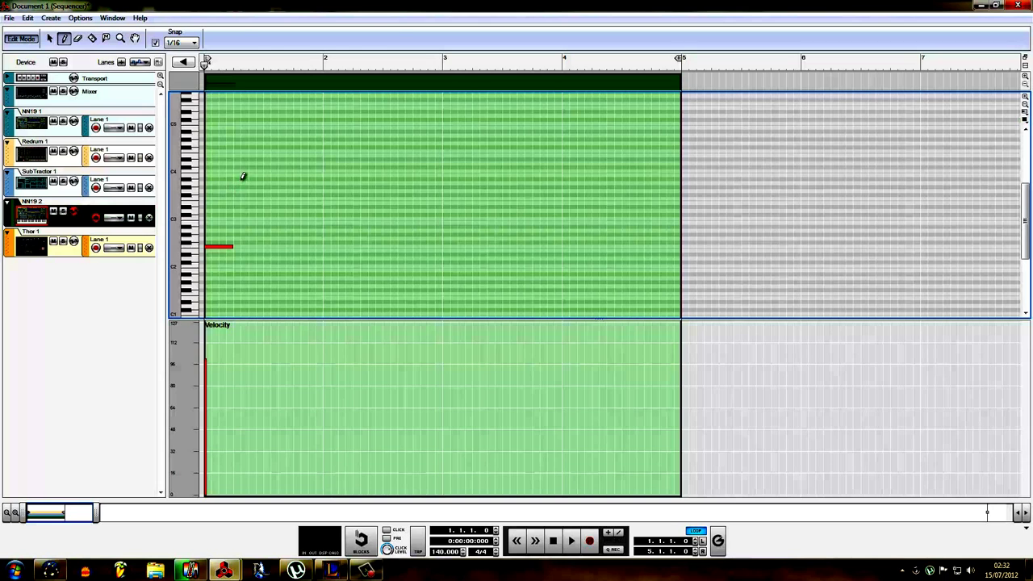
mouse_move(242, 176)
mouse_down()
mouse_move(290, 175)
mouse_move(323, 195)
mouse_move(520, 196)
mouse_up()
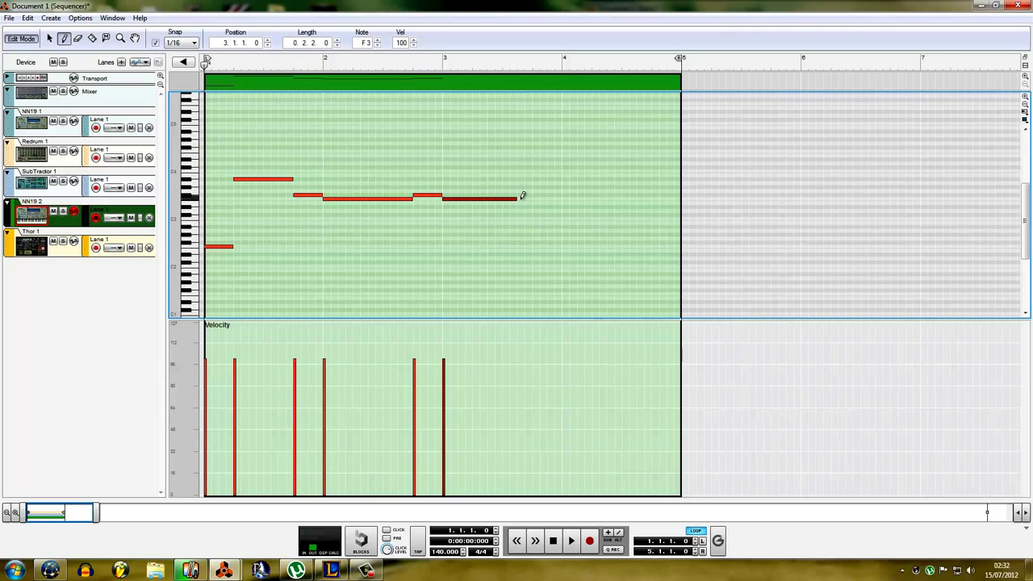
key(q)
click(542, 215)
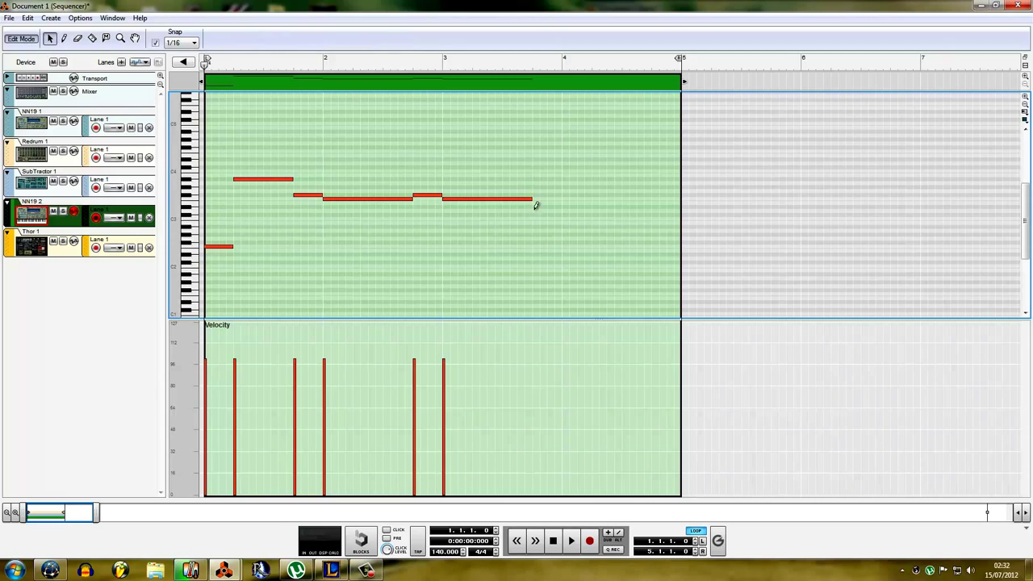
Add a one-beat note at the end of bar 3, and fill bar 4 with four one-beat notes descending from F#3 to C3
key(w)
drag(534, 207, 591, 194)
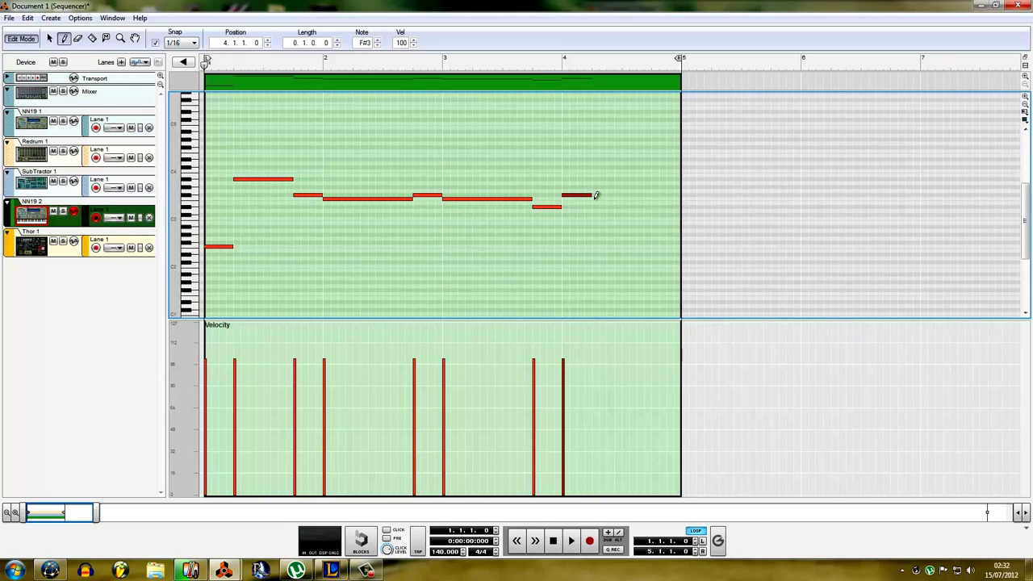
drag(594, 198, 680, 217)
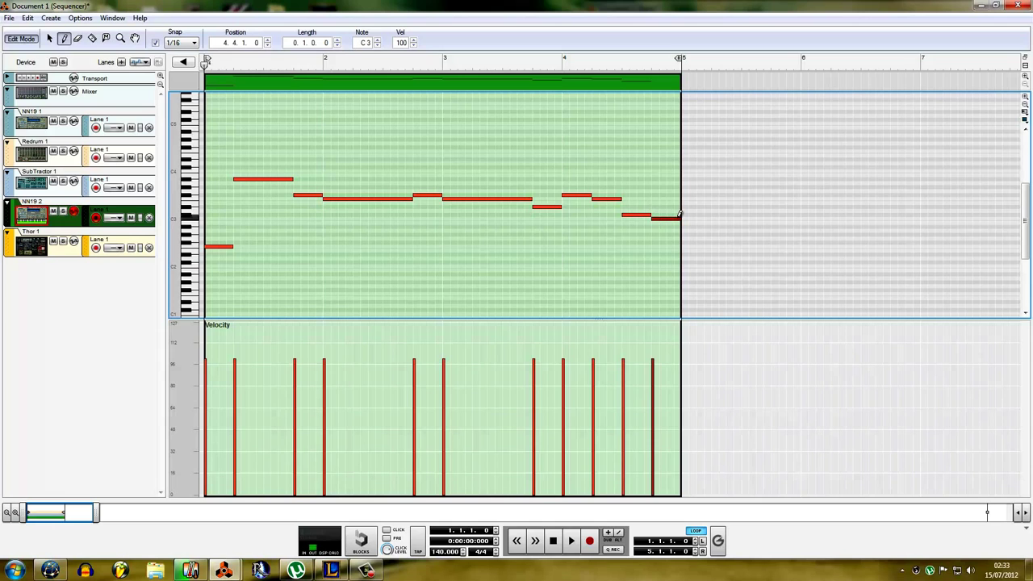
key(q)
Solo the NN19 2 track and play back its melody
click(63, 212)
key(space)
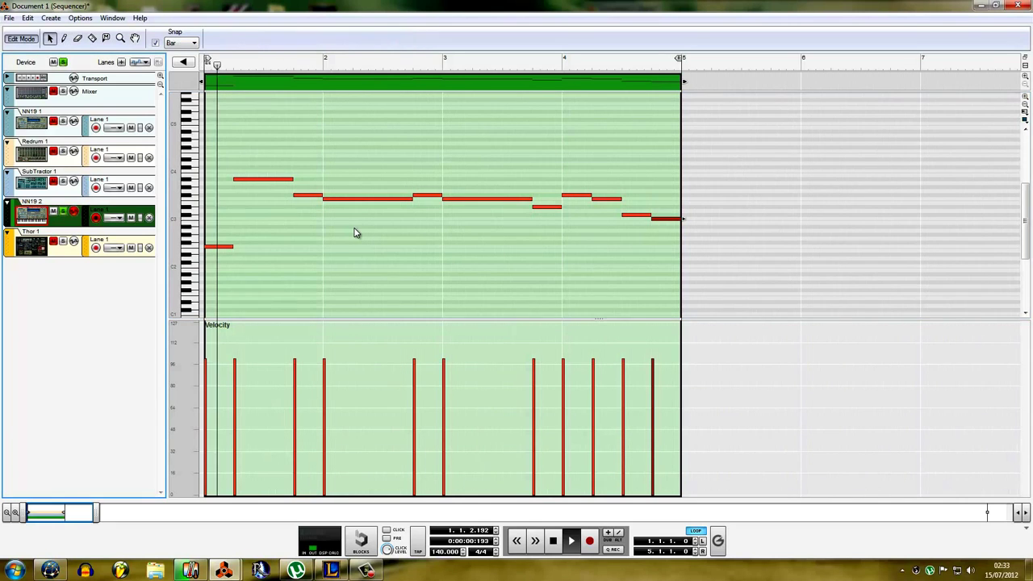
click(355, 233)
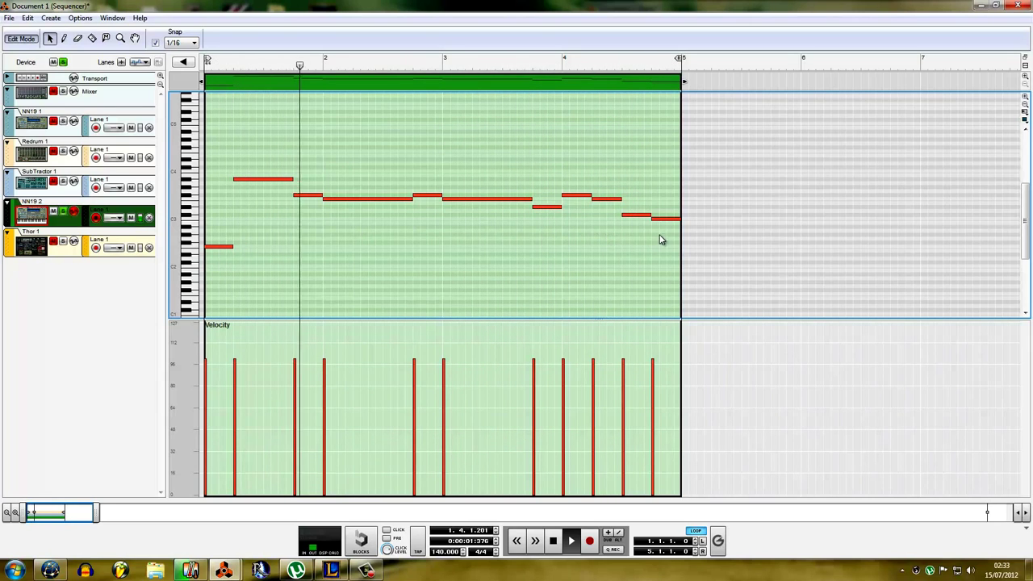
Lengthen the F3 note in bar 4 to 0.1.2.0, shorten the note after it to half a beat, and leave note editing
click(638, 215)
key(Delete)
key(w)
drag(637, 215, 637, 199)
key(q)
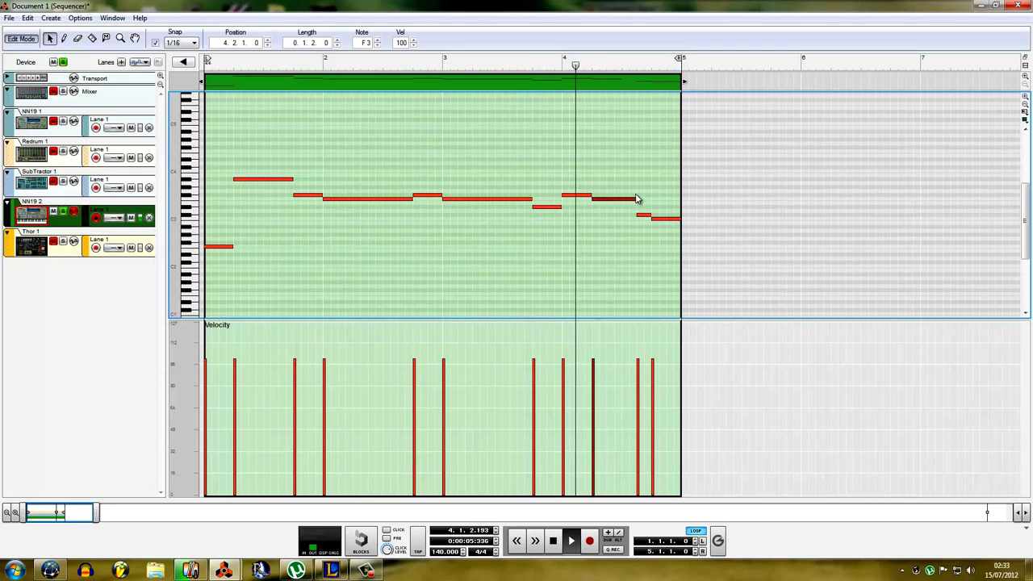
click(633, 174)
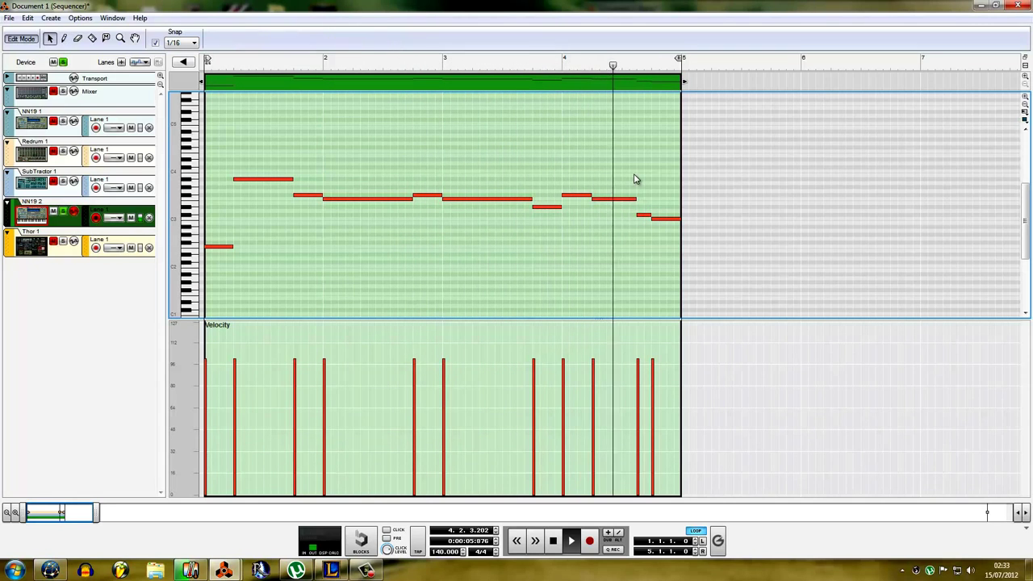
click(671, 217)
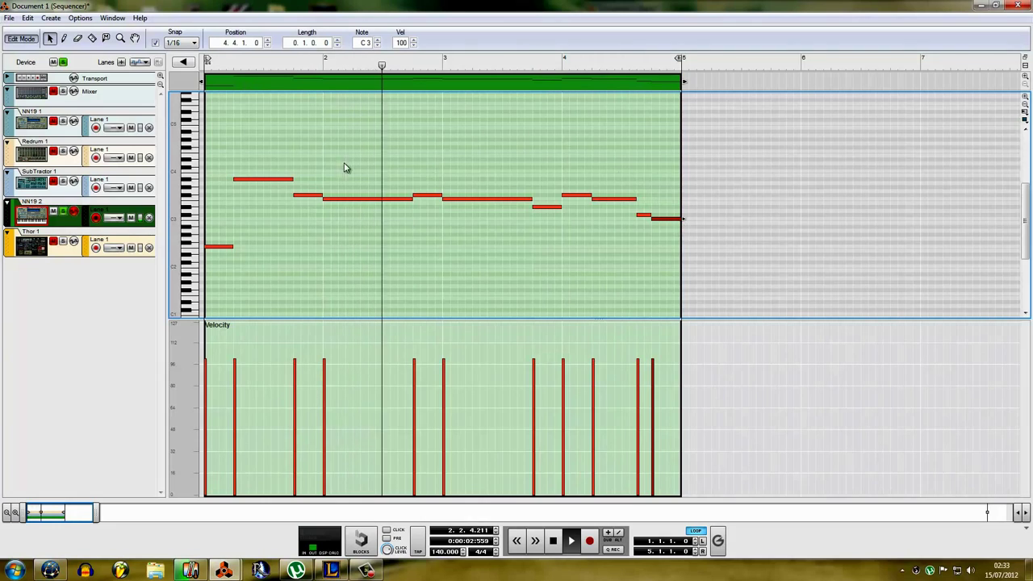
key(ctrl+e)
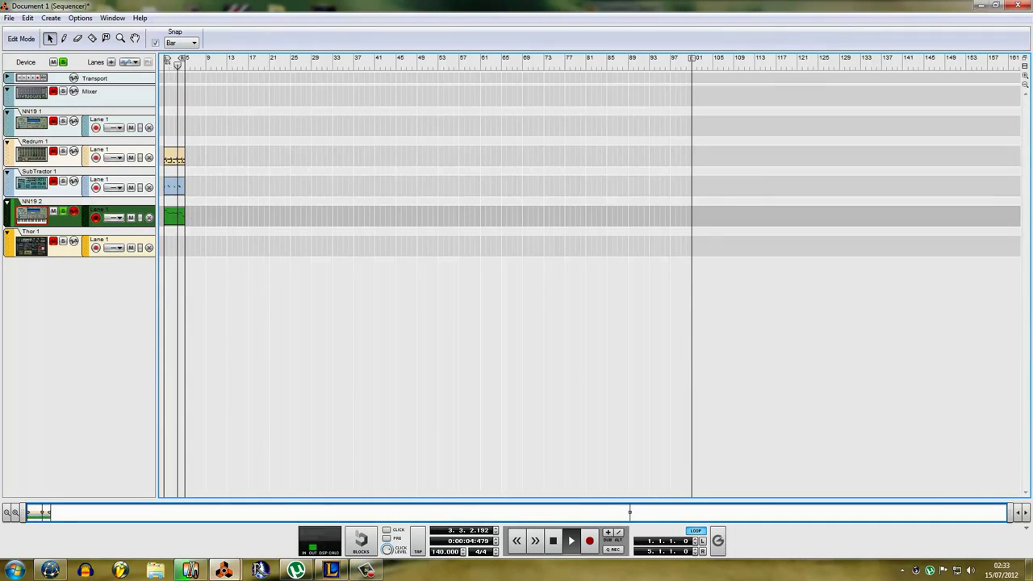
Hide Thor's programmer, and adjust the dry/wet balance of the RV7000 reverb in the second NN-19 chain
key(F6)
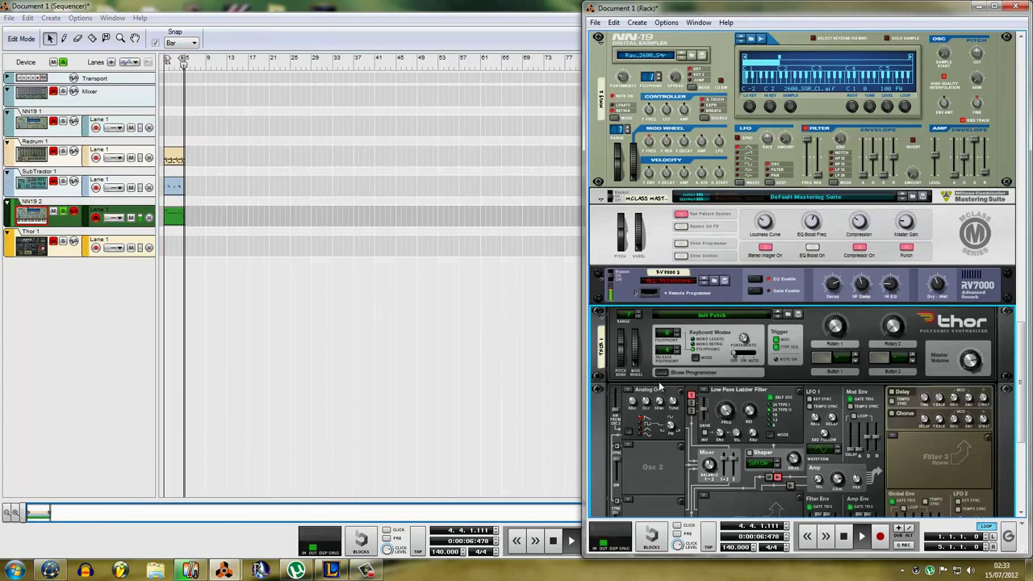
click(664, 373)
click(682, 317)
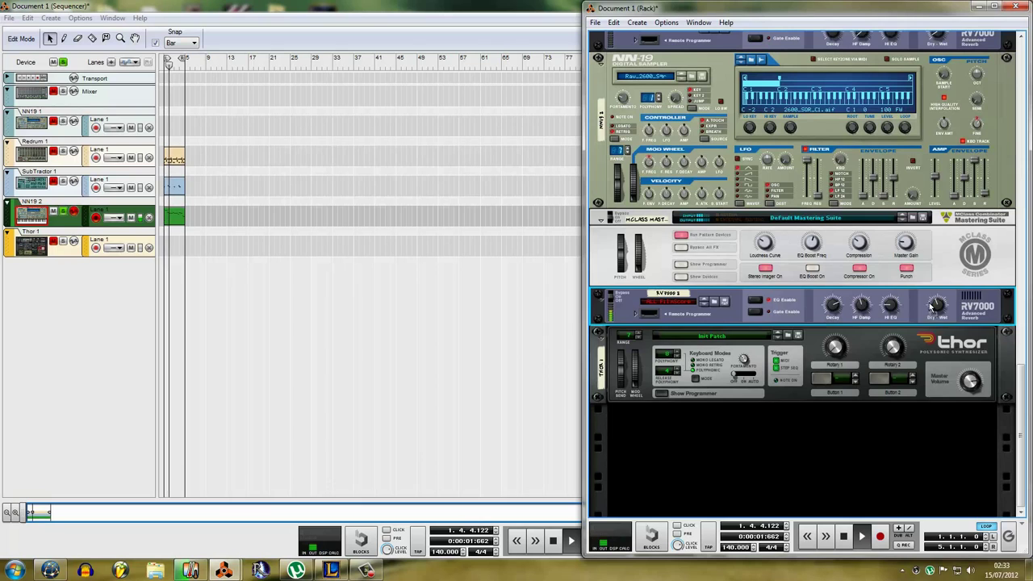
drag(939, 306, 941, 302)
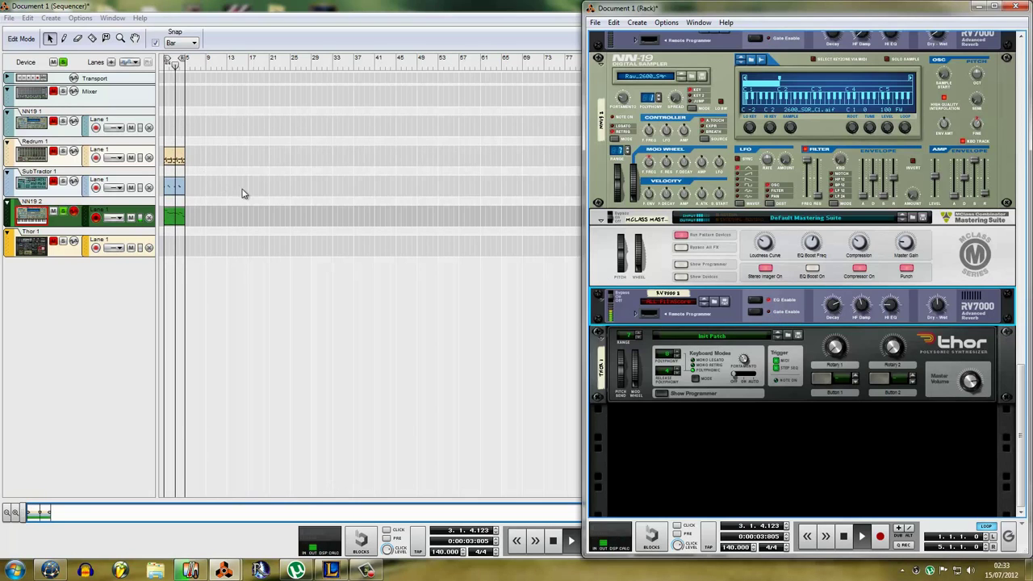
Show Thor's programmer, load a Wavetable oscillator into the Osc 2 slot, and select the Didgeridoo wavetable
click(753, 384)
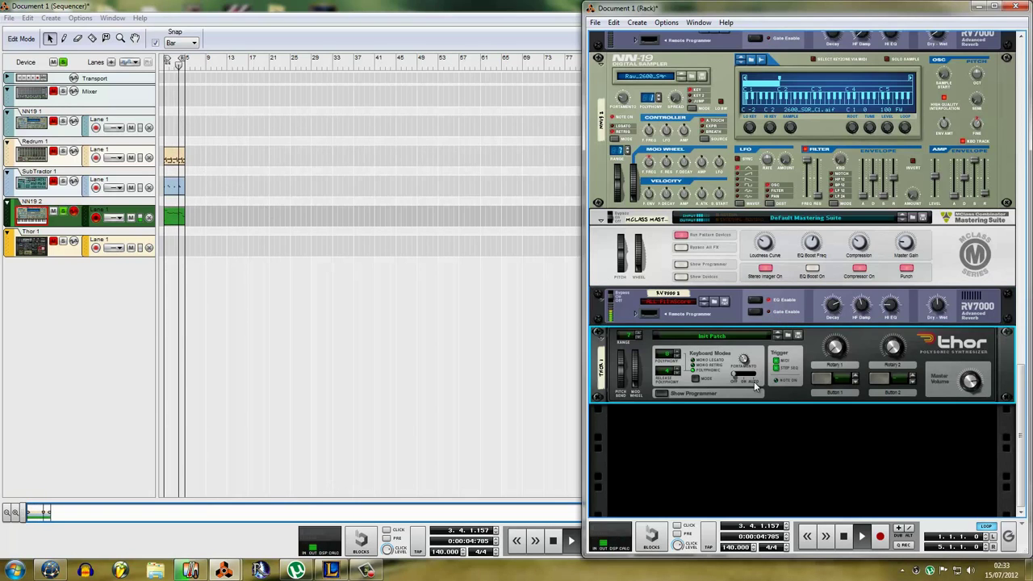
click(660, 395)
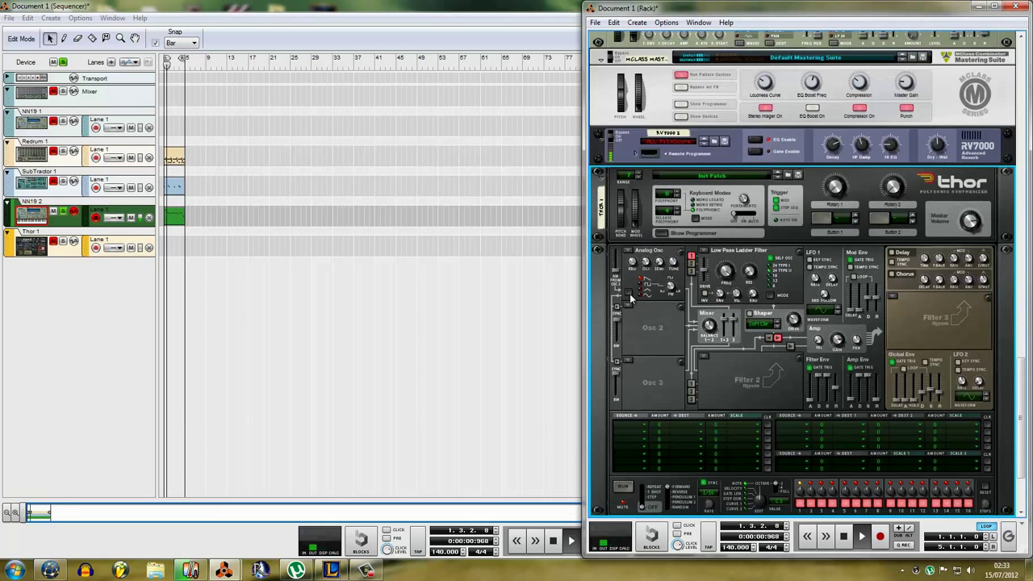
click(652, 306)
click(654, 330)
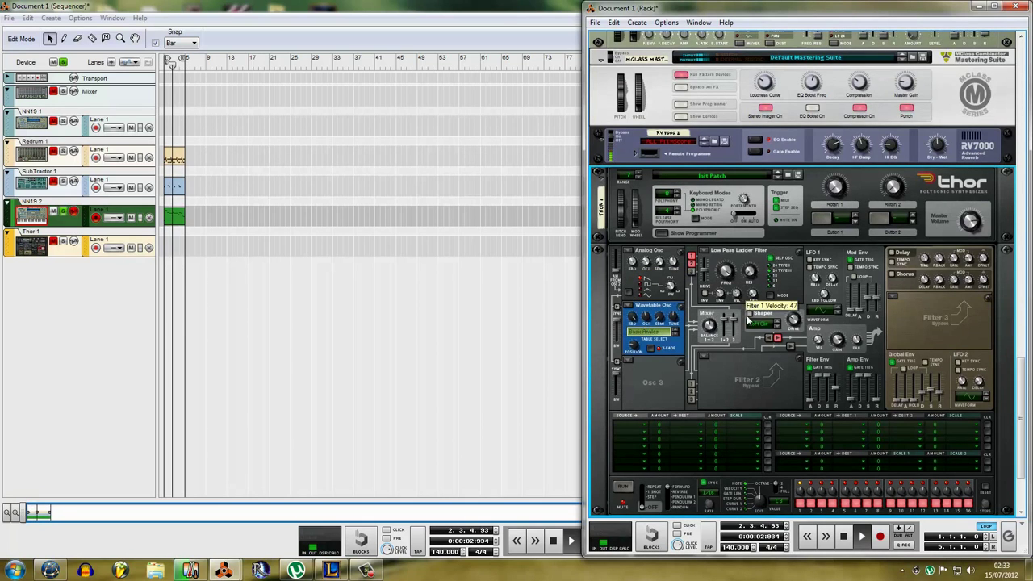
click(653, 331)
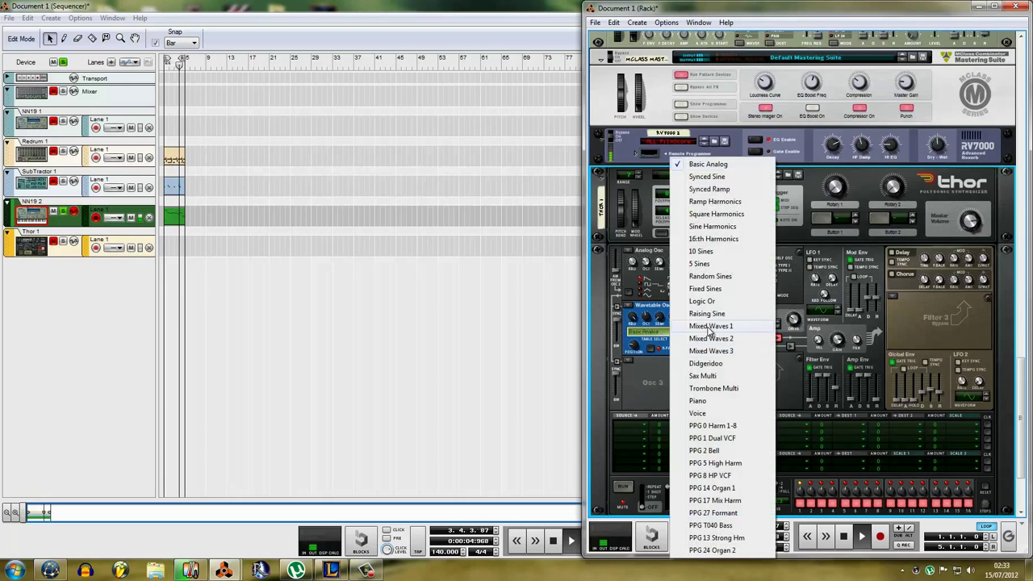
click(734, 368)
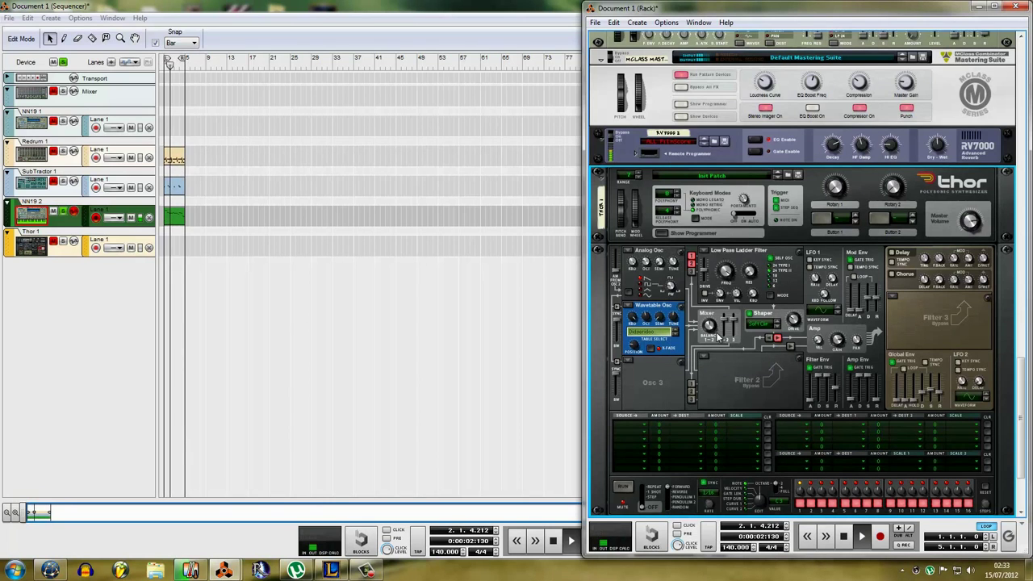
Select the Thor track and set the Osc 2 wavetable position to 34 in the rack
click(69, 247)
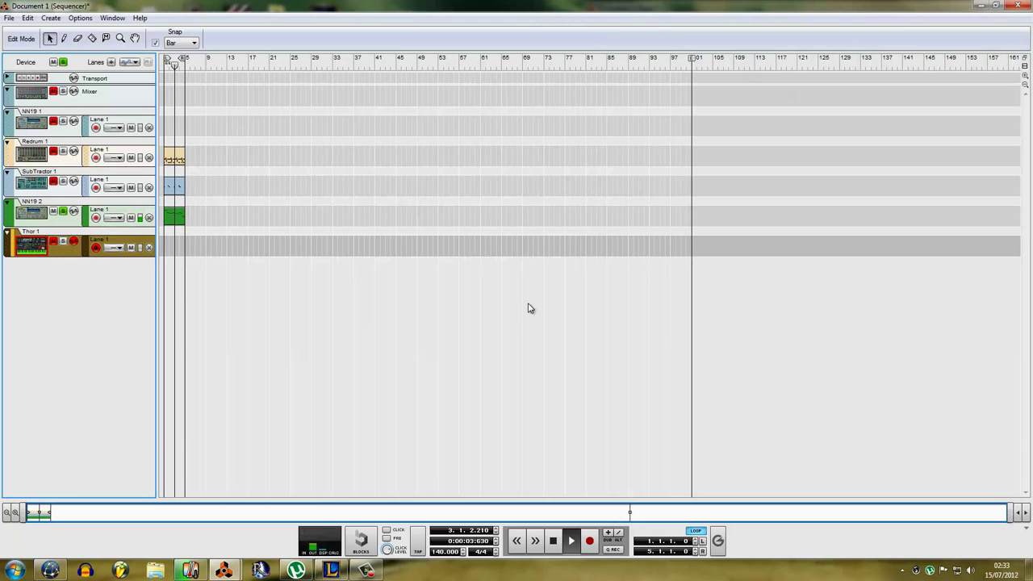
click(365, 571)
click(159, 504)
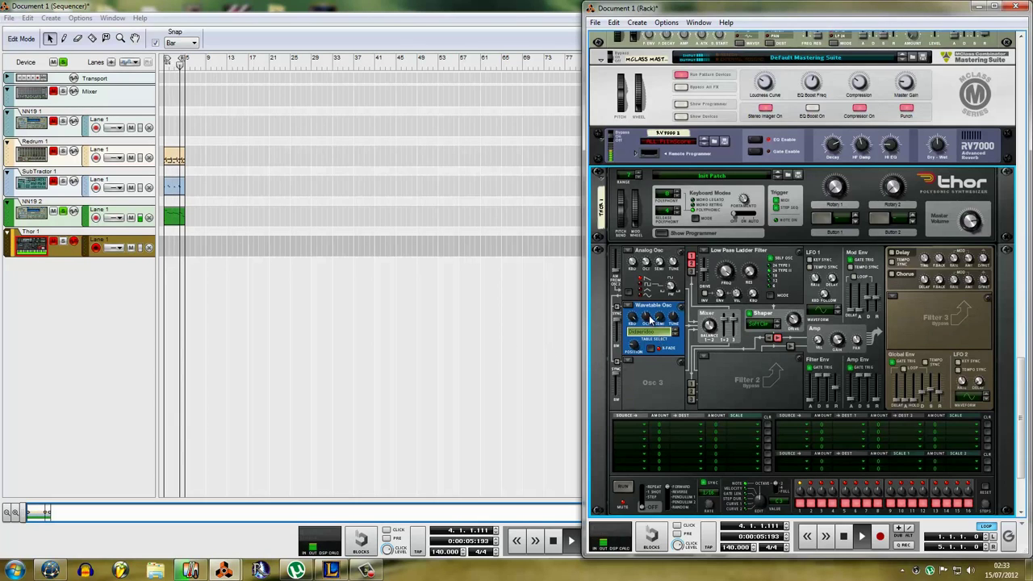
drag(635, 346, 636, 321)
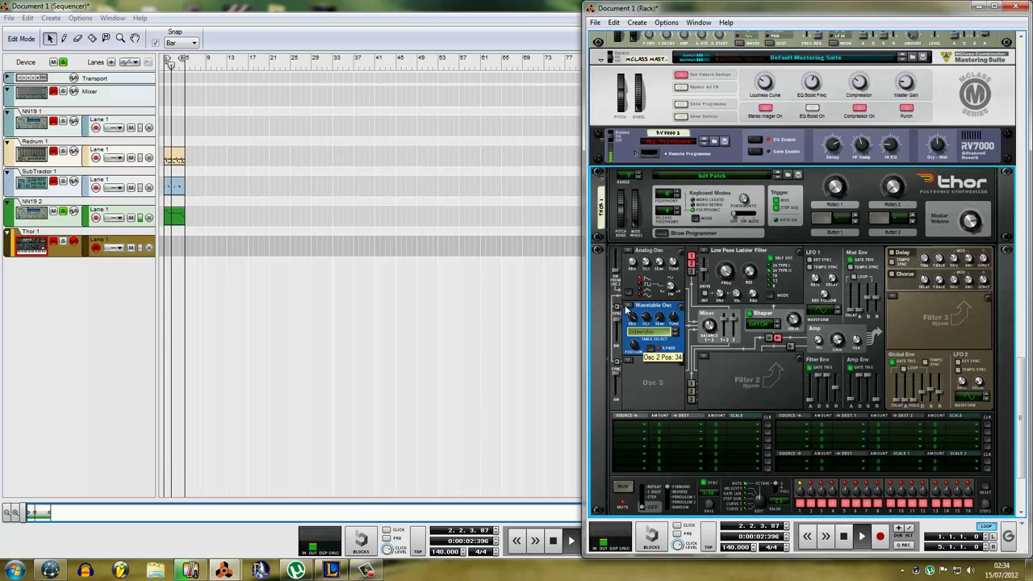
Route the Mod Env to the Osc 2 position in Thor's modulation matrix and give the tempo-synced Mod Env a 1/8 attack
click(634, 427)
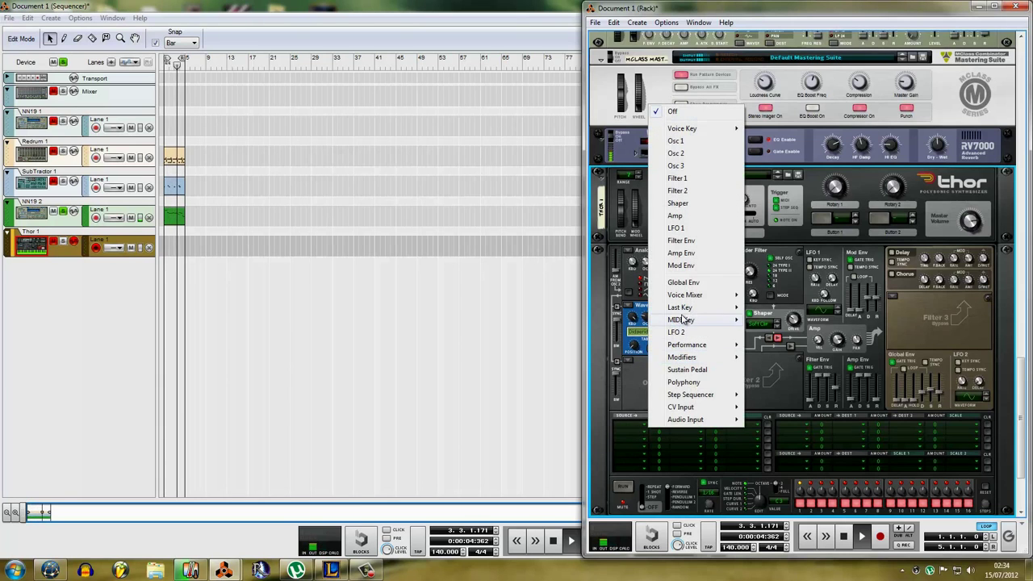
click(680, 265)
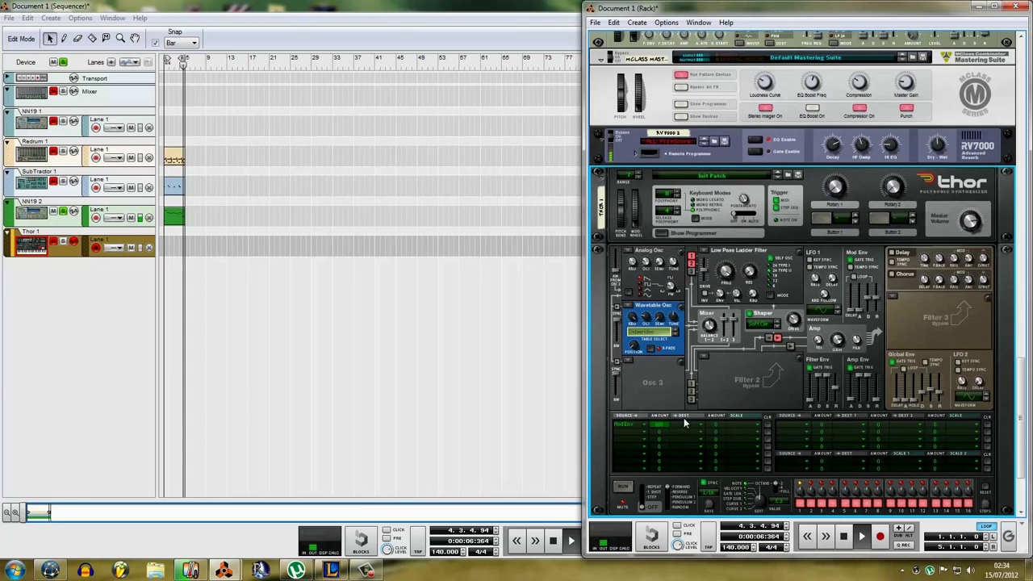
click(683, 418)
mouse_move(746, 179)
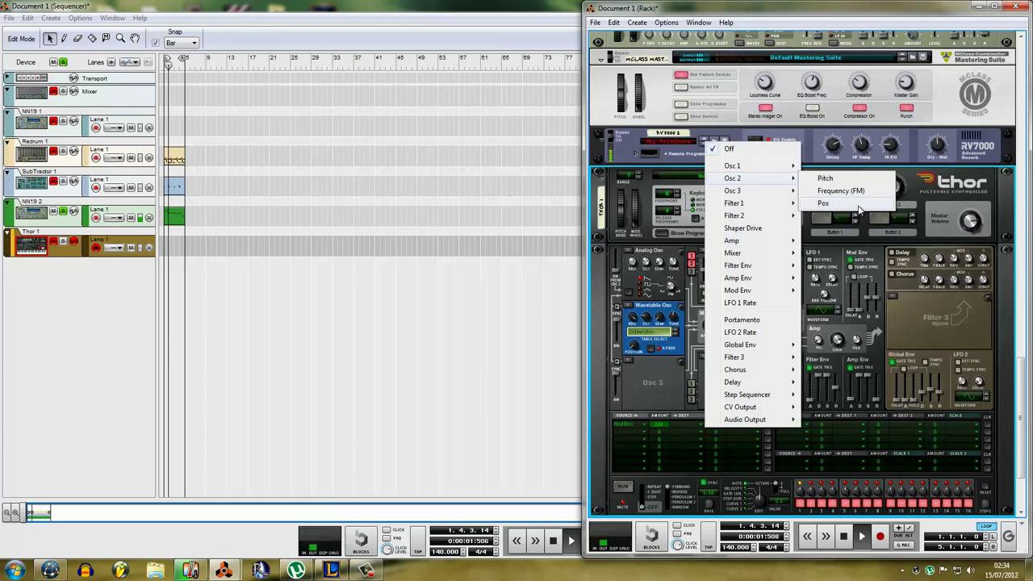
click(859, 208)
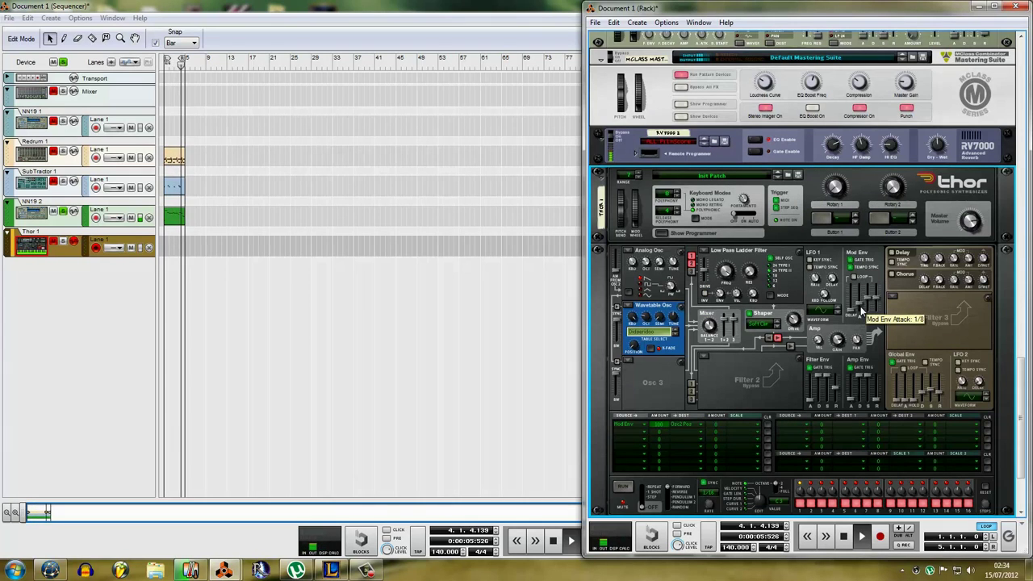
Try different Shaper modes in Thor and adjust the Shaper's drive
click(777, 327)
click(769, 325)
click(787, 423)
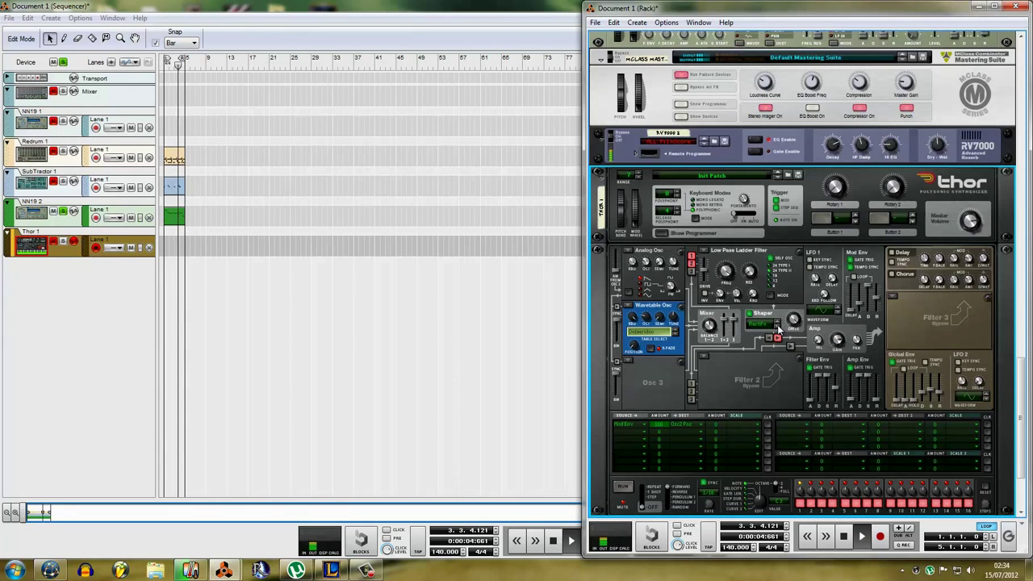
drag(795, 318, 799, 338)
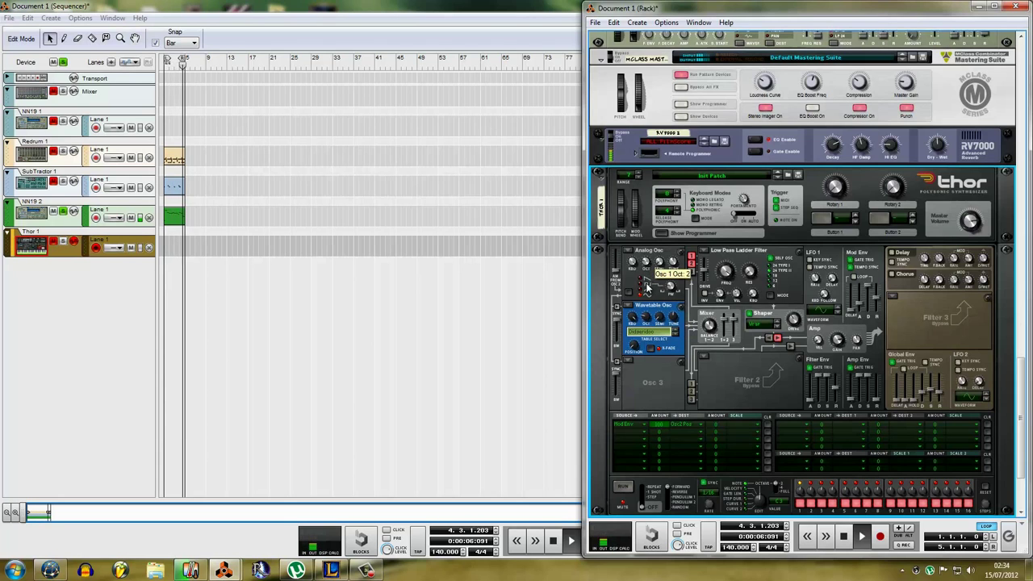
Select the Mixed Waves 2 wavetable for Osc 2 and adjust the Low Pass Ladder Filter's resonance
click(651, 330)
click(673, 334)
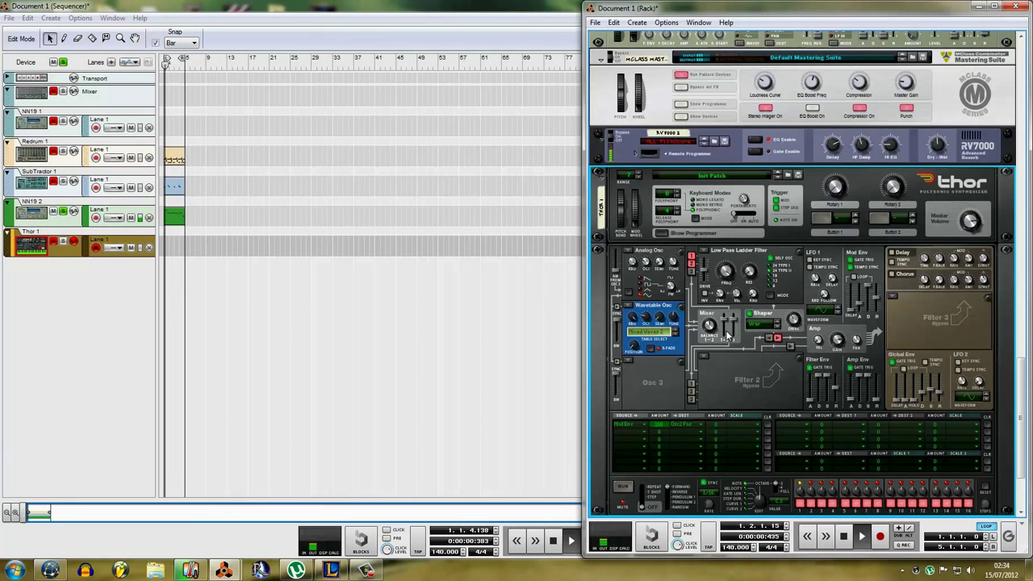
drag(749, 273, 749, 273)
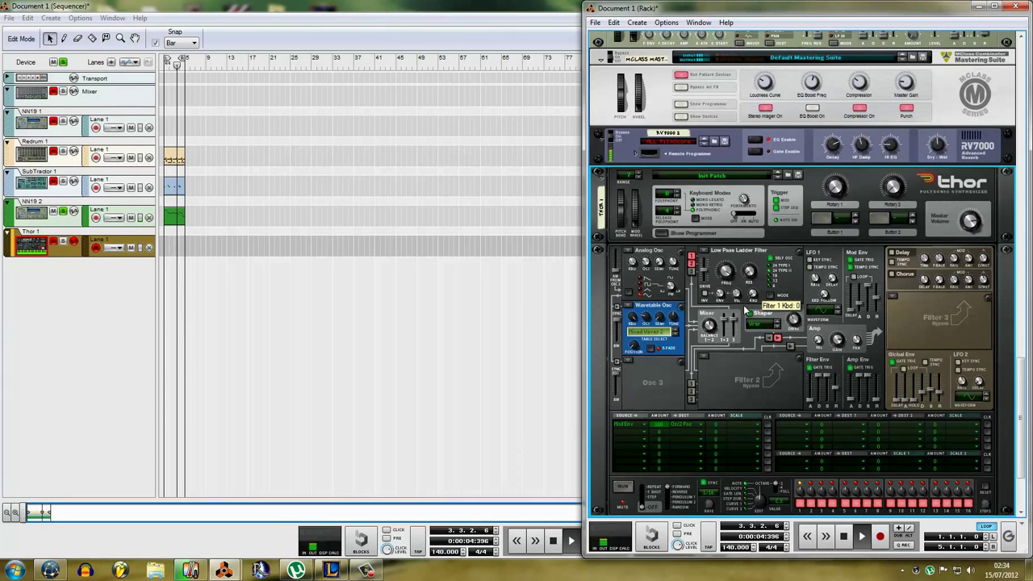
mouse_move(730, 287)
mouse_move(707, 275)
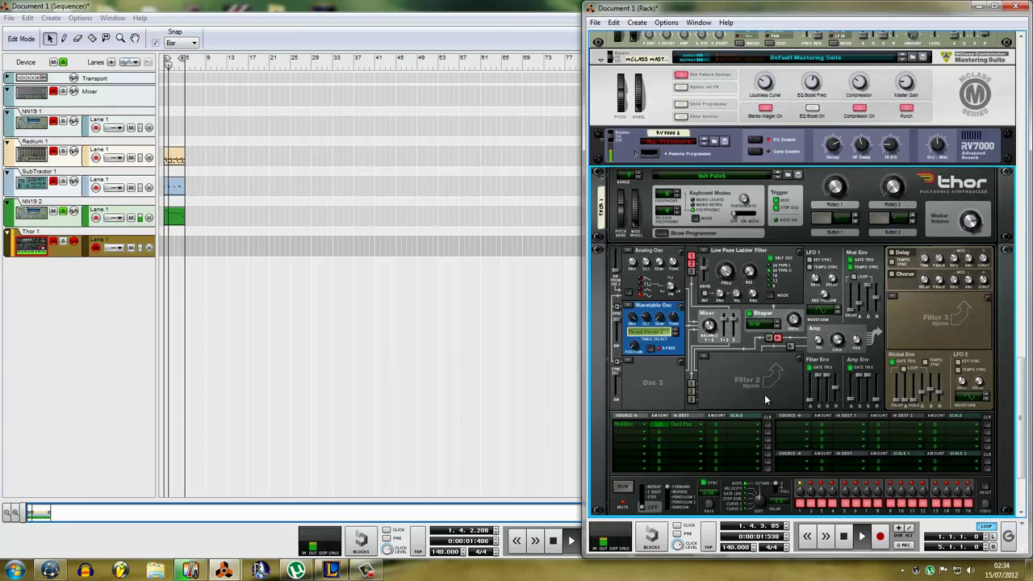
Hide Thor's programmer, switch portamento on with a value of 36, and show the programmer again
click(662, 233)
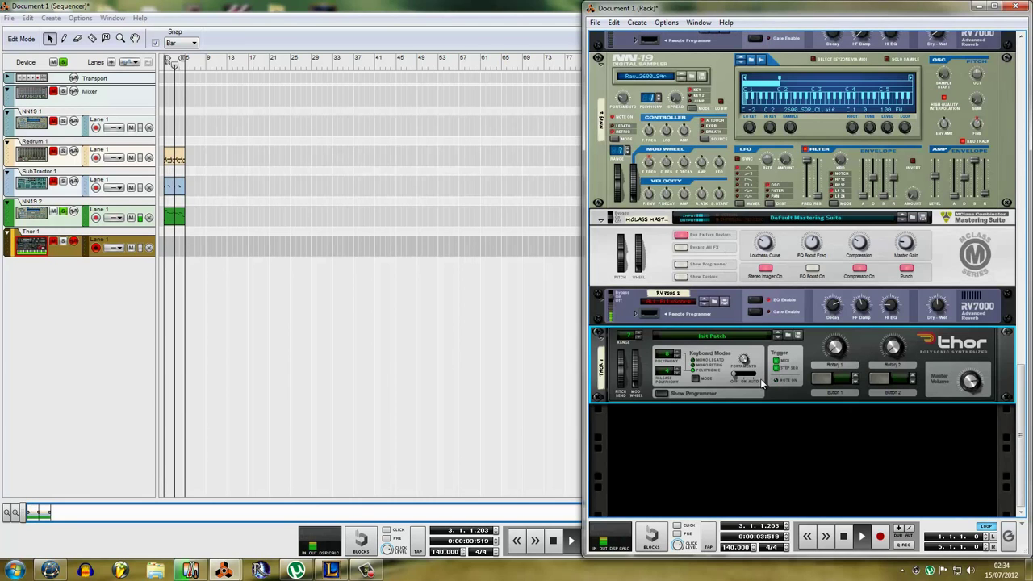
mouse_move(745, 366)
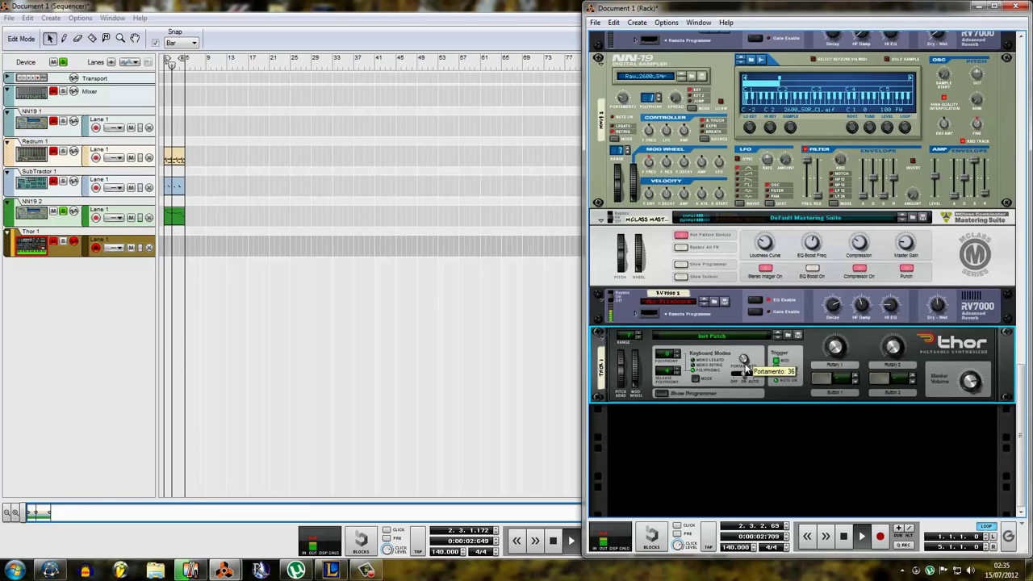
click(695, 394)
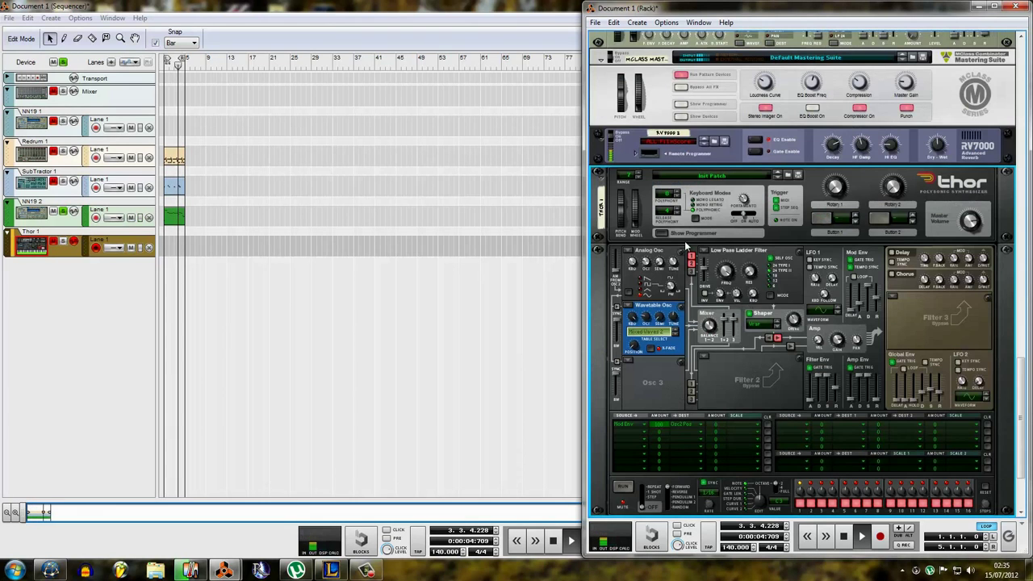
Create a Scream 4 Distortion unit after the Thor synth
right_click(691, 242)
mouse_move(731, 342)
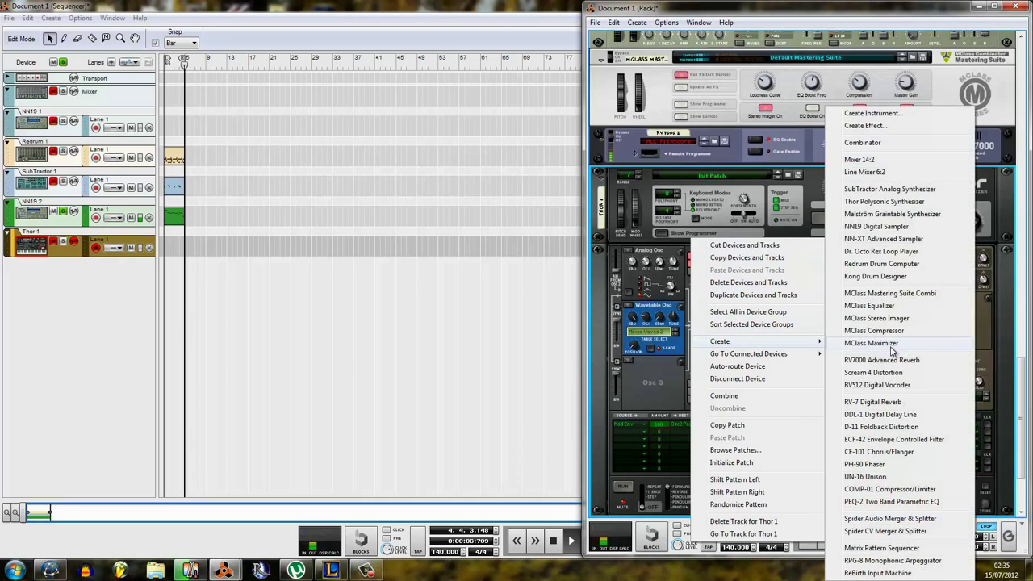
click(894, 372)
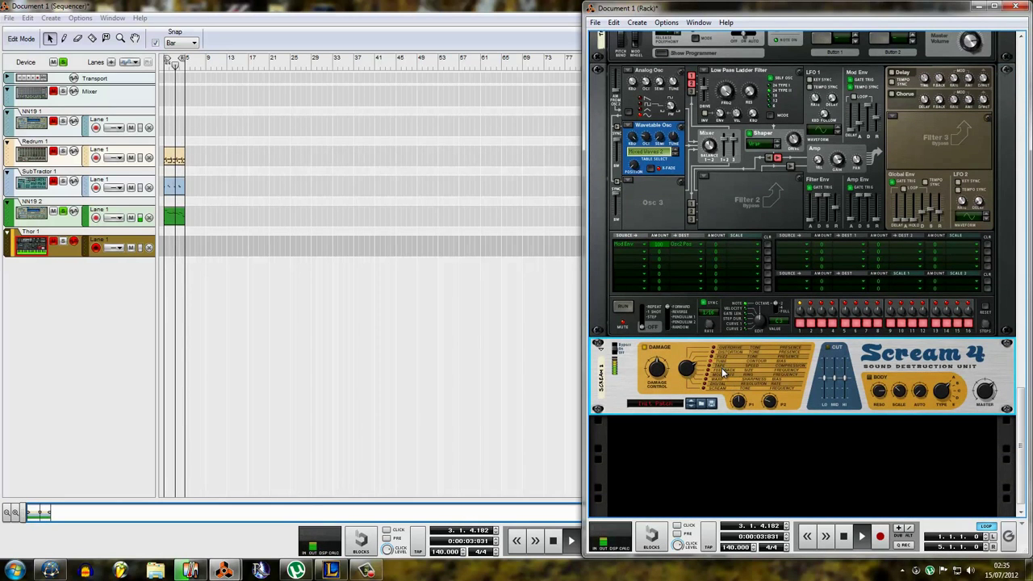
Set Scream 4's Parameter 2 to 127, and adjust Parameter 1, the damage control and the body's auto amount
drag(738, 407, 732, 364)
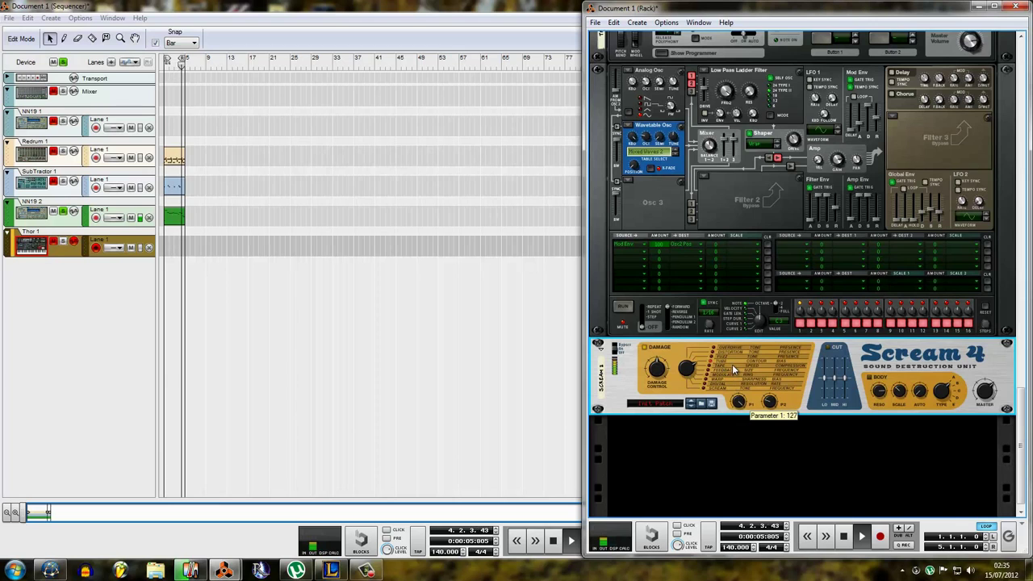
drag(769, 401, 765, 369)
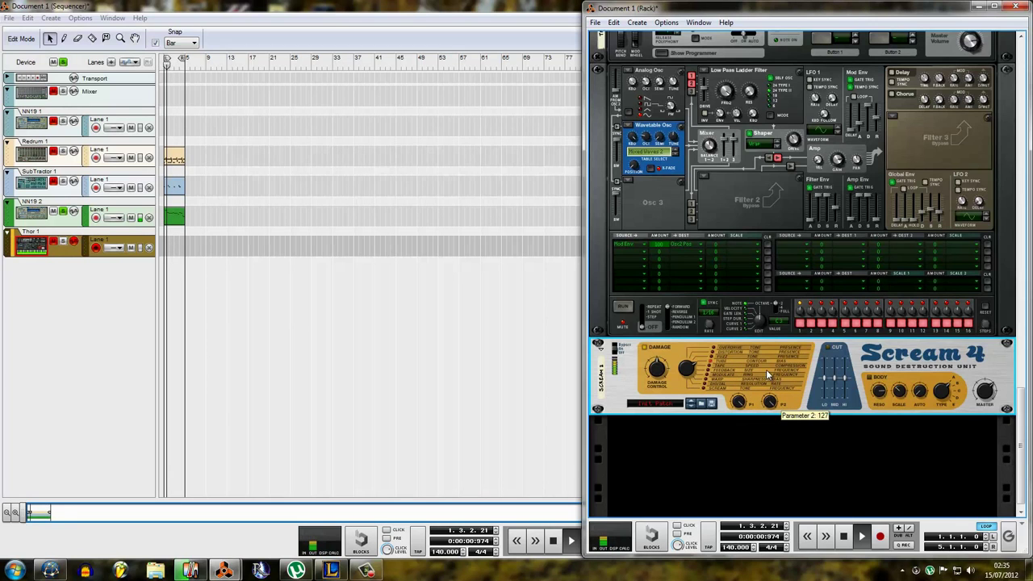
drag(737, 401, 744, 437)
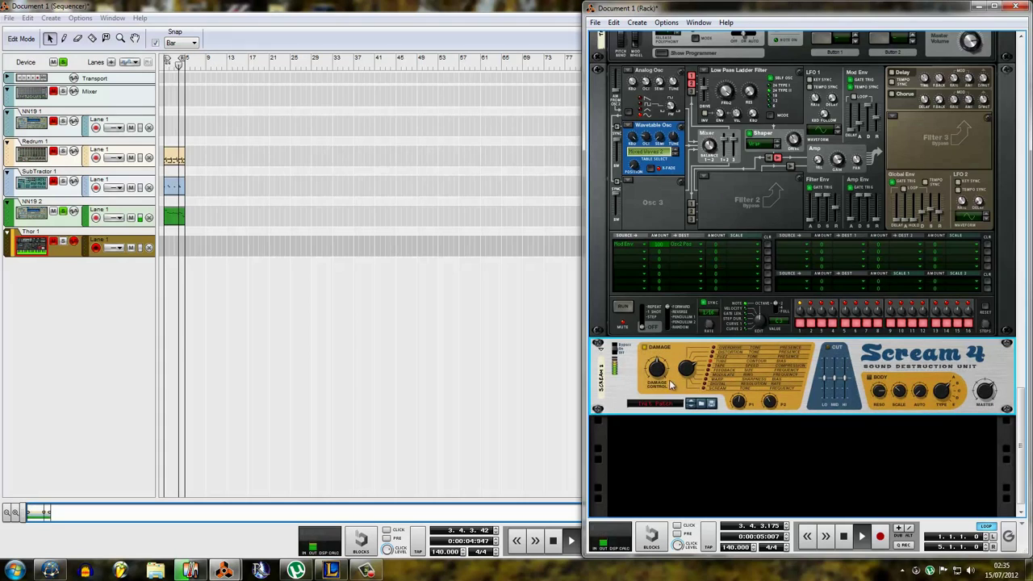
drag(657, 368, 658, 384)
mouse_move(919, 390)
mouse_down()
mouse_move(915, 365)
mouse_move(903, 422)
mouse_move(920, 395)
mouse_up()
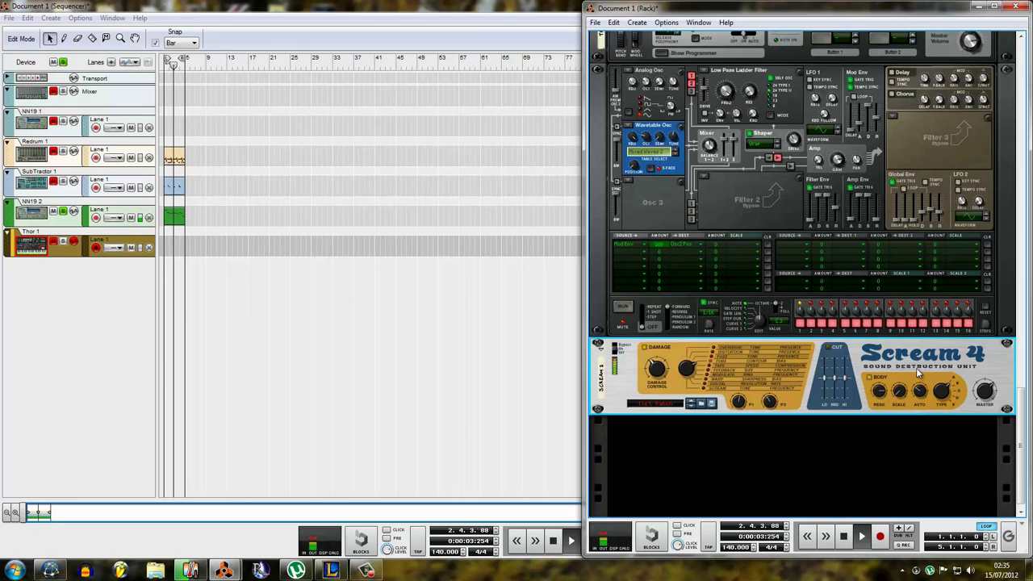
Adjust the decay of Thor's Mod Env and hide the synth's programmer
scroll(915, 367, up, 3)
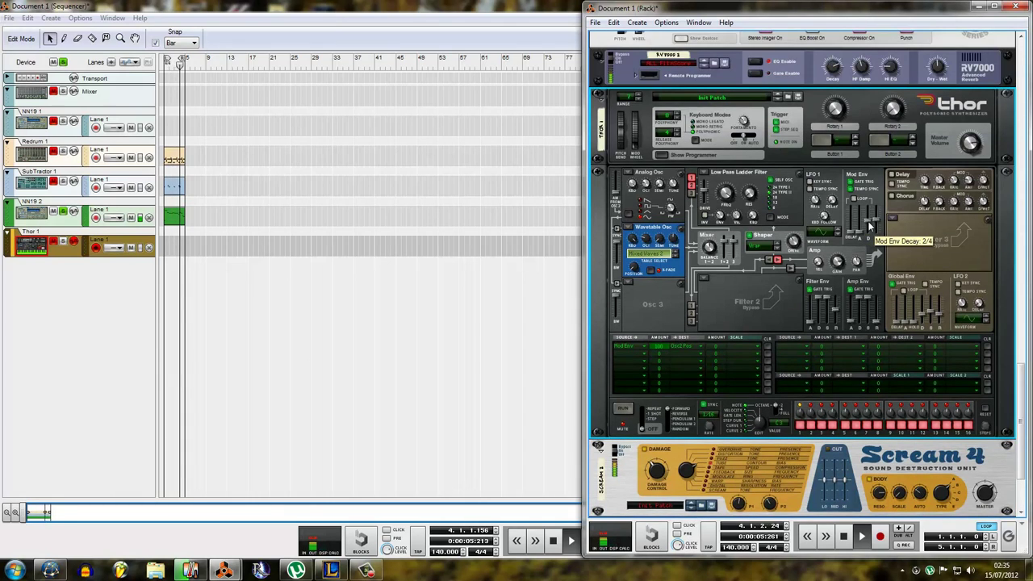
drag(868, 223, 869, 224)
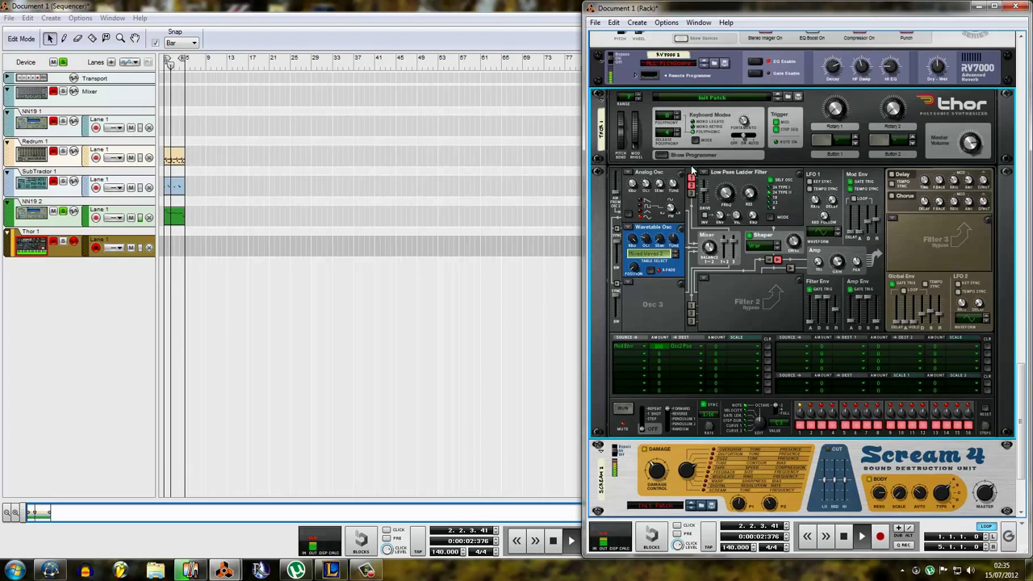
click(668, 155)
Create an MClass Mastering Suite Combi after the Scream 4 and hide its devices
right_click(794, 388)
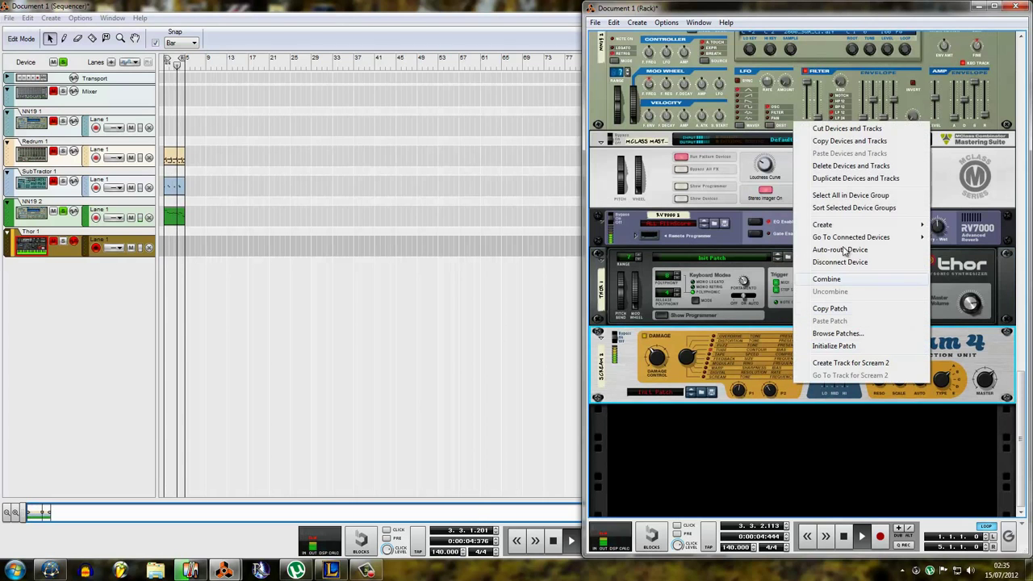
mouse_move(846, 224)
click(753, 298)
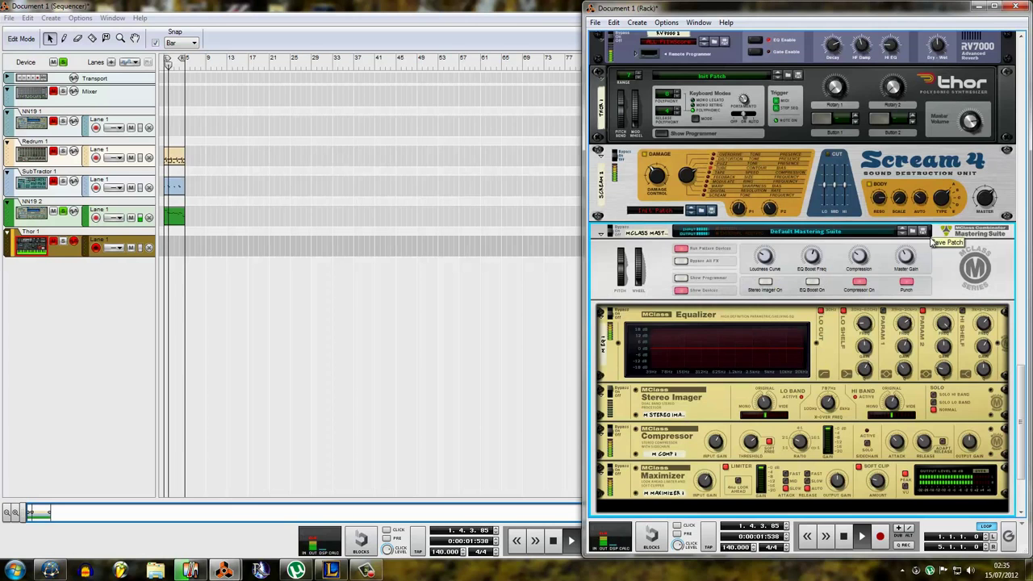
click(681, 290)
Create an RV7000 Advanced Reverb after Thor's mastering suite
right_click(723, 365)
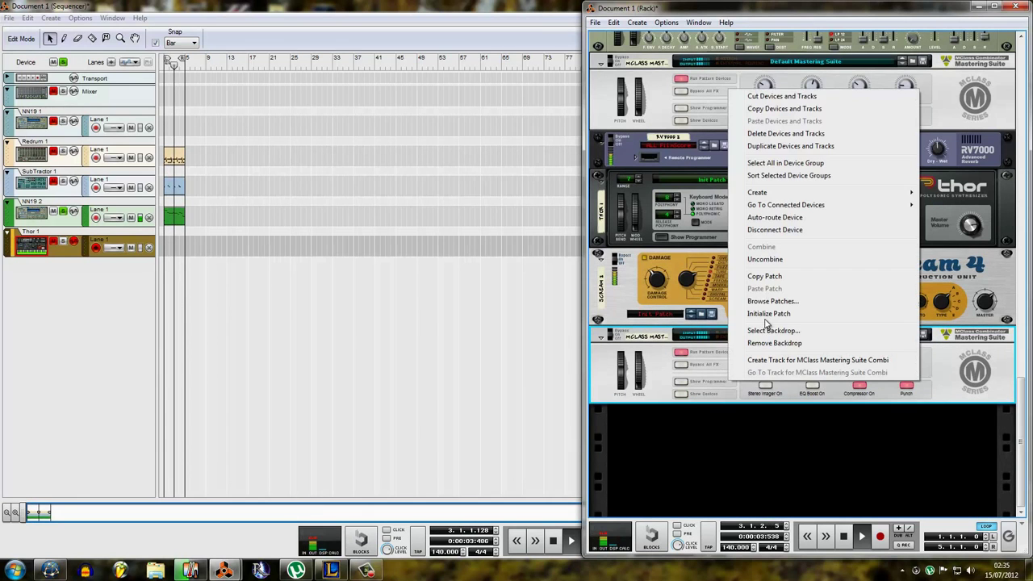
mouse_move(759, 192)
click(643, 359)
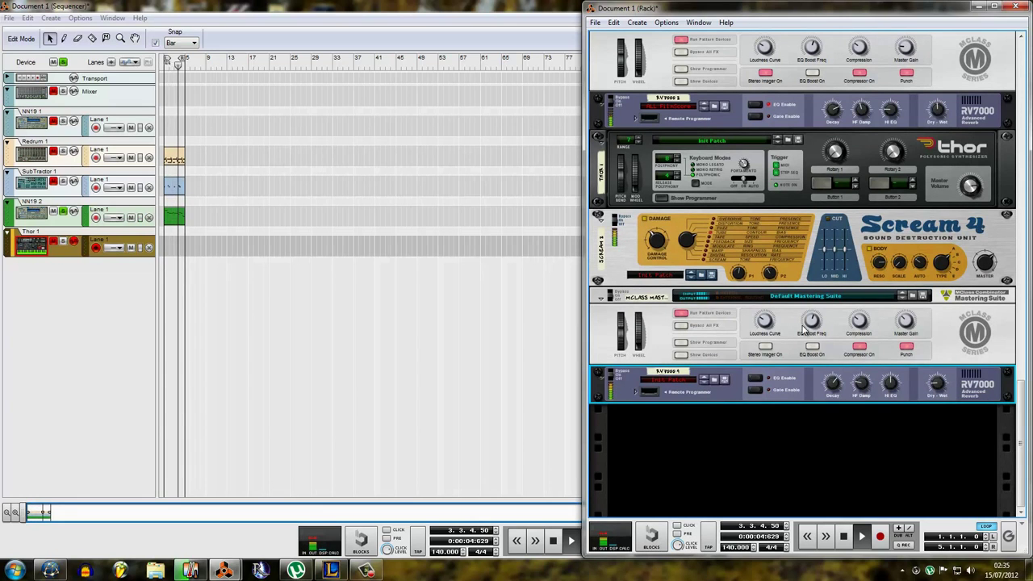
click(266, 242)
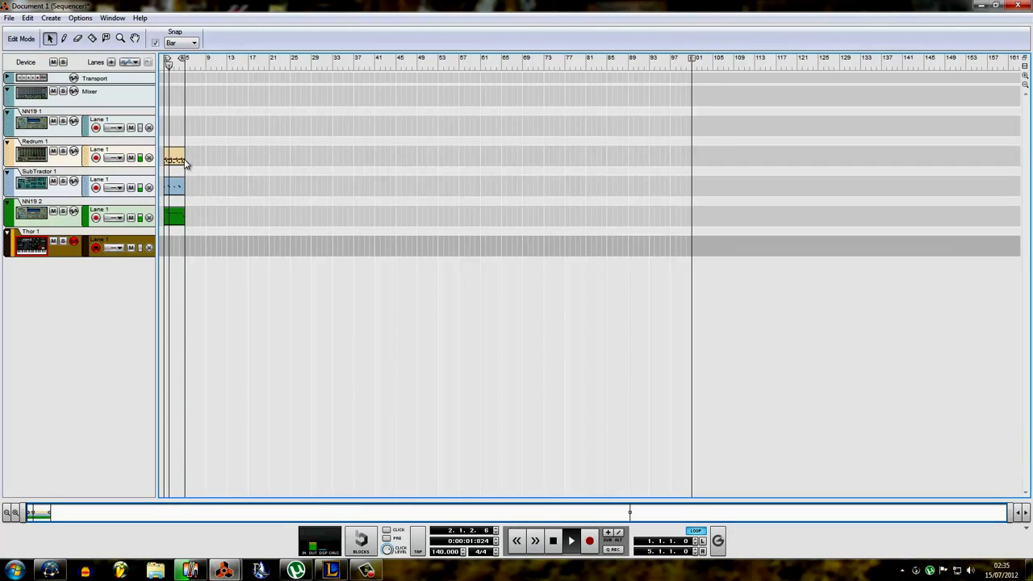
drag(179, 160, 179, 236)
double_click(180, 244)
key(space)
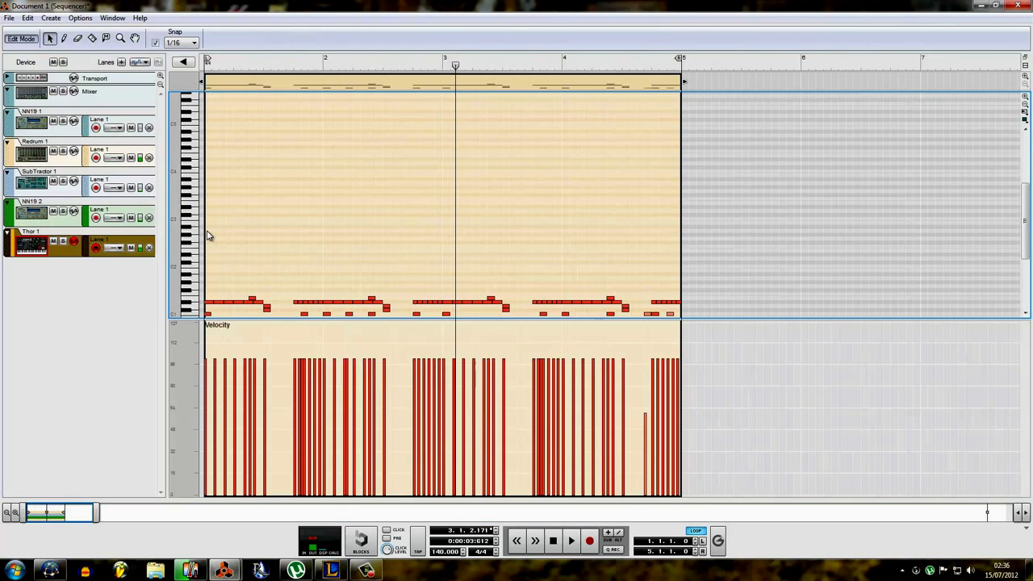
key(Escape)
key(Delete)
key(w)
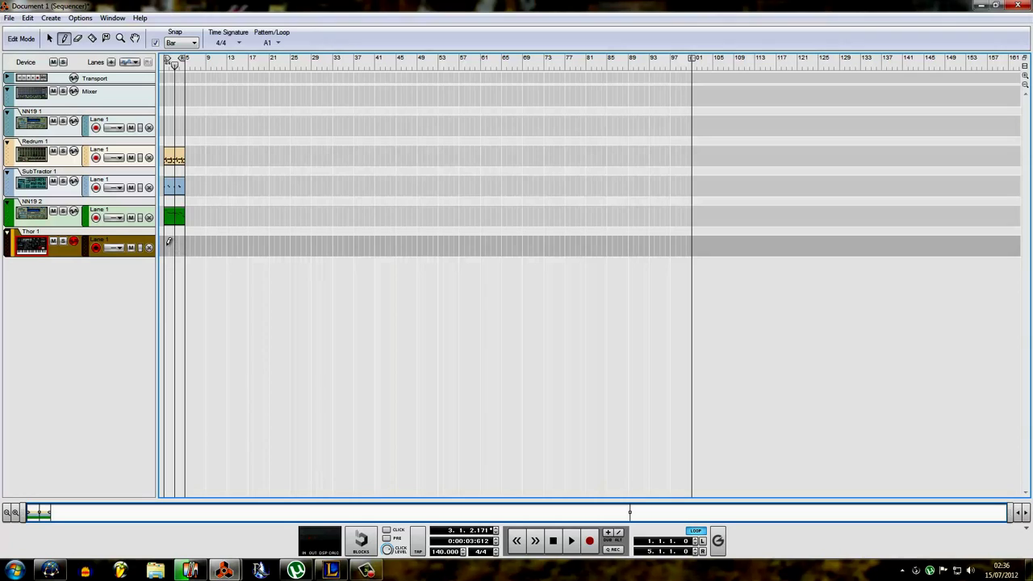
drag(168, 242, 184, 241)
key(q)
key(Delete)
Copy the four-bar SubTractor clip onto the Thor track, open it, and play it back with the SubTractor track muted
drag(180, 189, 172, 246)
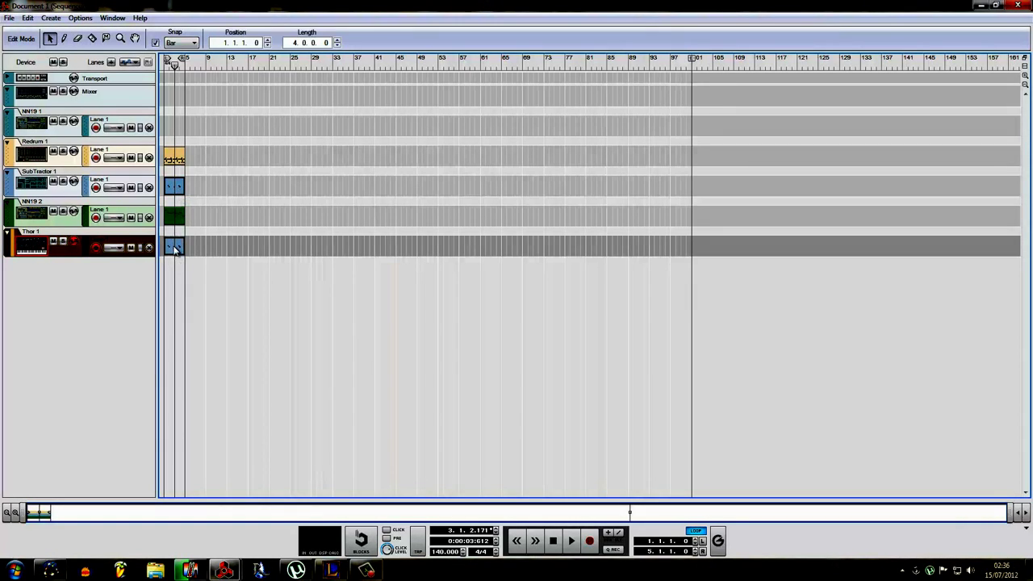
double_click(172, 246)
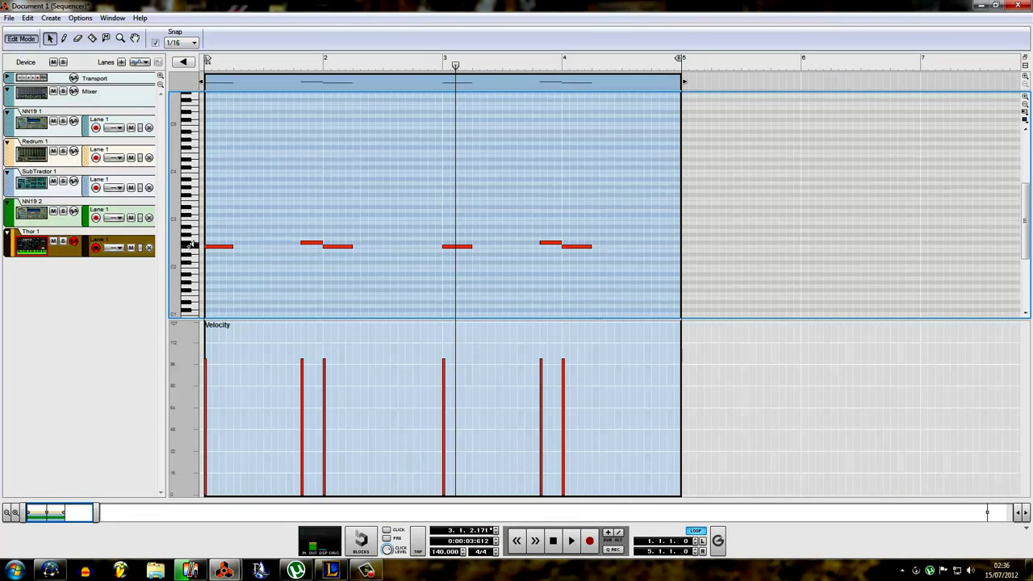
drag(262, 69, 161, 104)
key(space)
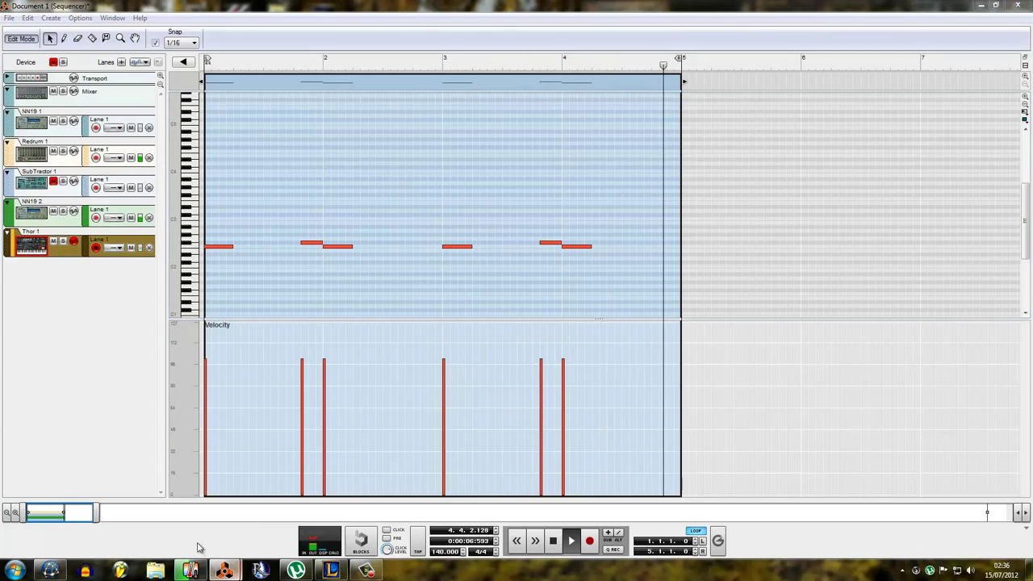
Set the attack of Thor's Mod Env to 2/1 during playback and return the sequencer to the arrangement
click(224, 569)
click(292, 504)
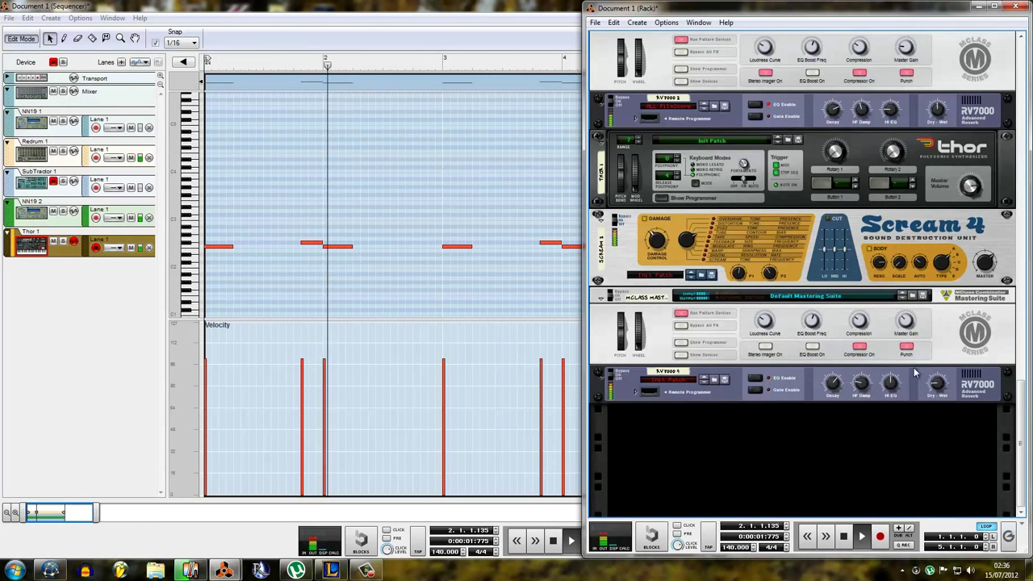
click(906, 338)
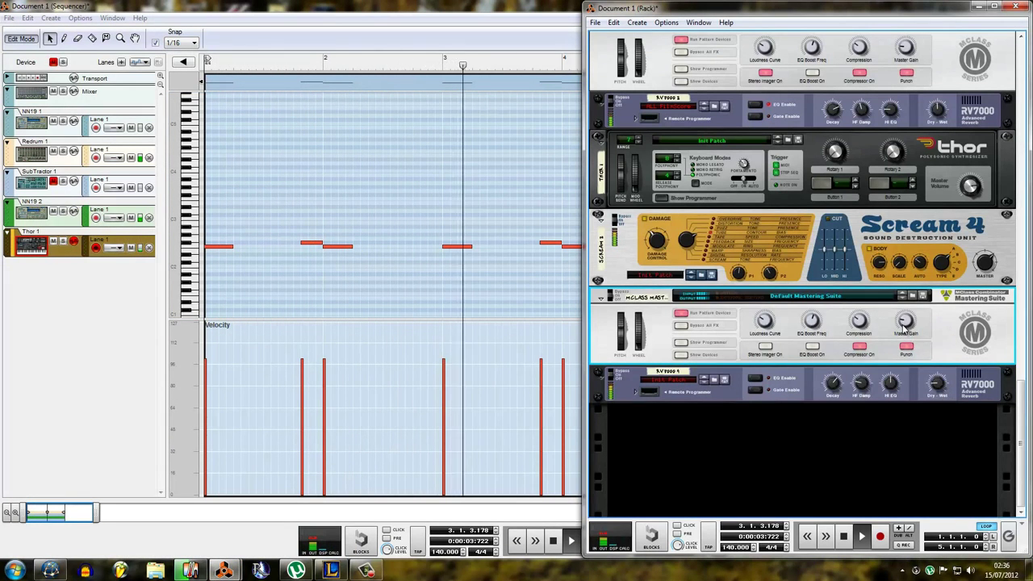
scroll(896, 335, up, 3)
scroll(893, 333, up, 1)
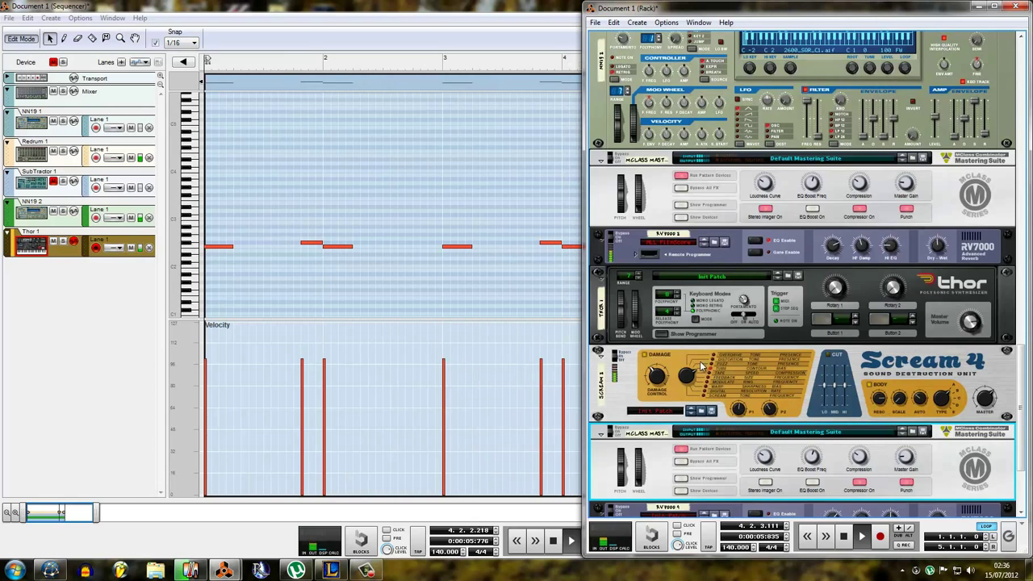
click(667, 339)
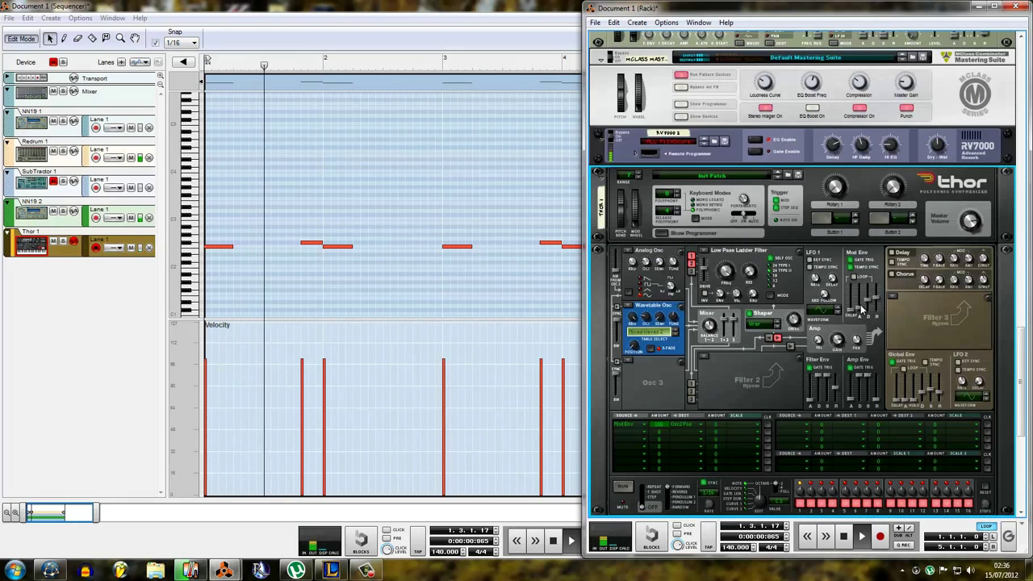
mouse_move(862, 305)
mouse_down()
mouse_move(863, 284)
mouse_move(860, 297)
mouse_up()
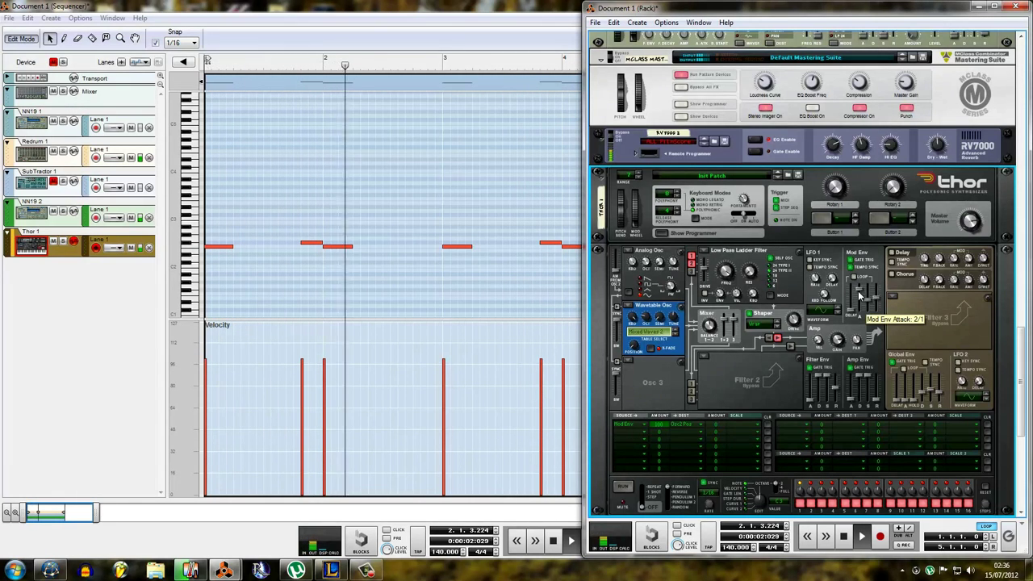
click(463, 272)
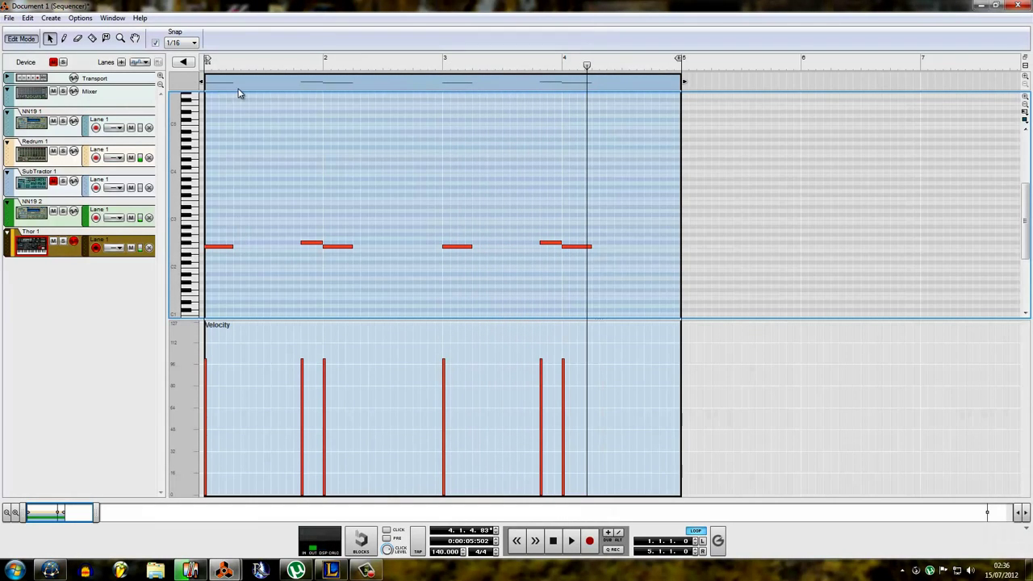
key(shift+Tab)
Hide Thor's programmer and uncombine the MClass Mastering Suite that follows the Scream 4
click(224, 569)
click(159, 508)
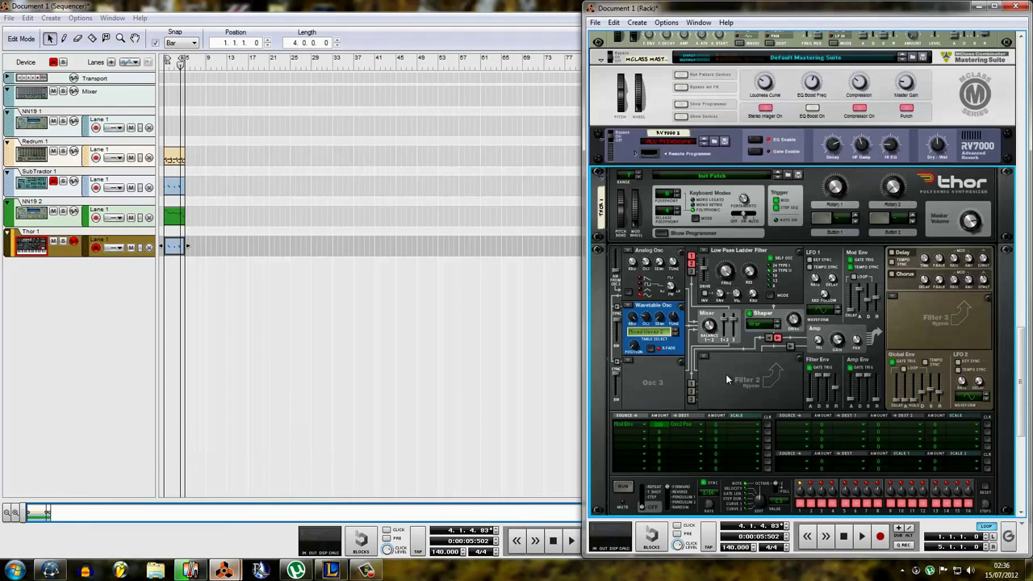
click(660, 231)
right_click(748, 384)
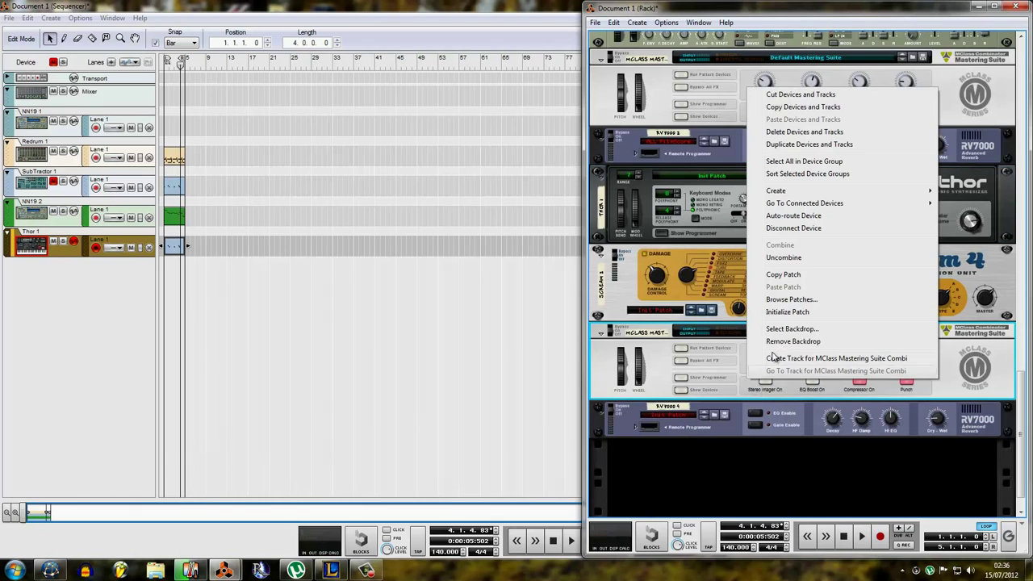
click(783, 258)
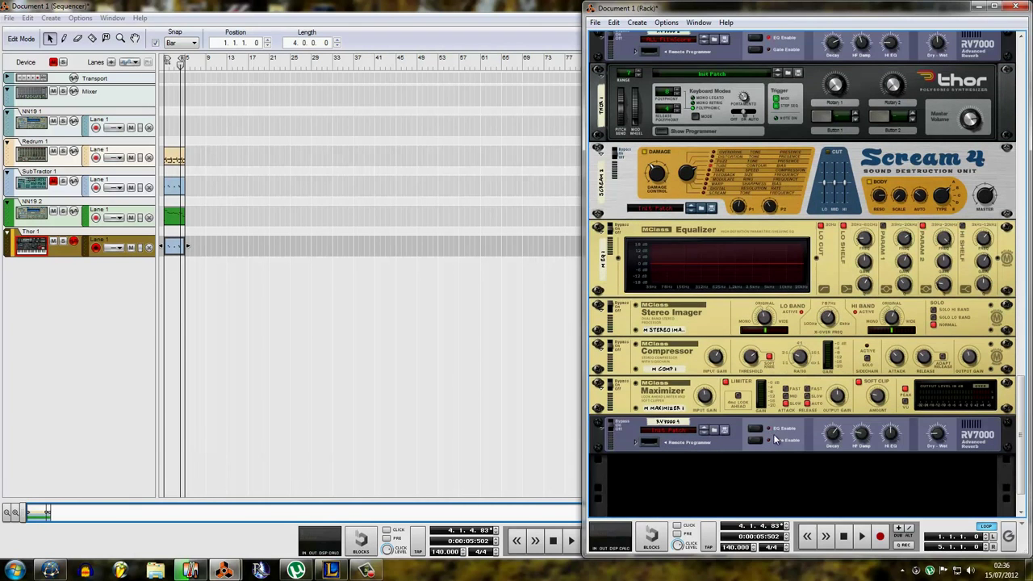
Combine Thor, the Scream 4, the MClass devices and the last RV7000 into a single Combinator
click(723, 432)
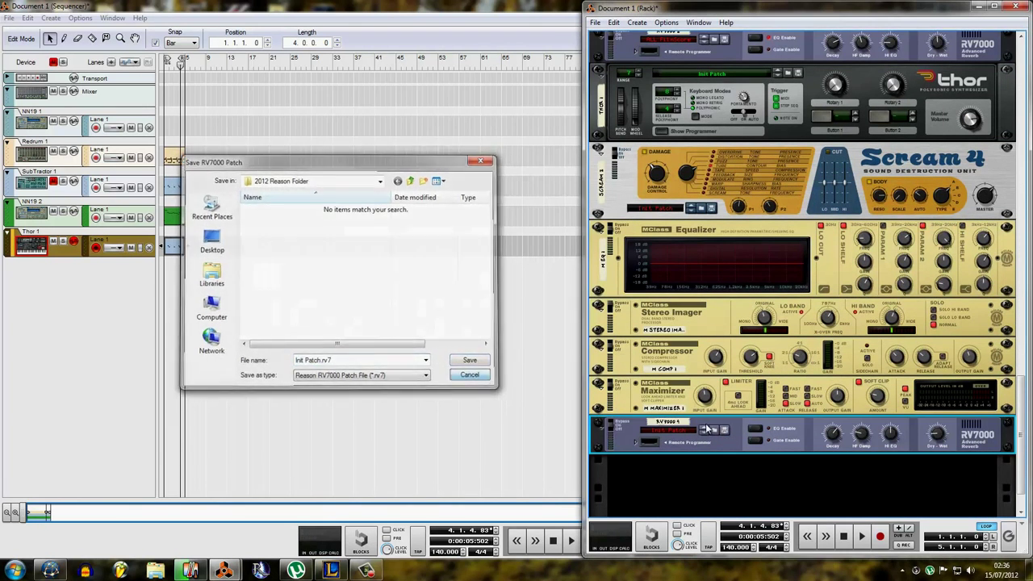
click(473, 376)
scroll(719, 448, up, 3)
right_click(706, 234)
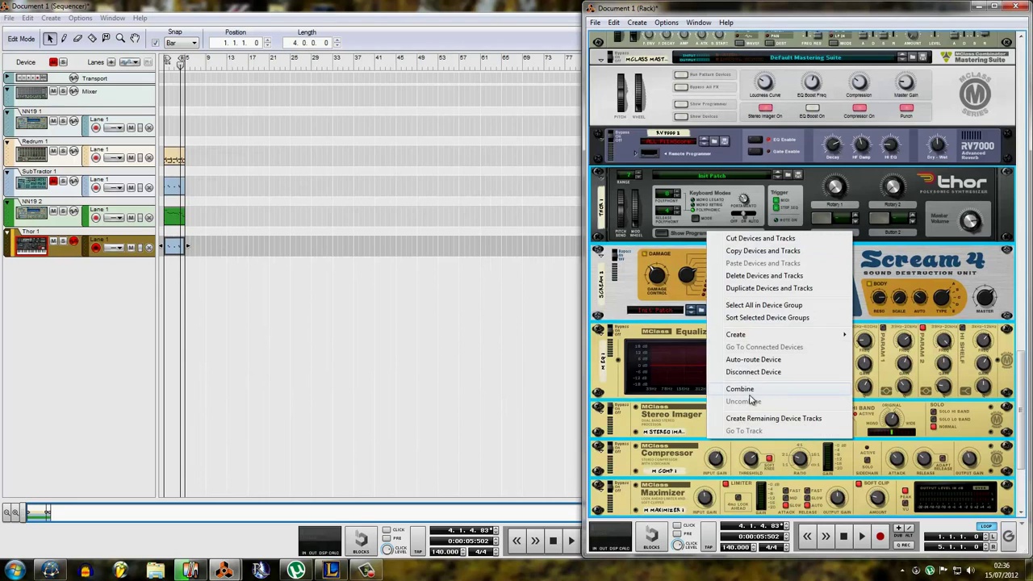
click(753, 401)
scroll(746, 369, up, 1)
scroll(747, 370, up, 6)
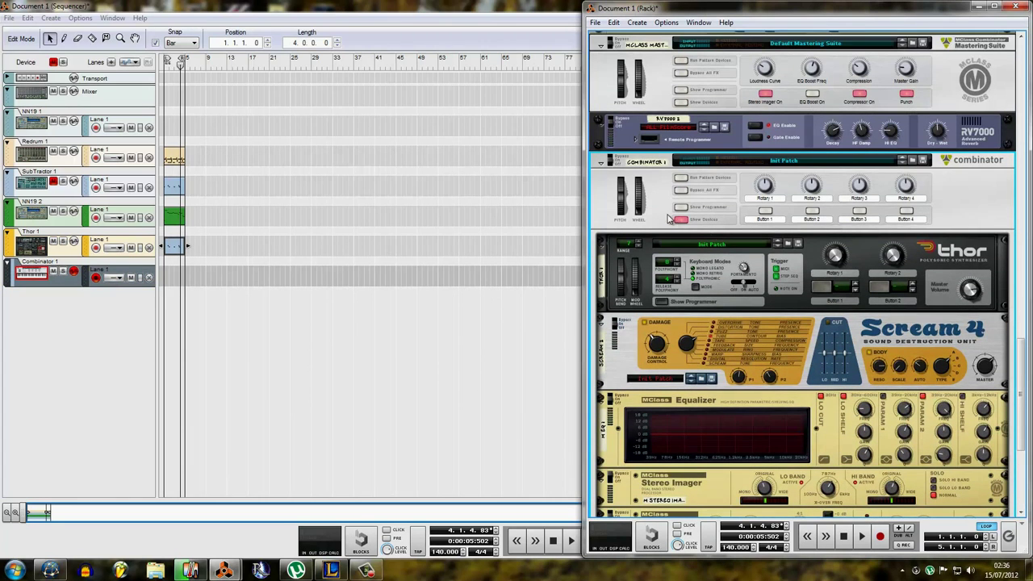
Move the four-bar Thor clip onto the Combinator 1 track and delete the Thor track without its device
click(175, 249)
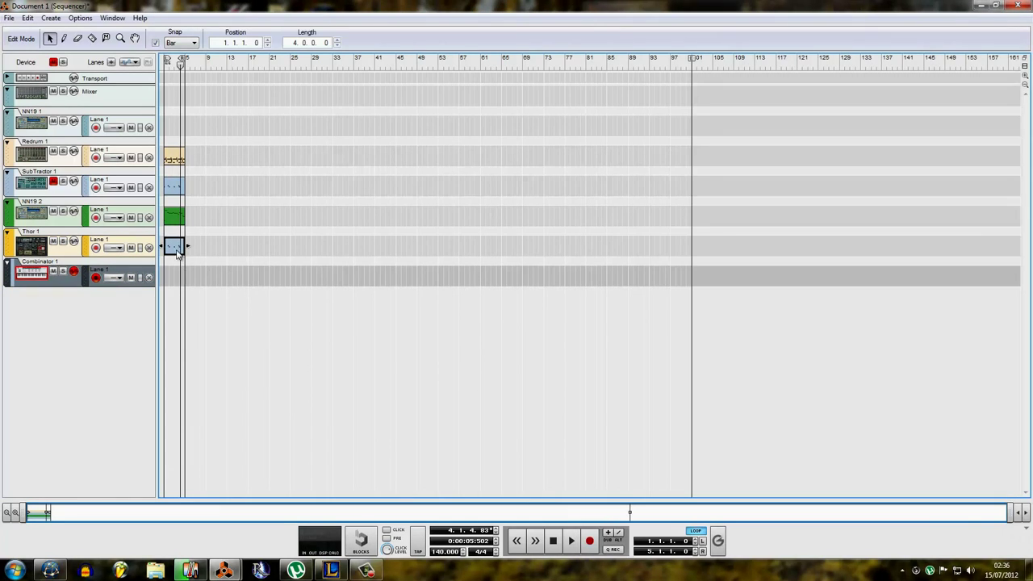
right_click(62, 242)
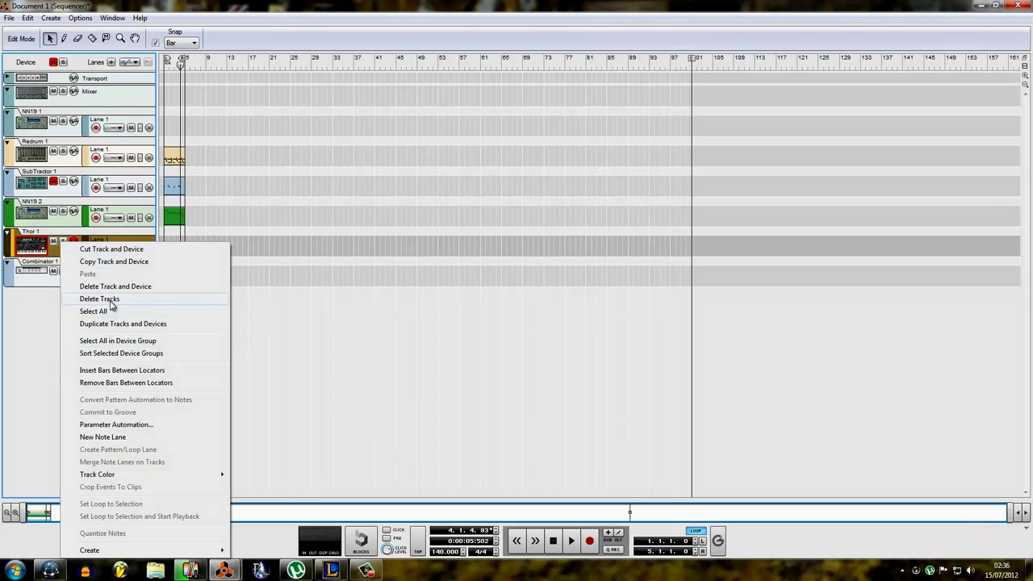
click(99, 298)
Hide the devices inside Combinator 1 in the rack
mouse_move(224, 571)
click(288, 508)
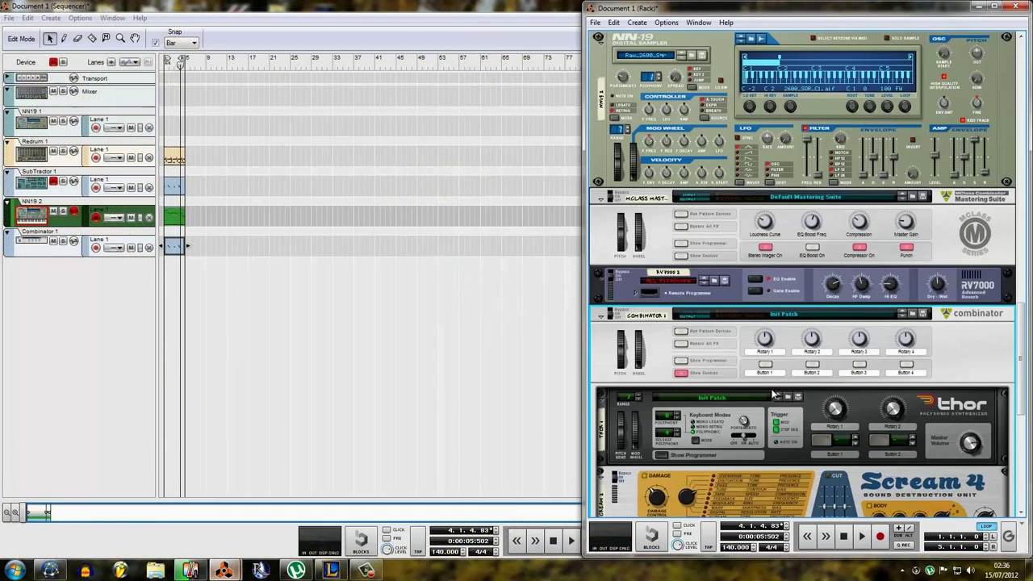
scroll(718, 379, down, 3)
click(681, 239)
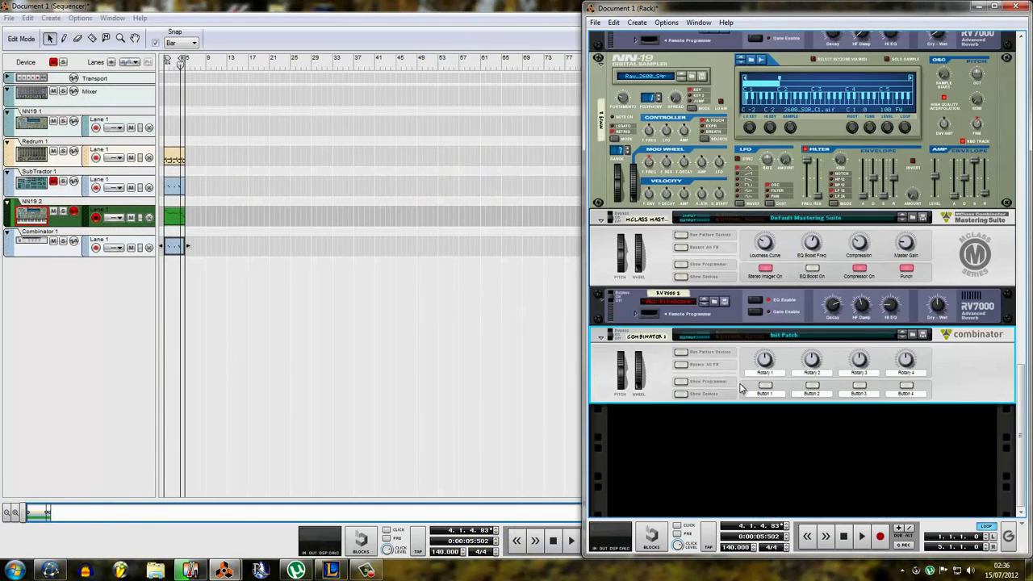
right_click(743, 394)
click(724, 367)
Select the Combinator 1 track and shift its four-bar clip to about bar 12
click(45, 258)
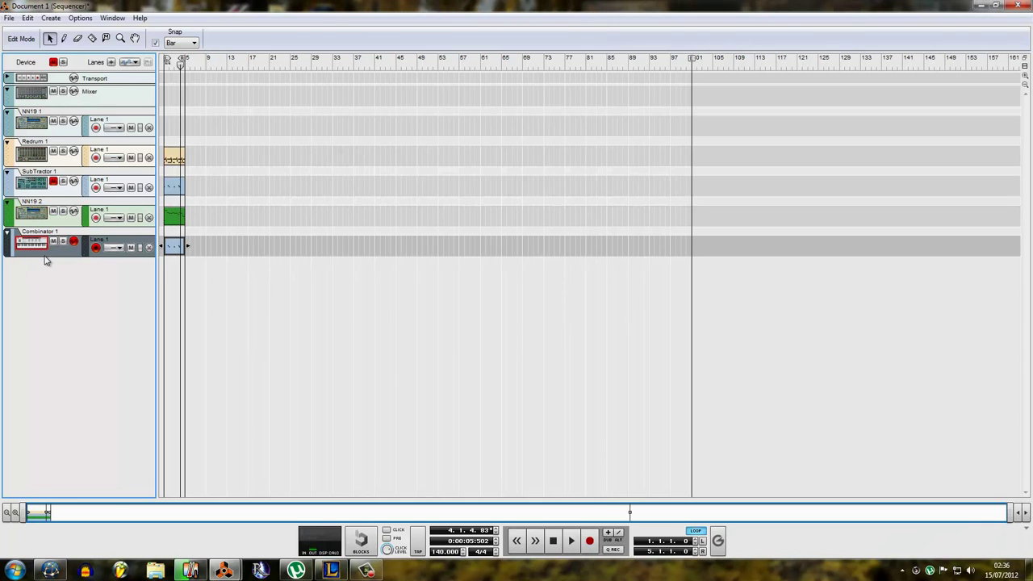
mouse_move(218, 571)
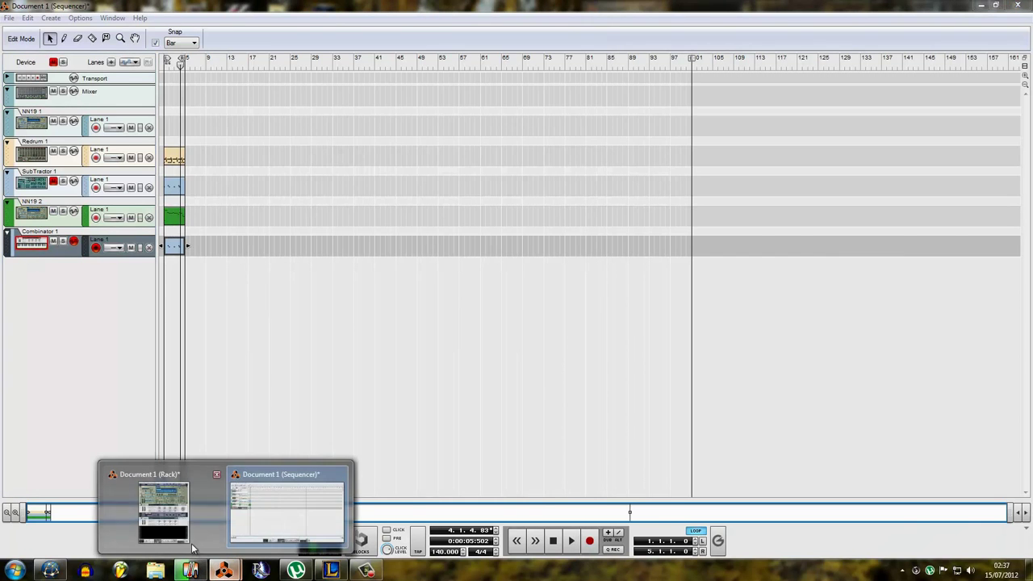
click(161, 509)
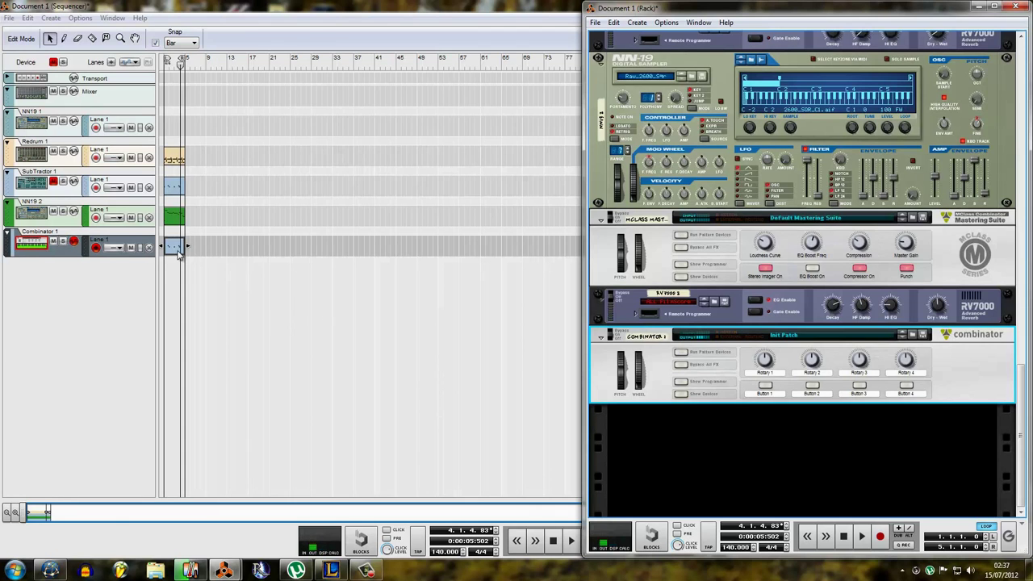
drag(180, 253, 232, 246)
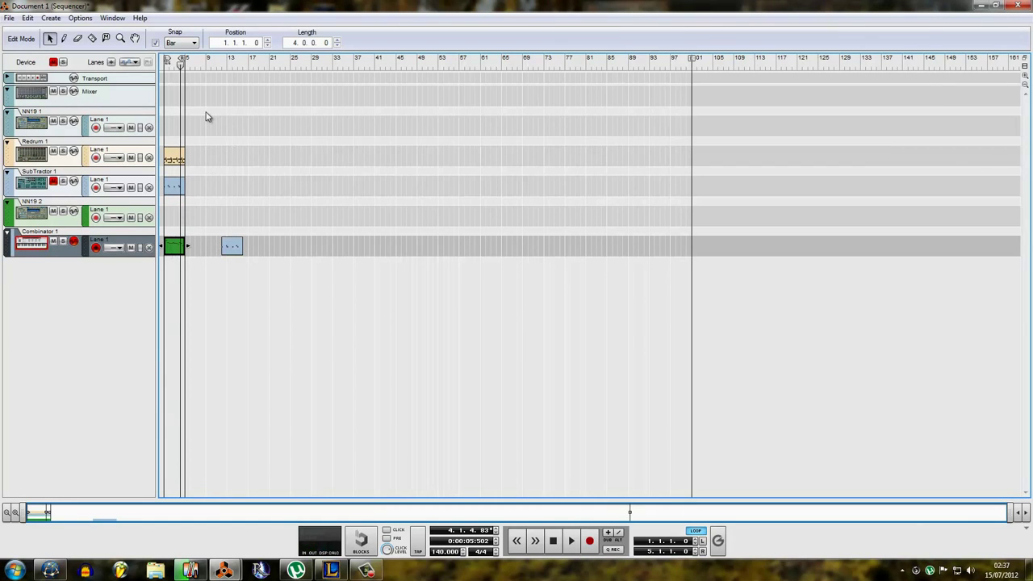
Copy the NN19 2 clip to bar 1 of the Combinator 1 track and transpose its notes up two octaves
double_click(174, 246)
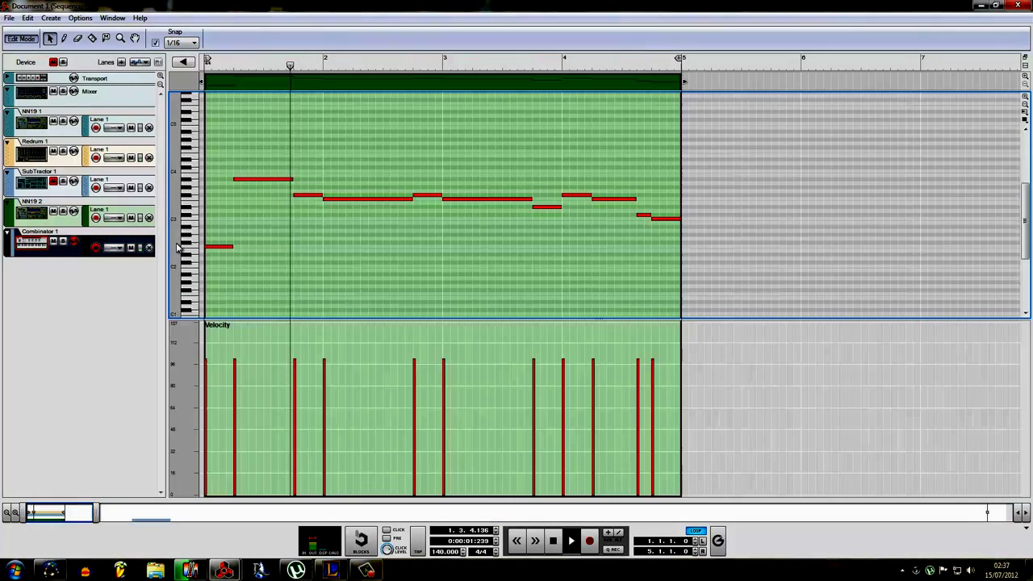
key(shift+Tab)
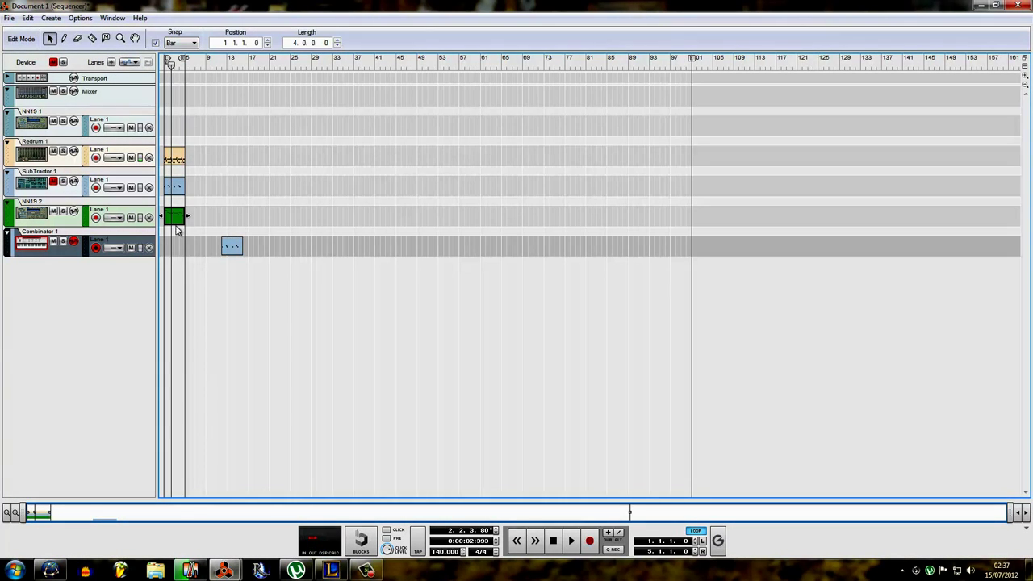
double_click(176, 248)
drag(214, 246, 208, 150)
key(shift+Tab)
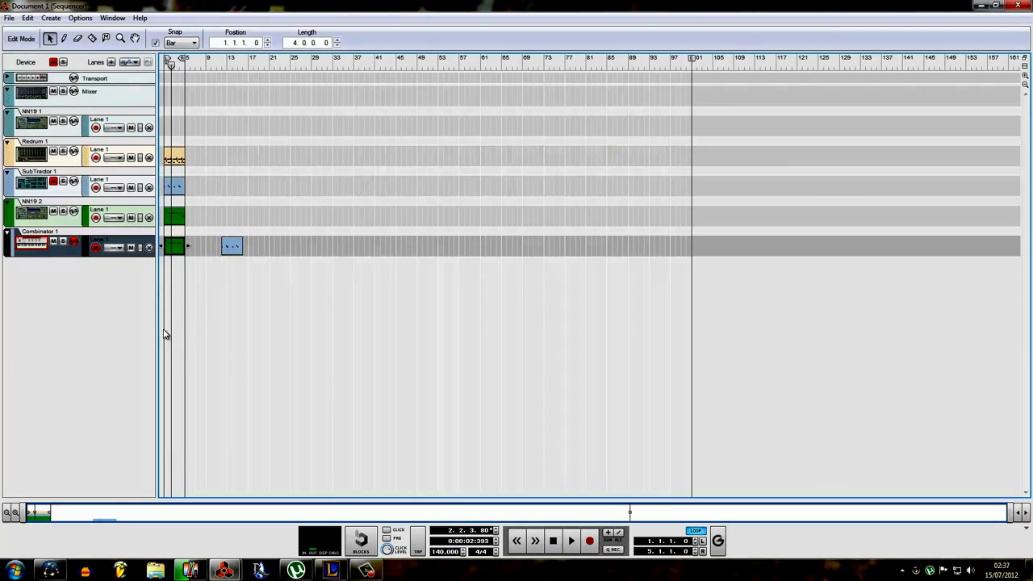
Solo the Combinator 1 track, play back its green clip, and try the Combinator's pitch bend up to 8,191
click(63, 242)
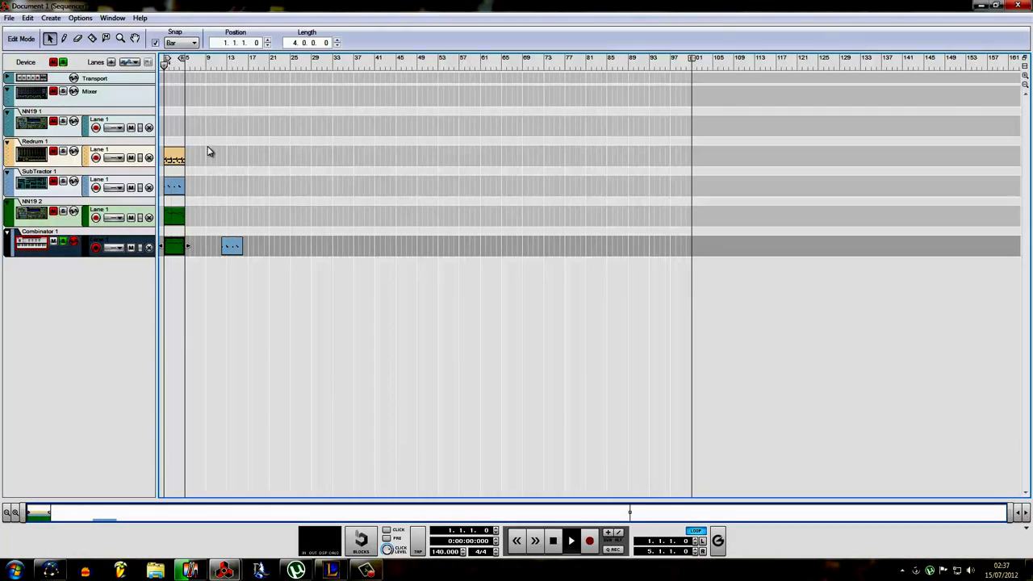
click(207, 154)
key(space)
double_click(173, 247)
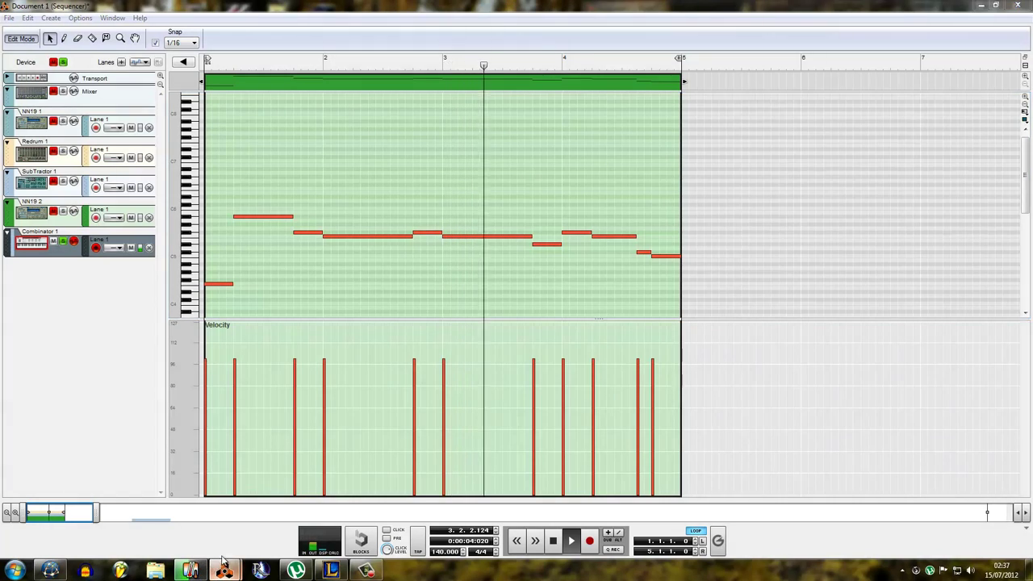
key(F6)
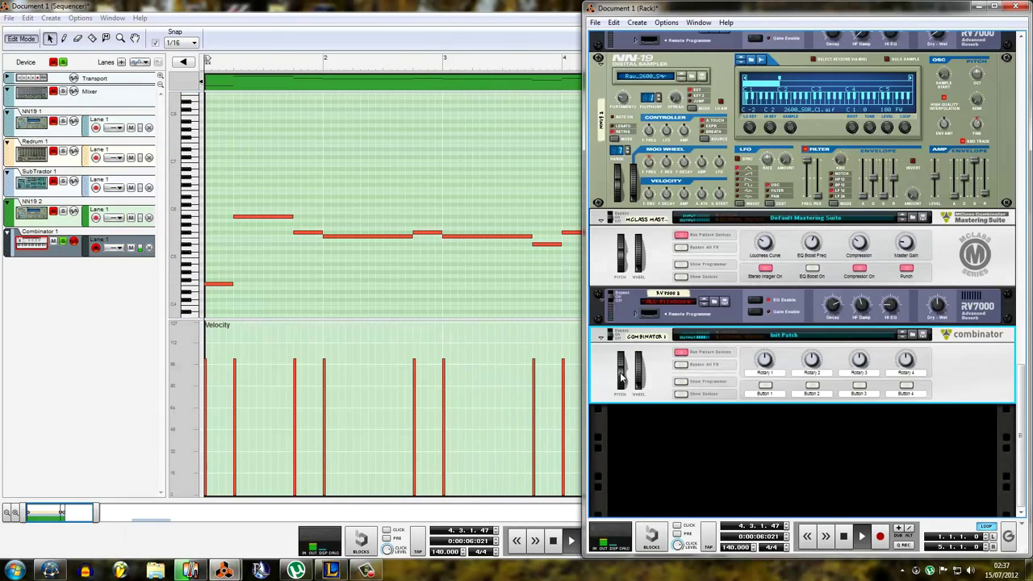
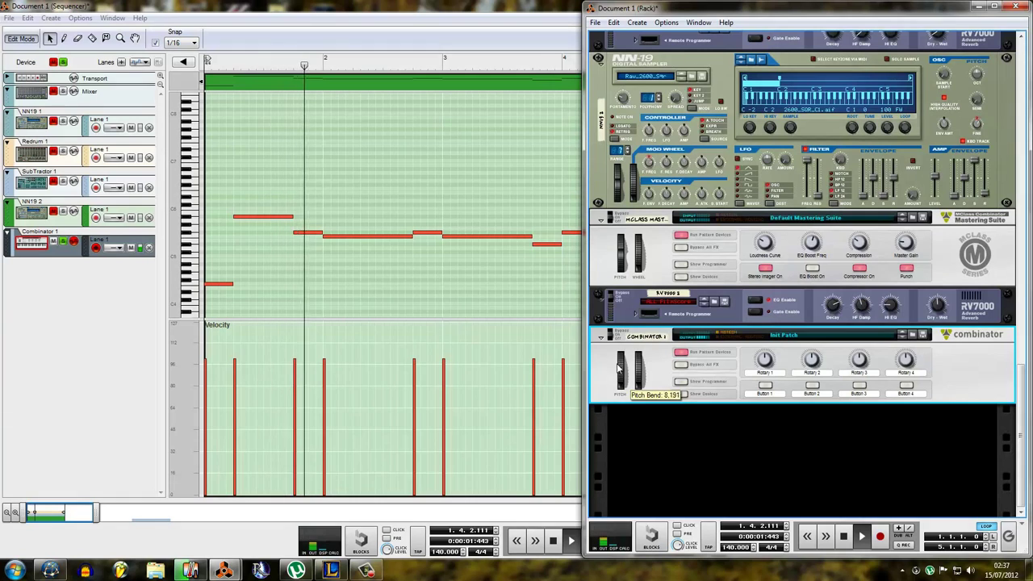
drag(619, 388, 611, 355)
Delete the green clip at bar 1 of the Combinator 1 track and turn off the track's solo
key(shift+Tab)
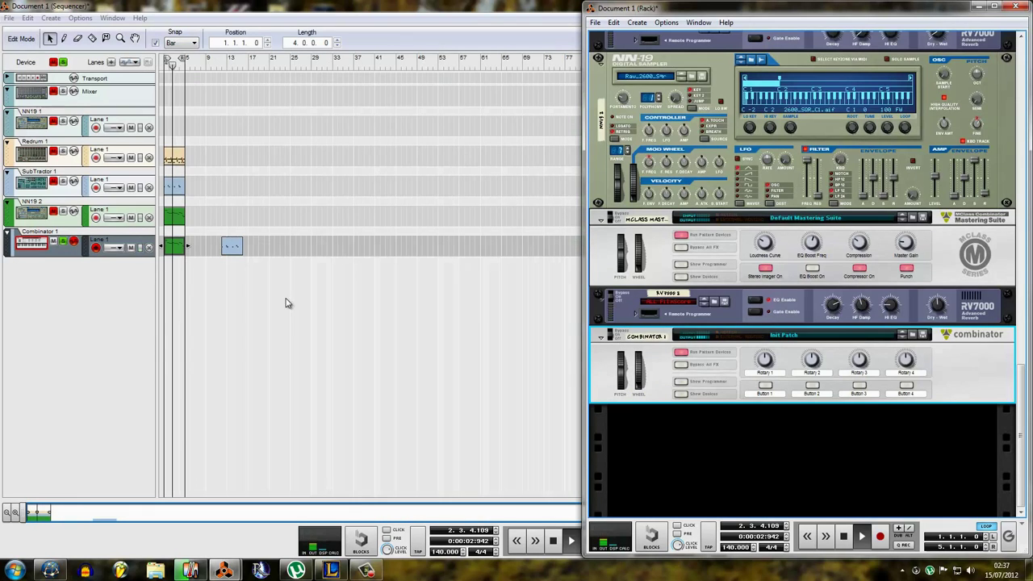
click(160, 239)
drag(177, 246, 300, 160)
key(Delete)
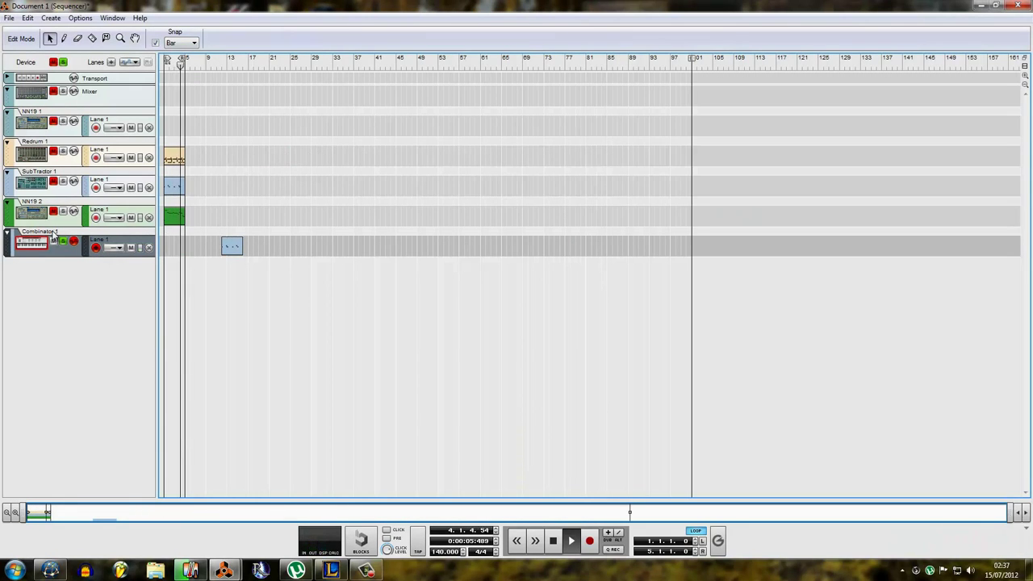
click(64, 241)
click(230, 208)
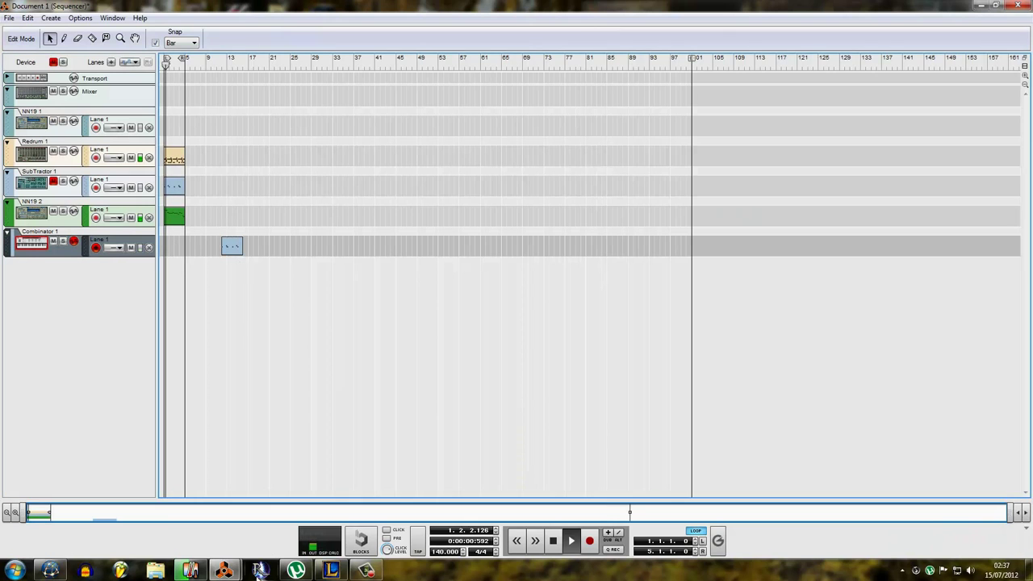
Duplicate Combinator 1 together with its track and auto-route the copy
click(226, 570)
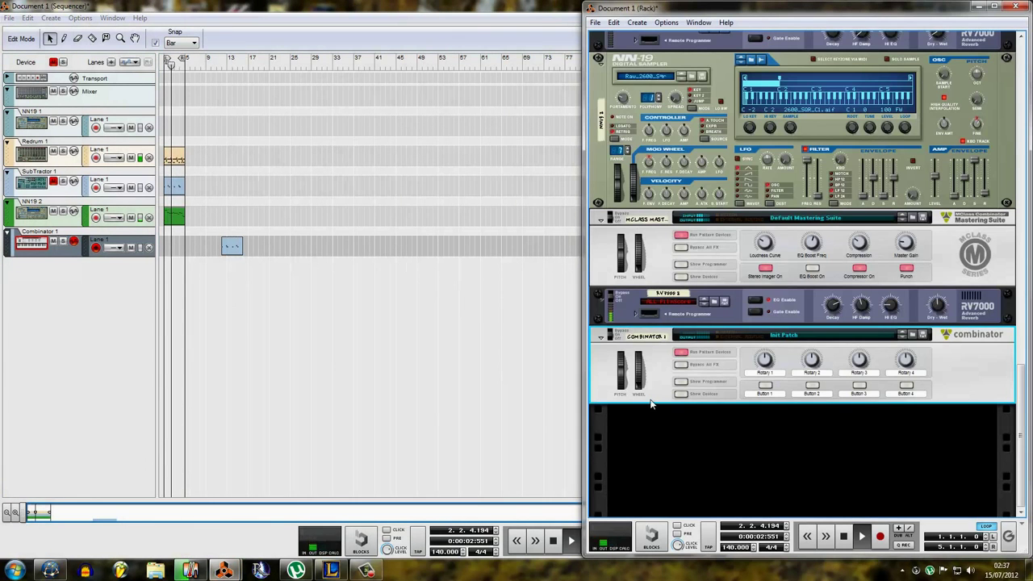
right_click(650, 398)
click(701, 165)
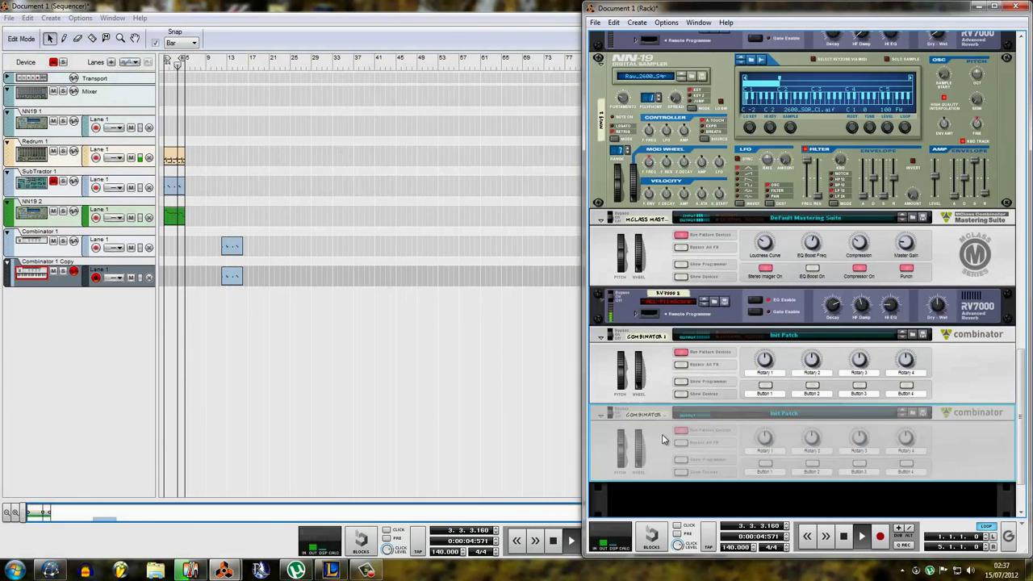
right_click(660, 435)
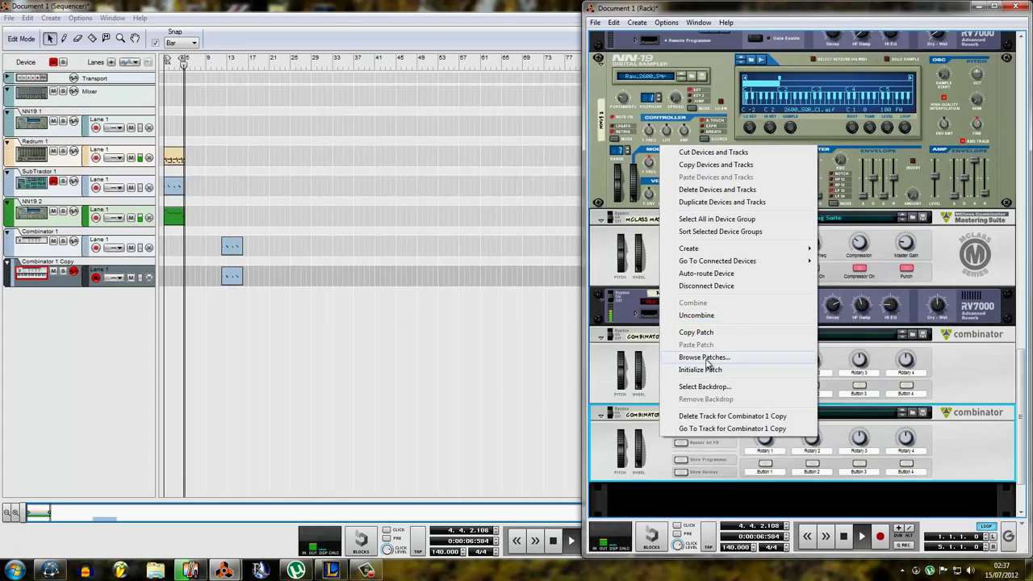
click(706, 273)
click(276, 269)
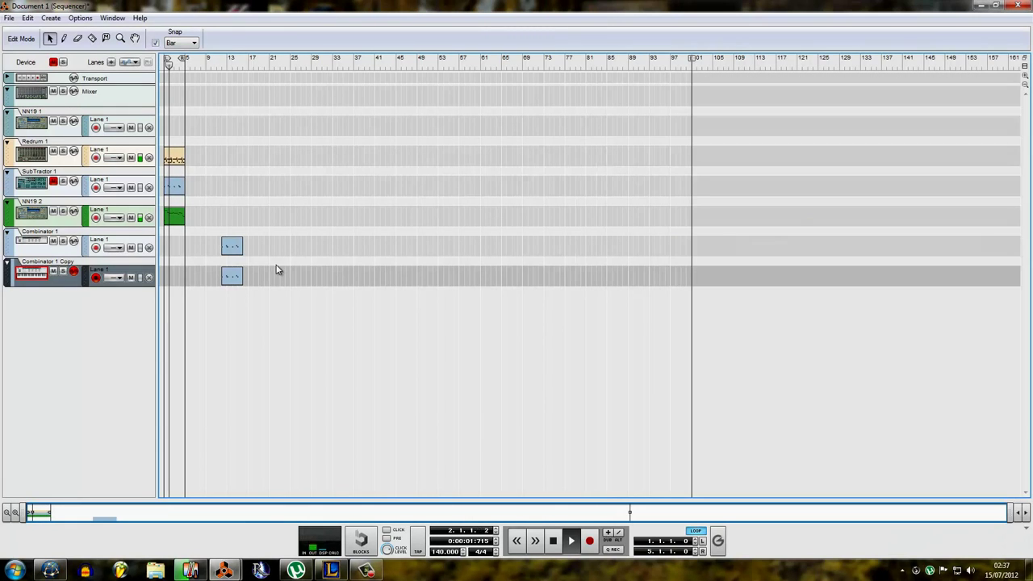
click(224, 569)
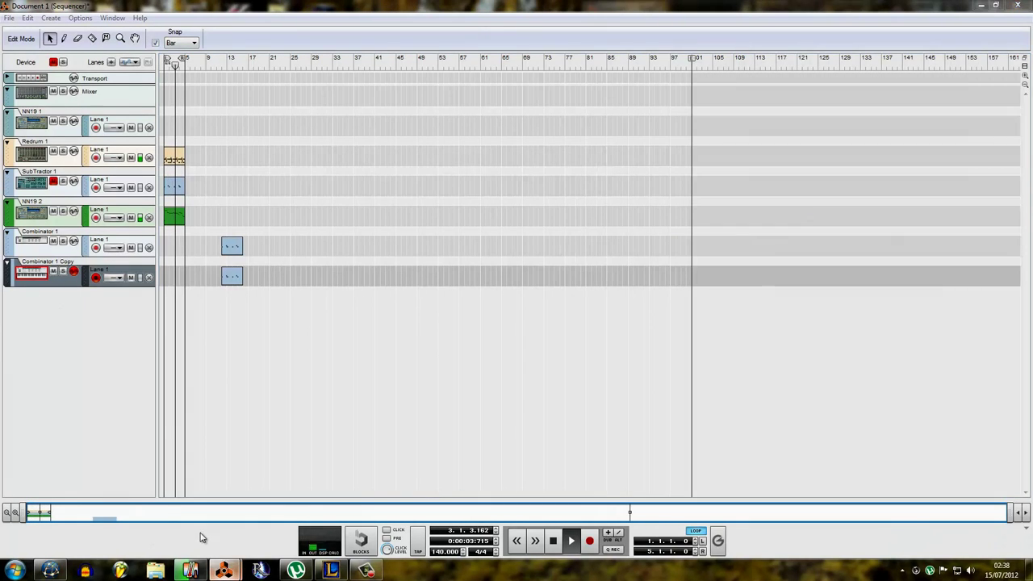
Review the programmer of the Thor inside the copied Combinator, and collapse that Combinator's devices in the rack
click(182, 525)
click(683, 472)
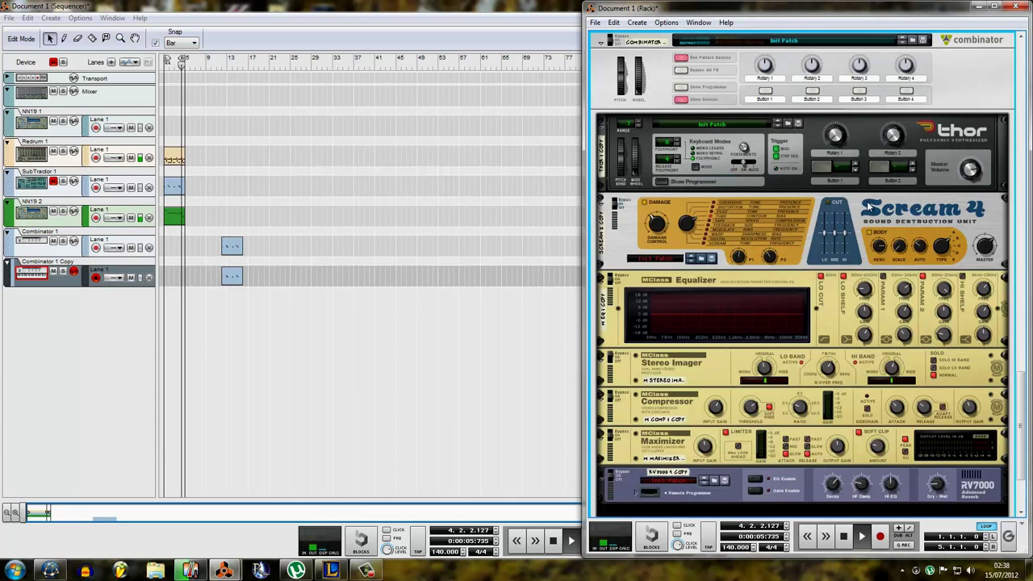
click(663, 181)
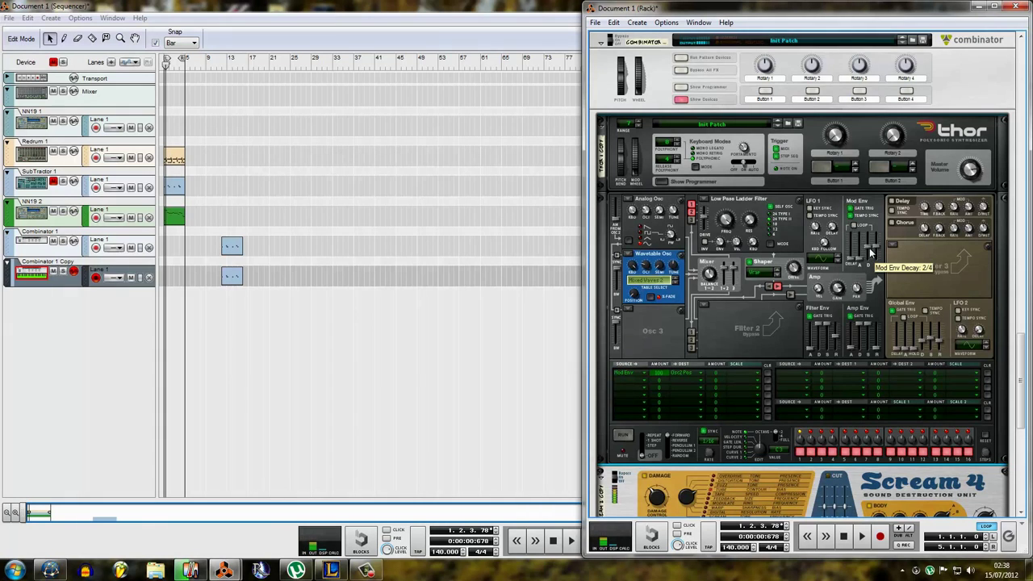
click(664, 183)
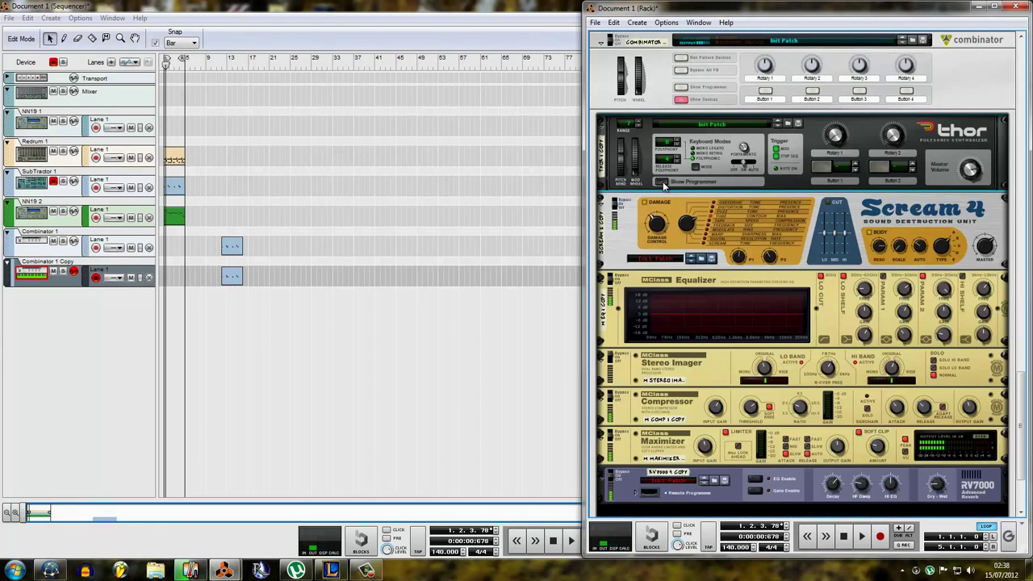
click(681, 99)
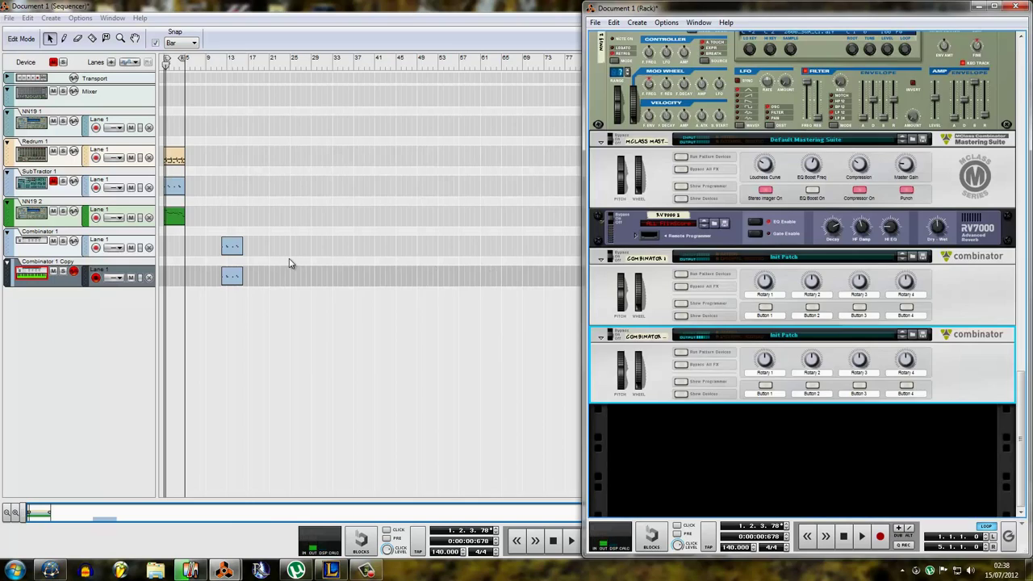
Move the blue clips on the Combinator 1 Copy and Combinator 1 tracks to bar 1
click(231, 276)
drag(231, 276, 171, 276)
double_click(171, 276)
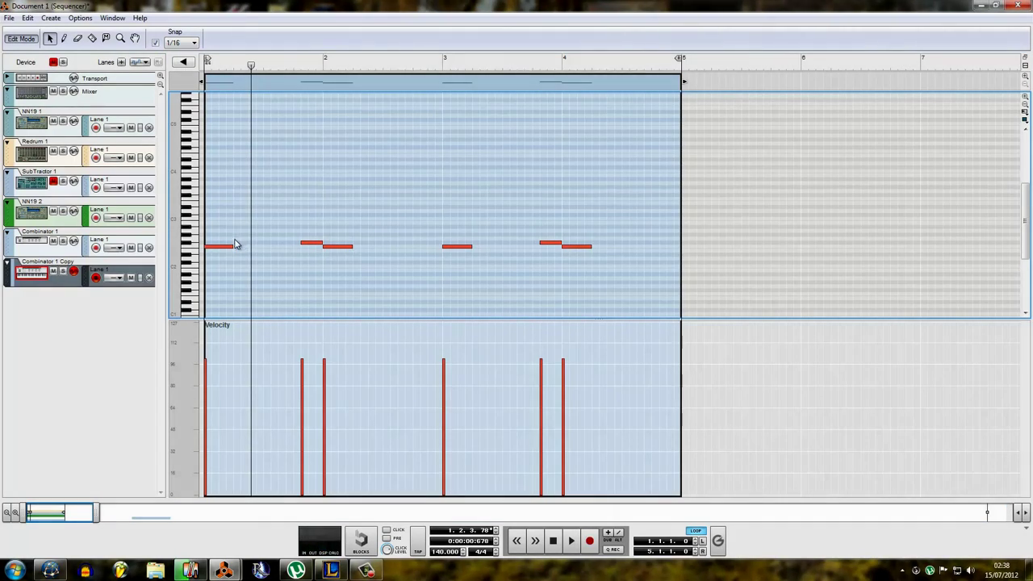
key(ctrl+e)
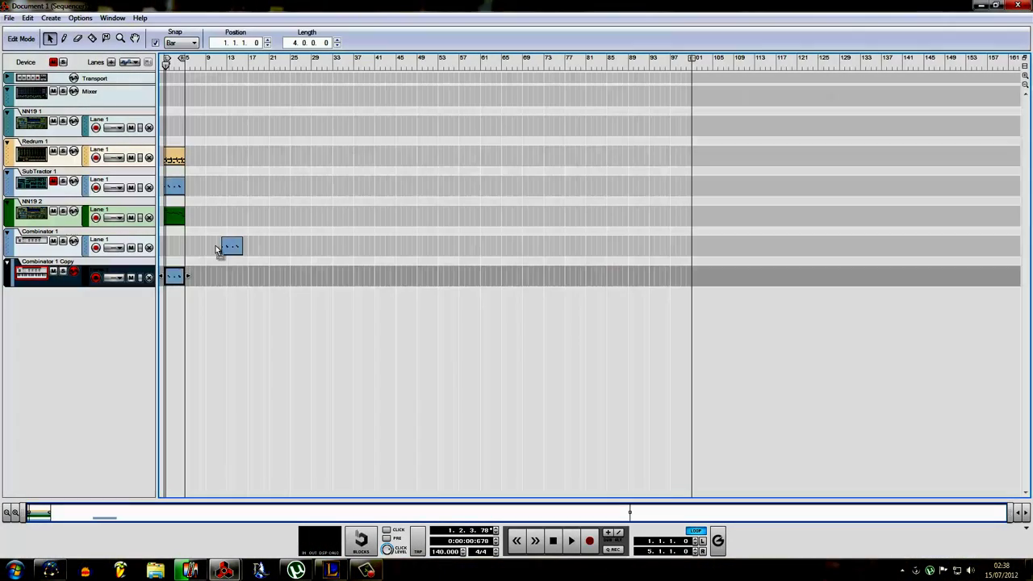
drag(224, 248, 167, 252)
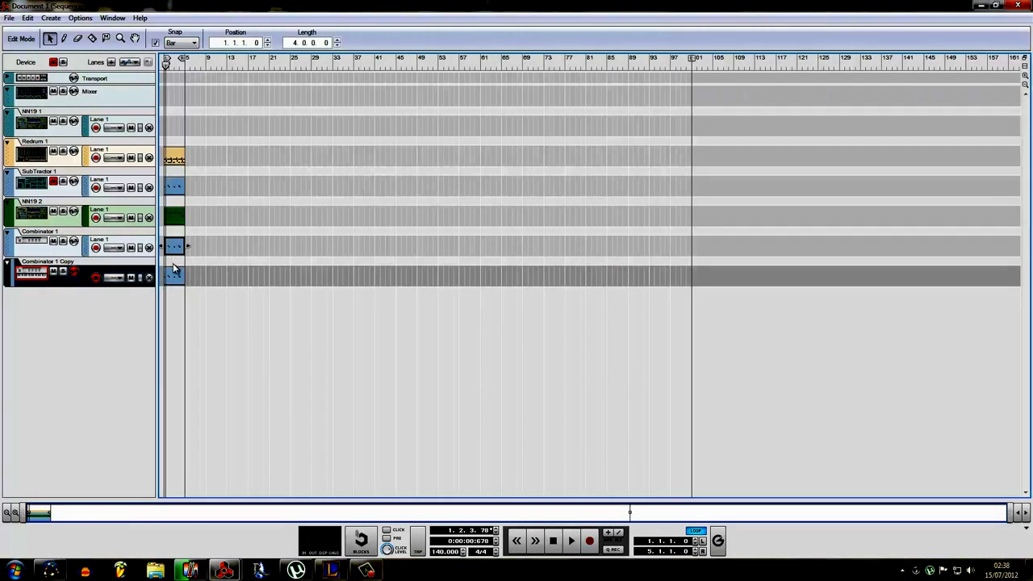
In the Combinator 1 Copy clip, replace the first three notes with four consecutive F2 notes, each 0.0.2.0 long, starting at 1.2.1.0
double_click(173, 273)
key(w)
mouse_move(235, 246)
mouse_down()
mouse_move(282, 246)
mouse_move(331, 265)
mouse_up()
click(223, 247)
key(Delete)
key(Delete)
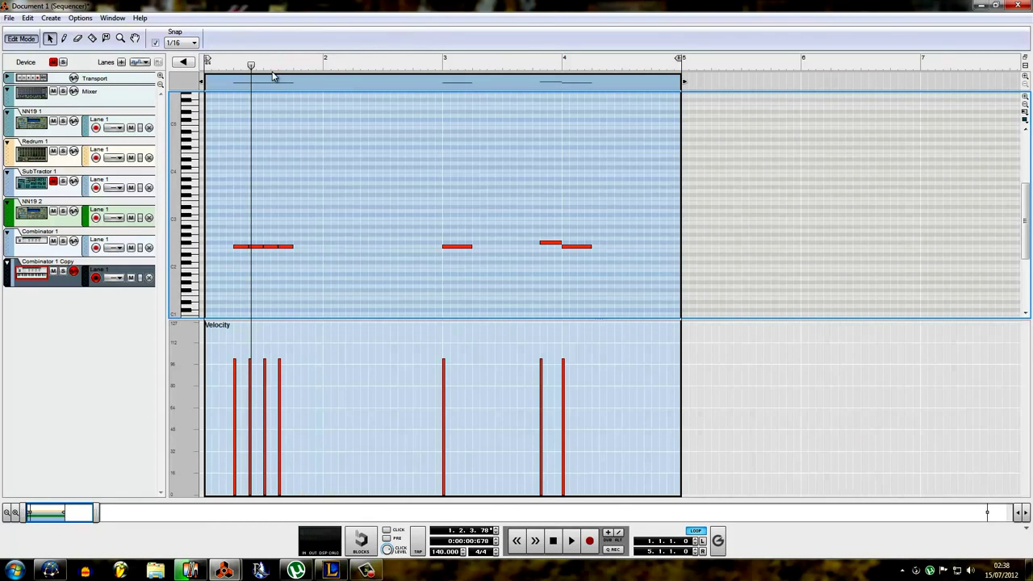
Play back the edited Combinator 1 Copy clip and shorten all its notes by 1/16, making the four repeated F2 notes 0.0.1.0 long
key(space)
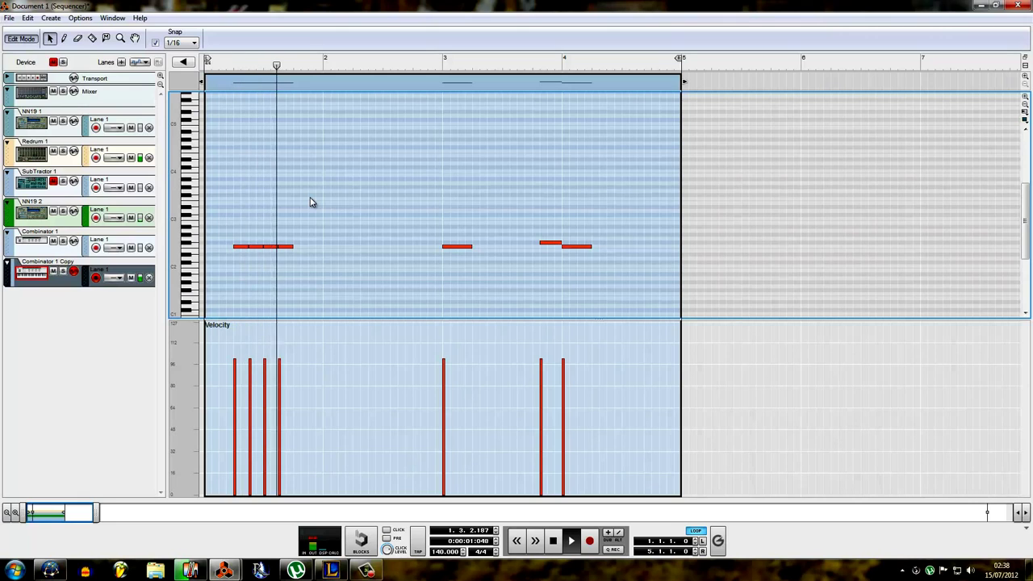
key(space)
click(242, 246)
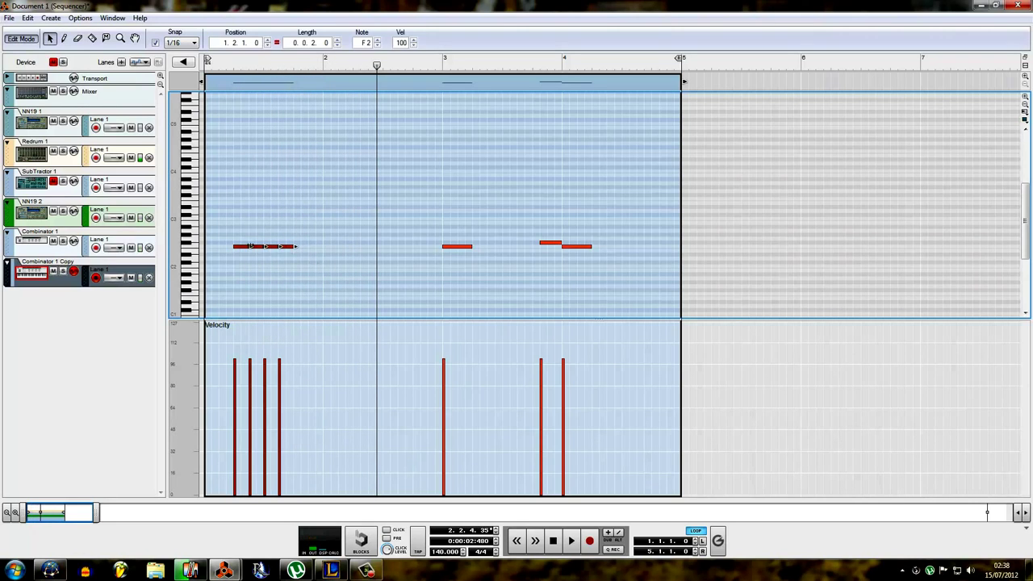
key(ctrl+a)
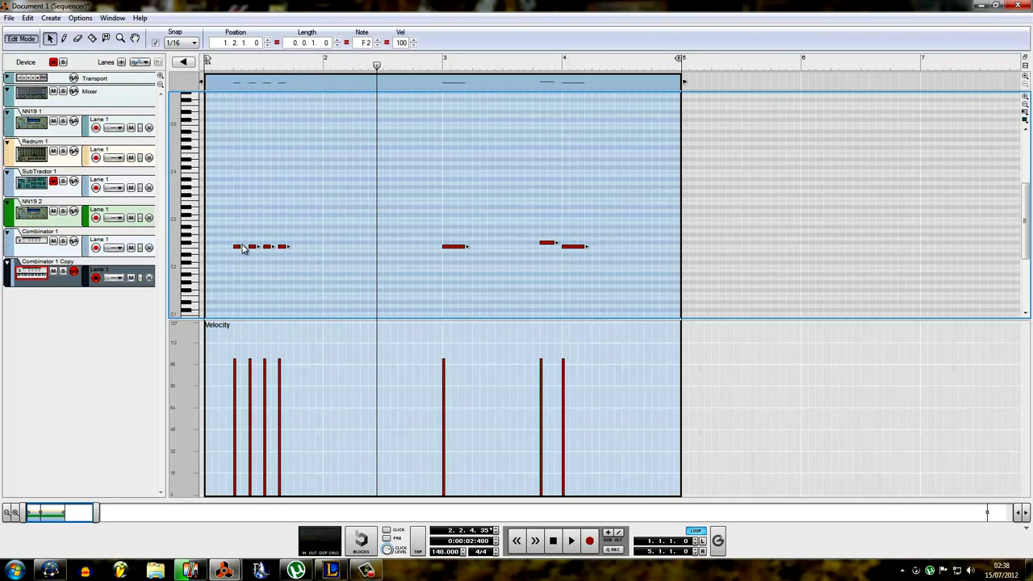
Play the loop from the start to hear the current Combinator 1 Copy pattern
key(shift+Return)
click(284, 160)
key(space)
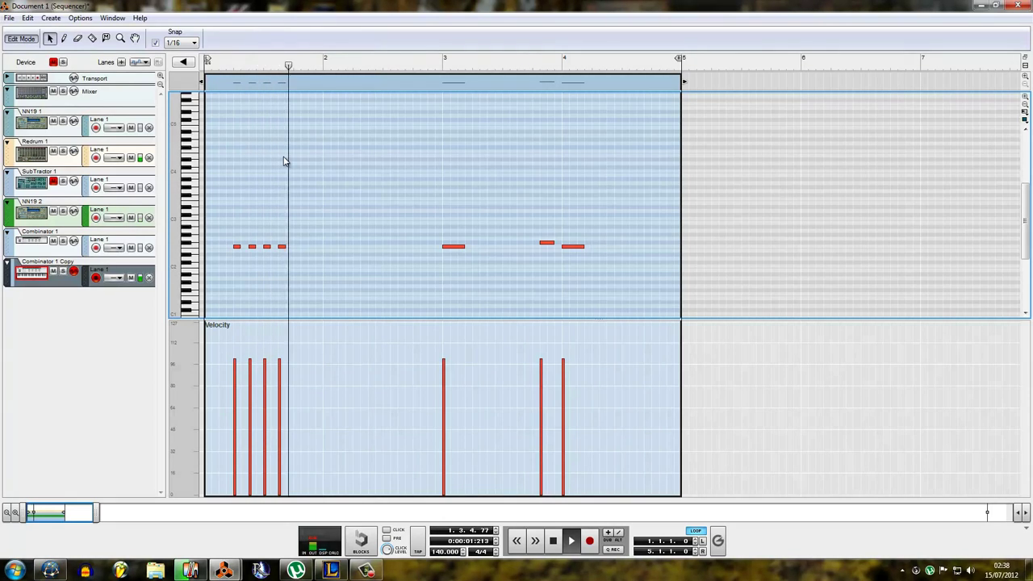
Show the devices inside Combinator 1 Copy in the rack and expand Thor's programmer
key(F6)
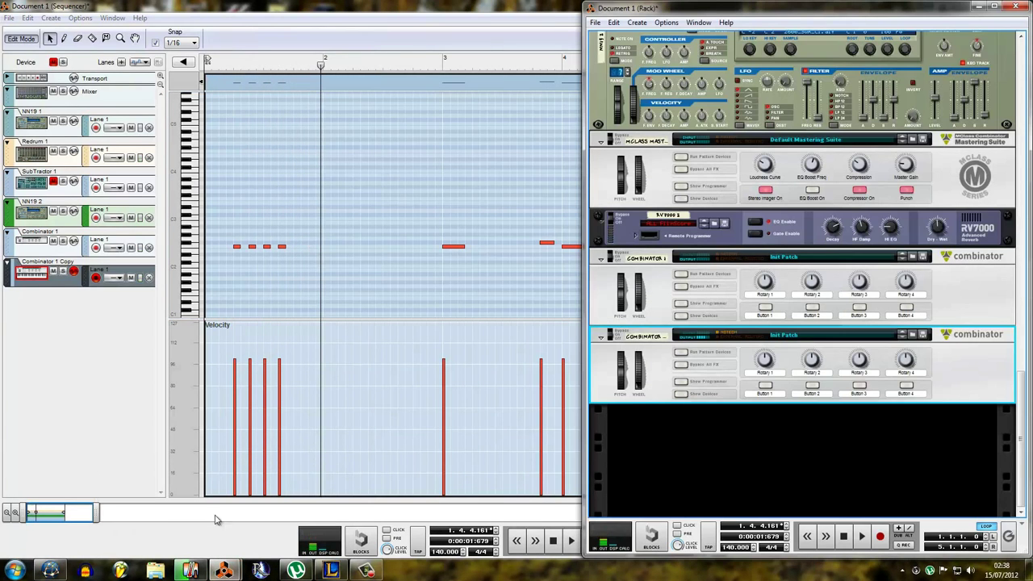
click(682, 394)
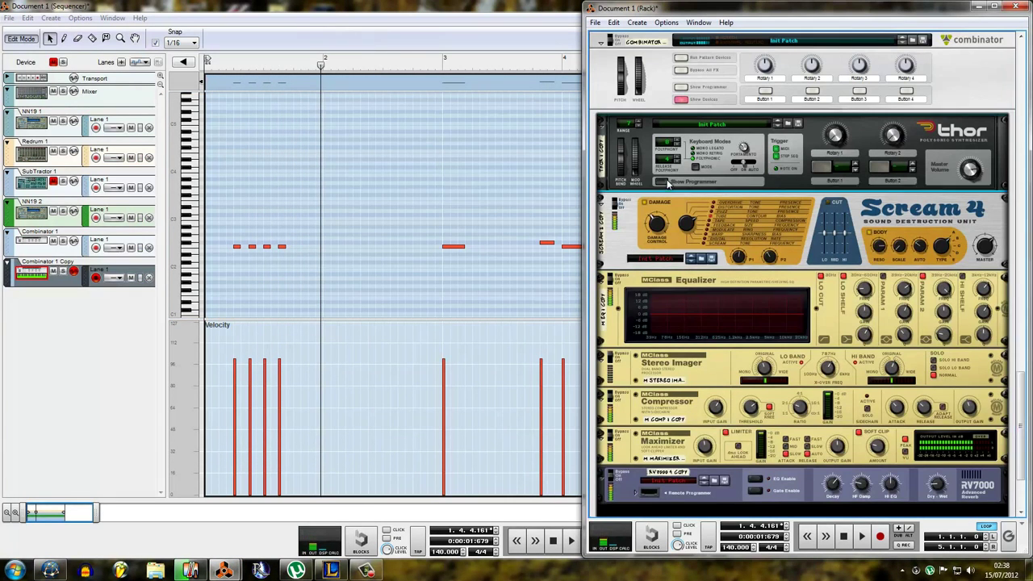
click(742, 182)
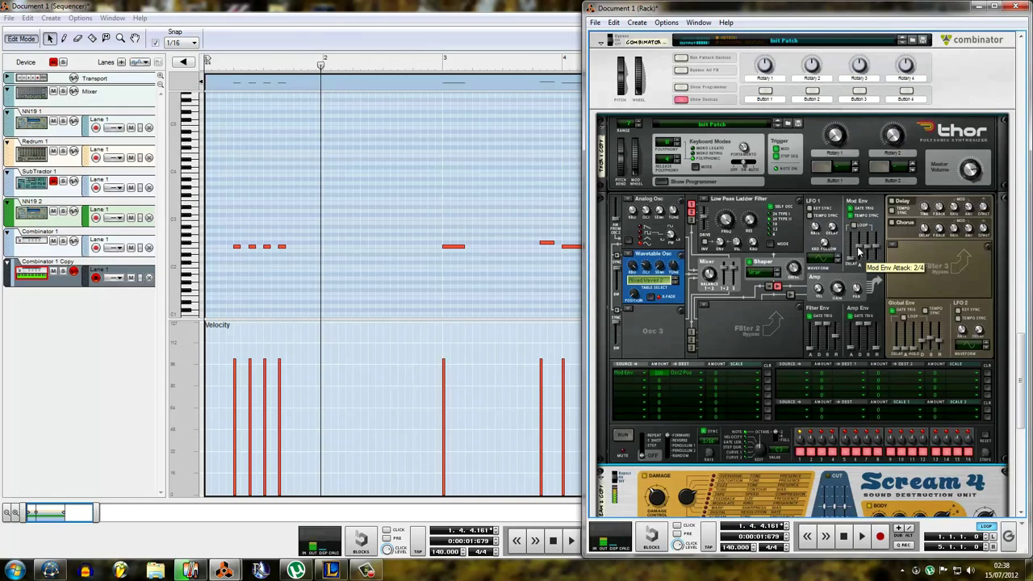
Lengthen the four opening F2 notes to 0.0.2.0 and set the snap value to 1/8T
click(206, 60)
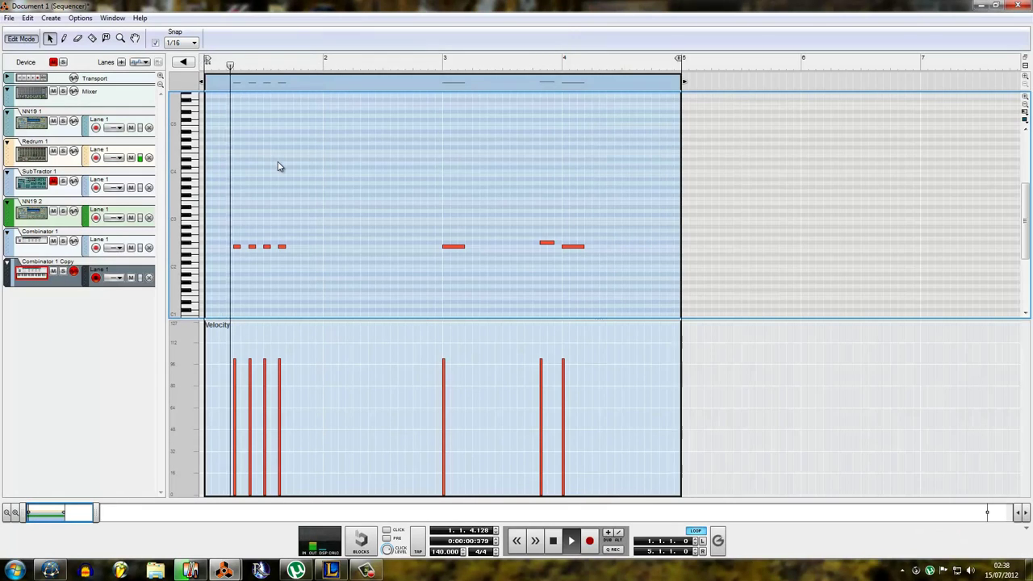
key(space)
drag(300, 270, 240, 242)
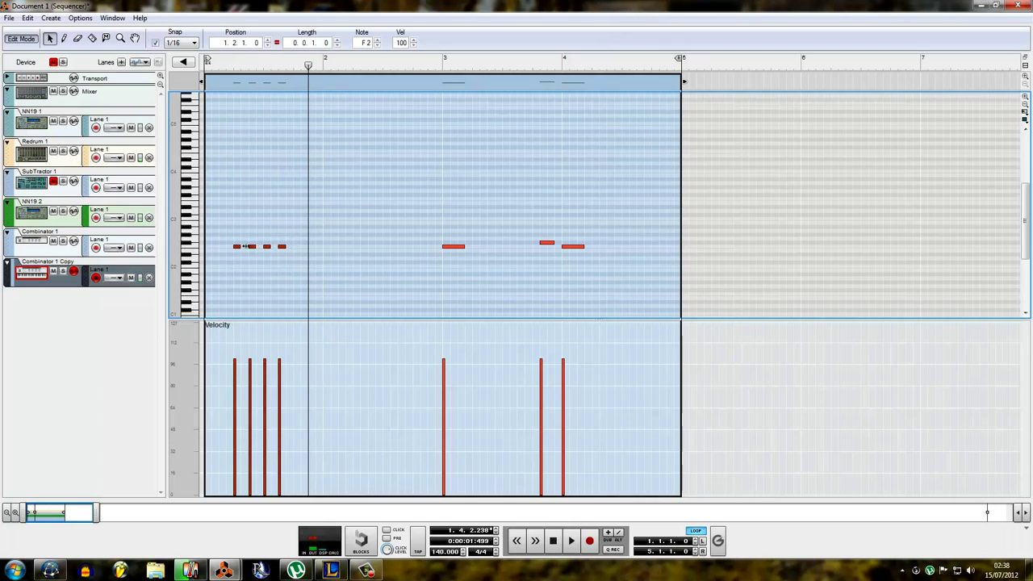
click(181, 42)
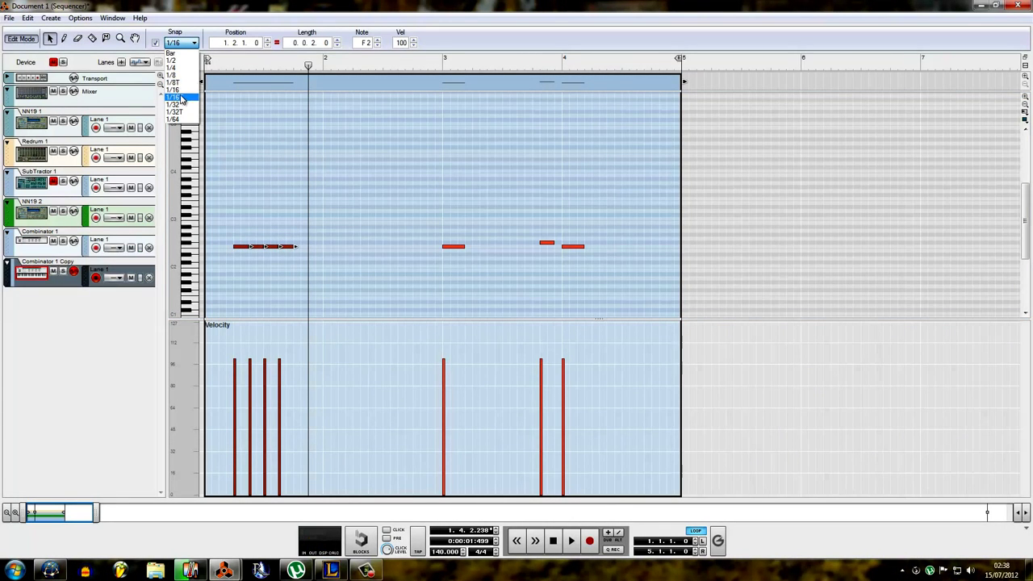
click(181, 98)
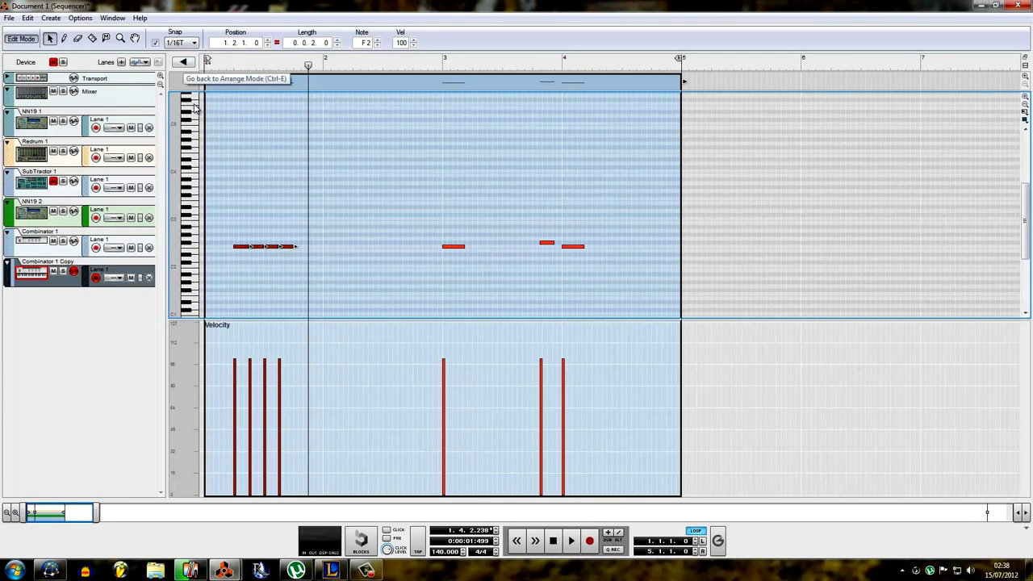
click(182, 42)
click(181, 83)
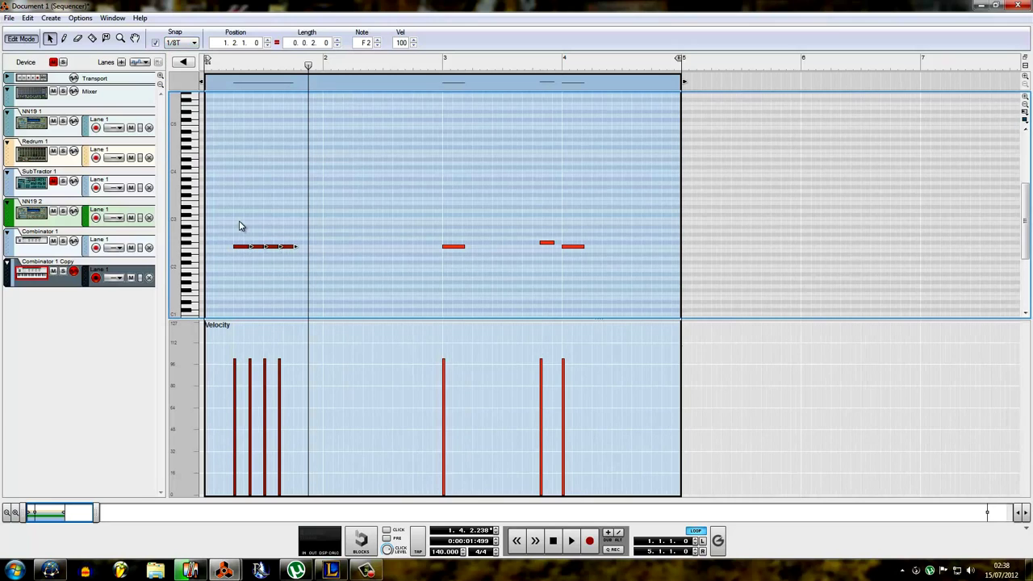
Replace the four opening notes with five consecutive F2 notes of length 0.0.1.80, starting at 1.2.1.0
scroll(279, 258, down, 1)
key(Delete)
key(w)
click(238, 224)
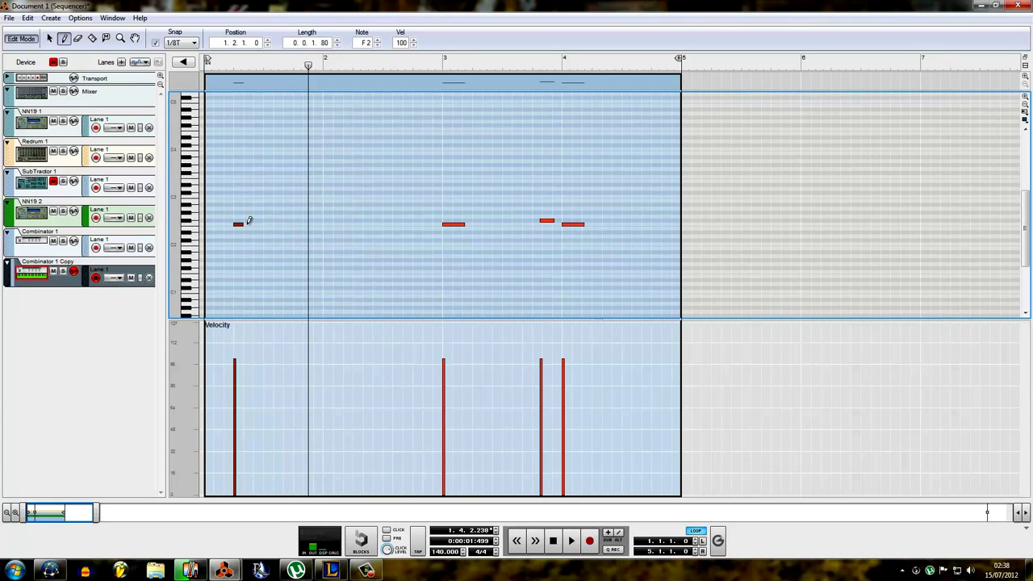
click(49, 37)
Play the loop from the start to check the triplet run of F2 notes
key(shift+Return)
key(shift+Return)
key(space)
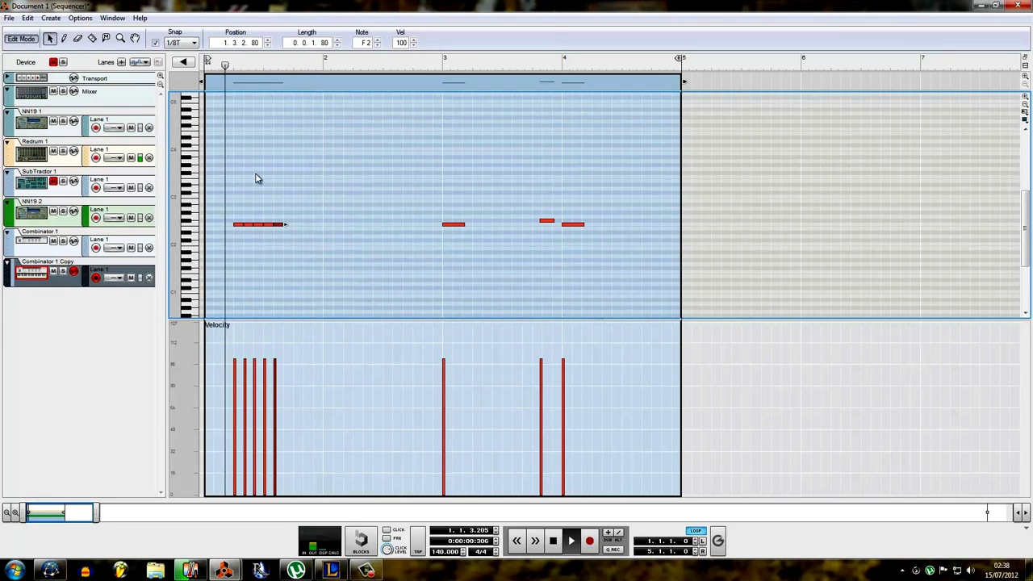
click(255, 173)
key(space)
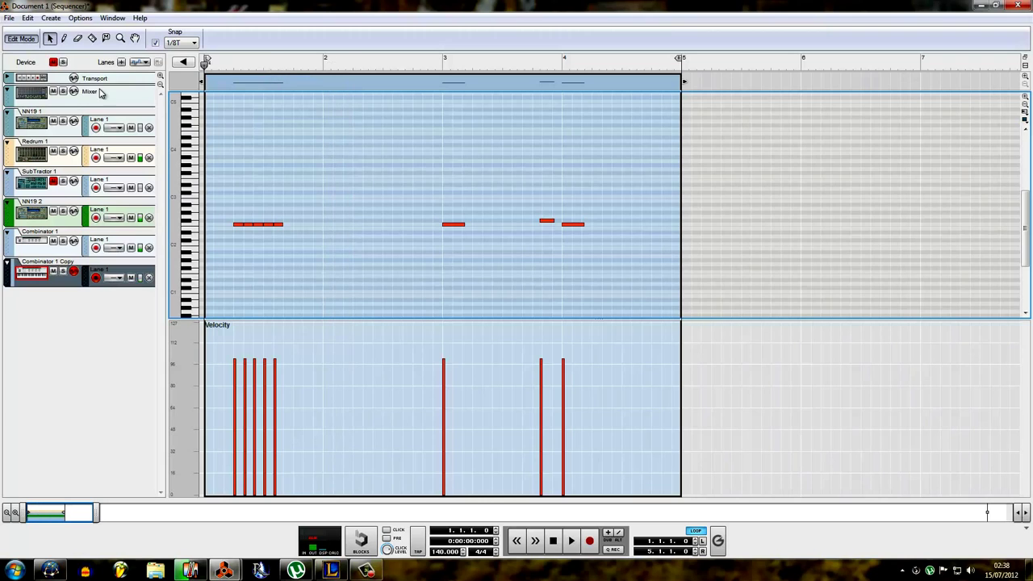
key(space)
Add a sixth F2 triplet note at 1.3.3.160, directly after the existing run in bar 1
key(w)
click(288, 223)
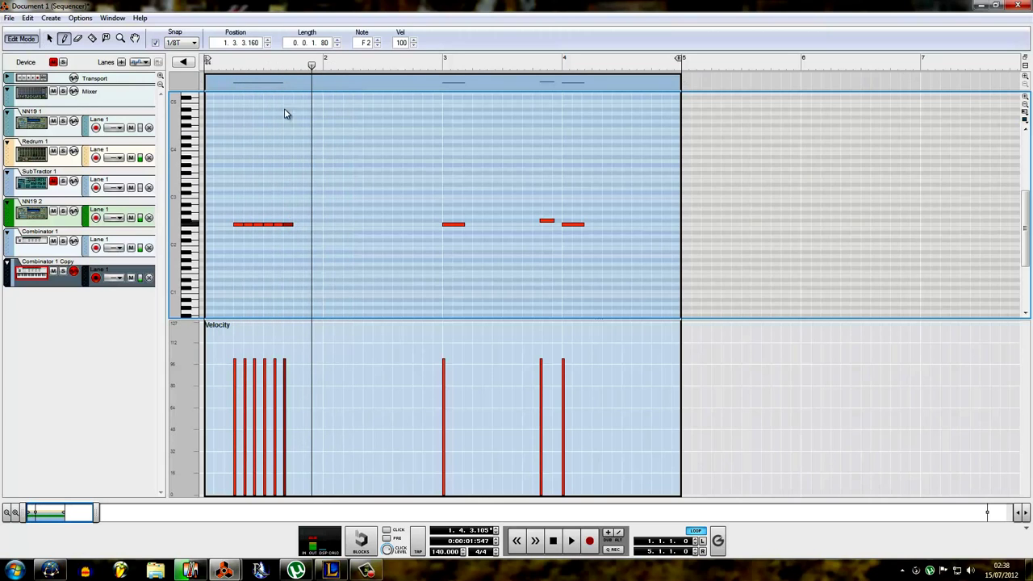
click(339, 224)
Play back the pattern to hear the extended six-note run
key(space)
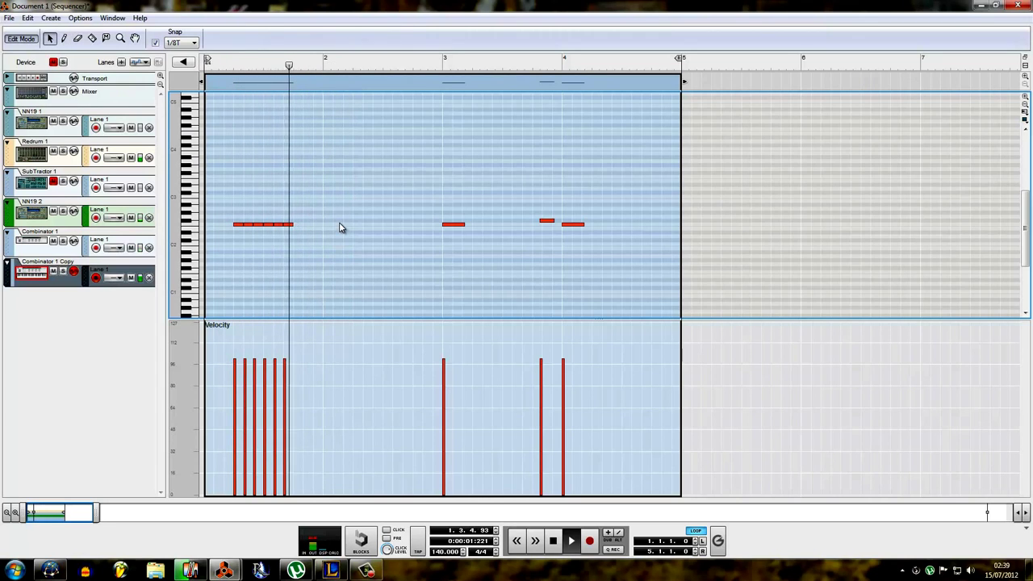
key(space)
key(q)
key(space)
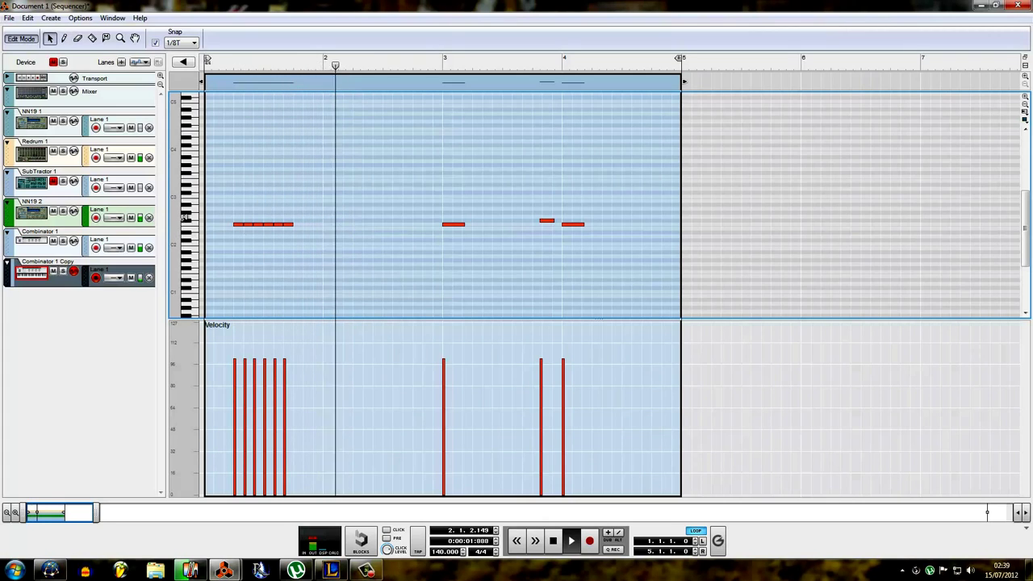
Copy the six-note F2 run from bar 1 into bar 2, starting at 2.2.1.0
key(space)
mouse_move(334, 238)
mouse_down()
mouse_move(260, 219)
mouse_move(229, 225)
mouse_move(353, 229)
mouse_up()
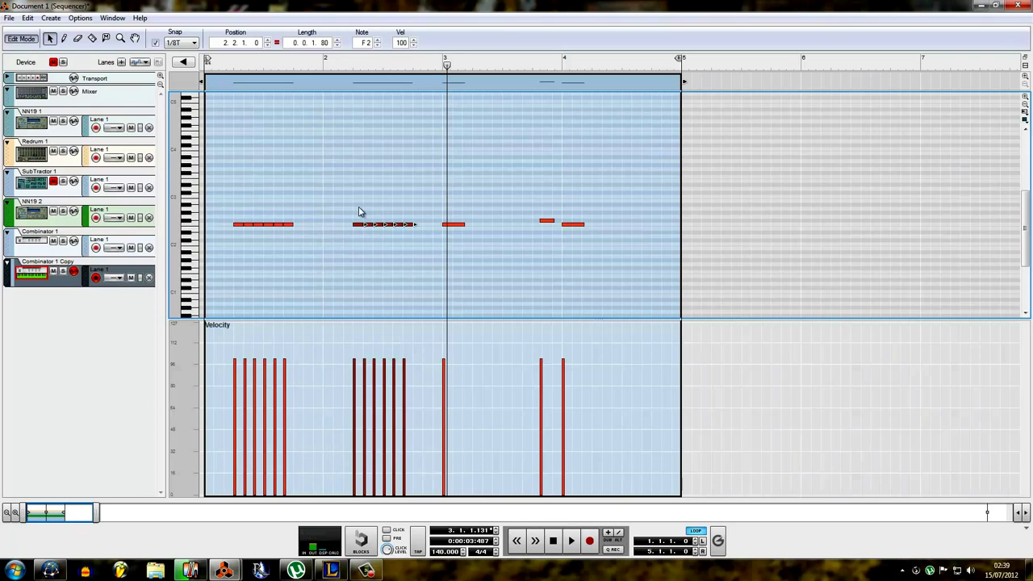
click(417, 243)
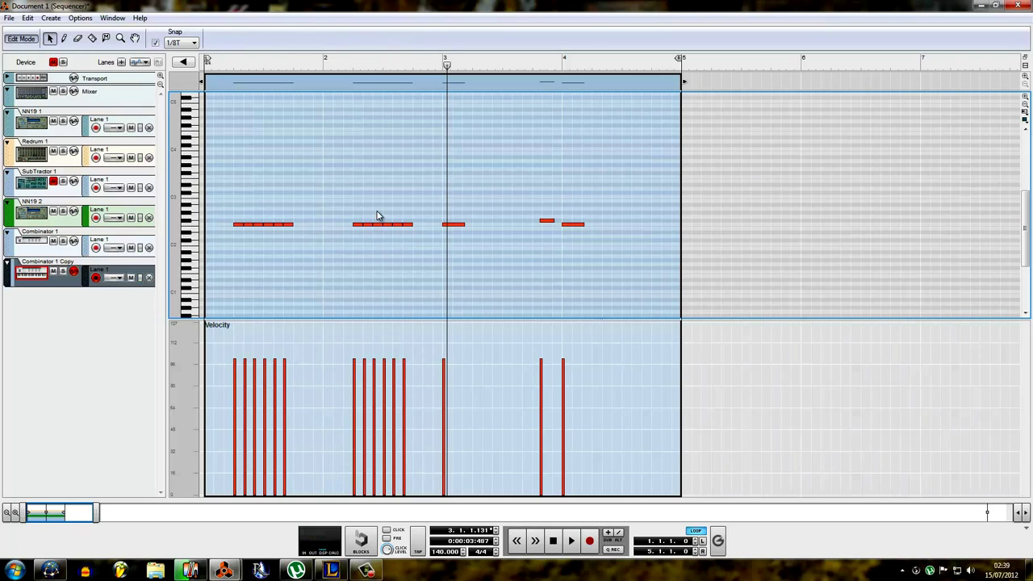
Move the middle two notes of the bar 2 run to C#3 and the last two to F#2, and play the loop
click(382, 226)
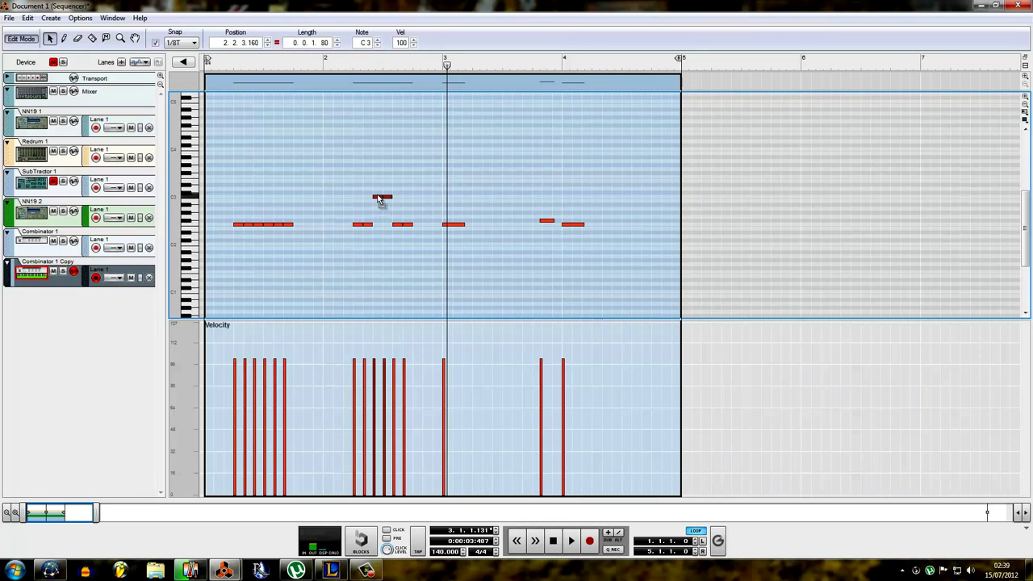
click(403, 226)
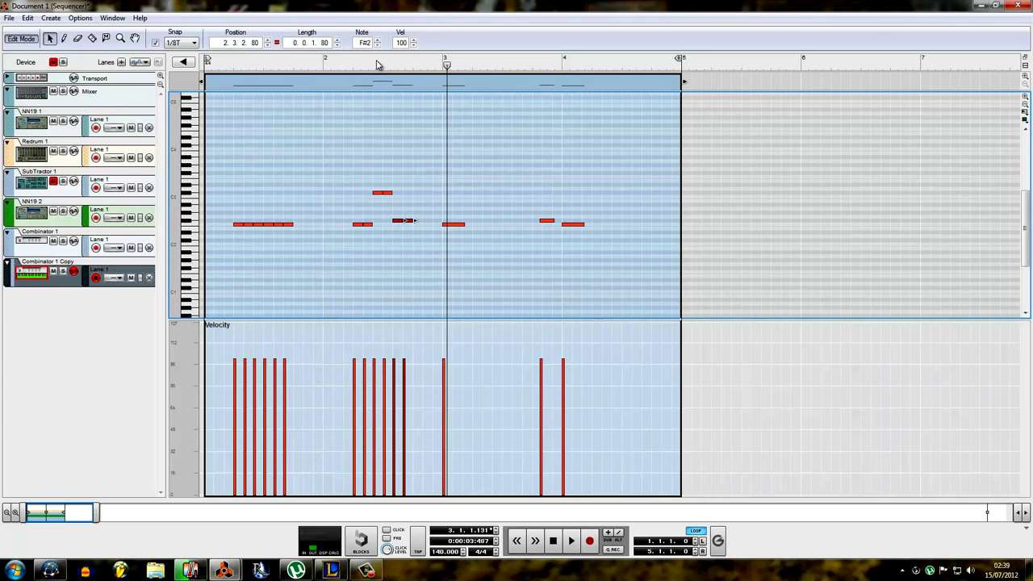
key(shift+Return)
key(shift+Return)
key(space)
click(398, 173)
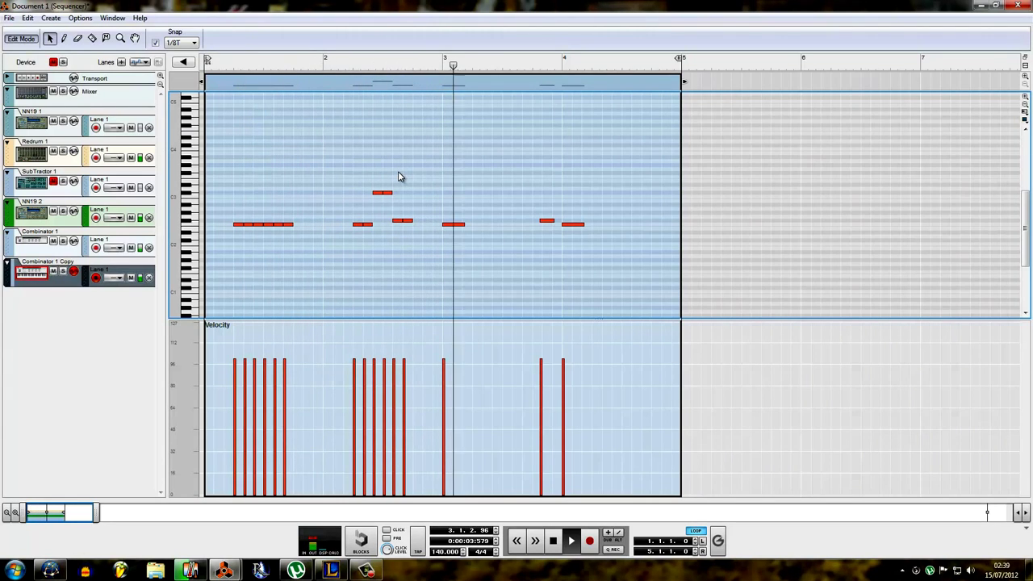
key(space)
Set the snap value to 1/16 and delete the long F2 note at the start of bar 3
click(193, 43)
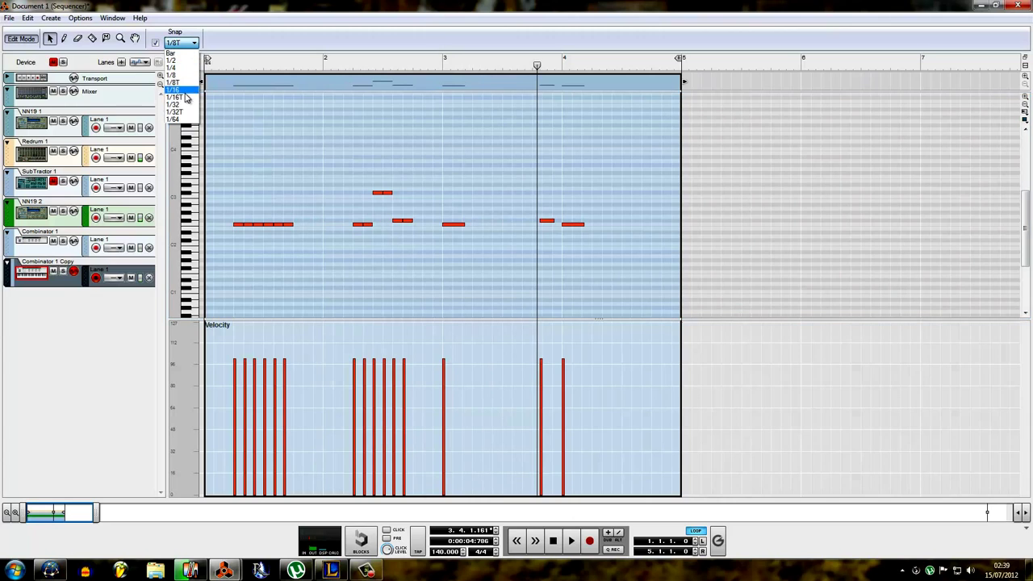
click(183, 100)
click(447, 225)
key(Delete)
Copy the phrase from bars 1 and 2 to 3.2.1.0 and delete the two old notes around the start of bar 4
drag(451, 240, 237, 165)
ctrl+drag(240, 225, 475, 224)
drag(547, 208, 573, 237)
key(Delete)
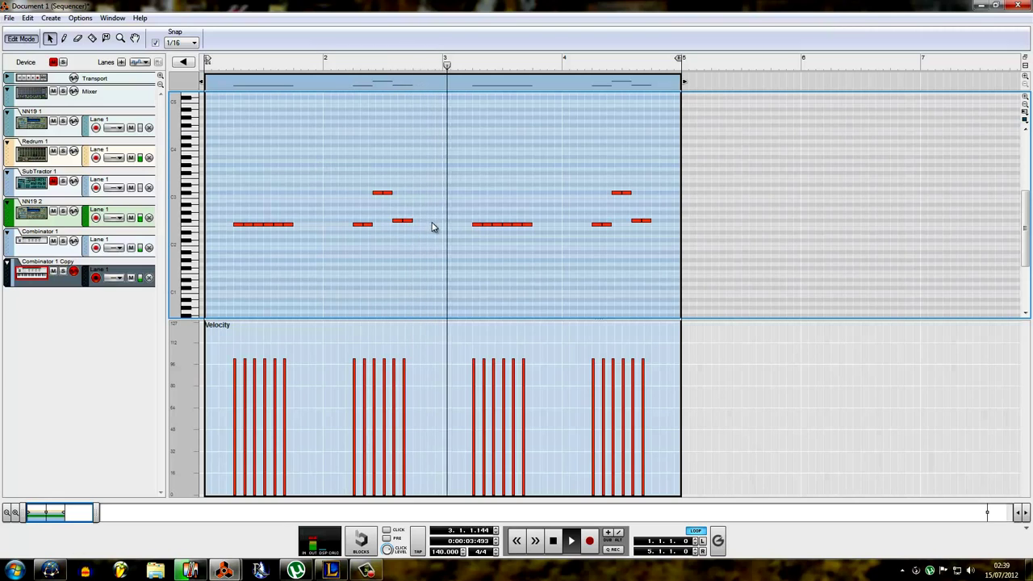
Raise the last two notes of the bar 2 run to C3 and play the loop
drag(429, 226, 400, 204)
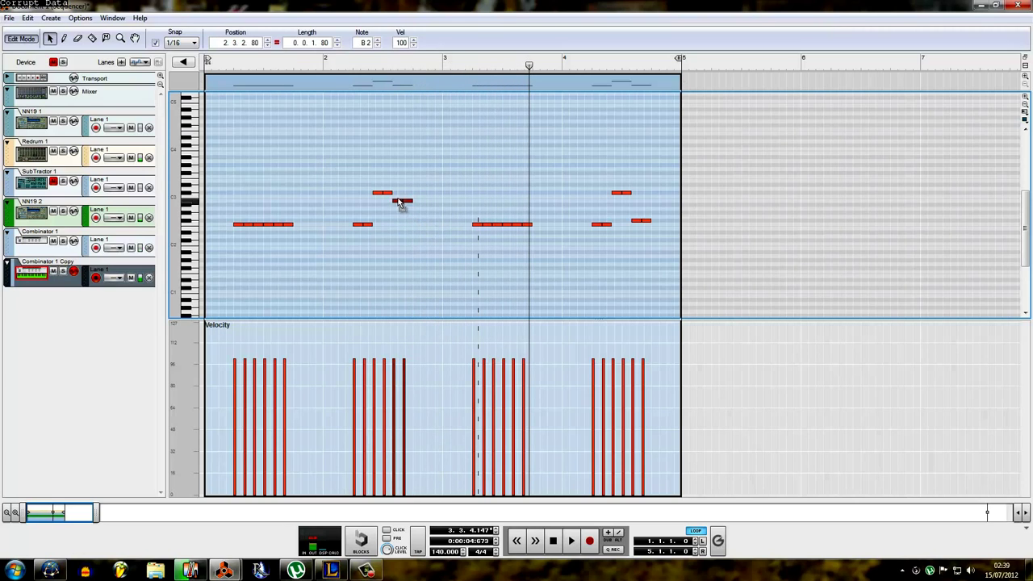
click(363, 63)
click(401, 138)
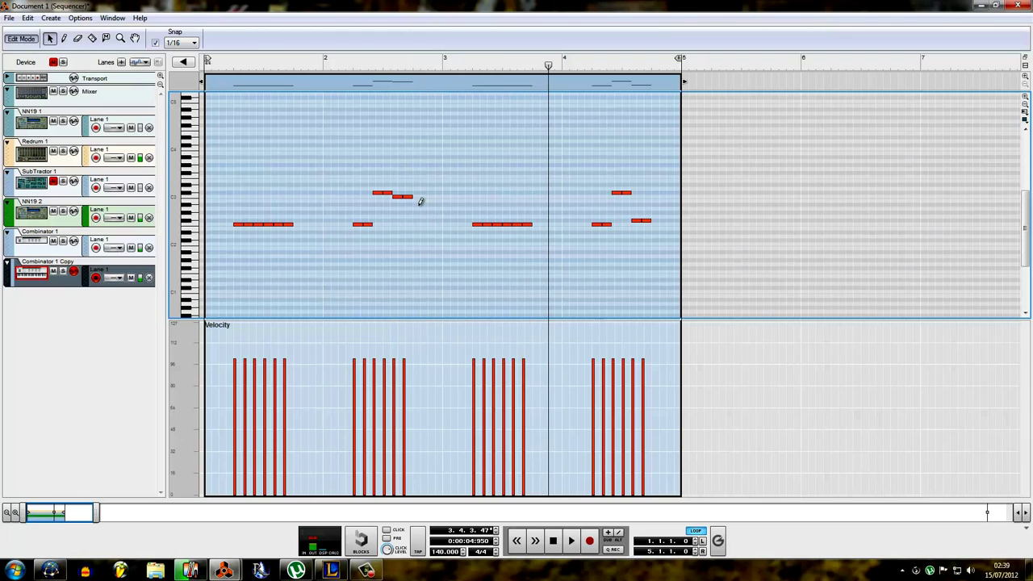
Draw a long A#2 note from the end of the bar 2 run to the start of bar 3, and play it back
drag(414, 204, 441, 204)
click(355, 71)
click(388, 148)
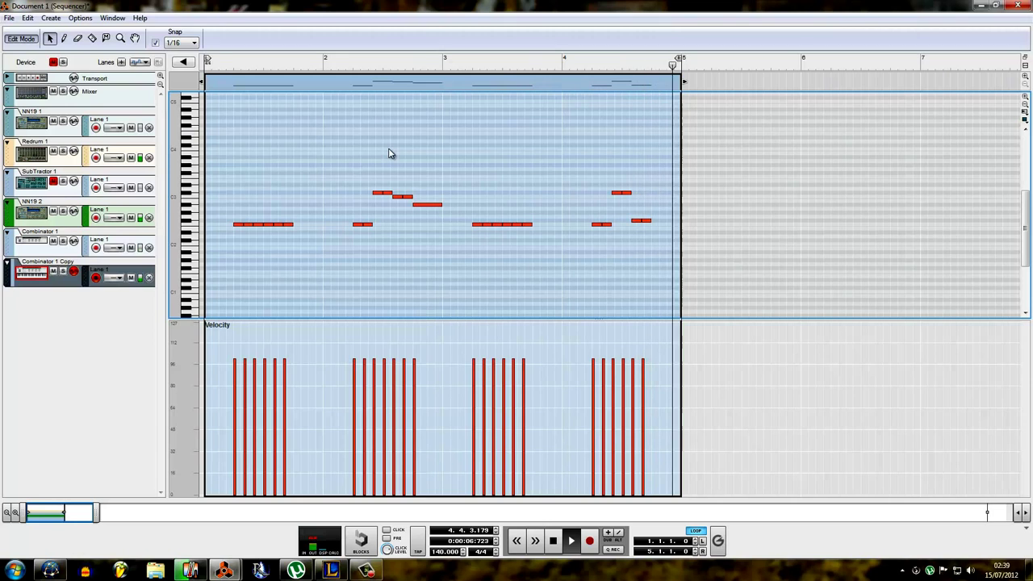
Stop playback and delete the whole note group in bar 4
key(space)
drag(664, 241, 594, 166)
key(Delete)
Copy the full bar 2 phrase, including its long closing note, to the same position in bar 4
drag(444, 234, 355, 168)
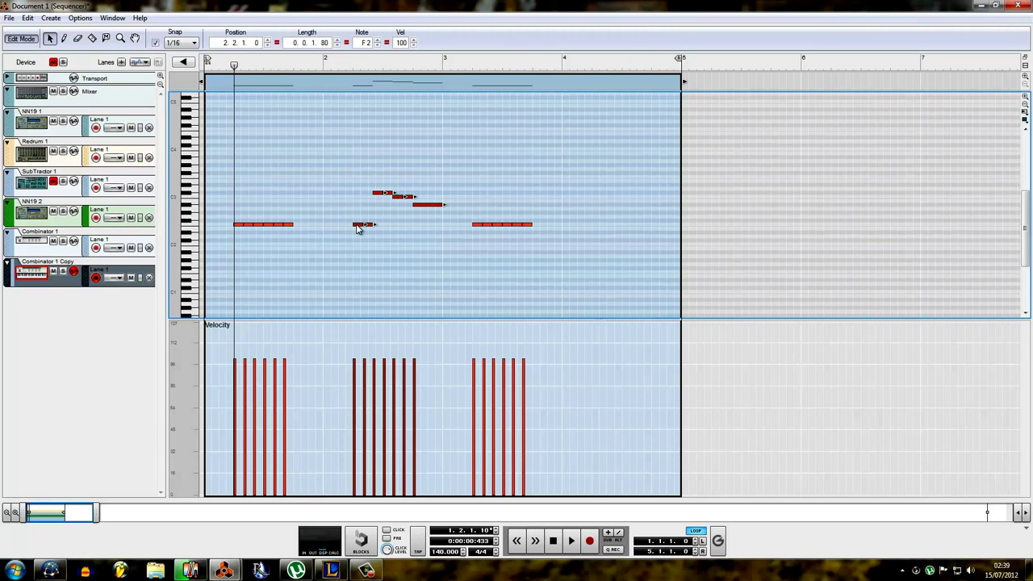
ctrl+drag(357, 225, 595, 225)
click(584, 172)
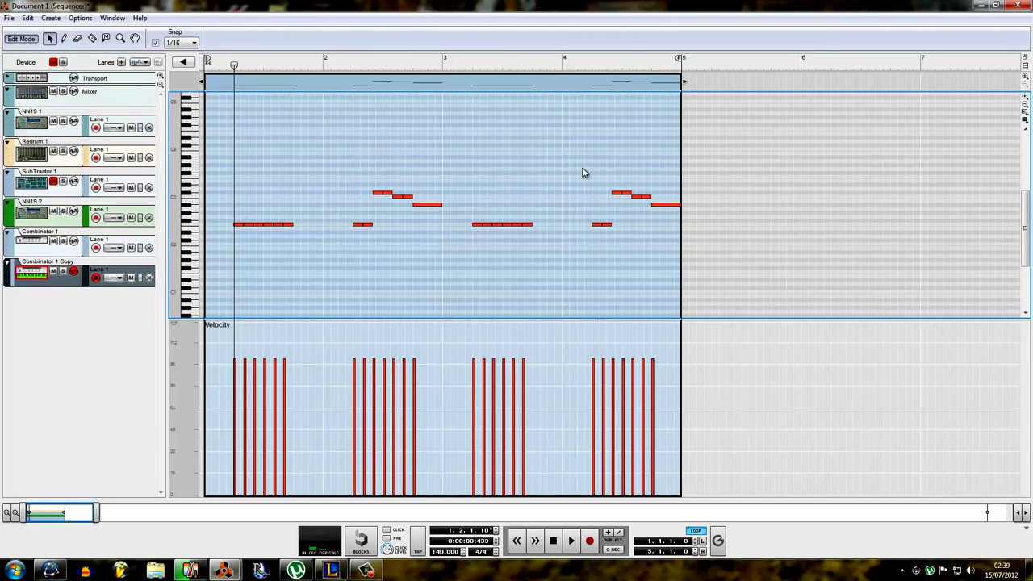
Vary the bar 4 phrase by moving its long closing note to F#3, its second pair to C3 and its third pair to F3
drag(660, 204, 660, 178)
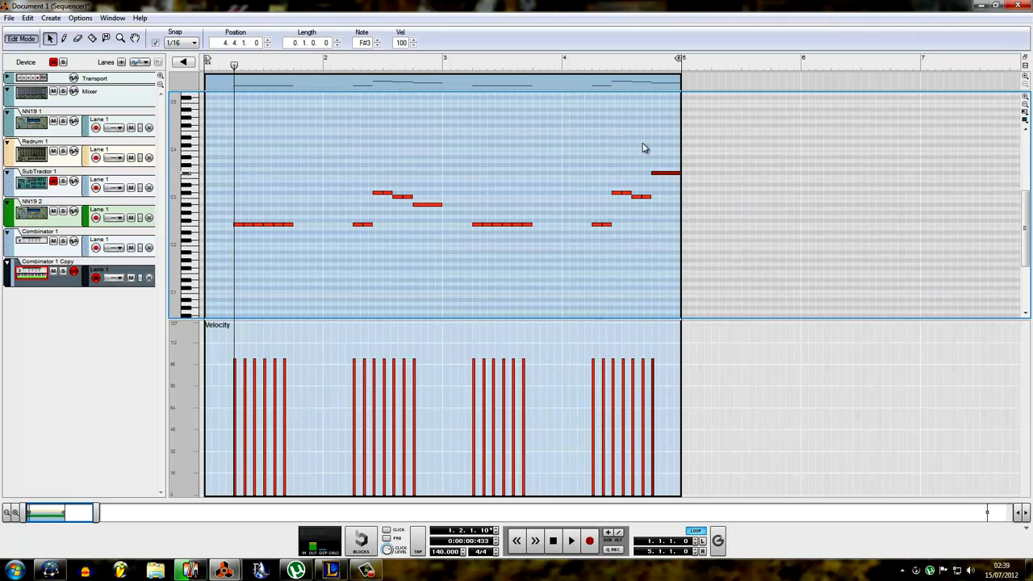
click(639, 207)
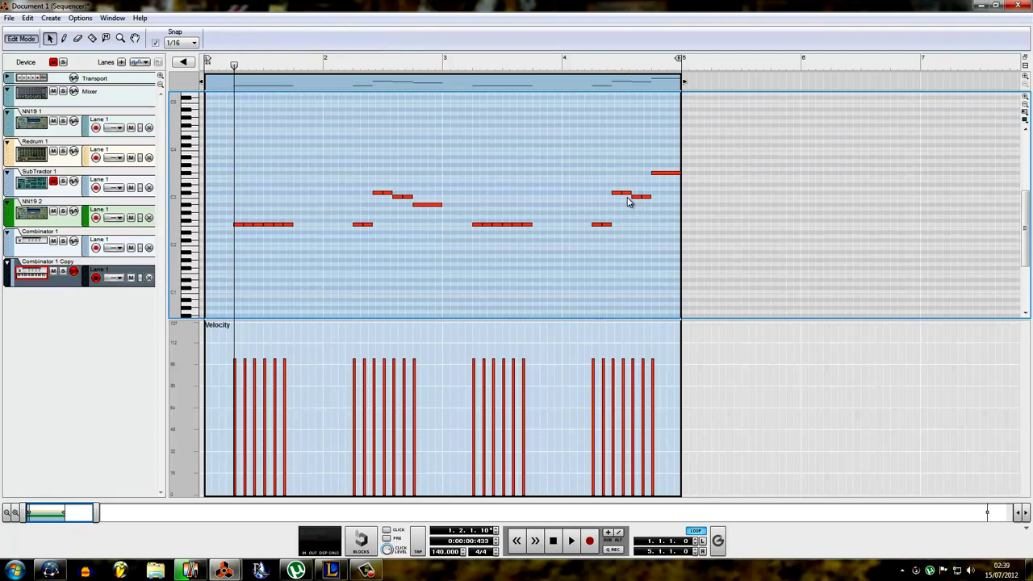
click(617, 194)
drag(653, 205, 636, 195)
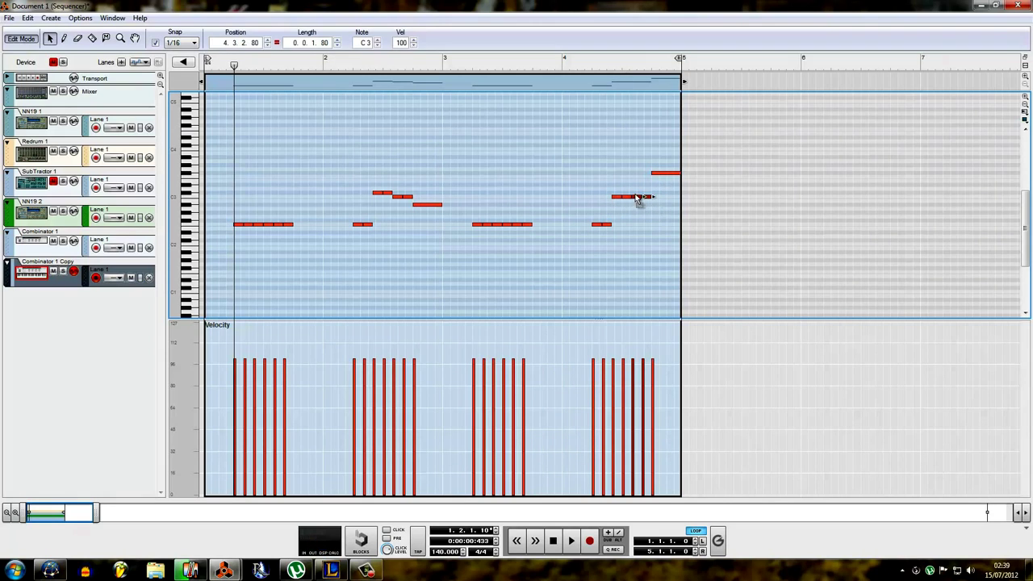
Play the revised four-bar pattern and return to the arrangement view
key(space)
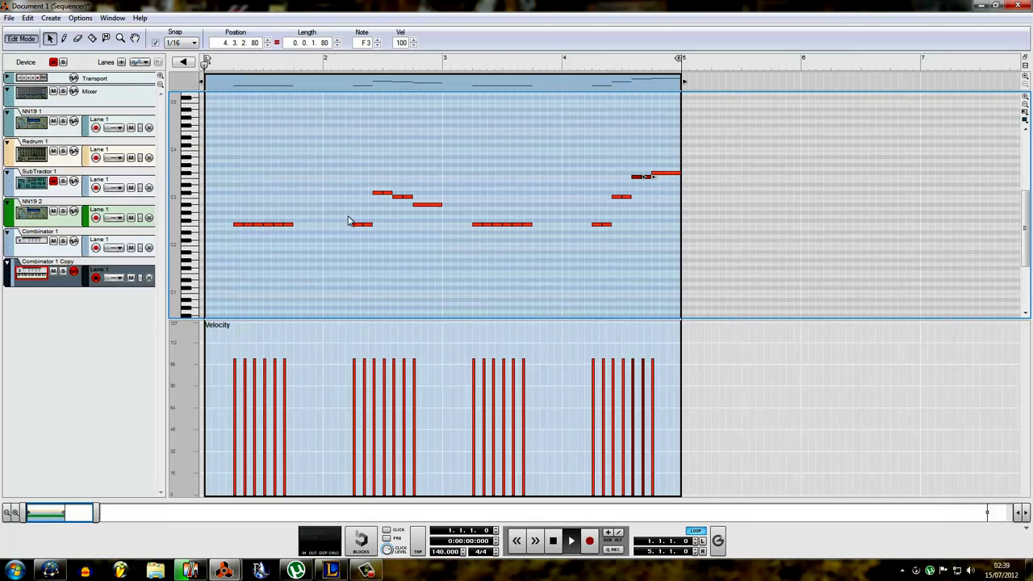
key(Escape)
click(360, 160)
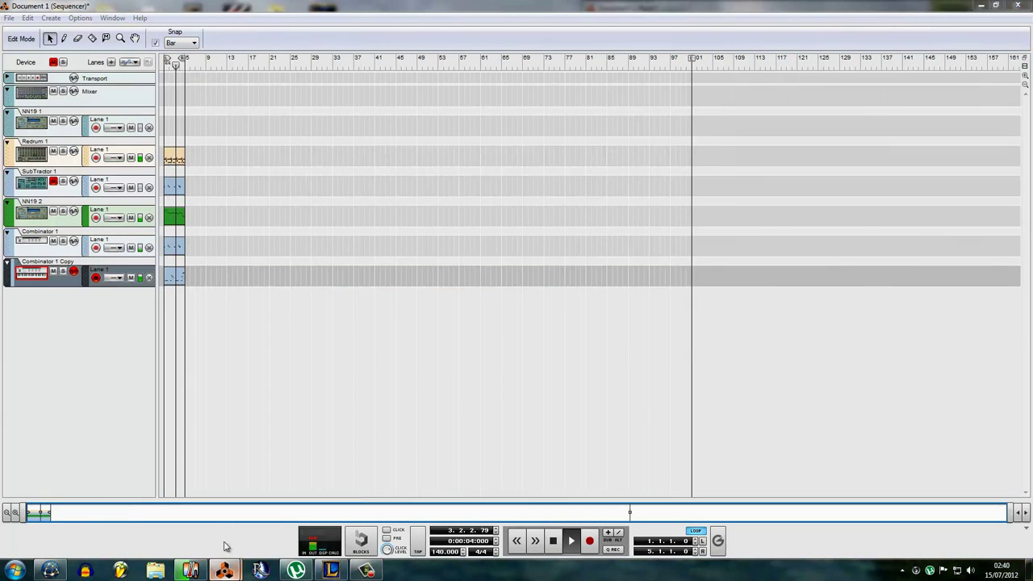
Bring up the rack window and collapse Thor's programmer in Combinator 1 Copy
click(224, 570)
click(292, 508)
click(661, 177)
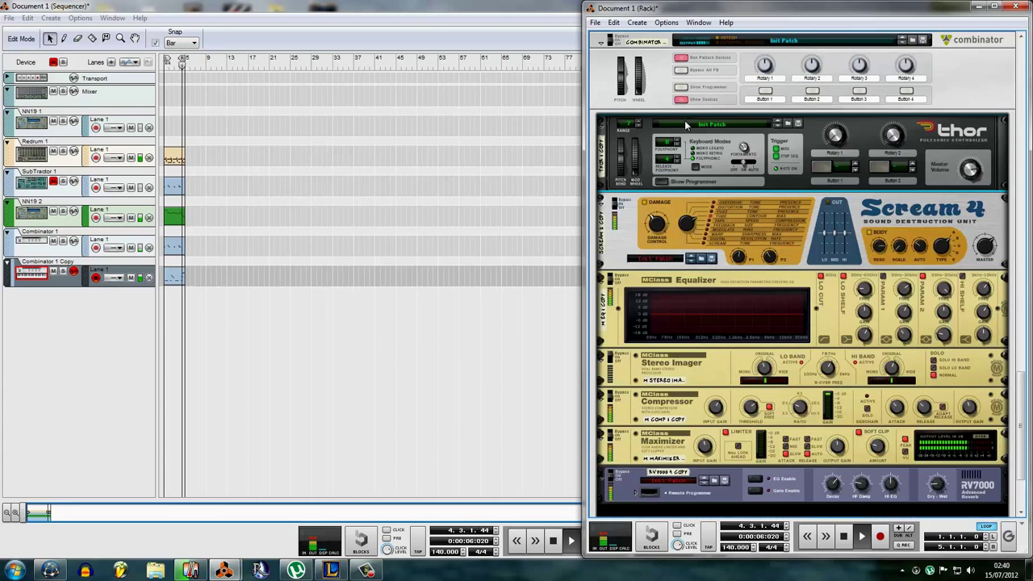
Reopen the Combinator 1 Copy clip for note editing and lower the long closing note of bar 4 to C3
click(279, 243)
double_click(177, 279)
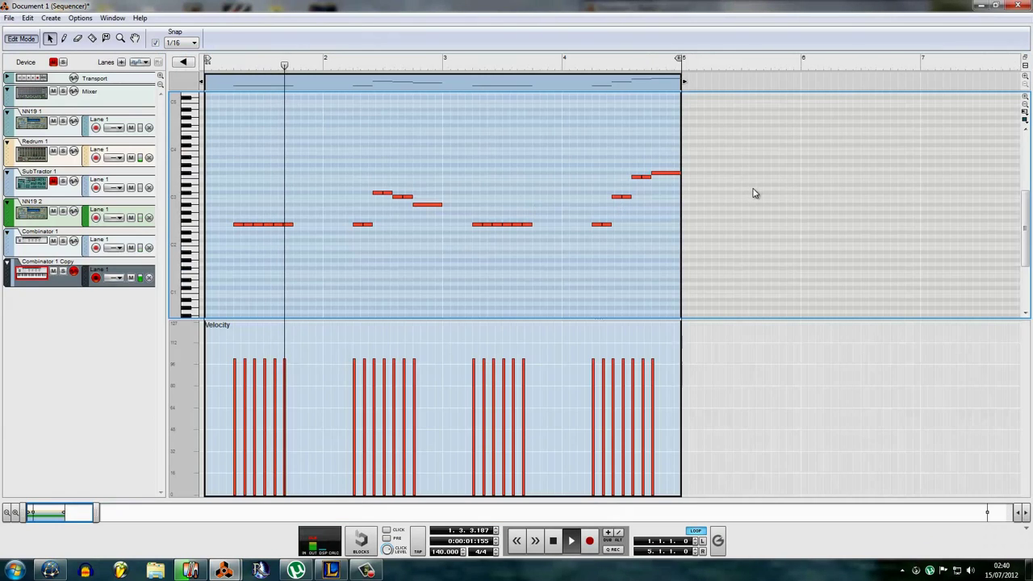
drag(674, 171, 673, 199)
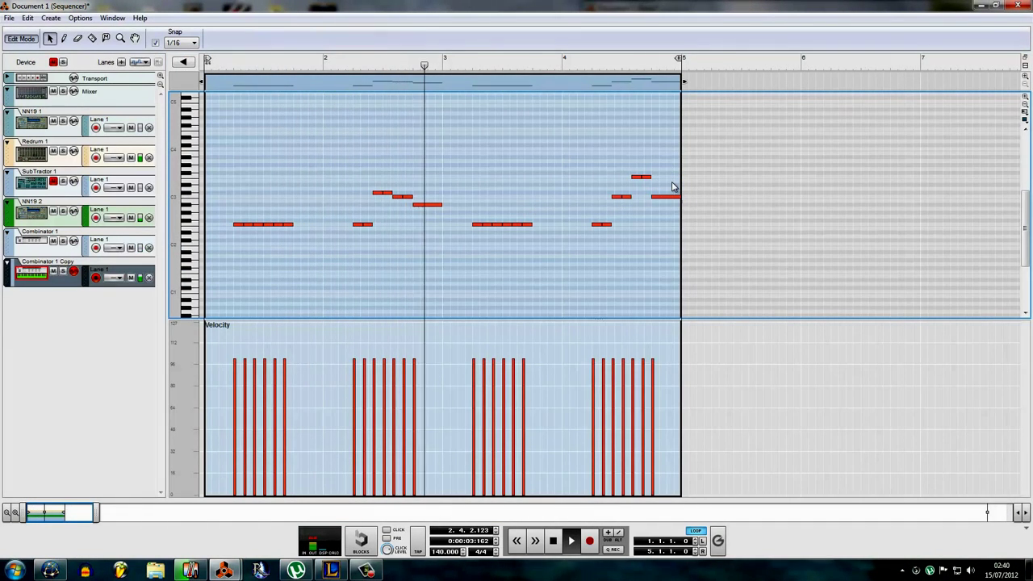
Return to the arrangement, bring up the rack and enable EQ on mixer channels 5 and 6
key(shift+Tab)
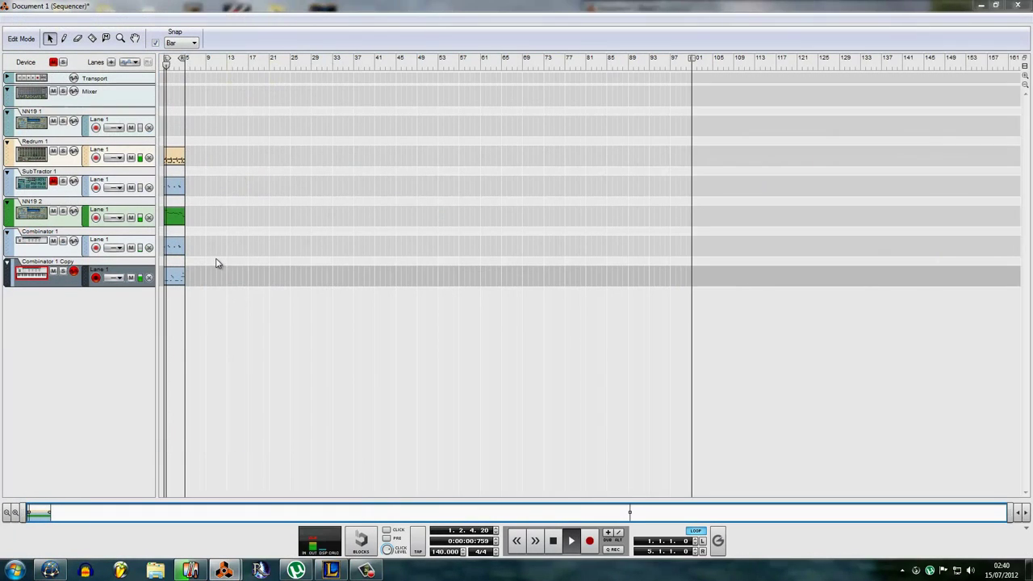
click(225, 569)
click(192, 514)
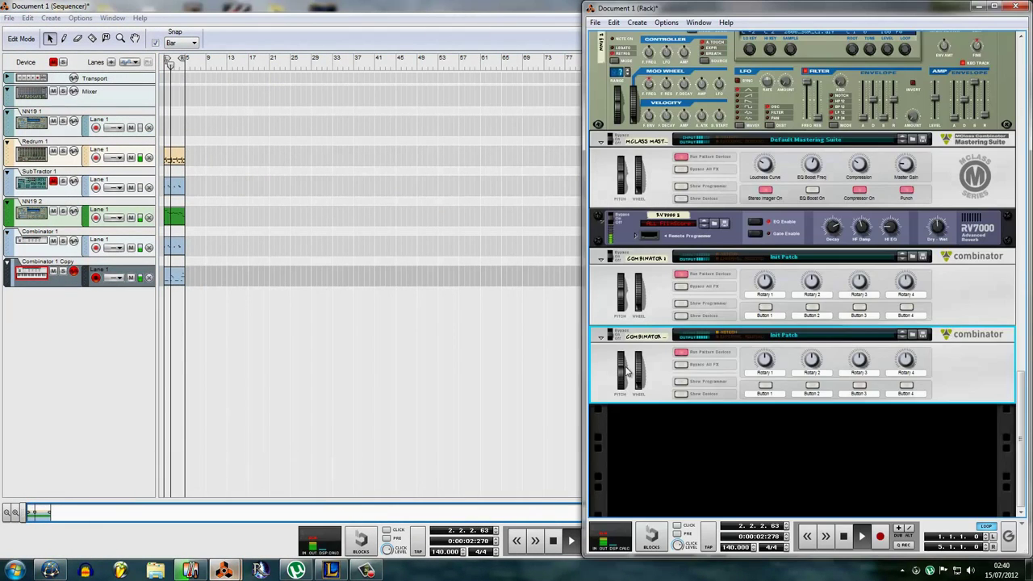
scroll(664, 385, up, 20)
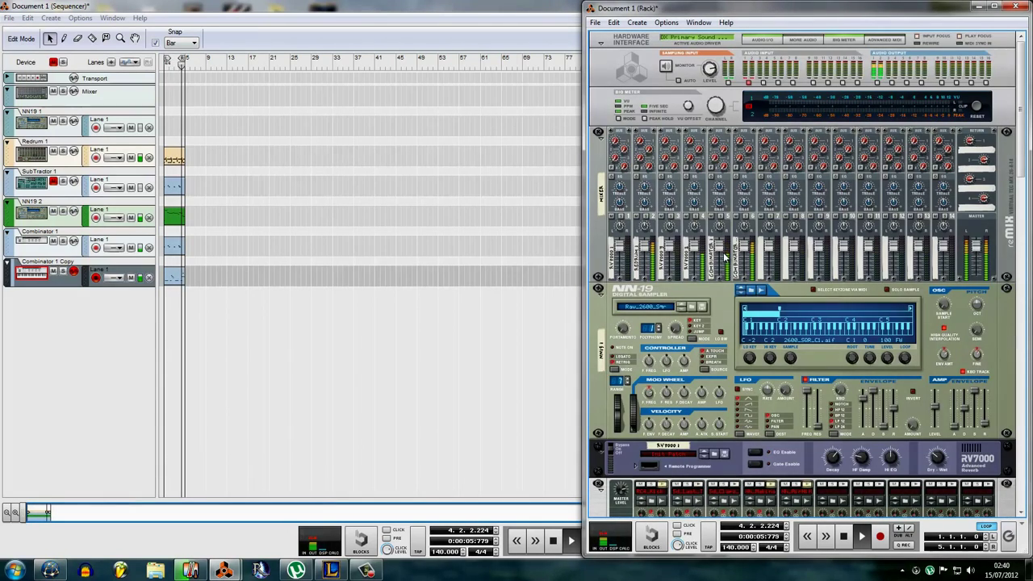
click(725, 256)
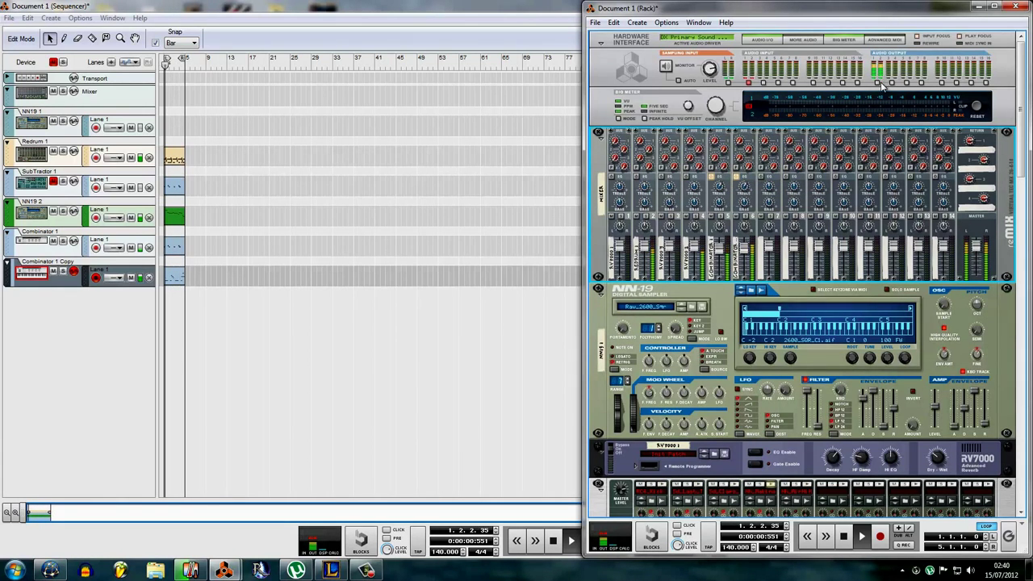
Set the level of mixer channel 4 to 90
scroll(815, 202, down, 3)
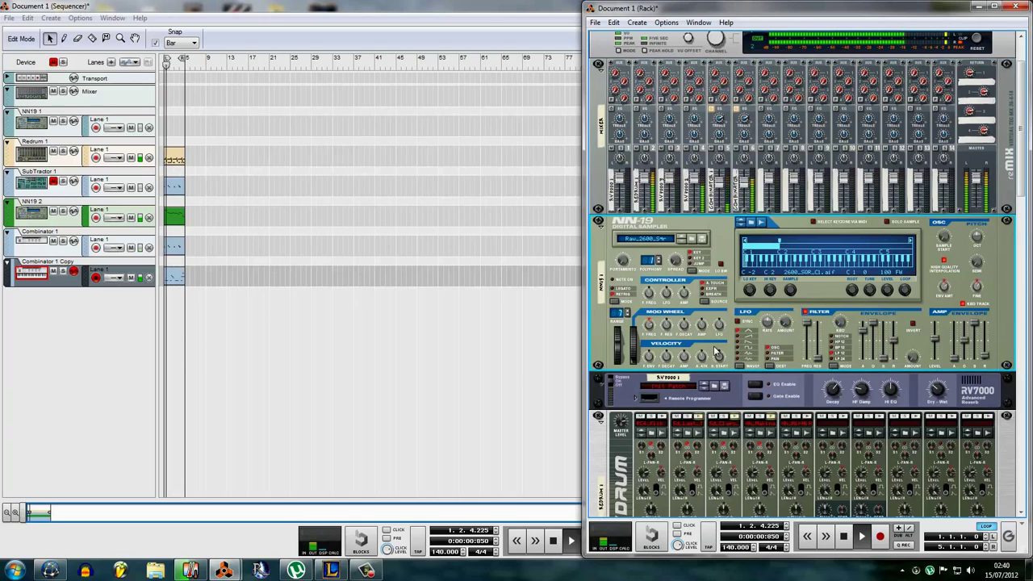
scroll(704, 388, down, 3)
scroll(704, 388, down, 2)
scroll(705, 388, up, 6)
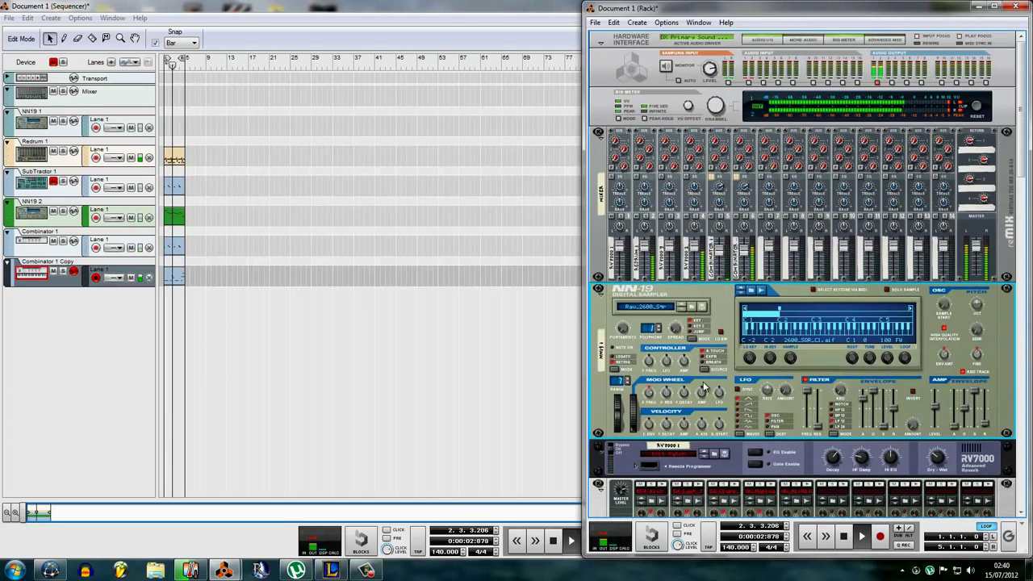
drag(693, 251, 694, 253)
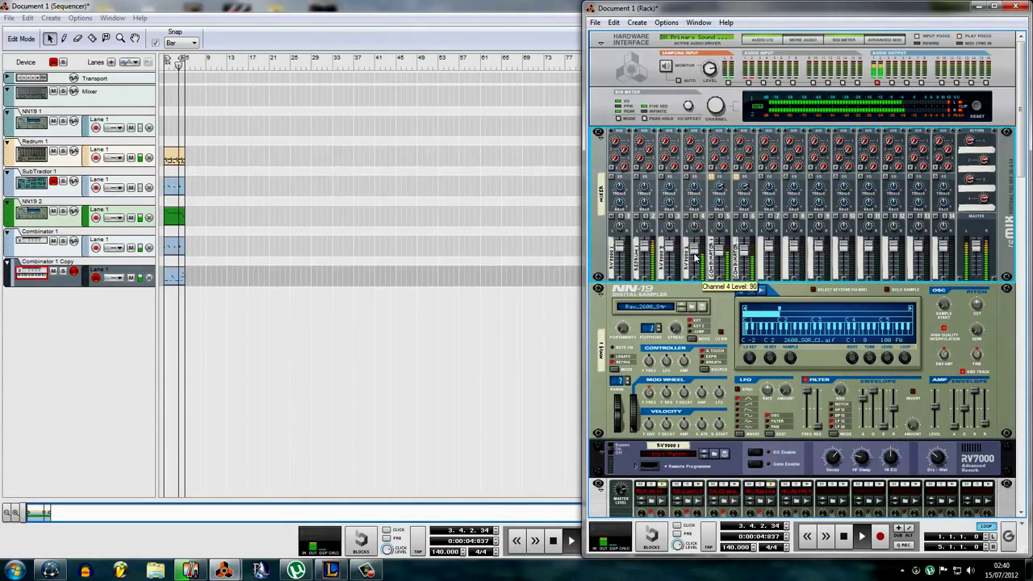
Move the NN19 2 clip out of the loop region so it starts at bar 14
click(311, 209)
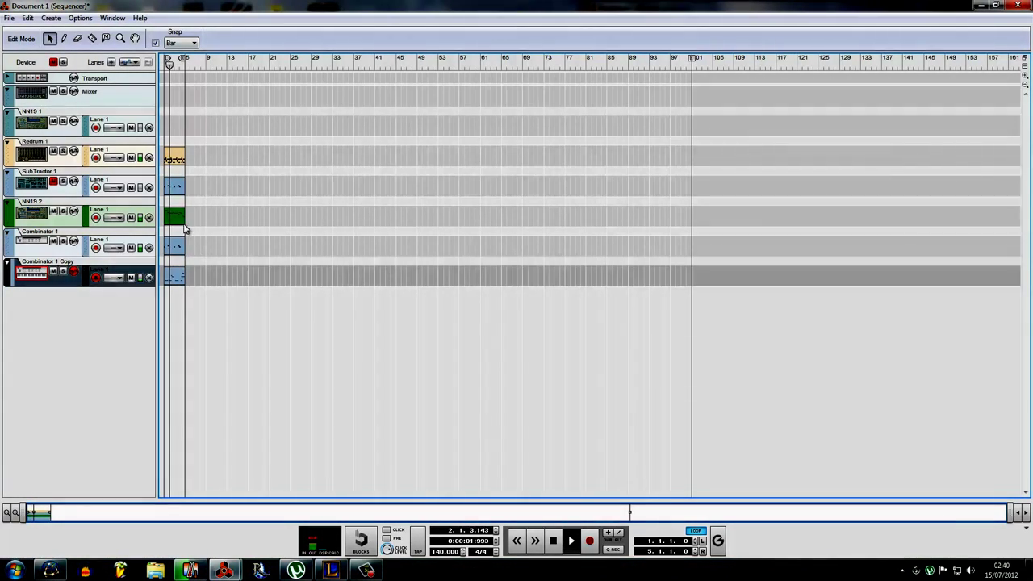
drag(181, 219, 250, 218)
click(258, 191)
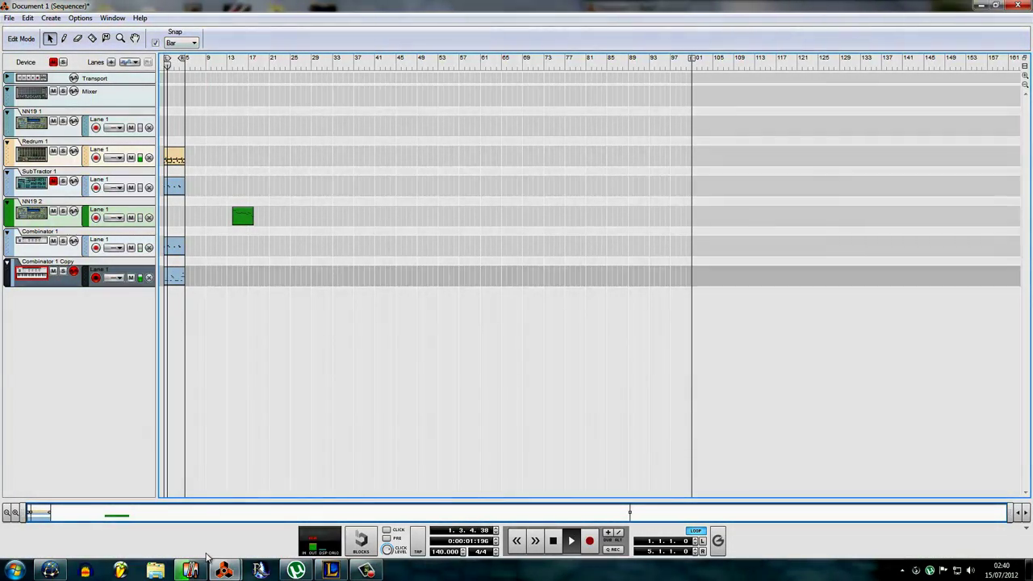
Add a SubTractor Analog Synthesizer at the end of the rack and lower its amp envelope decay
key(F6)
drag(1020, 109, 1015, 506)
right_click(795, 468)
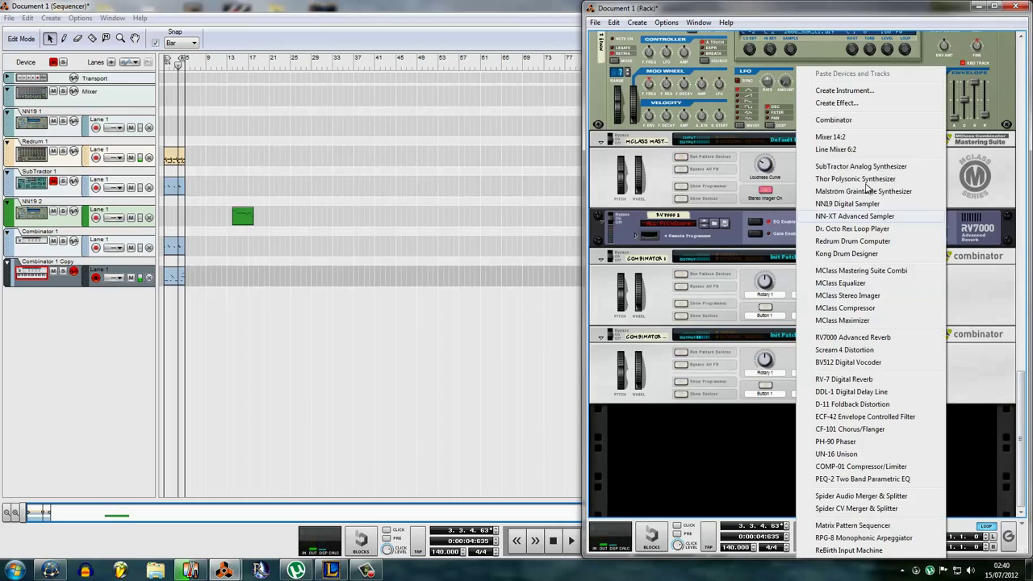
click(870, 167)
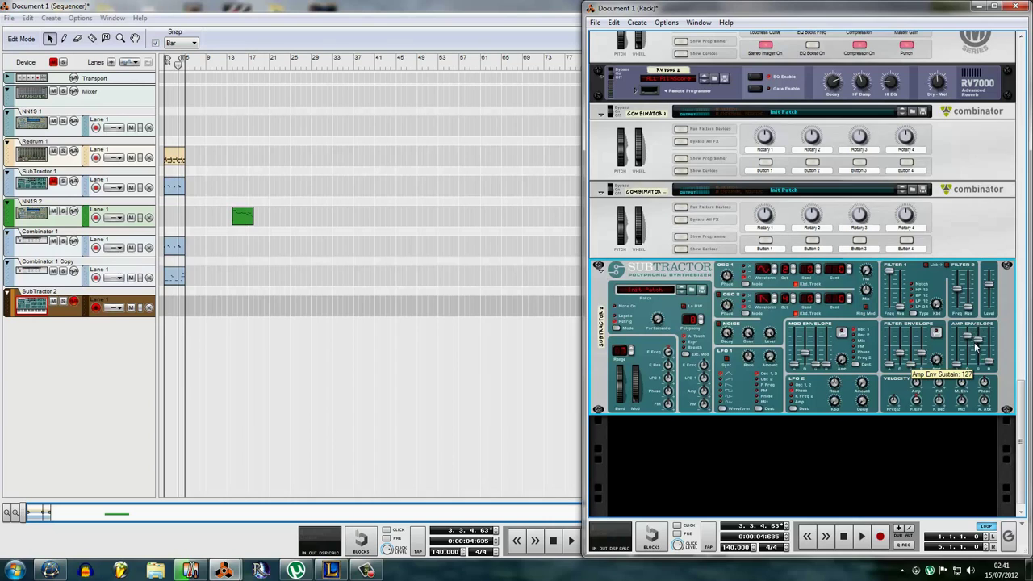
drag(965, 344, 967, 352)
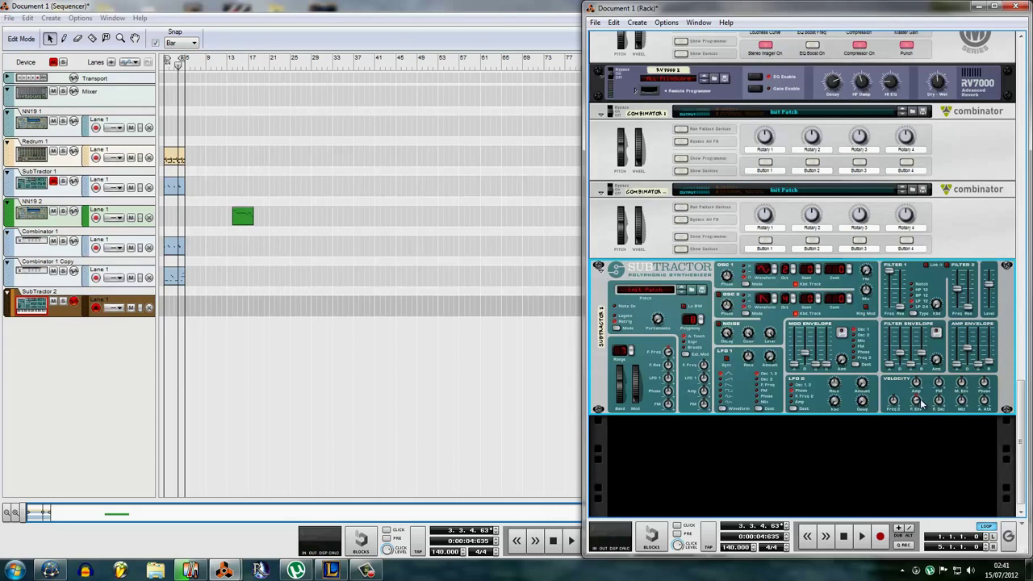
Add the Nastier Bass effect patch from the Basses folder to the new SubTractor and set the synth's amp envelope release to 22
right_click(893, 381)
mouse_move(924, 218)
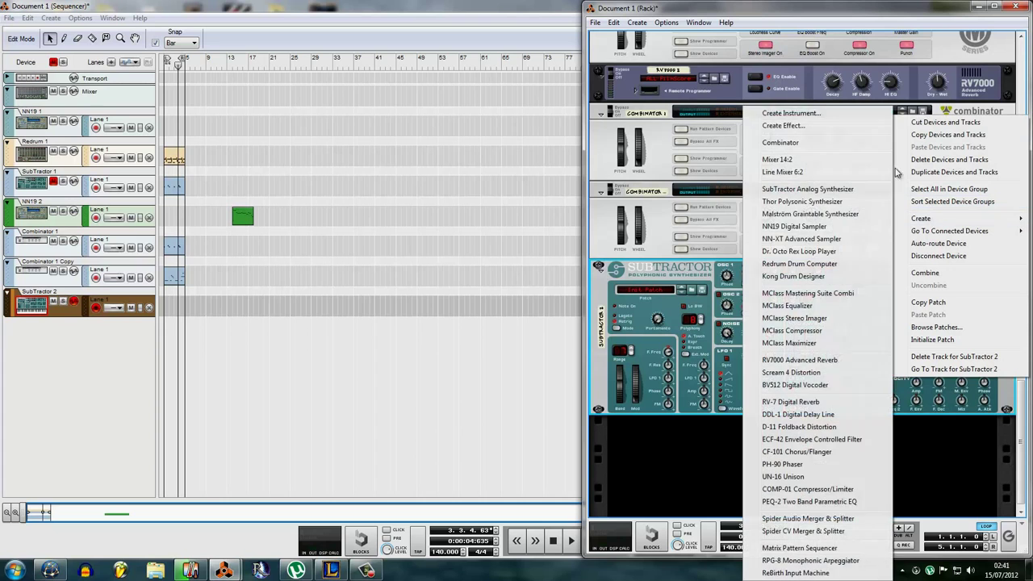
click(815, 129)
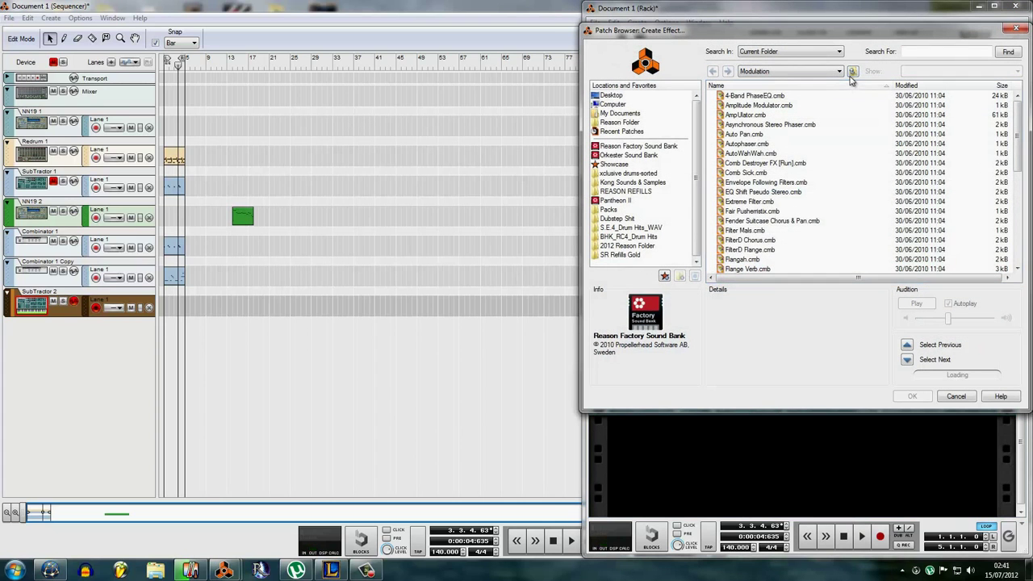
double_click(737, 105)
double_click(740, 97)
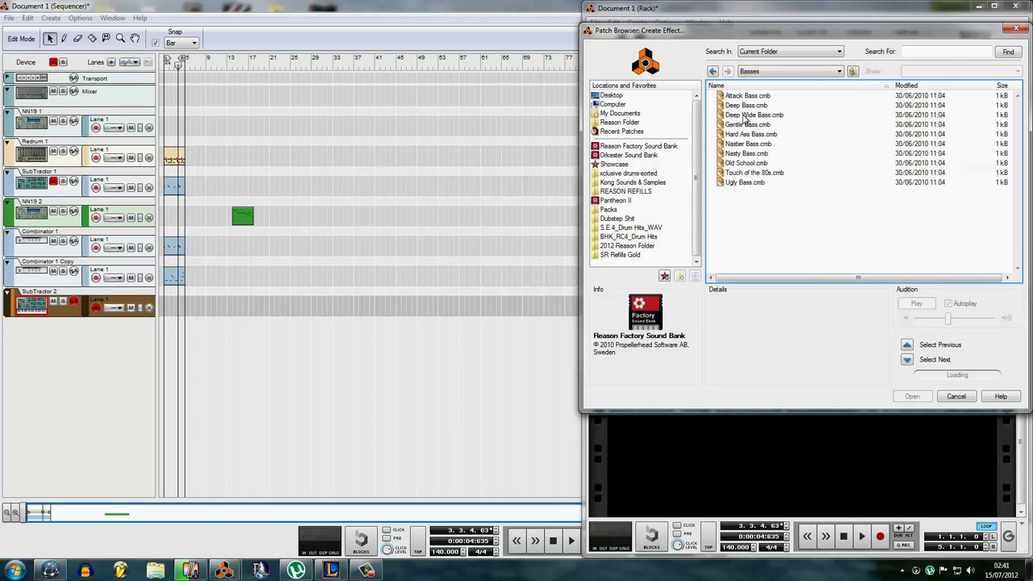
double_click(747, 118)
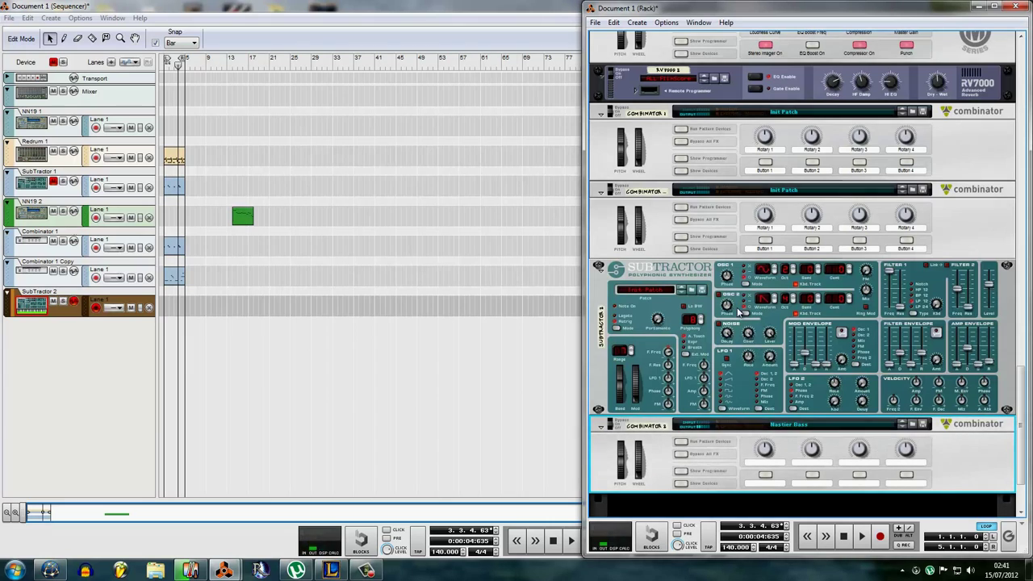
drag(689, 327, 684, 347)
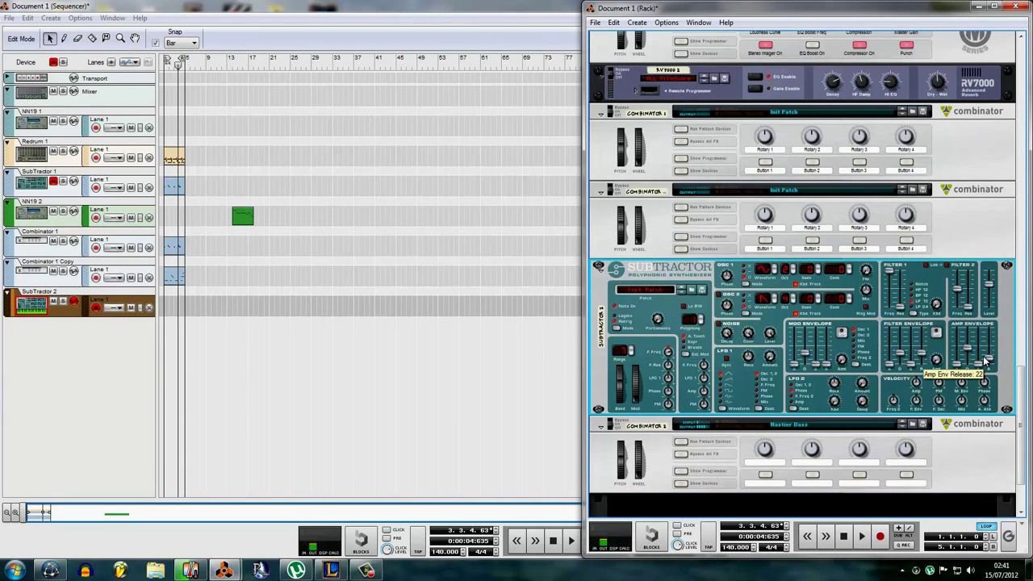
Copy the Combinator 1 Copy clip onto the SubTractor 2 track at bar 1 and audition it with the rack in view
click(212, 271)
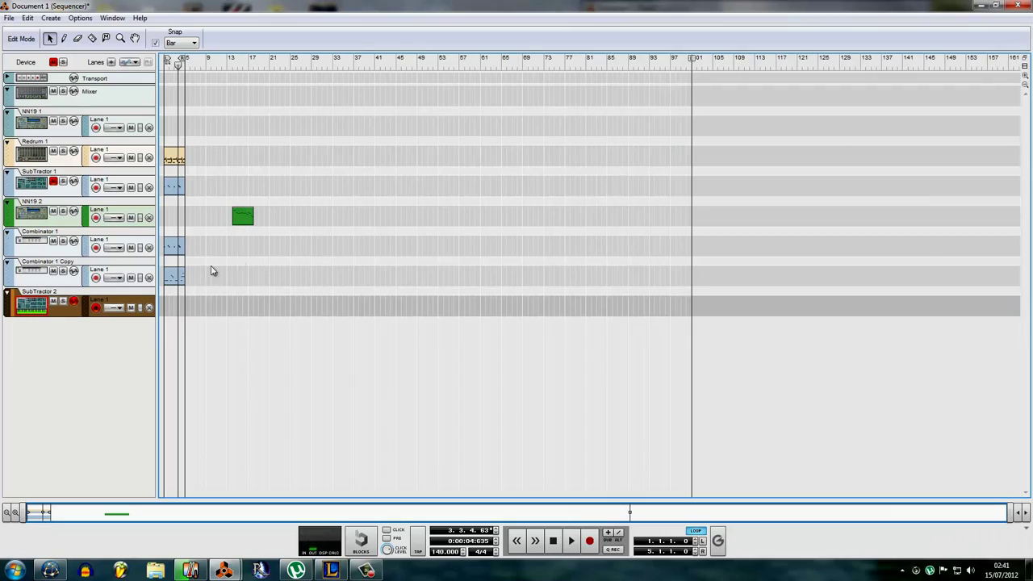
drag(176, 276, 174, 304)
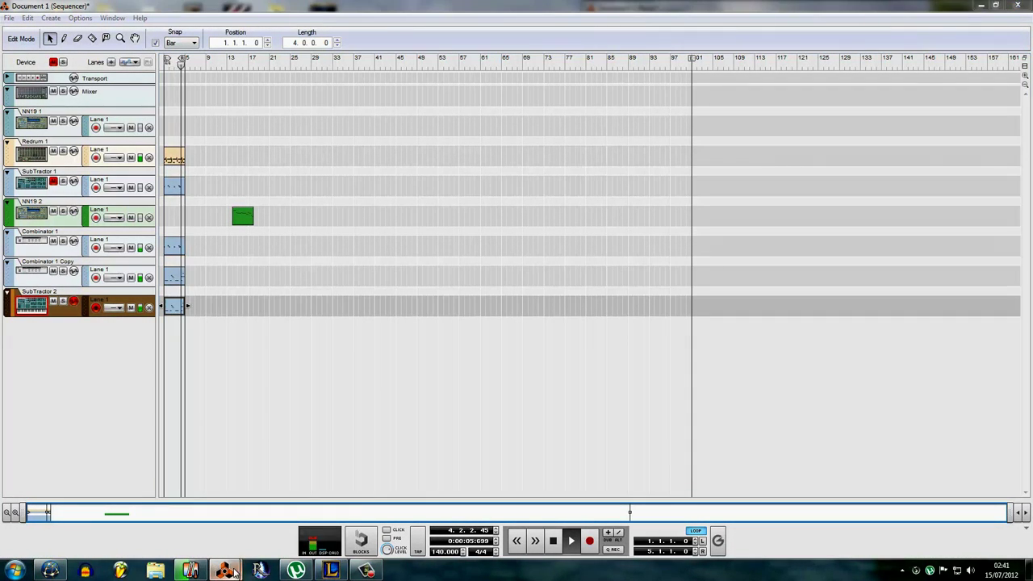
key(F6)
scroll(649, 369, up, 1)
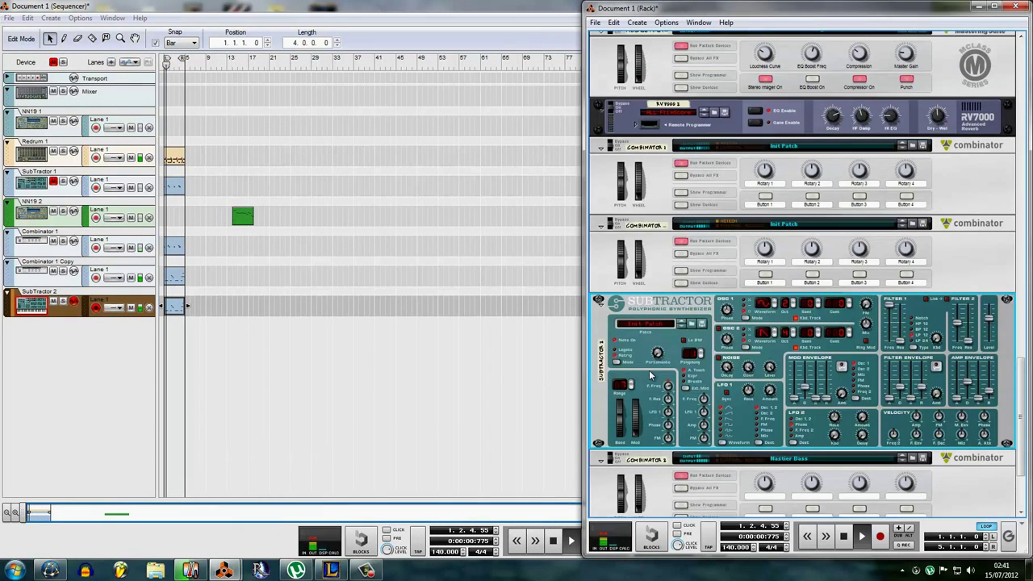
scroll(649, 369, down, 4)
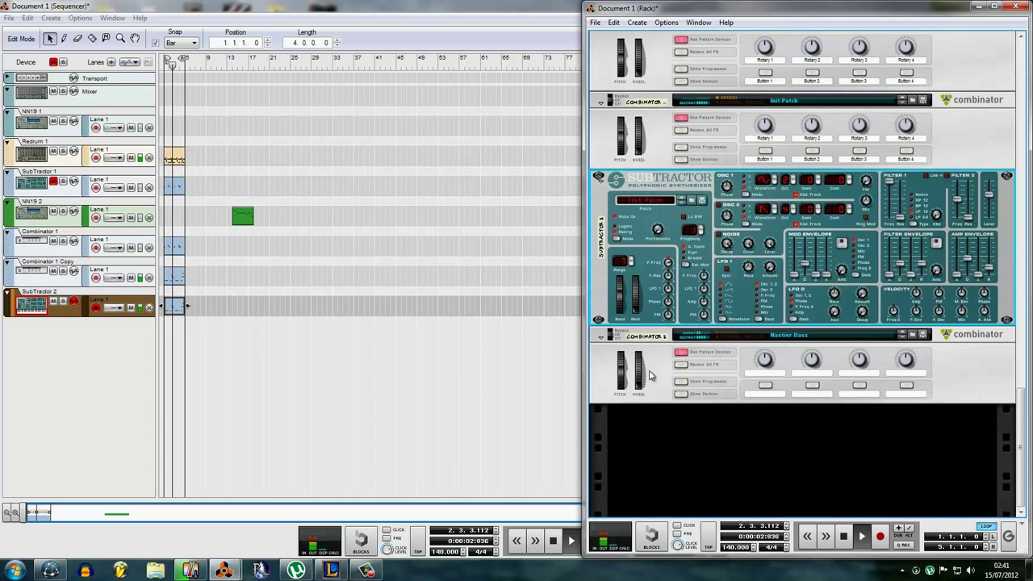
click(670, 395)
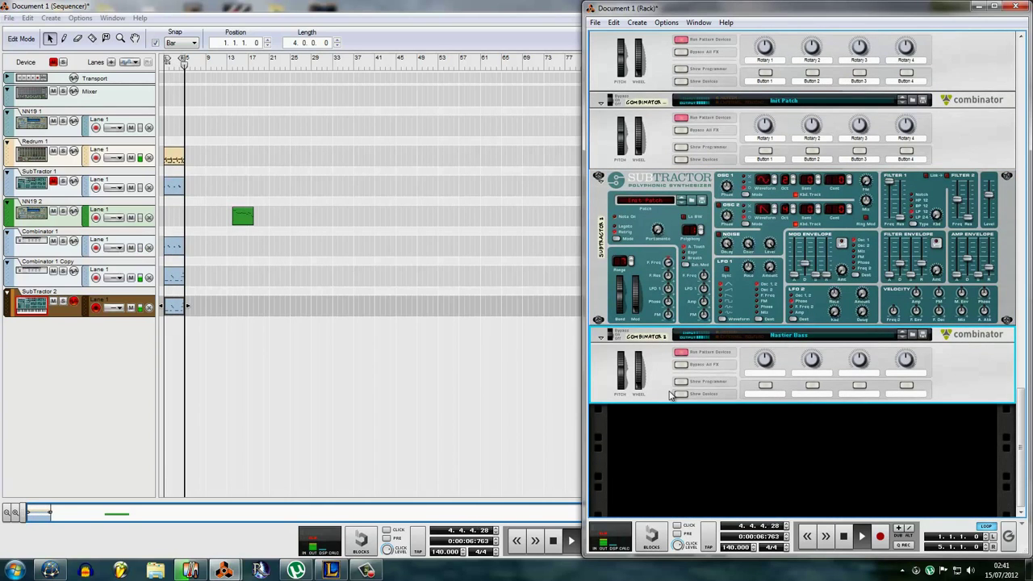
scroll(670, 394, up, 10)
Stop playback and move the Redrum, SubTractor and Combinator pattern clips from bar 1 to bar 5
click(364, 283)
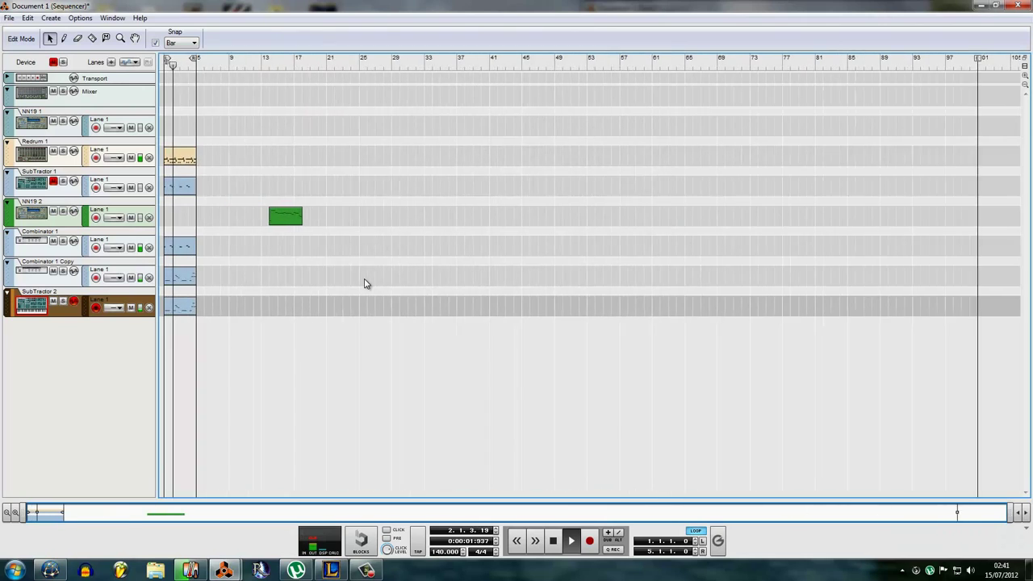
scroll(365, 284, up, 5)
scroll(364, 339, down, 2)
scroll(254, 392, up, 2)
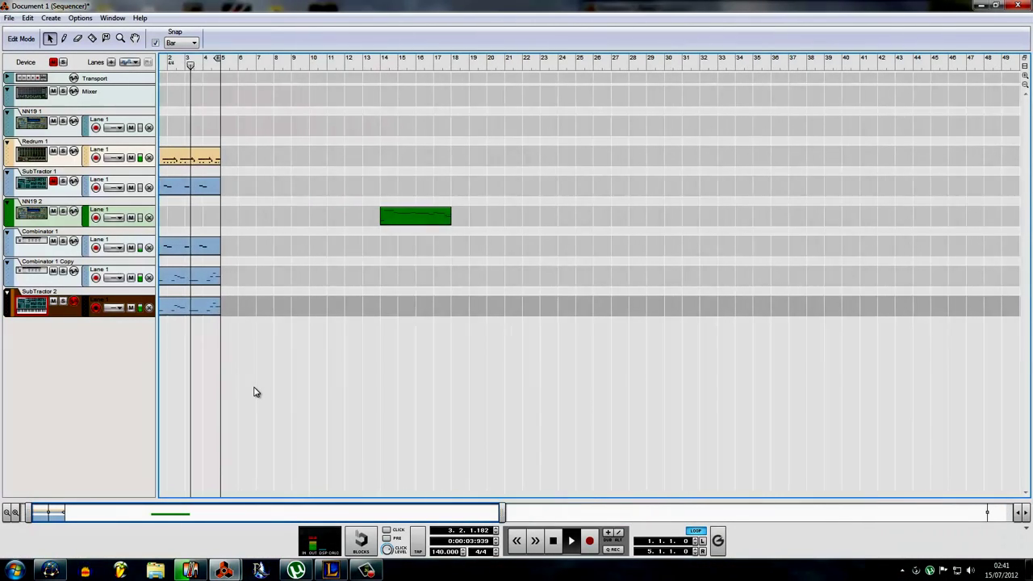
scroll(254, 392, up, 1)
scroll(254, 392, up, 2)
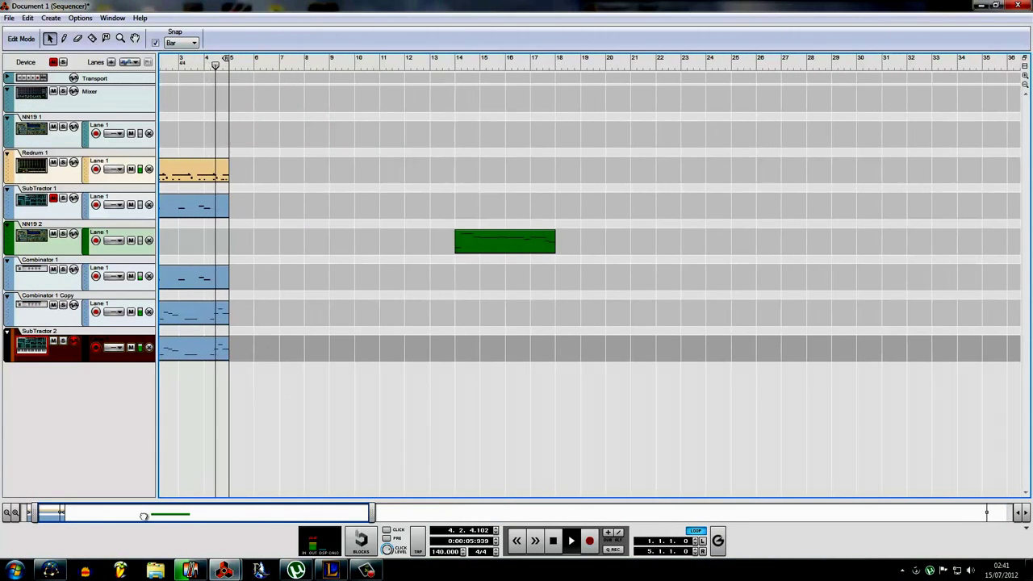
drag(144, 515, 131, 516)
key(space)
drag(320, 363, 179, 170)
drag(222, 170, 328, 172)
click(282, 92)
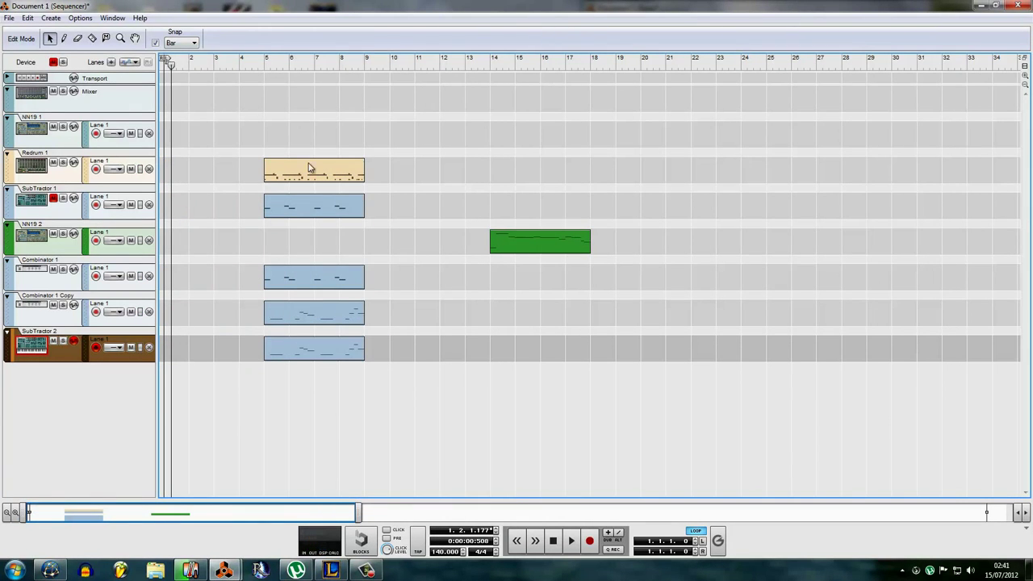
Move the pattern clips on to bar 9 and fill bars 1 to 9 of the Redrum track with two copies of its clip
drag(305, 121, 379, 371)
mouse_move(323, 180)
mouse_down()
mouse_move(437, 181)
mouse_move(240, 184)
mouse_move(339, 172)
mouse_up()
click(436, 179)
click(182, 132)
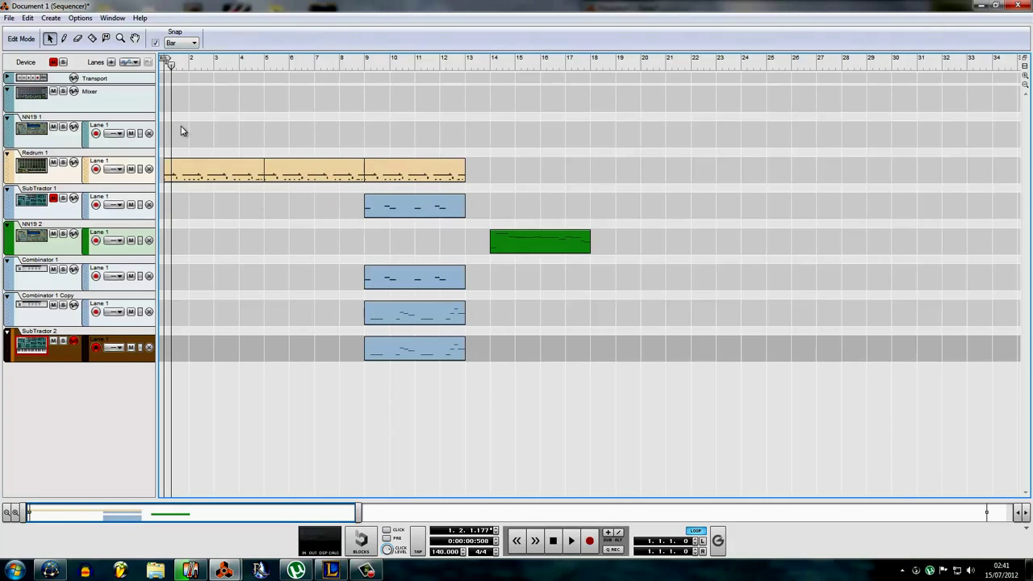
Create a two-bar clip at bar 7 on the NN19 1 track containing one C3 note that spans the whole clip
key(w)
drag(317, 133, 345, 128)
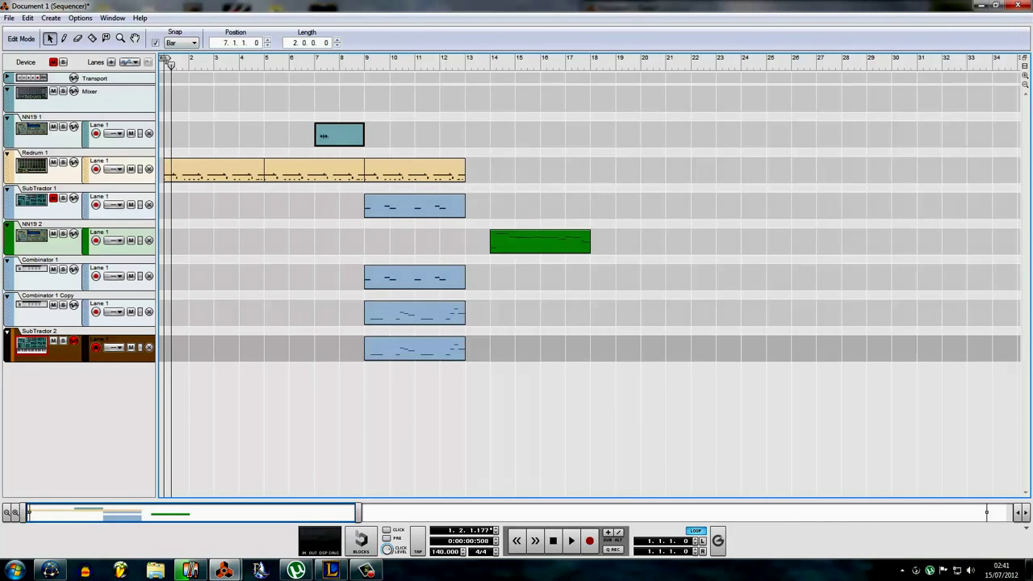
double_click(326, 135)
key(w)
click(779, 218)
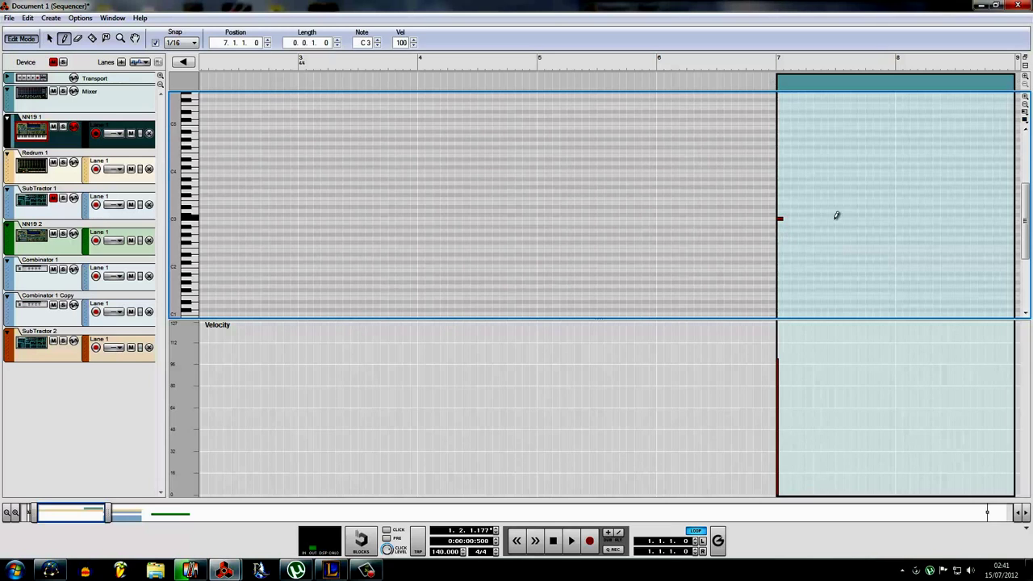
drag(1020, 218, 845, 214)
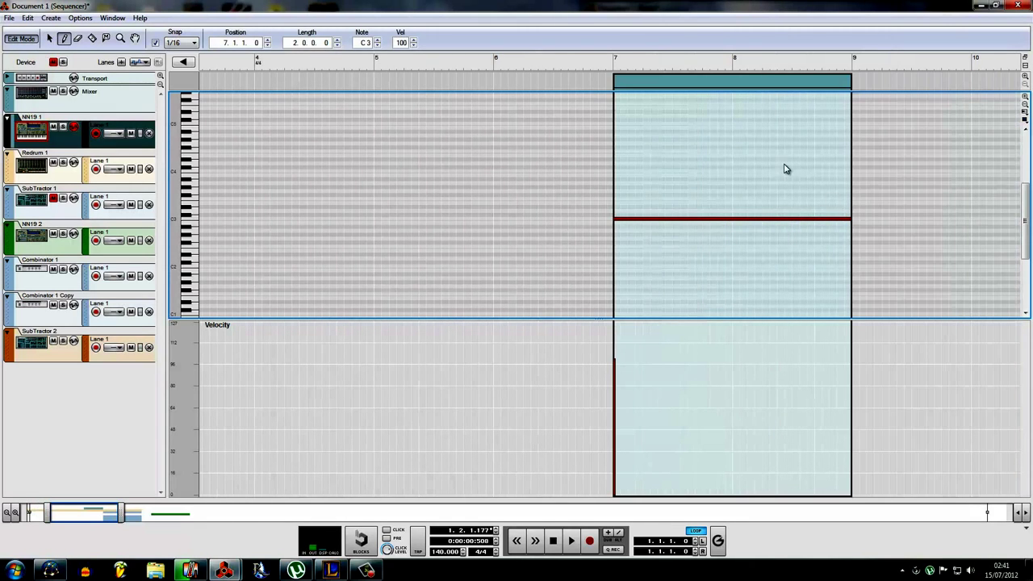
Play the song from bar 7 and return to the arrangement view
click(617, 66)
key(space)
key(Escape)
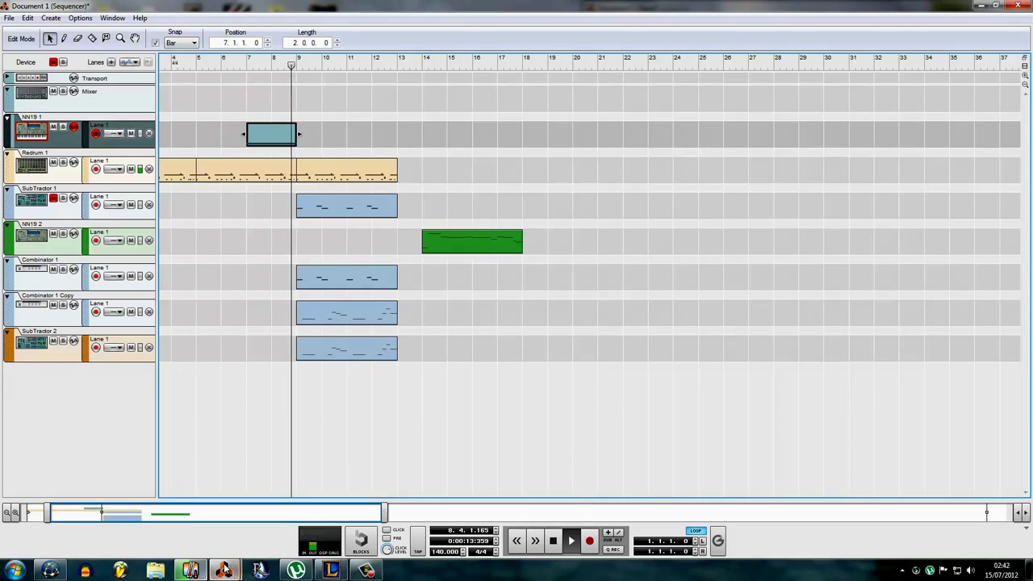
Add automation for the mixer's channel 1 level and create a two-bar automation clip at bar 7, opened for editing
mouse_move(224, 570)
click(188, 530)
scroll(681, 205, up, 5)
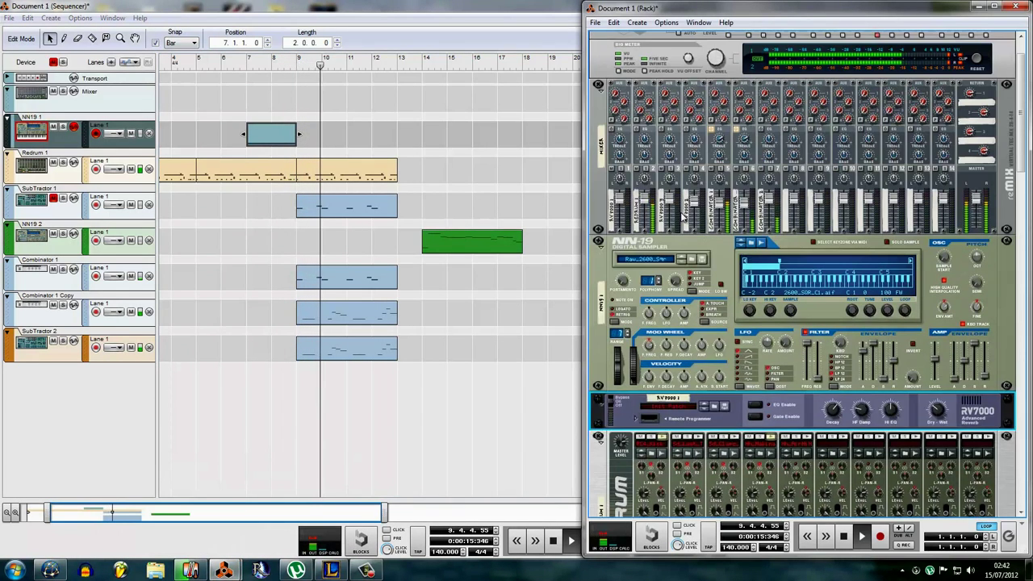
scroll(680, 204, down, 2)
scroll(807, 323, up, 2)
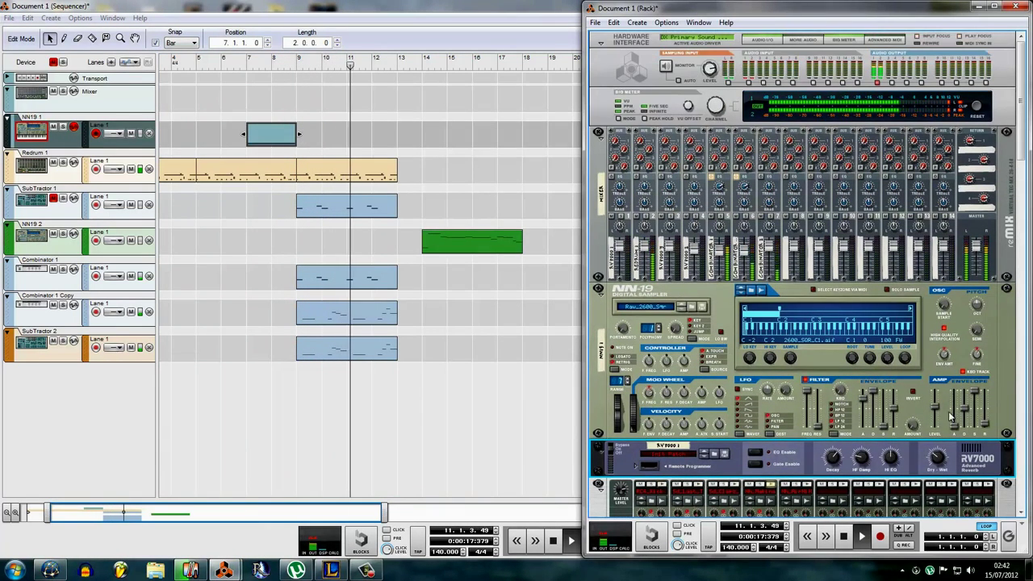
right_click(627, 247)
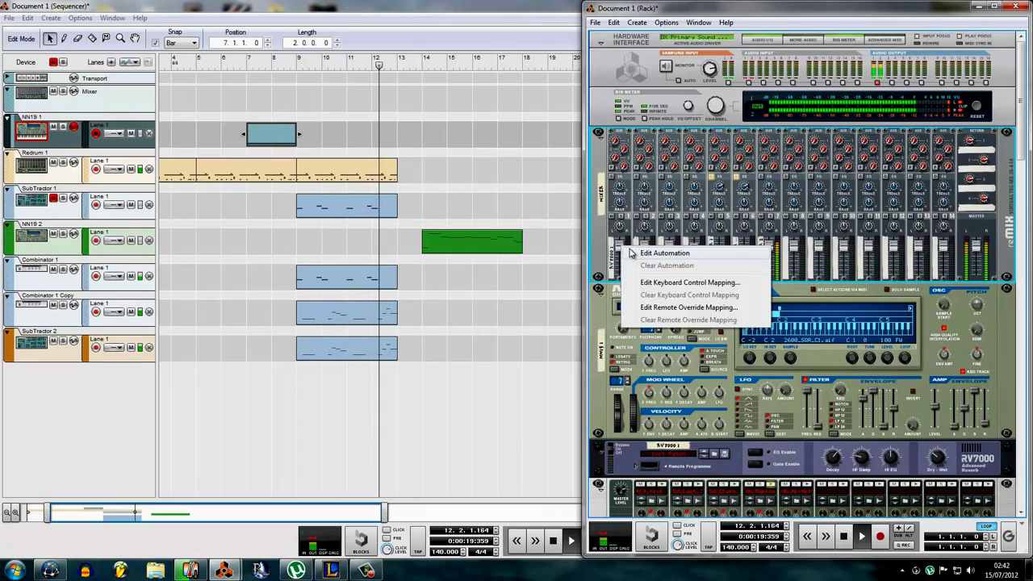
click(645, 254)
alt+drag(249, 105, 284, 106)
double_click(278, 106)
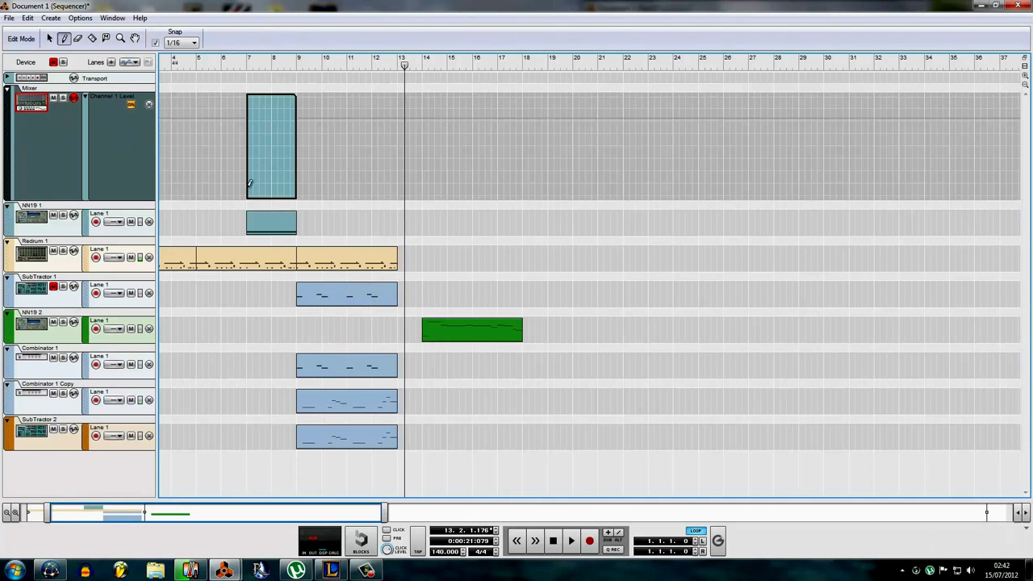
Draw a level ramp rising from near zero at bar 7 to 88 at bar 9 in the mixer's channel 1 clip and play it
alt+click(249, 194)
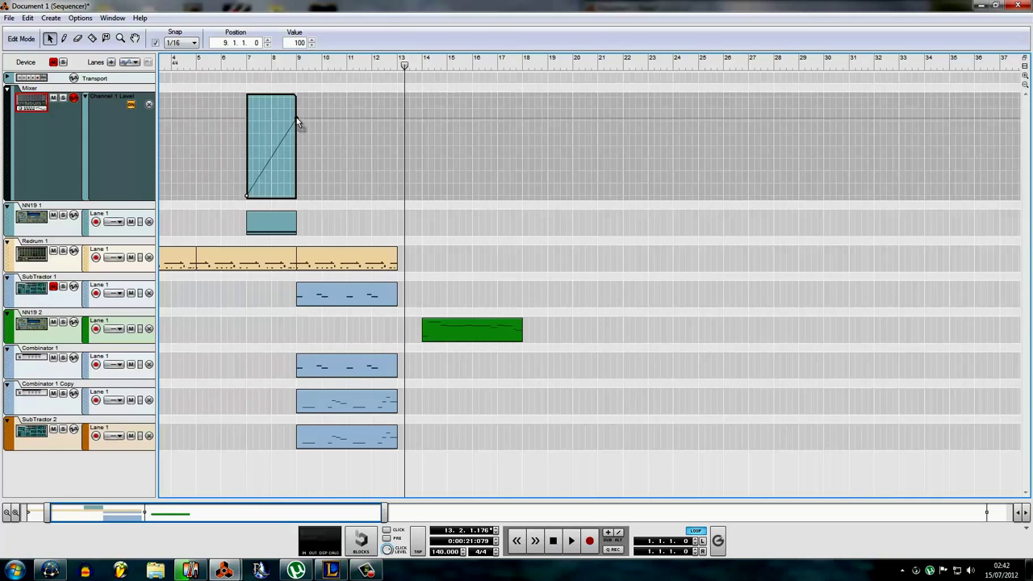
click(247, 67)
key(space)
key(shift+Tab)
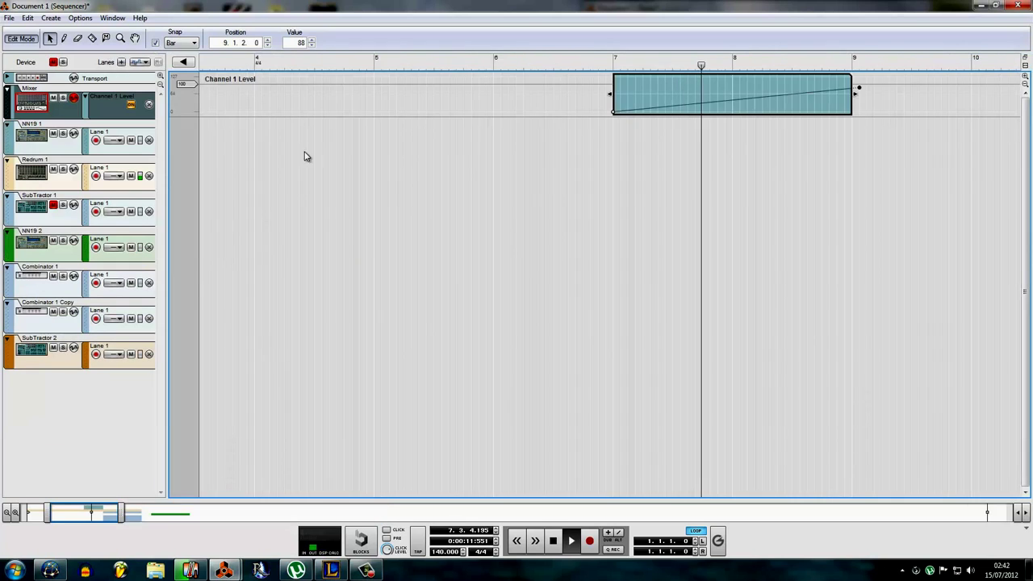
key(shift+Tab)
click(374, 146)
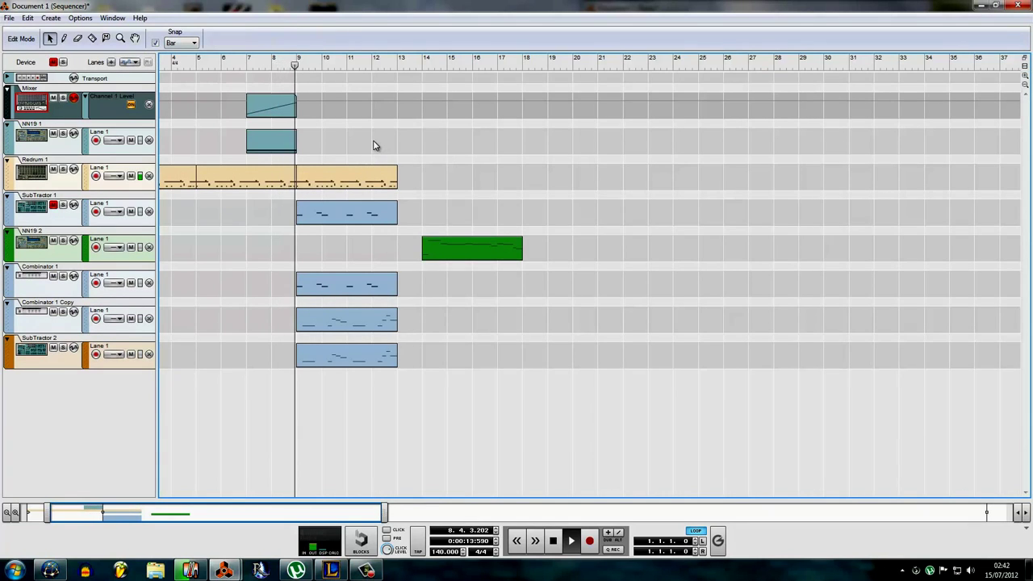
Move the NN19 2 clip to bar 17 and duplicate the bar 9 clips of the drum, bass and synth tracks to bar 13
drag(360, 515, 304, 506)
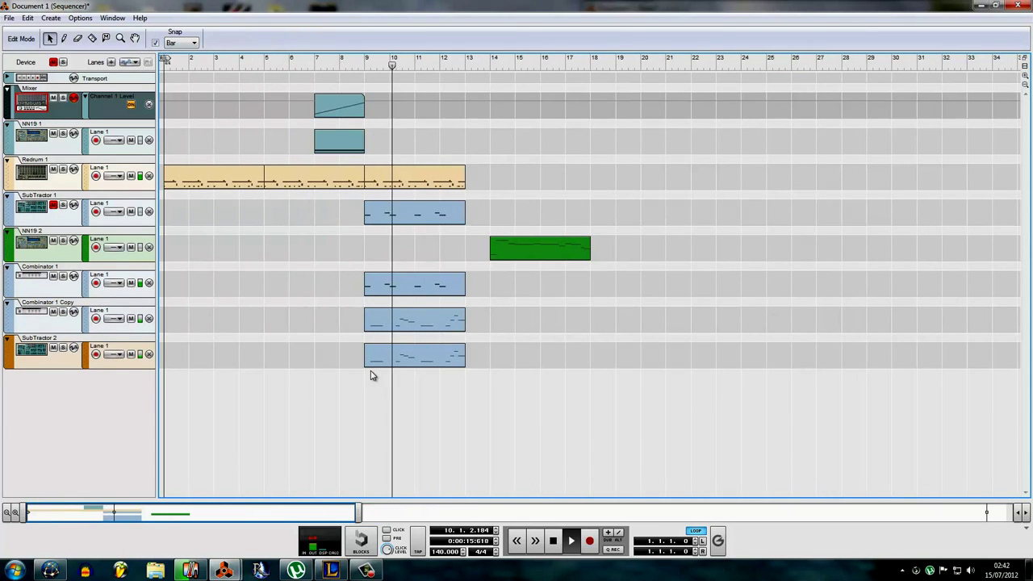
drag(523, 257, 601, 256)
drag(523, 369, 398, 169)
drag(396, 178, 495, 179)
click(615, 229)
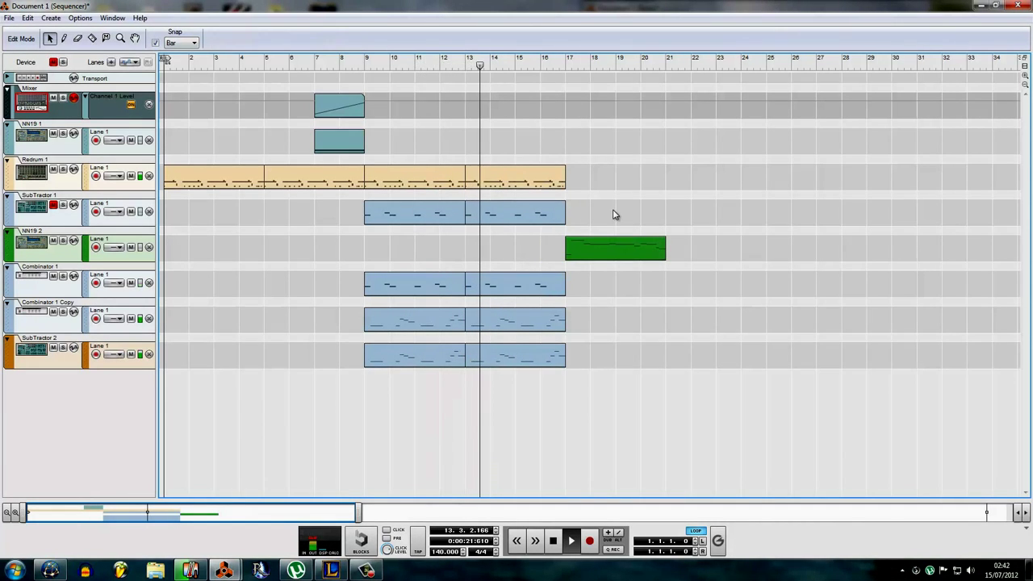
Move both SubTractor 1 clips to the start of the song so they cover bars 1 to 9
scroll(390, 295, down, 3)
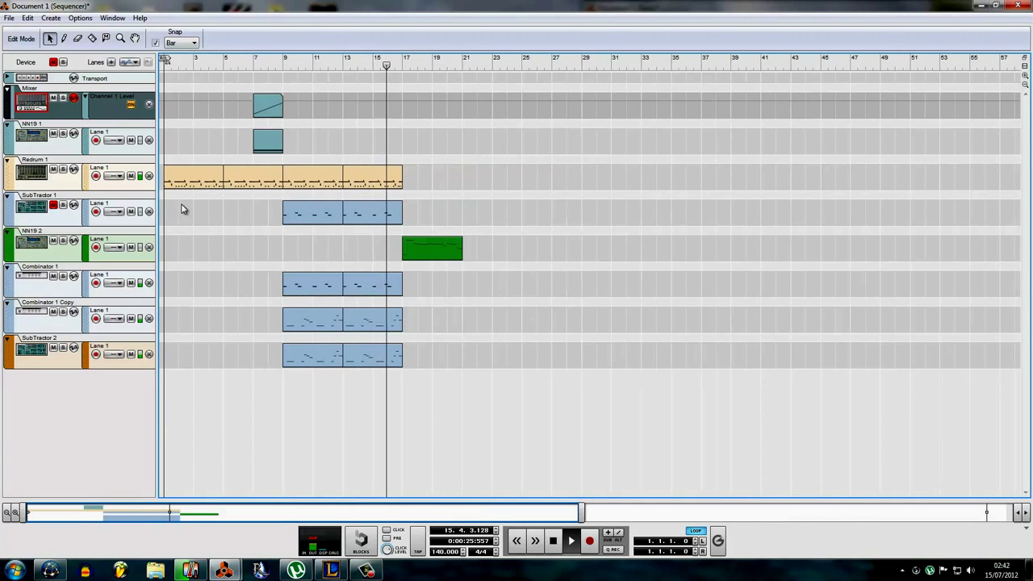
drag(376, 212, 226, 248)
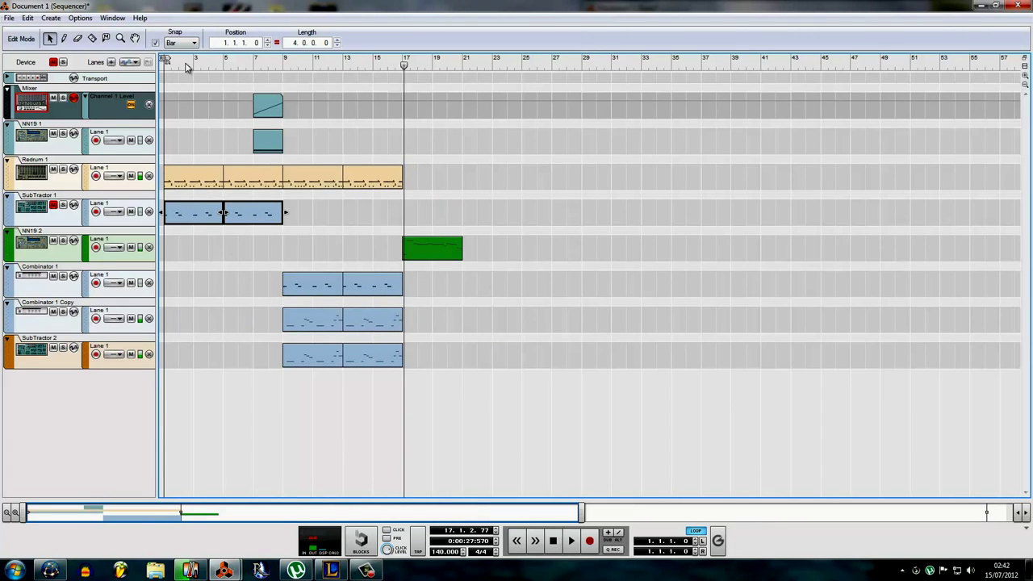
click(53, 208)
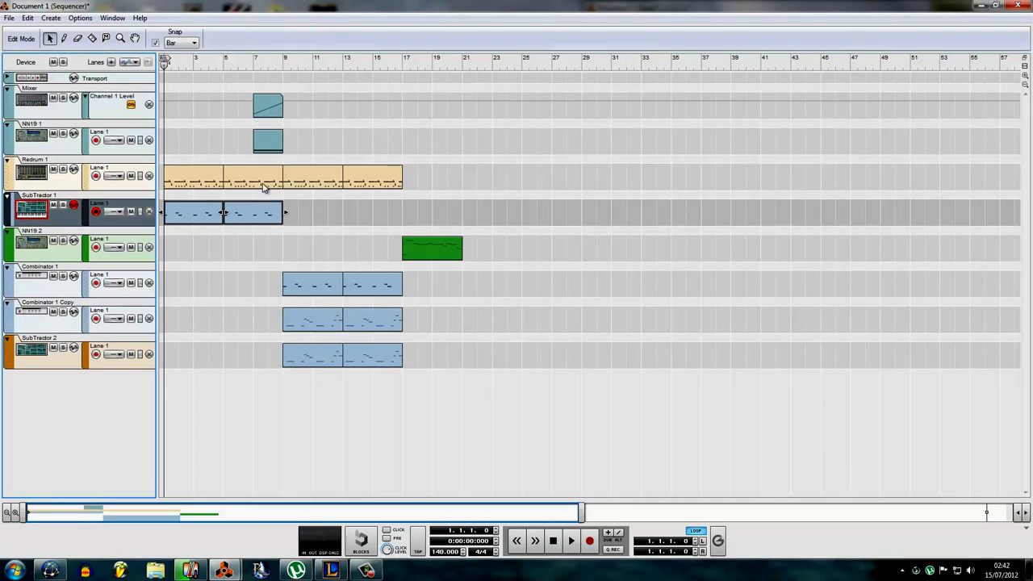
Copy the Redrum, Combinator 1, Combinator 1 Copy and SubTractor 2 clips of bars 9 to 17 to bar 17
drag(312, 127, 382, 373)
drag(323, 284, 439, 292)
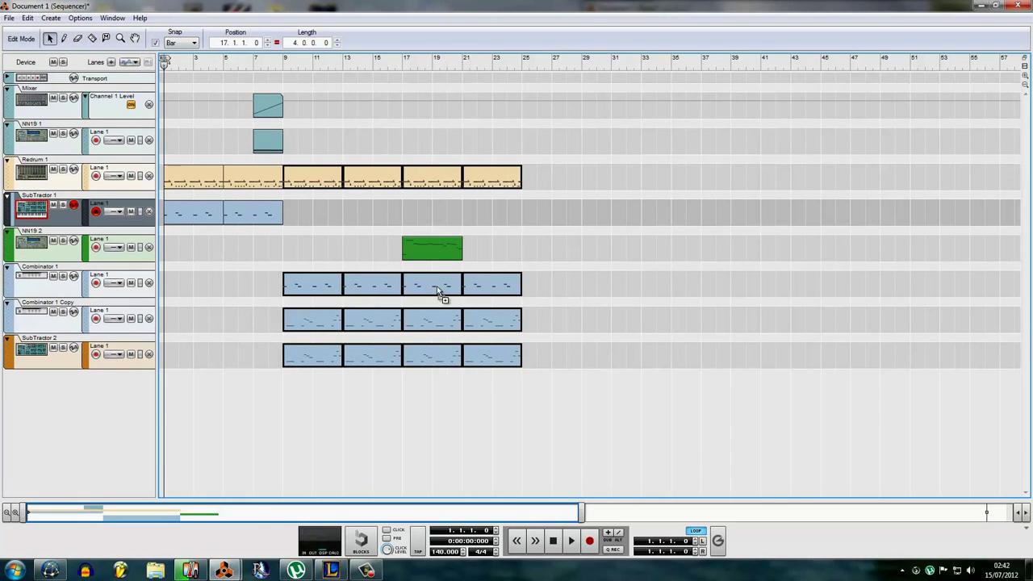
click(434, 298)
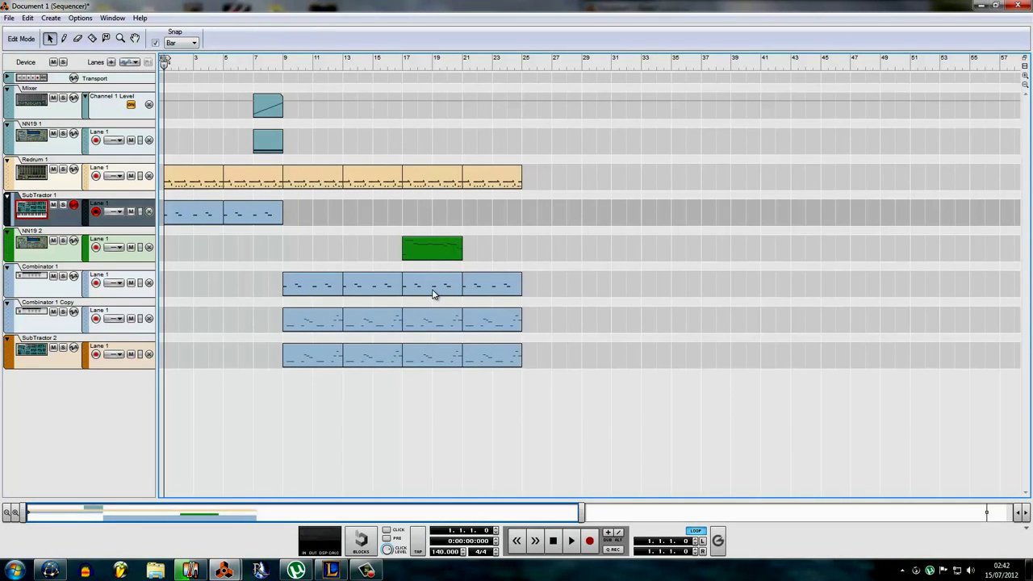
Delete the hi-hat notes before the snare in bar 17 of the Redrum clip and play from bar 17
double_click(433, 293)
key(ctrl+e)
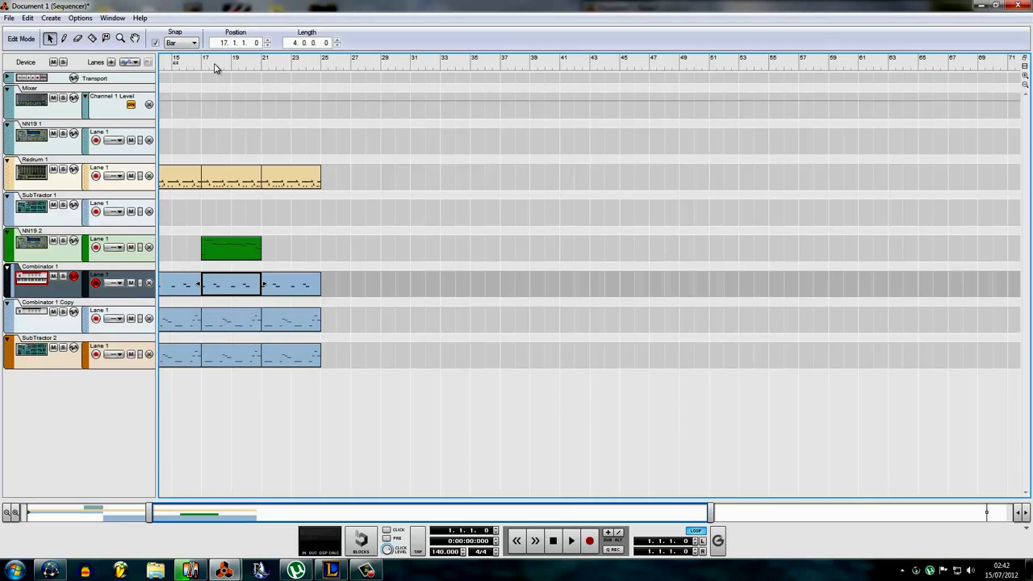
drag(203, 64, 403, 183)
double_click(412, 185)
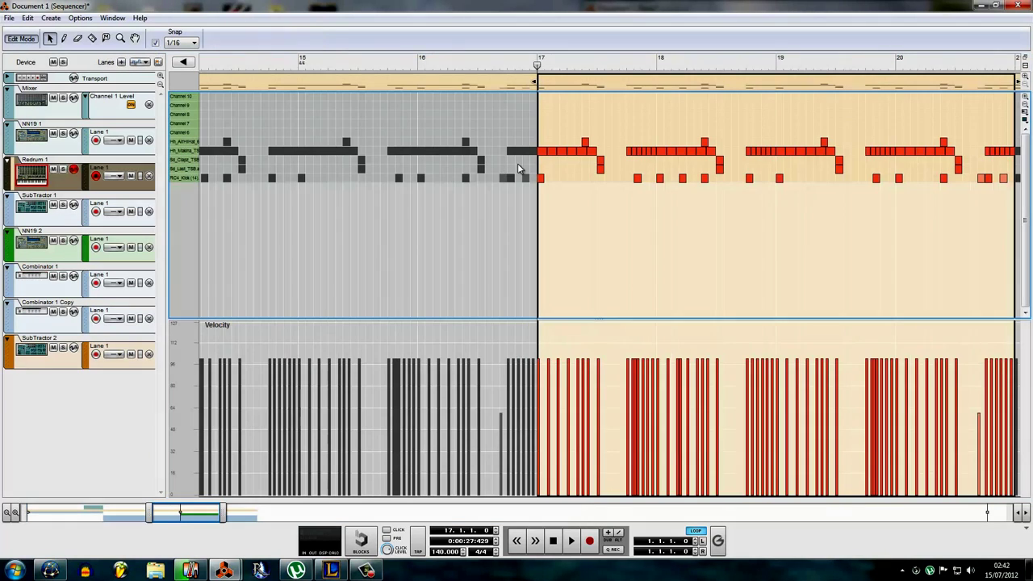
key(Delete)
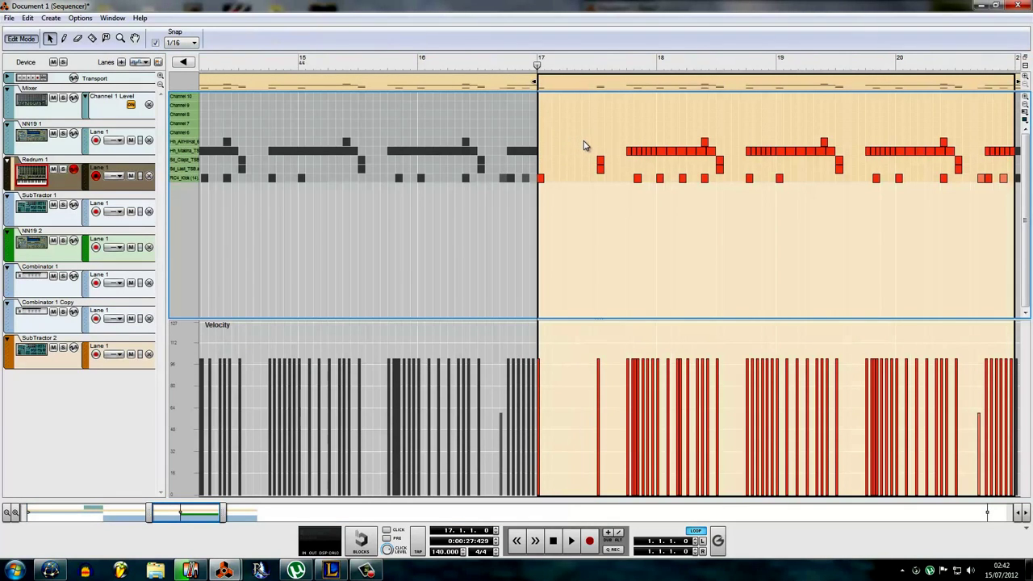
key(space)
key(ctrl+e)
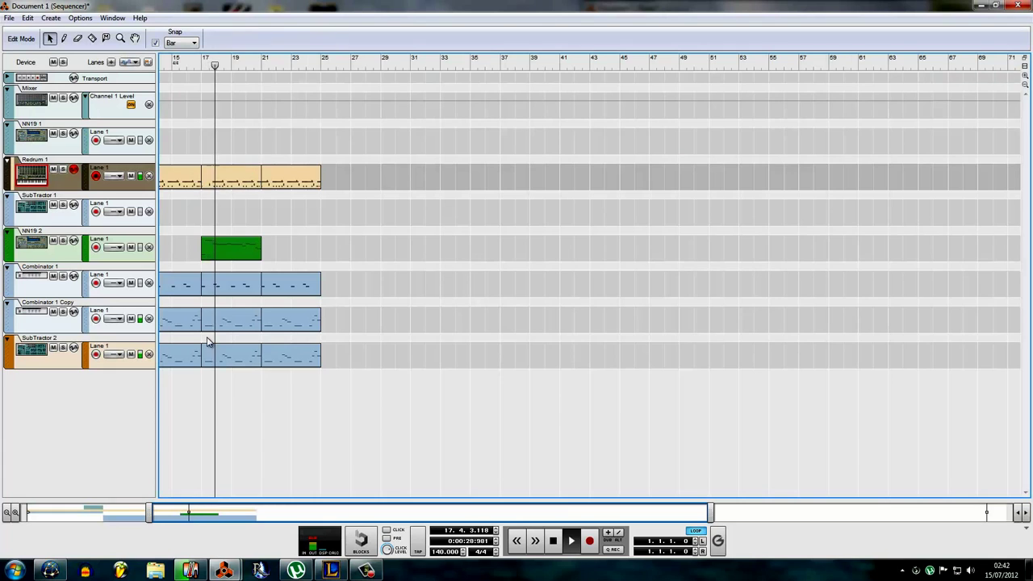
Delete the first three F2 notes of bar 17 in the Combinator 1 Copy clip
double_click(223, 318)
drag(614, 255, 620, 255)
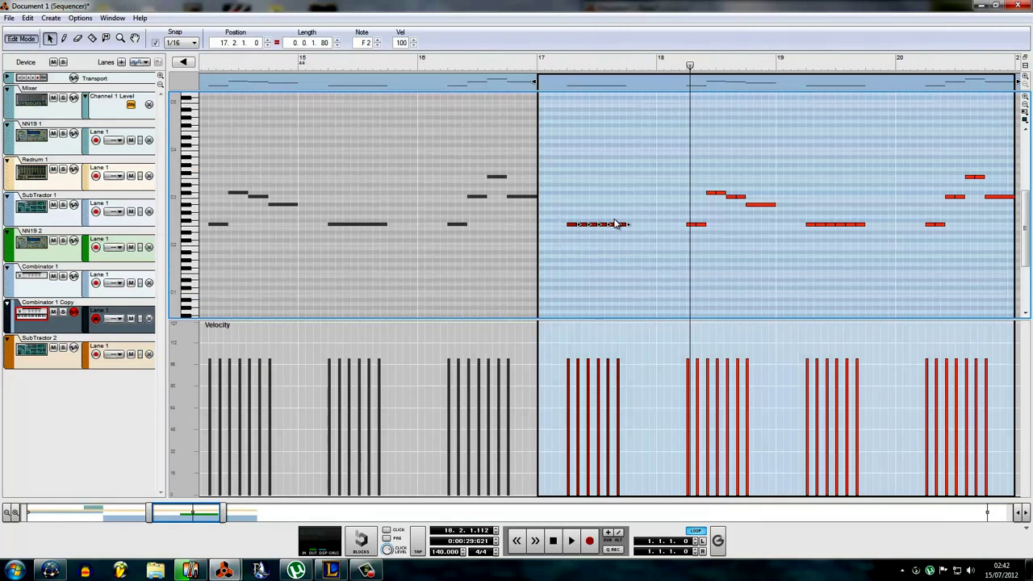
drag(553, 137, 592, 237)
key(Delete)
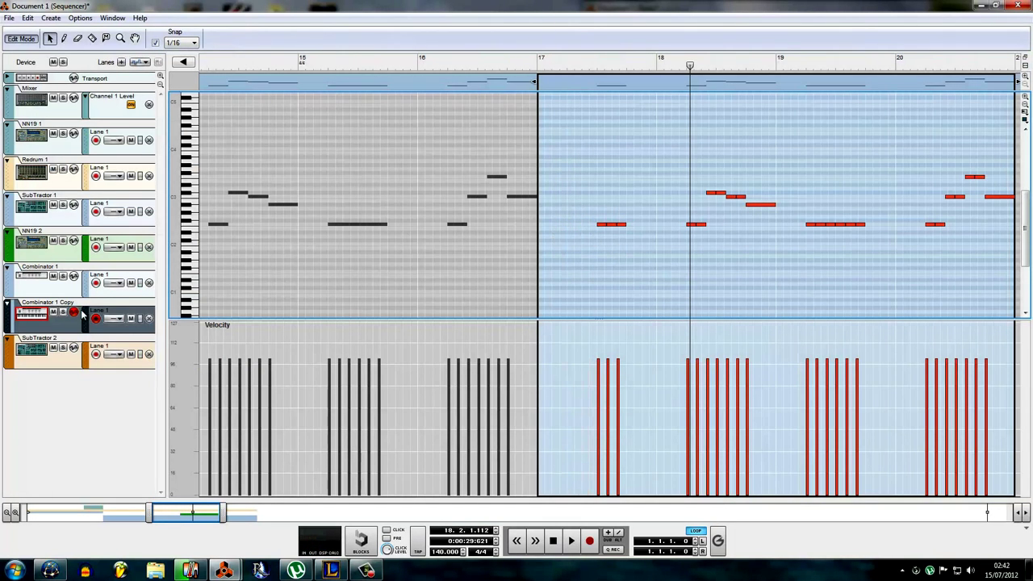
Delete the opening notes of bar 17 in the SubTractor 2 clip and return to the arrangement
click(46, 349)
double_click(562, 234)
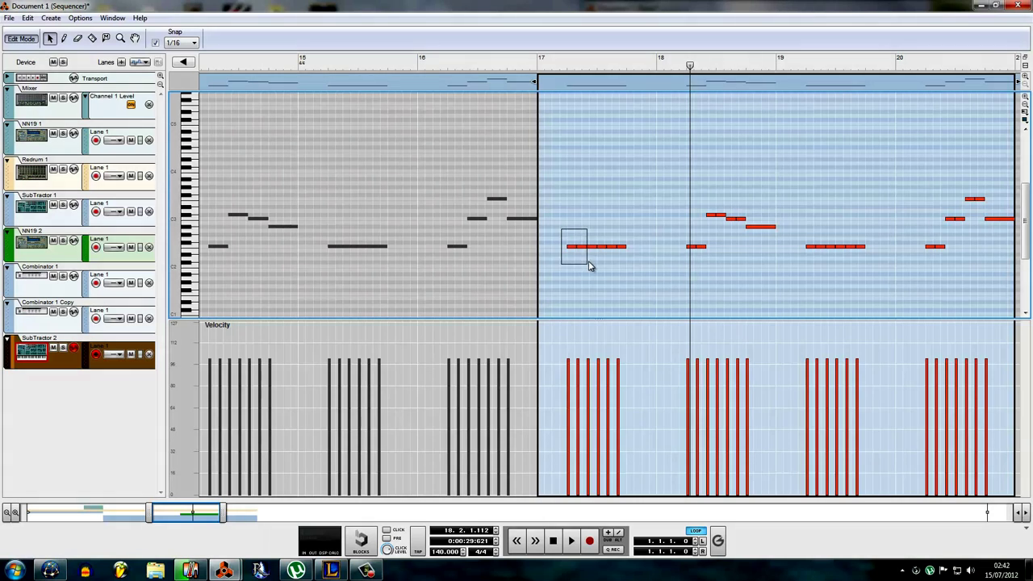
drag(588, 263, 588, 264)
key(Delete)
key(Escape)
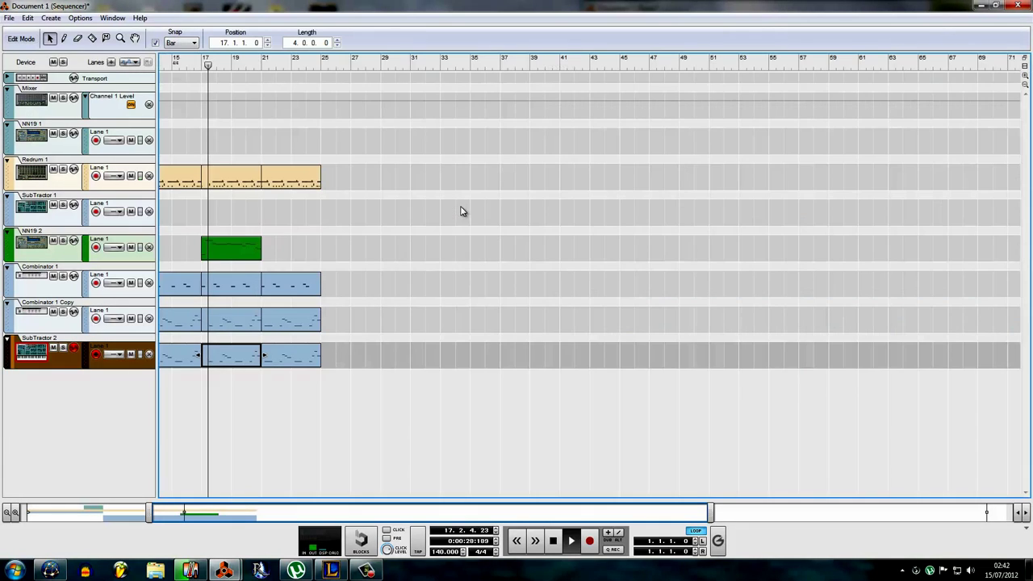
Delete the opening notes of bar 17 in the Combinator 1 clip and play the section from bar 17
click(252, 287)
click(245, 326)
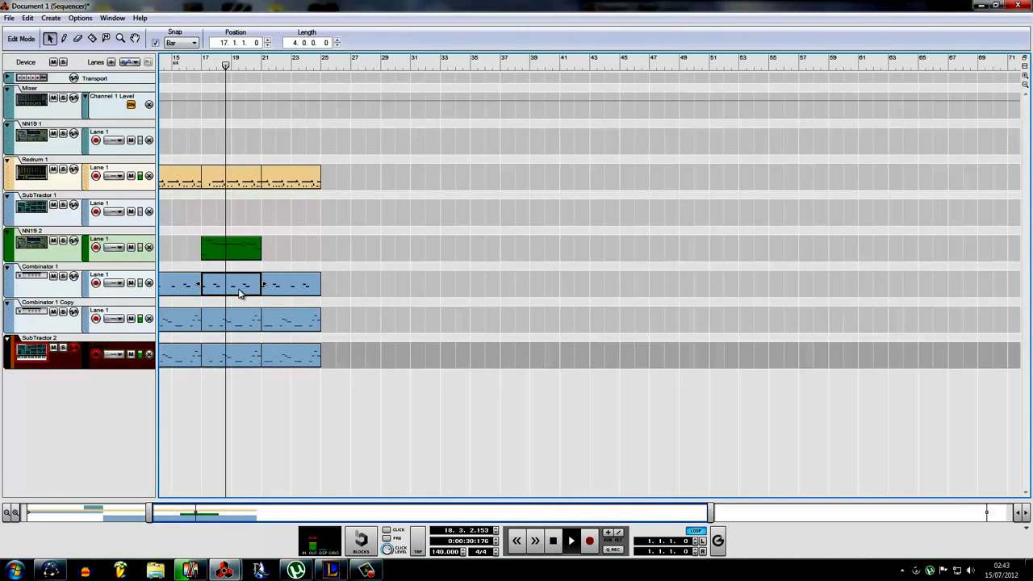
double_click(240, 287)
drag(560, 237, 562, 277)
key(Delete)
key(space)
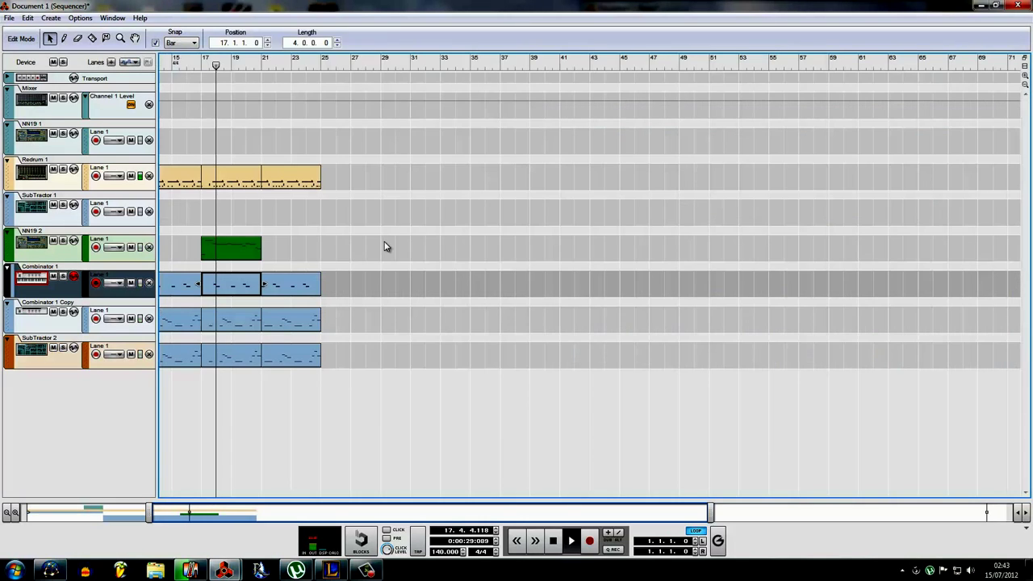
double_click(385, 247)
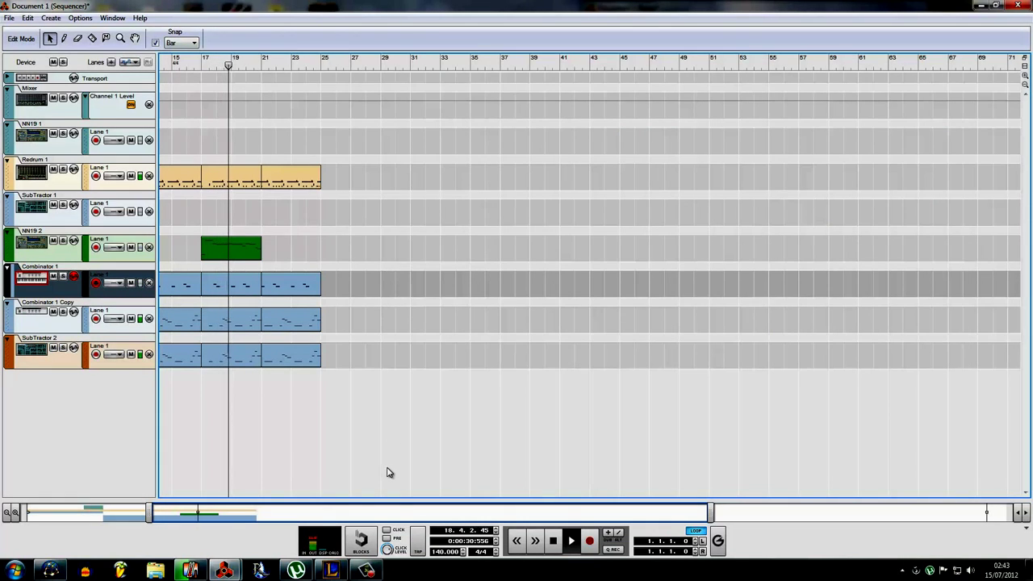
Copy the two SubTractor 1 clips to the SubTractor 2 track at bar 1 and play the song from the beginning
drag(334, 510, 205, 508)
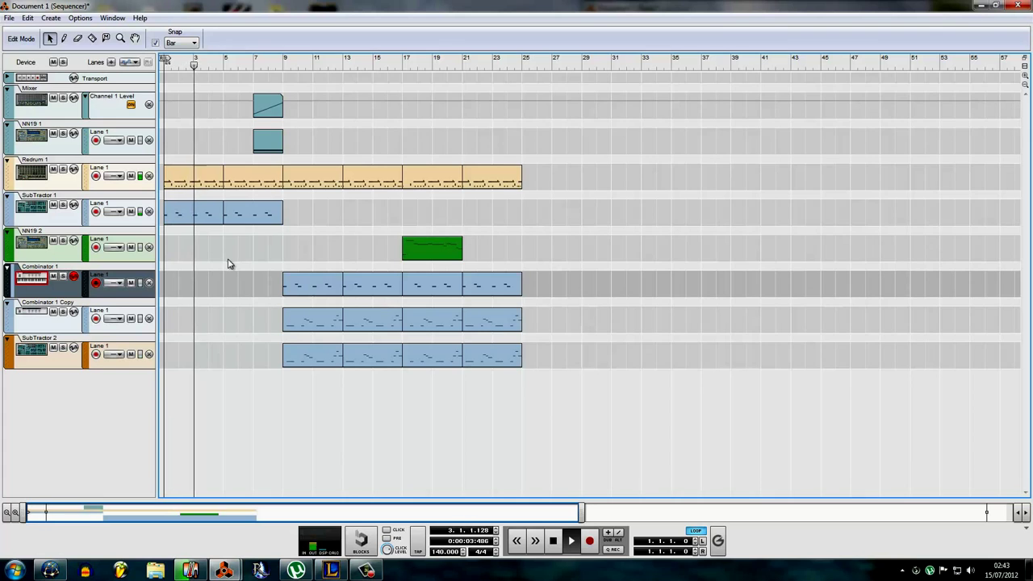
drag(253, 251, 178, 350)
click(180, 329)
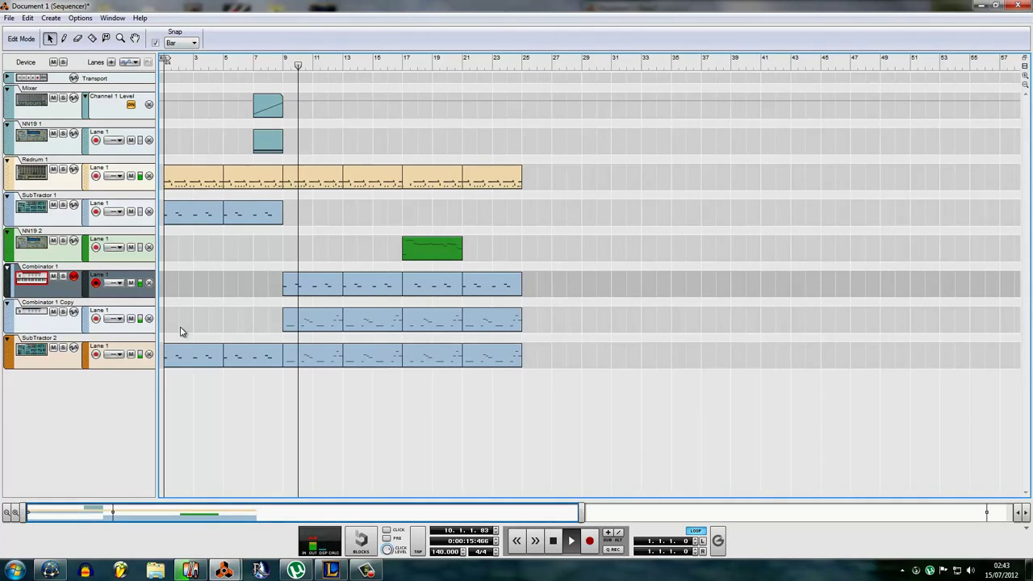
Try adding automation for the NN19 2 sampler's LFO amount, and undo the addition
mouse_move(223, 569)
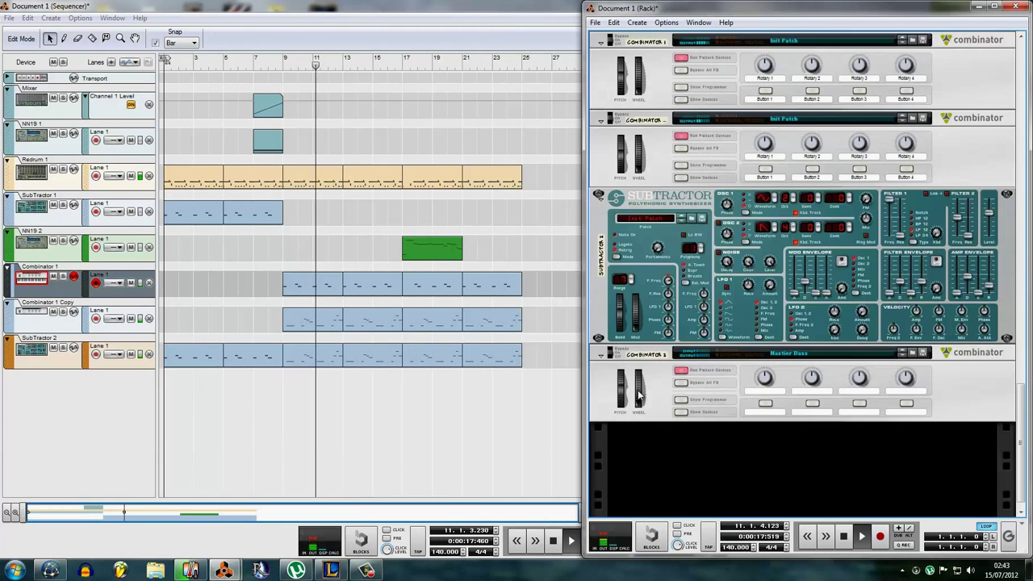
scroll(656, 151, down, 1)
right_click(655, 151)
click(649, 150)
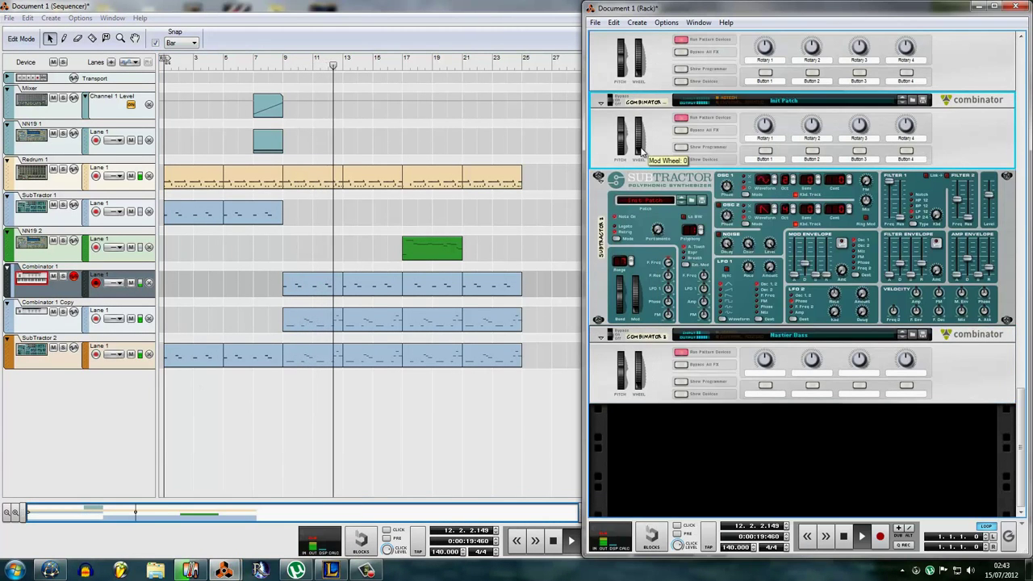
scroll(778, 267, up, 8)
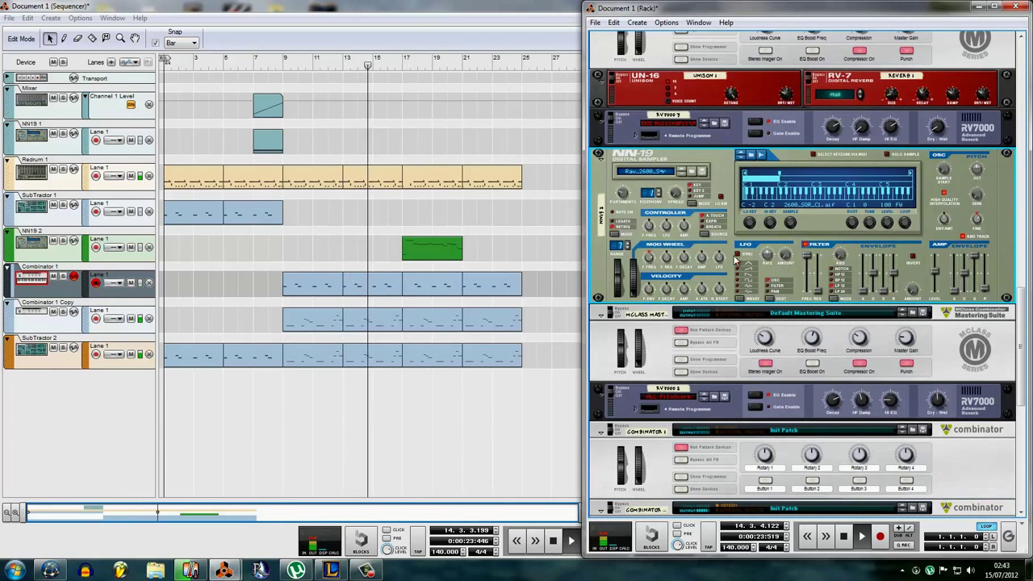
right_click(786, 260)
click(810, 263)
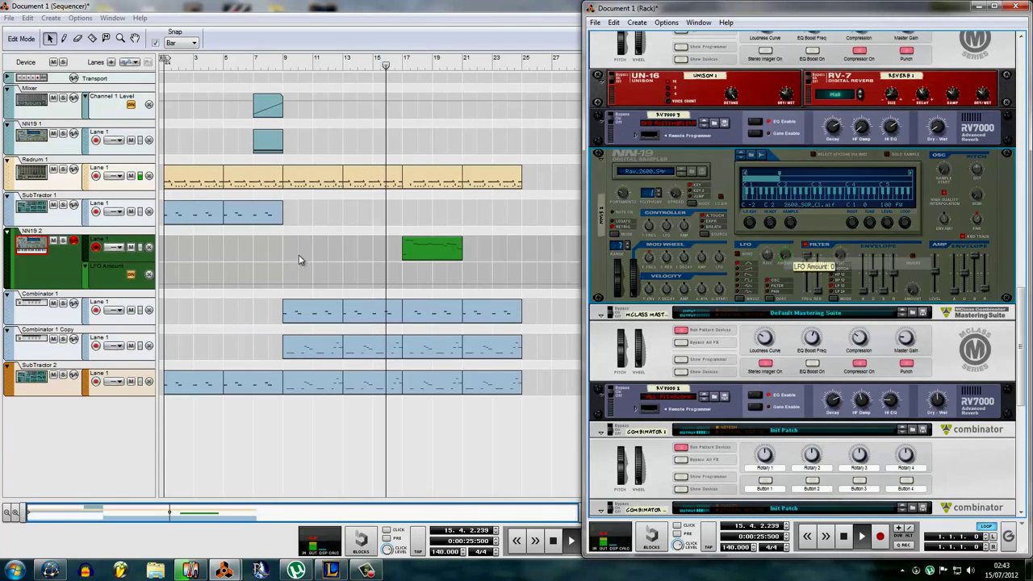
click(282, 242)
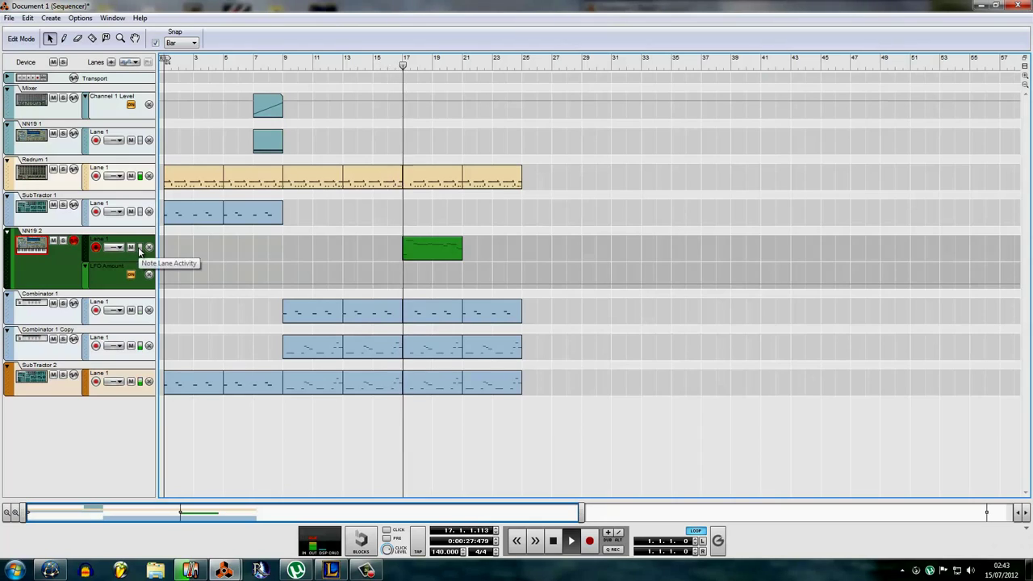
key(ctrl+z)
Create an MClass Stereo Imager below Combinator 1 Copy in the rack and add automation for its X-Over frequency
mouse_move(228, 569)
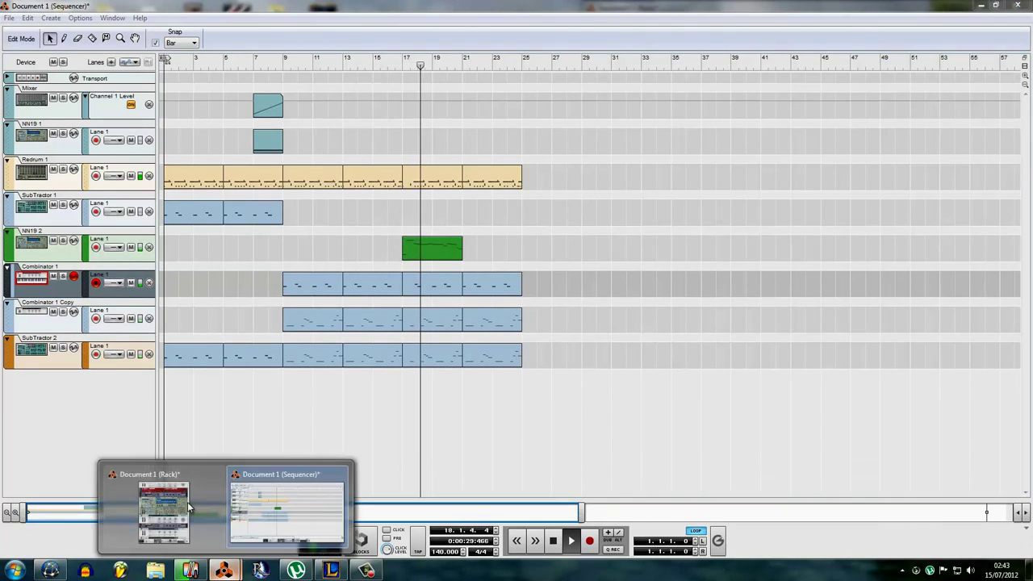
click(288, 502)
scroll(726, 260, up, 2)
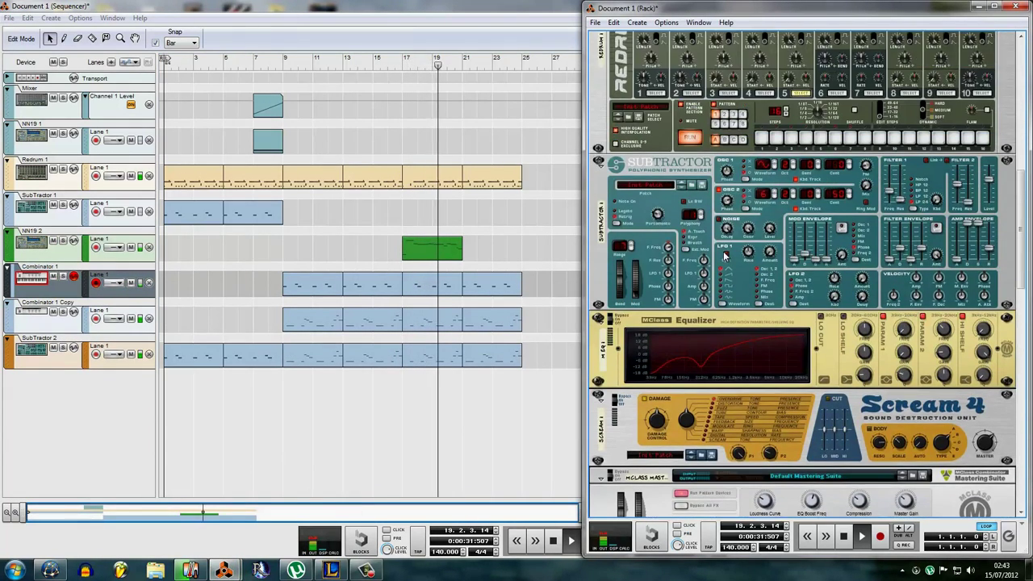
scroll(734, 307, down, 15)
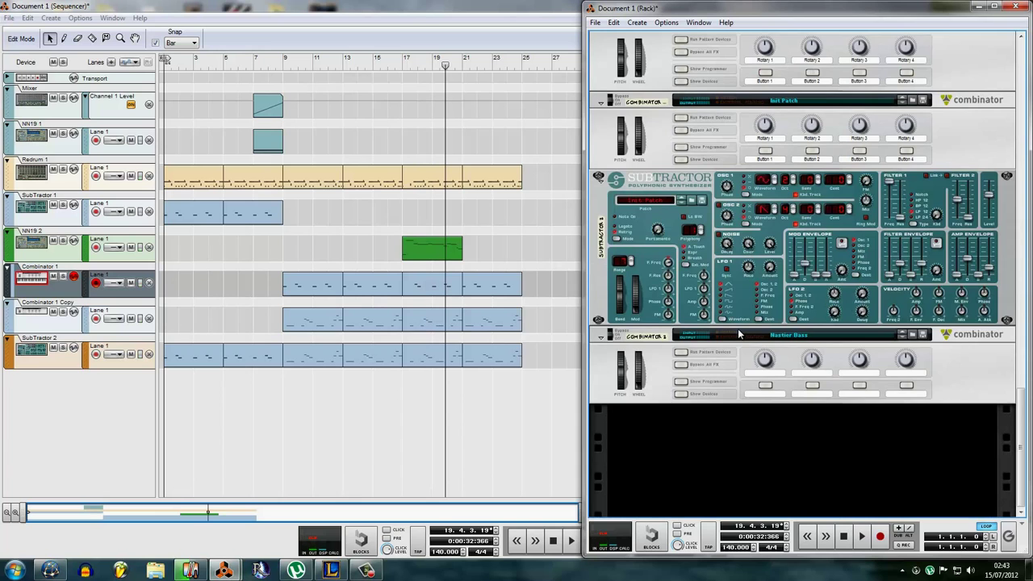
scroll(738, 306, up, 8)
scroll(739, 247, up, 3)
scroll(725, 265, down, 3)
right_click(724, 262)
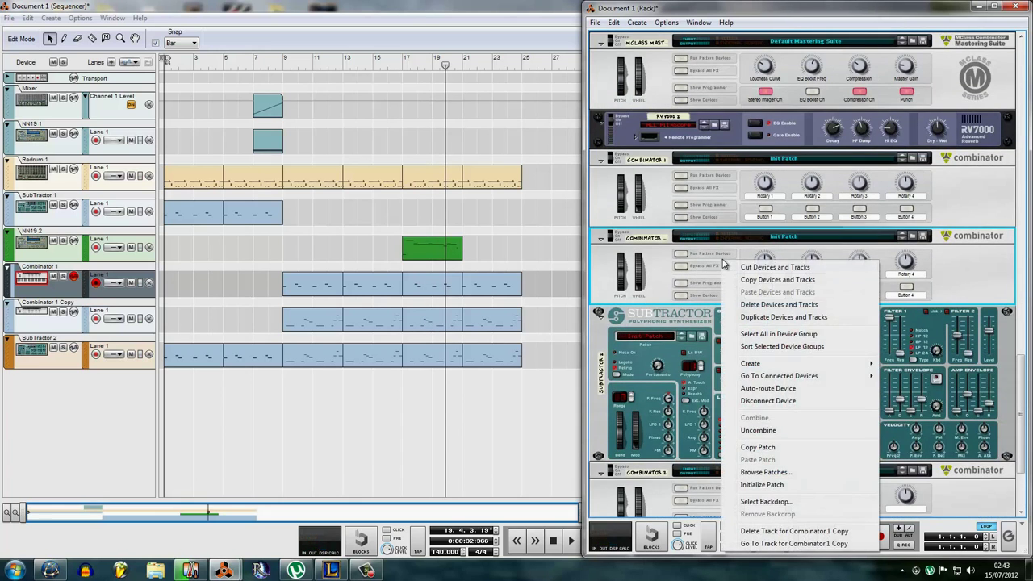
mouse_move(771, 363)
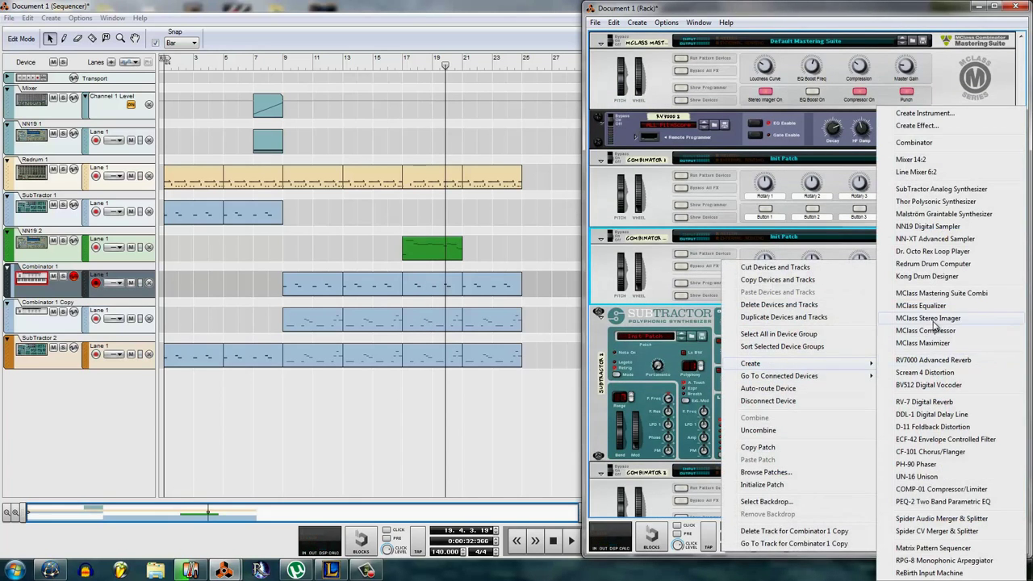
click(936, 323)
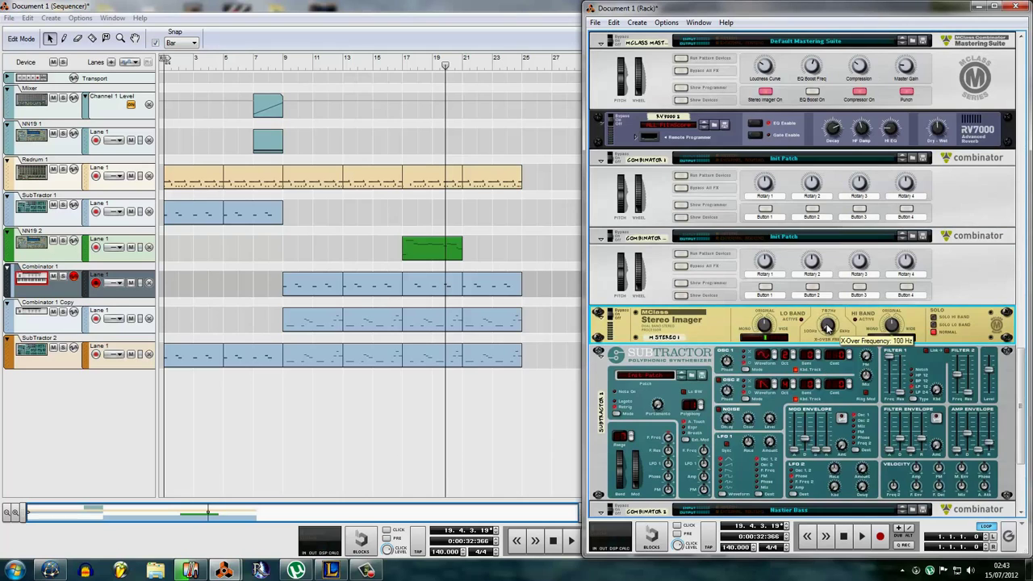
click(360, 344)
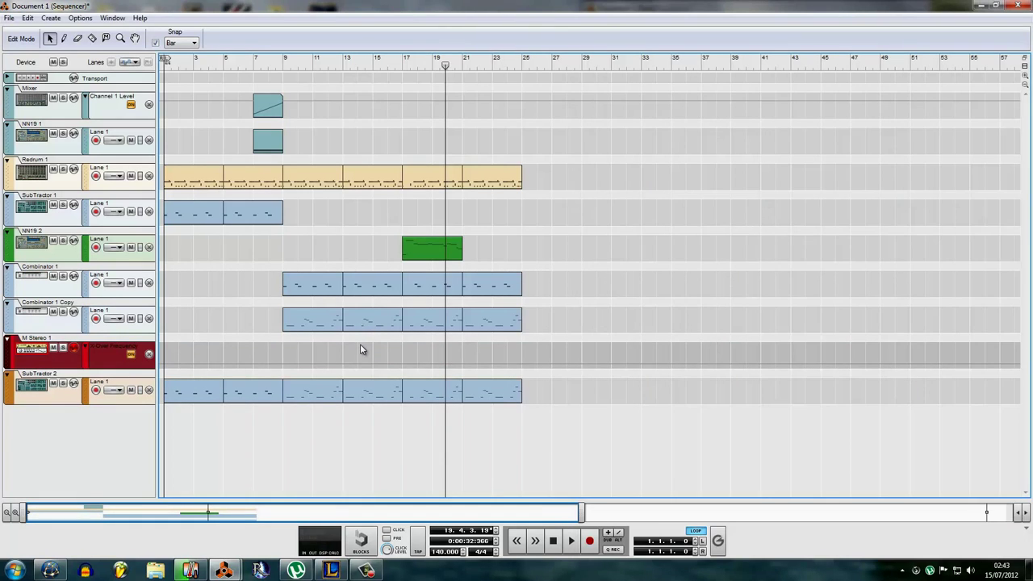
Draw a one-bar X-Over Frequency automation clip at bar 17 on the M Stereo 1 track, falling to 0 at 17.3
click(422, 320)
drag(438, 320, 423, 321)
click(413, 353)
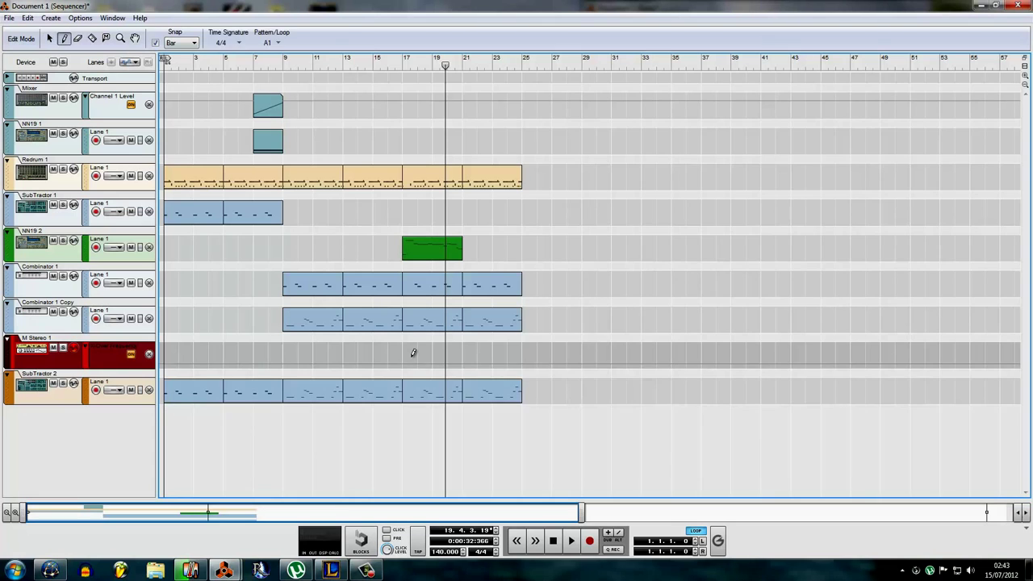
click(412, 352)
key(h)
key(h)
key(h)
key(h)
key(h)
key(h)
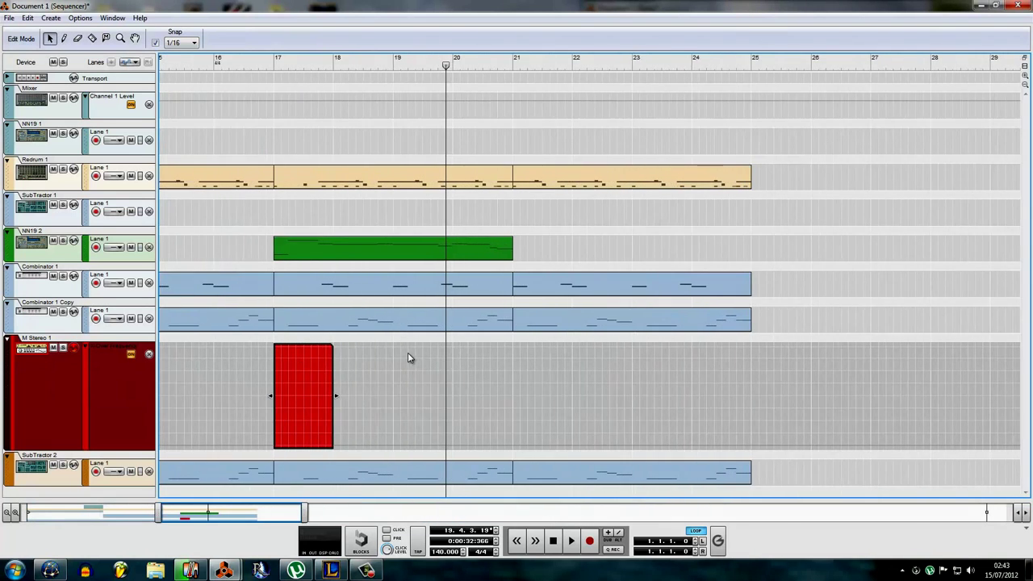
drag(242, 349, 262, 450)
Play the song from bar 17 to hear the stereo imager automation
click(233, 63)
key(space)
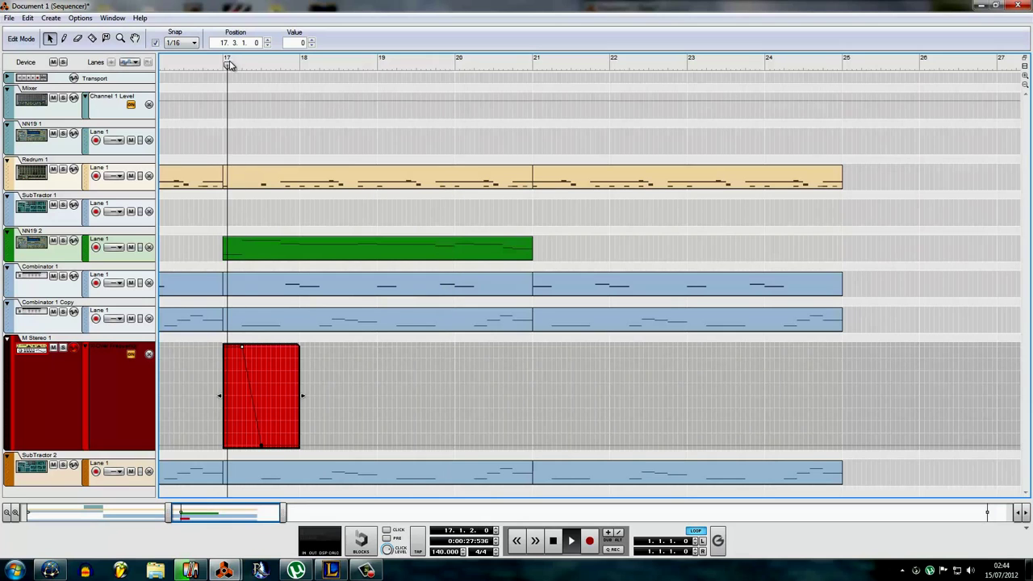
key(shift+Tab)
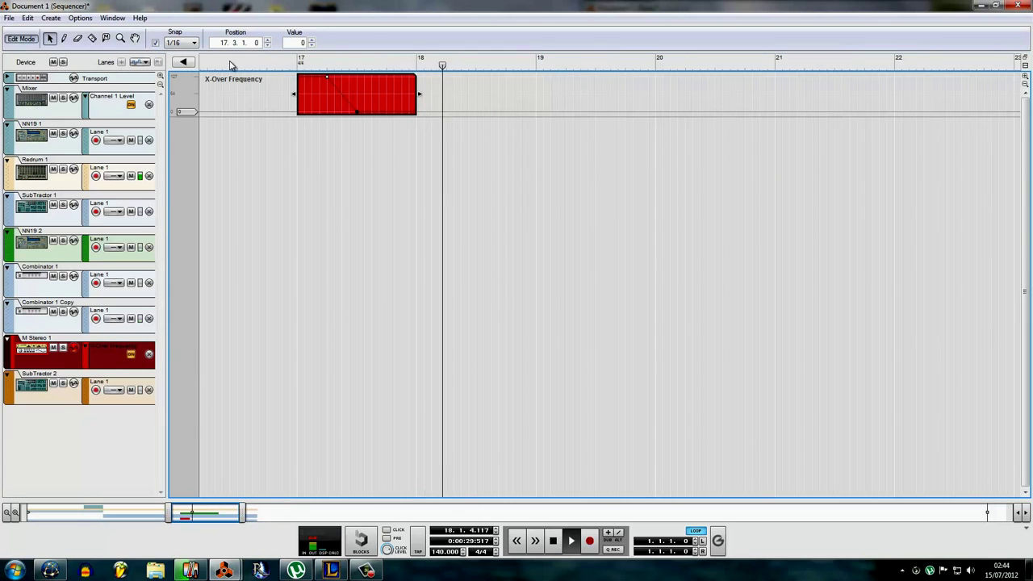
key(shift+Tab)
key(space)
click(225, 65)
key(space)
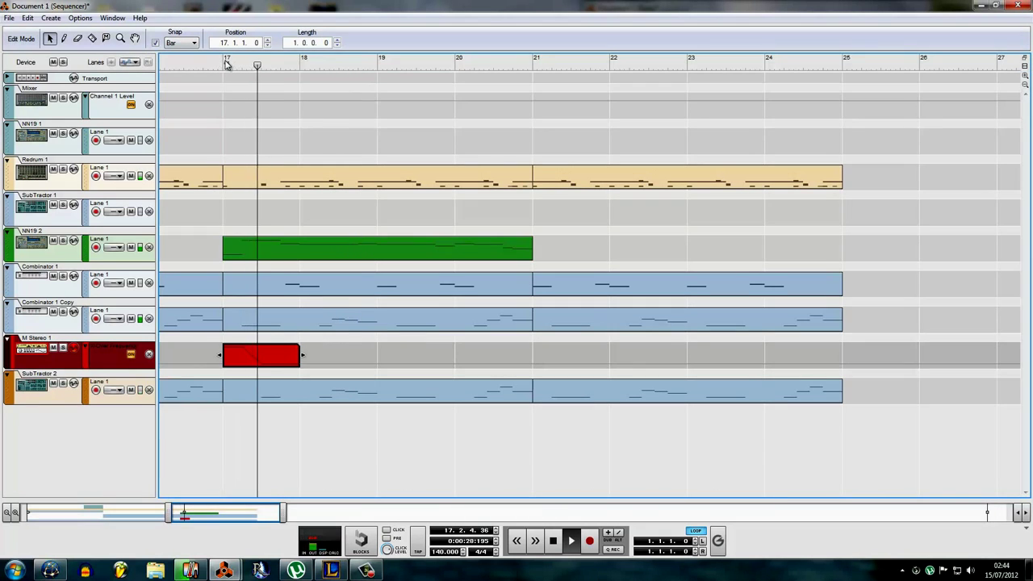
Move the first X-Over Frequency automation point to position 17.1.1.0 with value 127
double_click(266, 360)
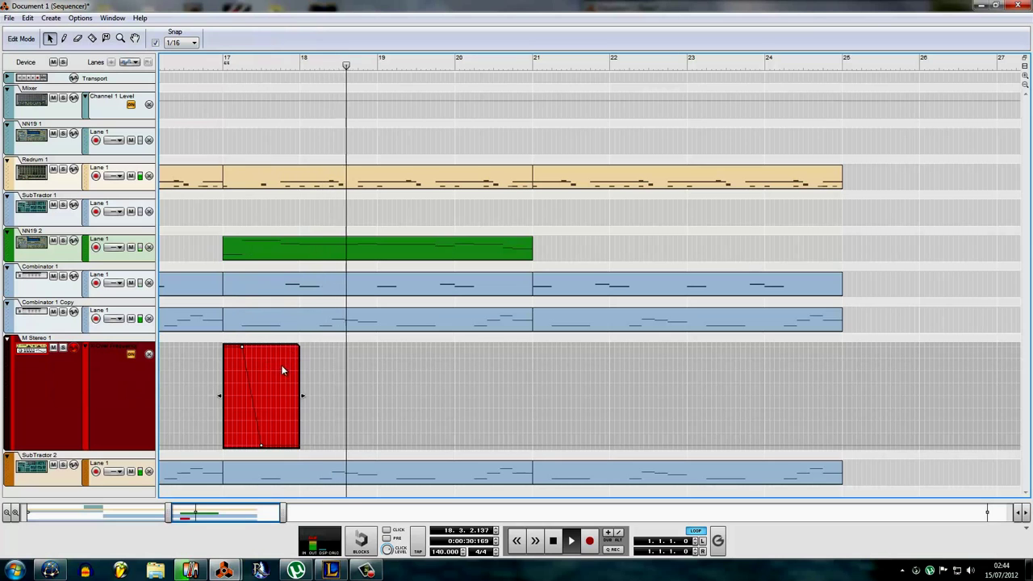
key(space)
drag(243, 347, 224, 346)
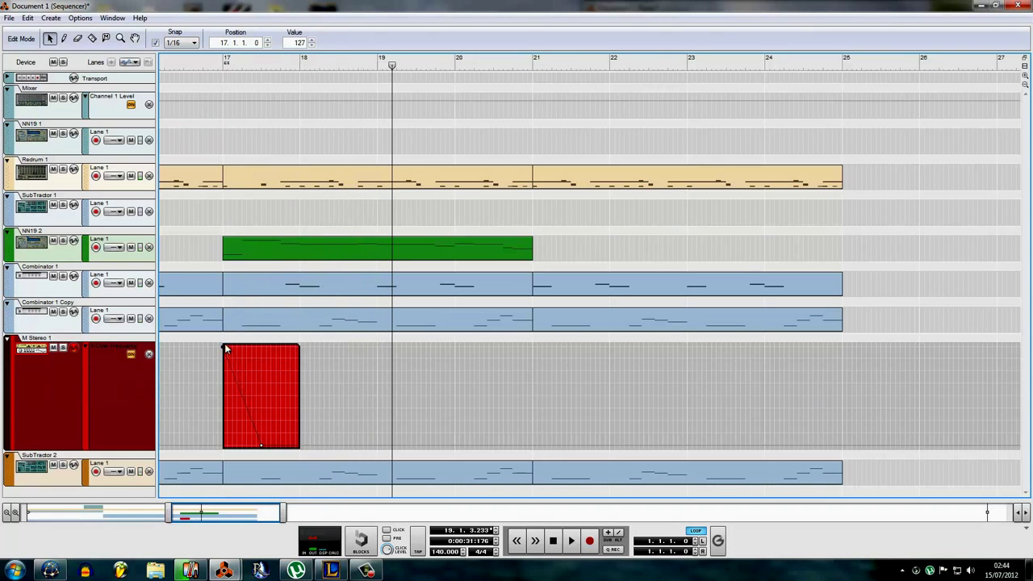
Add an F2 note at 17.1.1.0 in the Combinator 1 Copy clip and play from bar 17
double_click(323, 320)
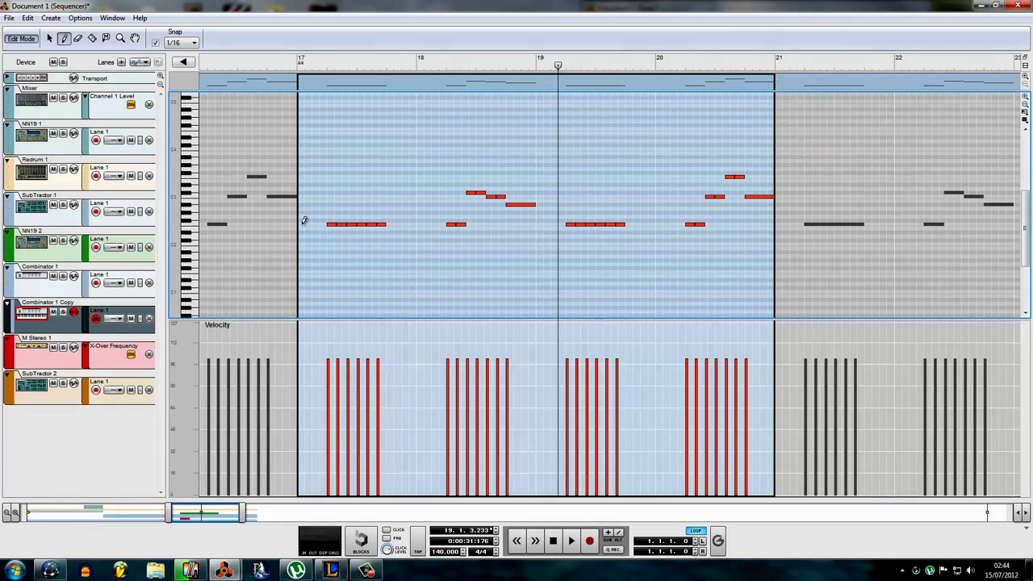
drag(304, 222, 325, 222)
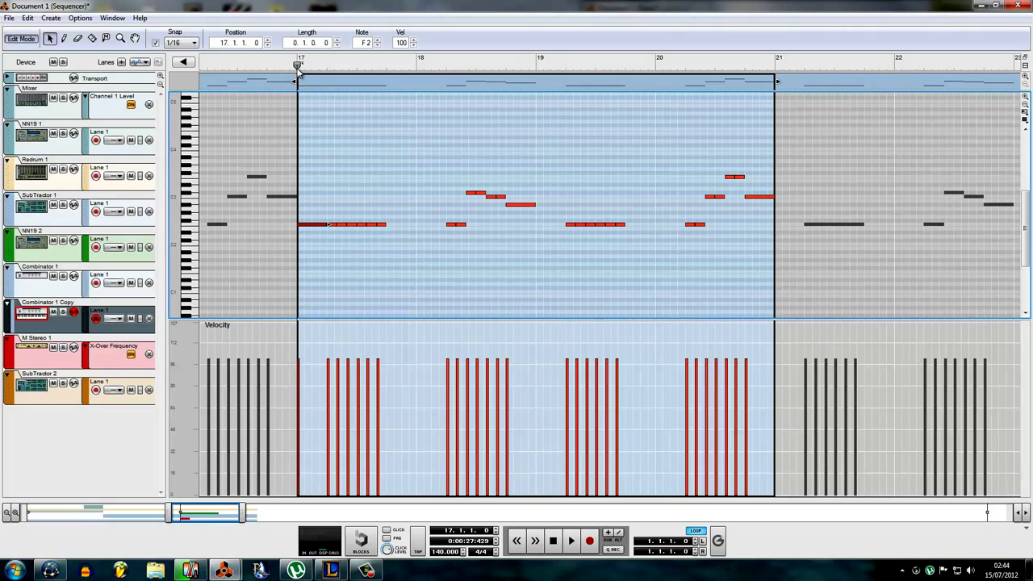
click(374, 140)
key(space)
key(Escape)
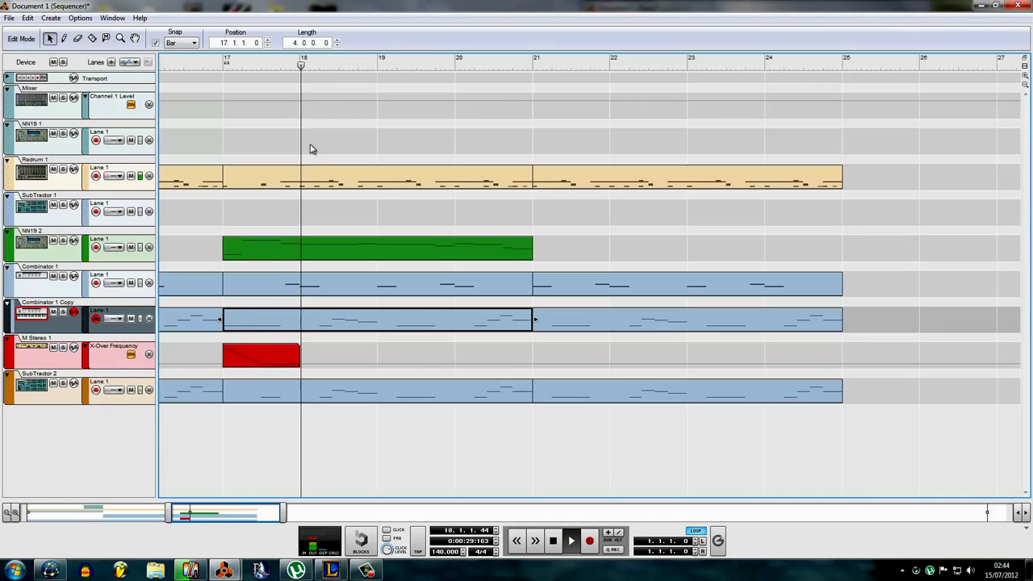
Play the whole arrangement from the beginning
key(g)
key(g)
key(g)
key(g)
key(h)
key(h)
key(h)
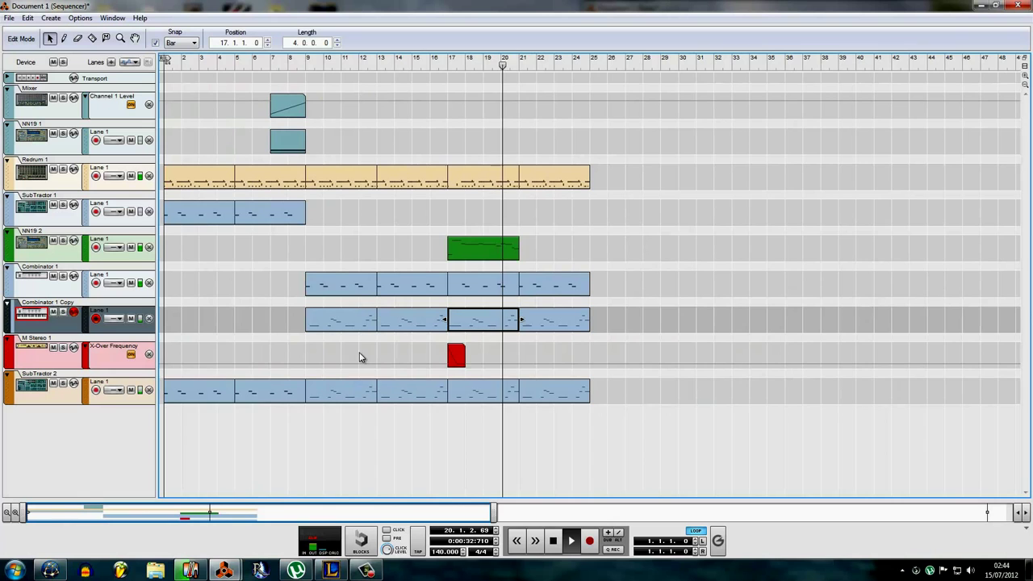
click(281, 321)
key(shift+Return)
key(shift+Return)
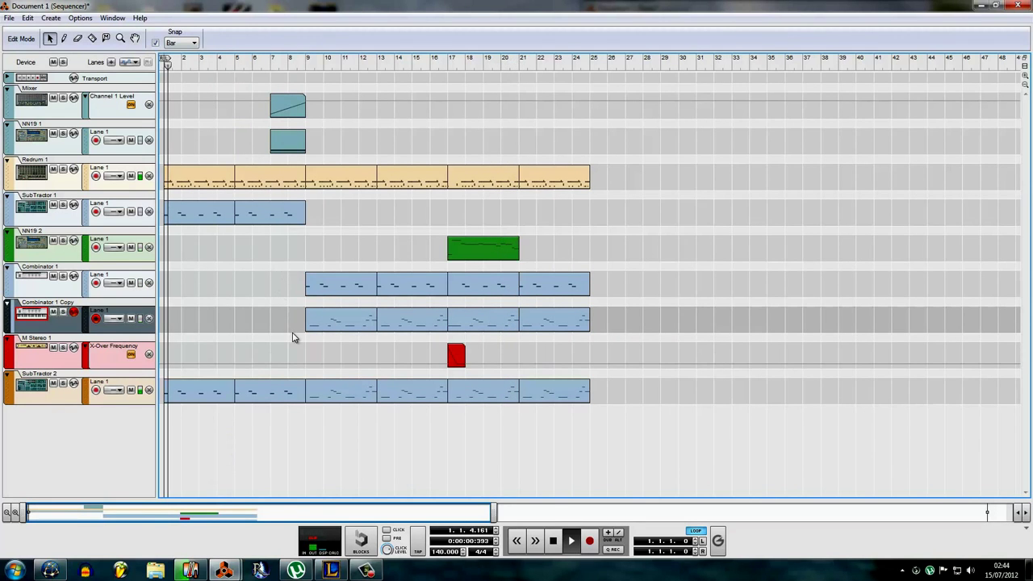
Add LFO Amount automation for the NN19 1 sampler and copy the mixer's Channel 1 Level clip into it at bar 7
mouse_move(190, 570)
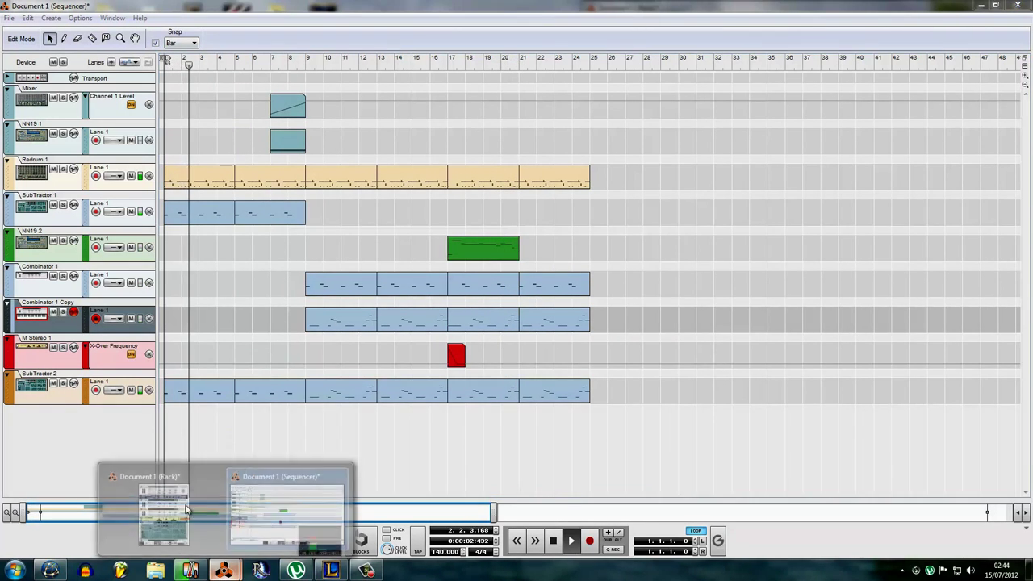
click(185, 509)
scroll(730, 286, down, 5)
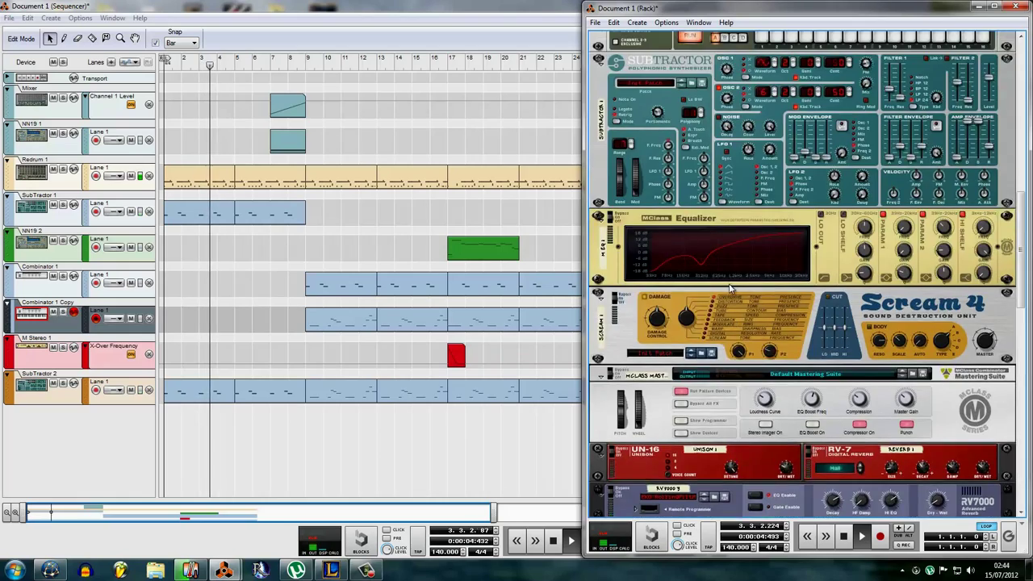
scroll(730, 286, up, 10)
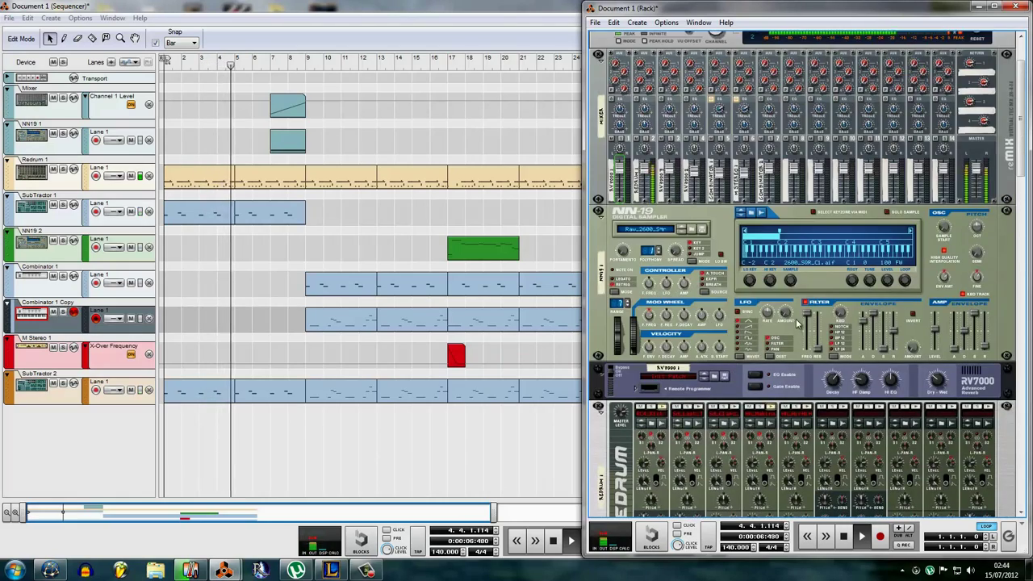
right_click(795, 318)
click(811, 324)
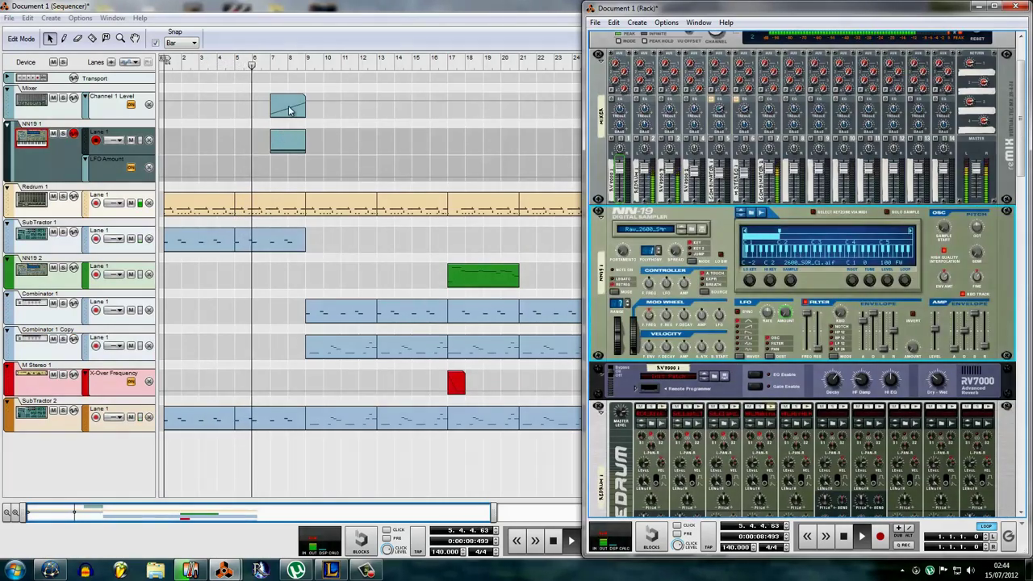
ctrl+drag(288, 106, 288, 167)
right_click(288, 168)
click(374, 152)
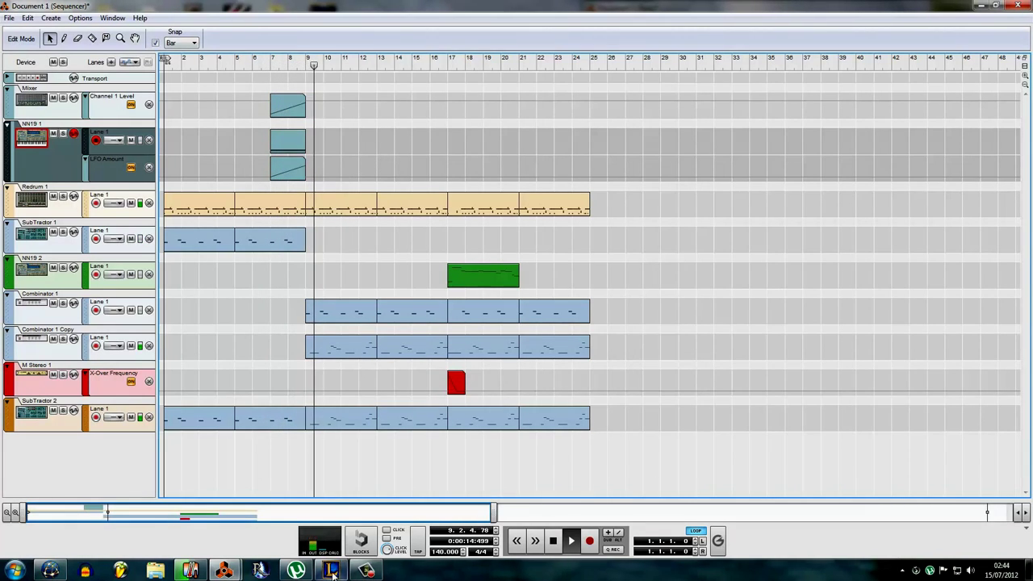
Add LFO Rate automation for the NN19 1 sampler and copy the LFO Amount clip into it at bar 7
click(224, 571)
click(166, 510)
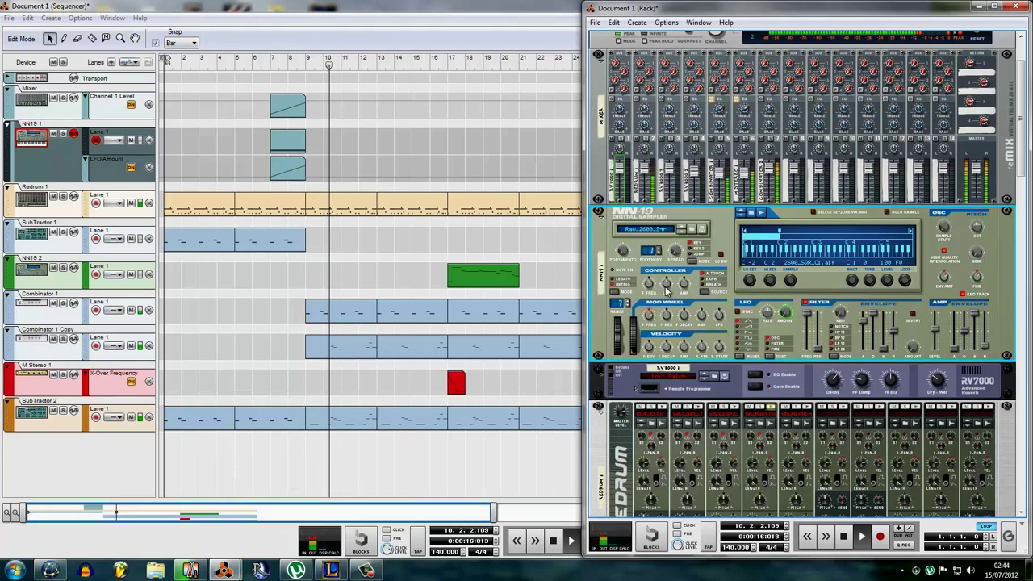
right_click(768, 313)
click(811, 322)
drag(296, 200, 288, 171)
Raise the starting point of the LFO Rate automation clip to value 58 and play from bar 7
double_click(288, 176)
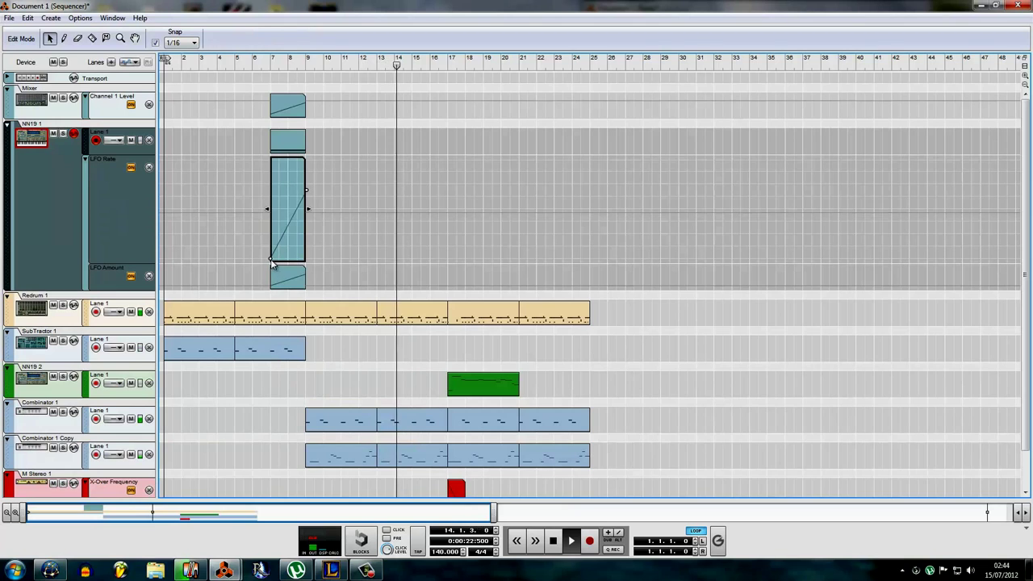
drag(273, 258, 273, 215)
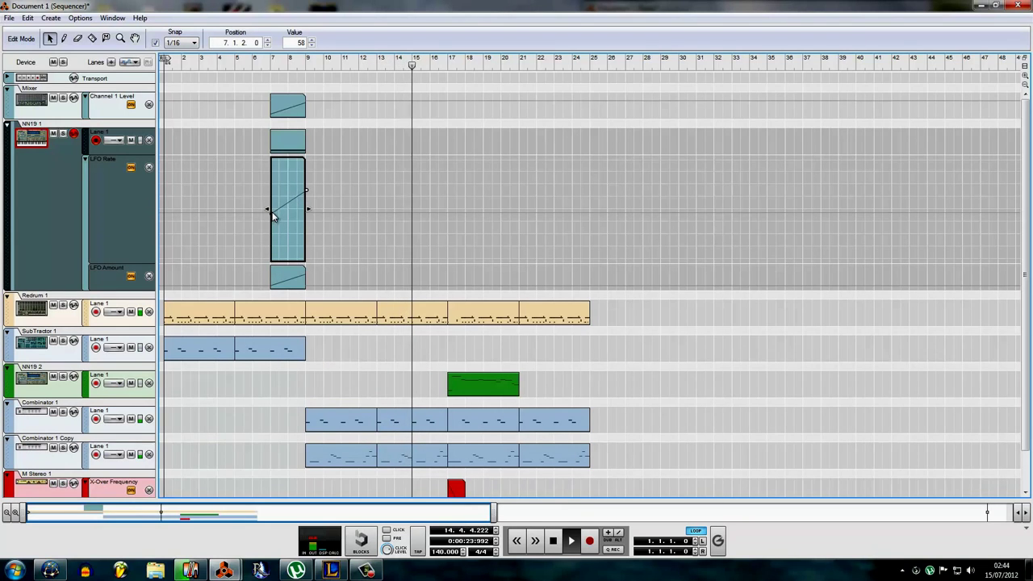
click(270, 68)
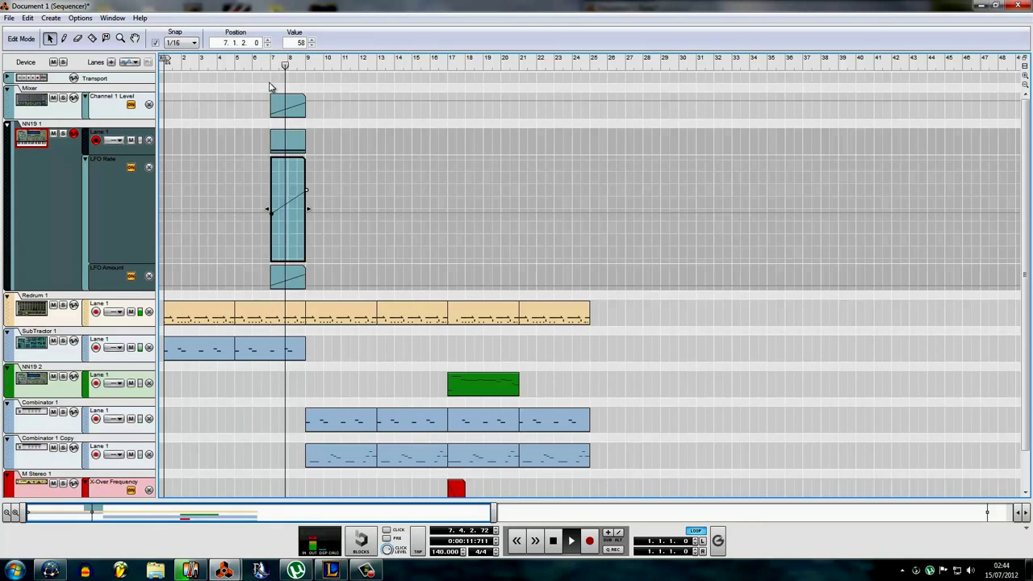
double_click(306, 195)
double_click(304, 196)
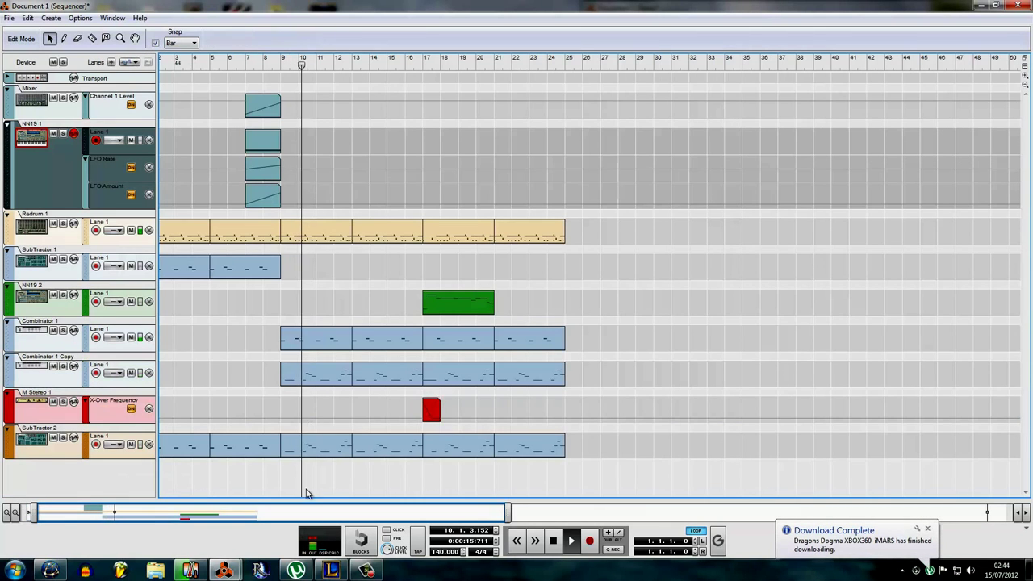
scroll(676, 468, left, 1)
scroll(684, 469, down, 2)
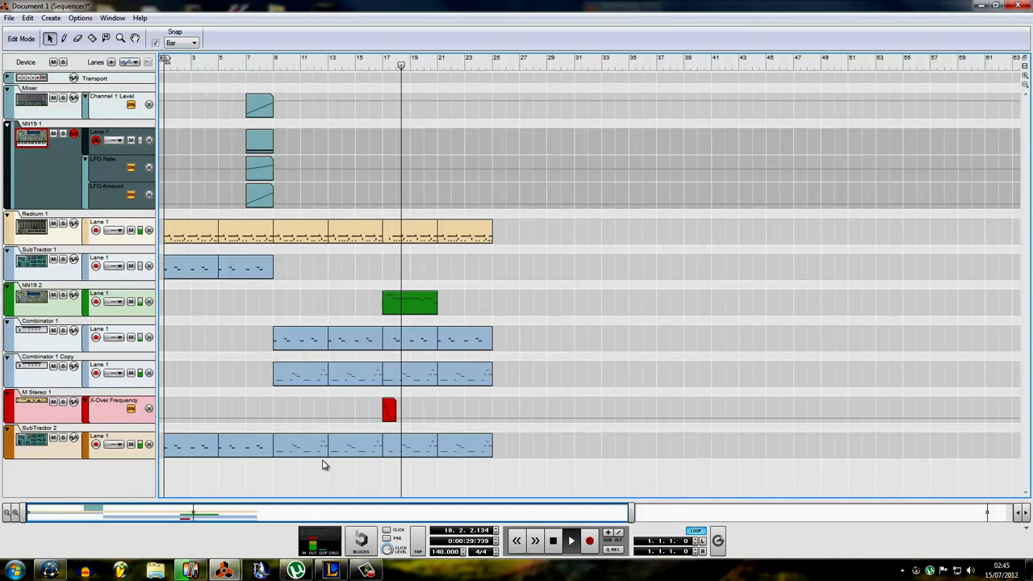
Check the mixer's Channel 7 level in the rack, and copy the NN19 2 clip to bar 21
mouse_move(191, 570)
click(162, 525)
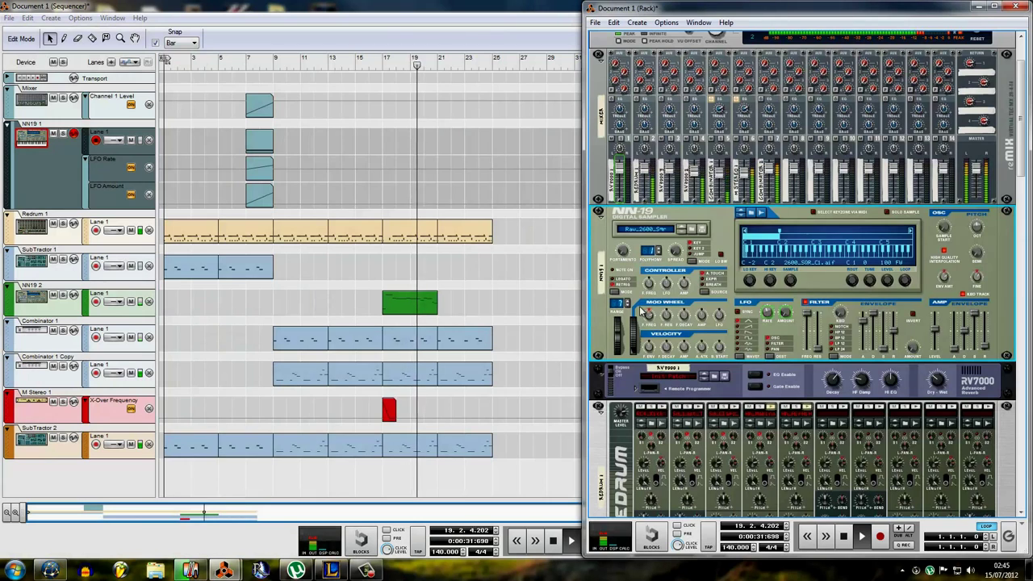
scroll(781, 180, up, 3)
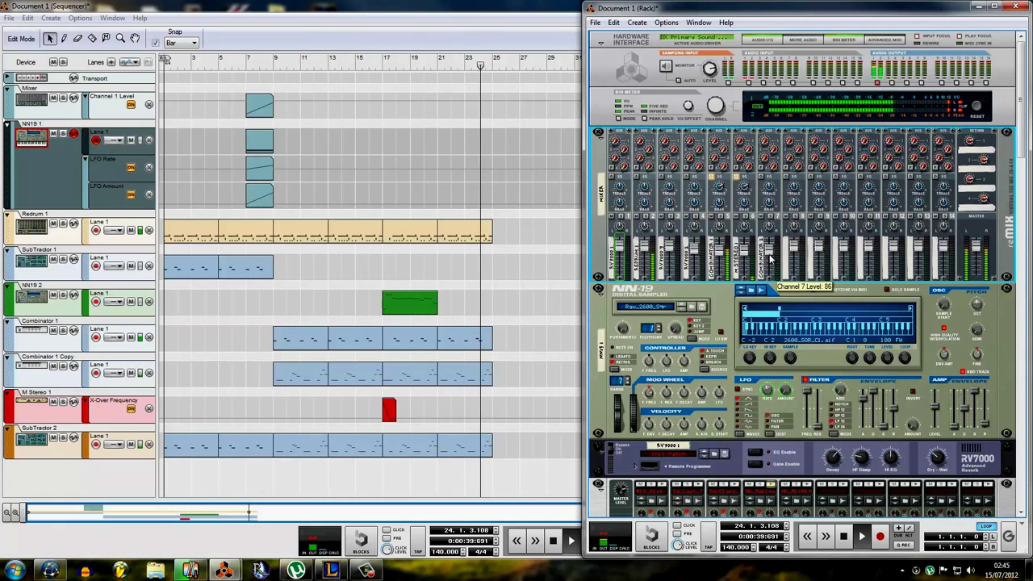
click(562, 263)
ctrl+drag(426, 301, 497, 302)
click(496, 279)
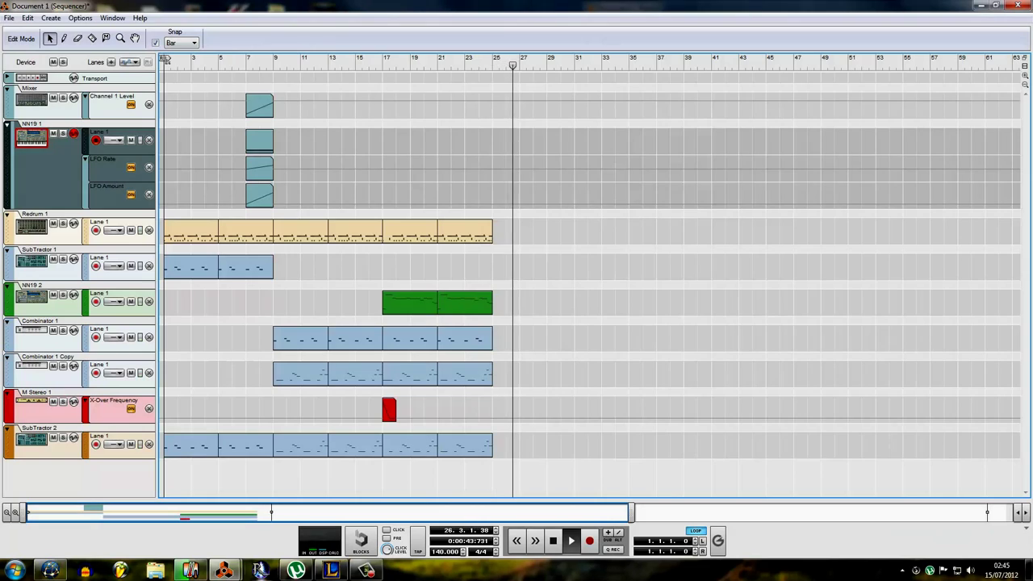
Stop playback and create an RPG-8 arpeggiator below the NN19 2 sampler in the rack
key(space)
click(225, 569)
click(159, 508)
scroll(869, 436, down, 15)
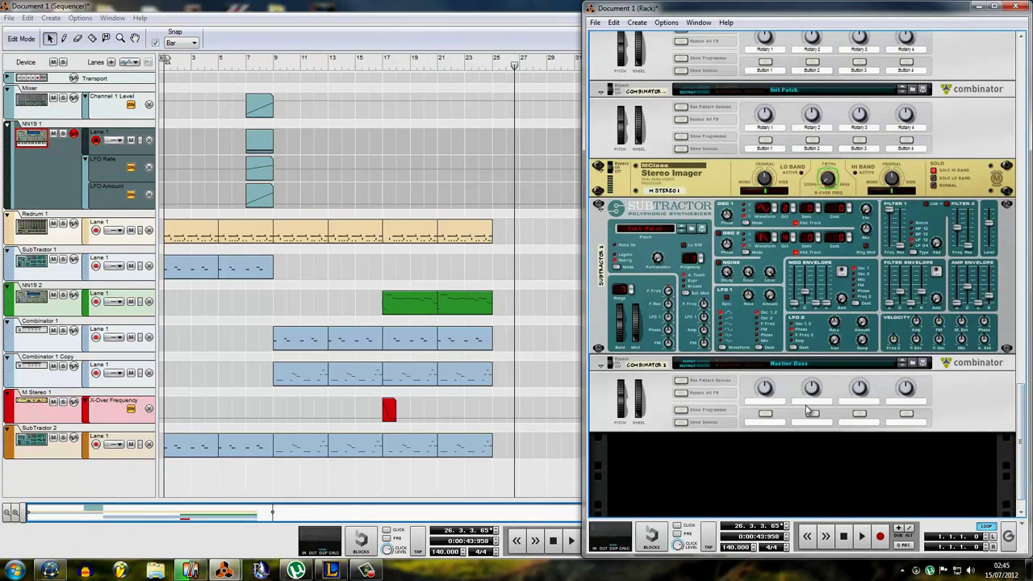
click(806, 410)
scroll(806, 410, up, 10)
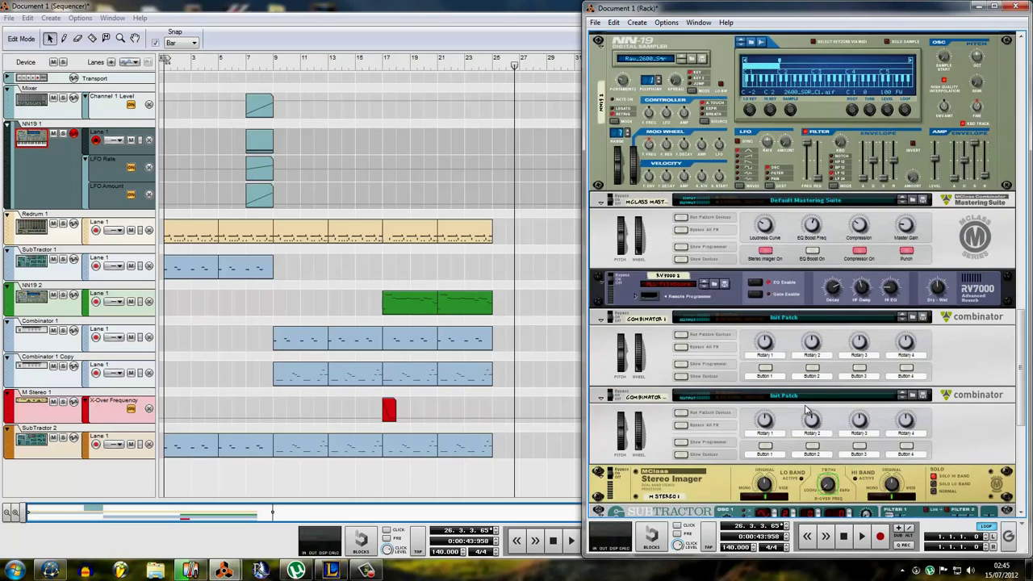
click(756, 261)
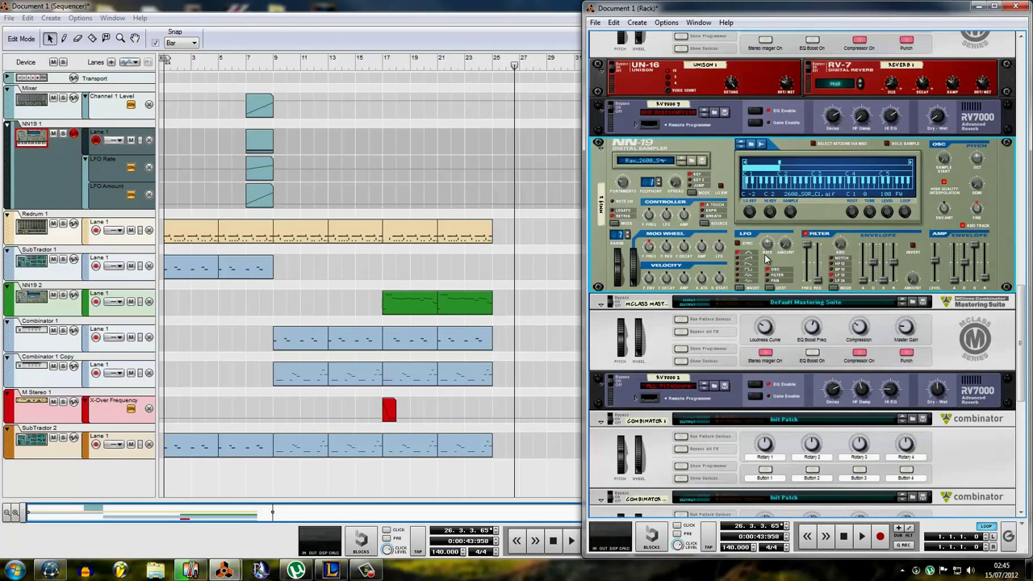
right_click(765, 259)
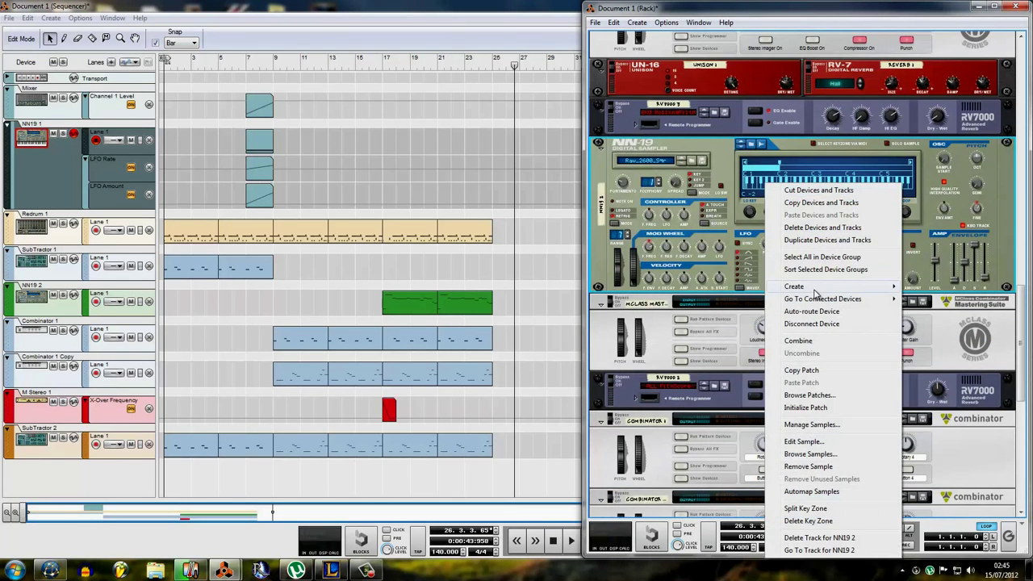
mouse_move(815, 292)
click(685, 561)
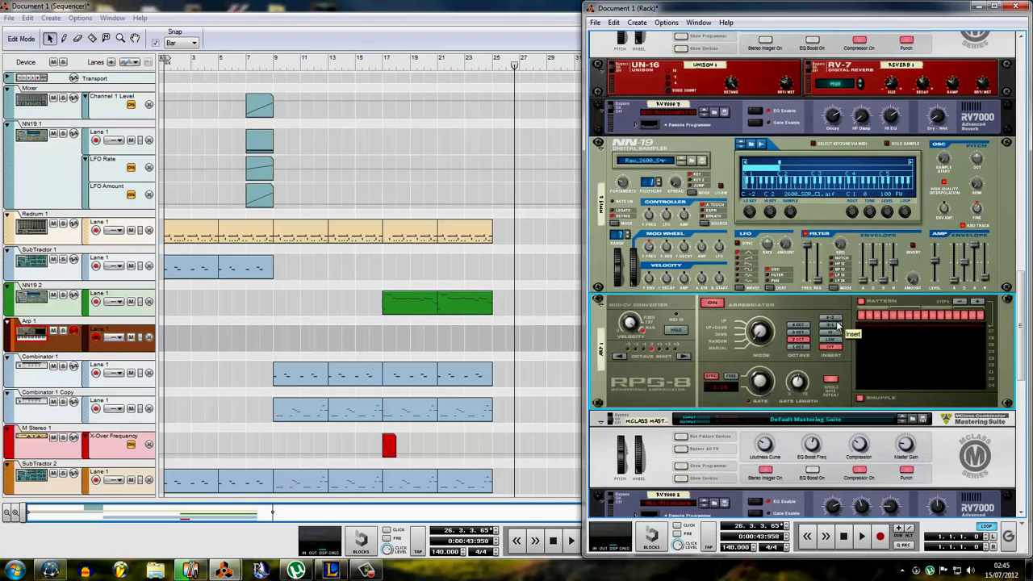
Copy the two NN19 2 clips to the Arp 1 track at bar 25
click(365, 321)
click(404, 299)
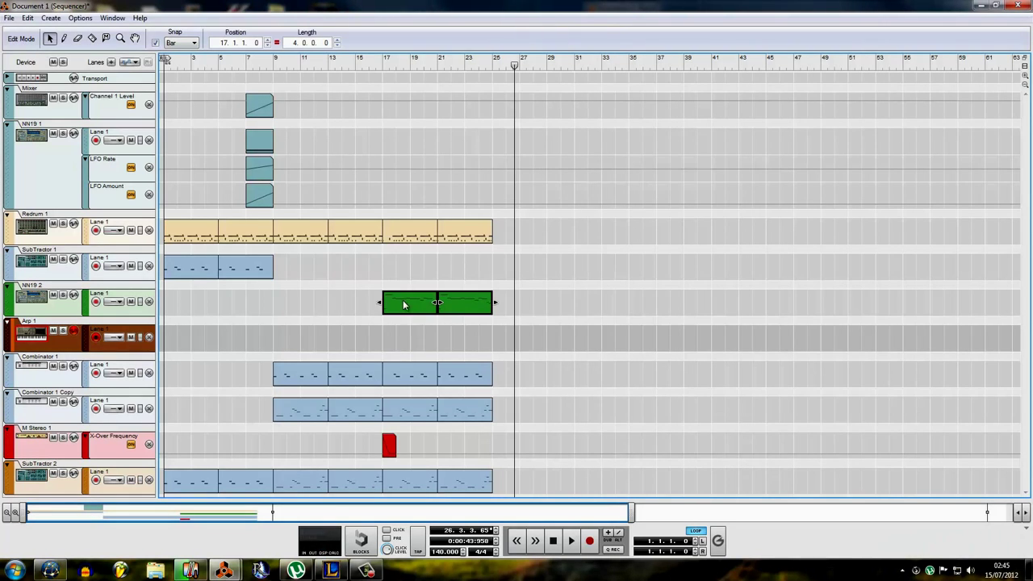
drag(404, 300, 522, 342)
click(477, 253)
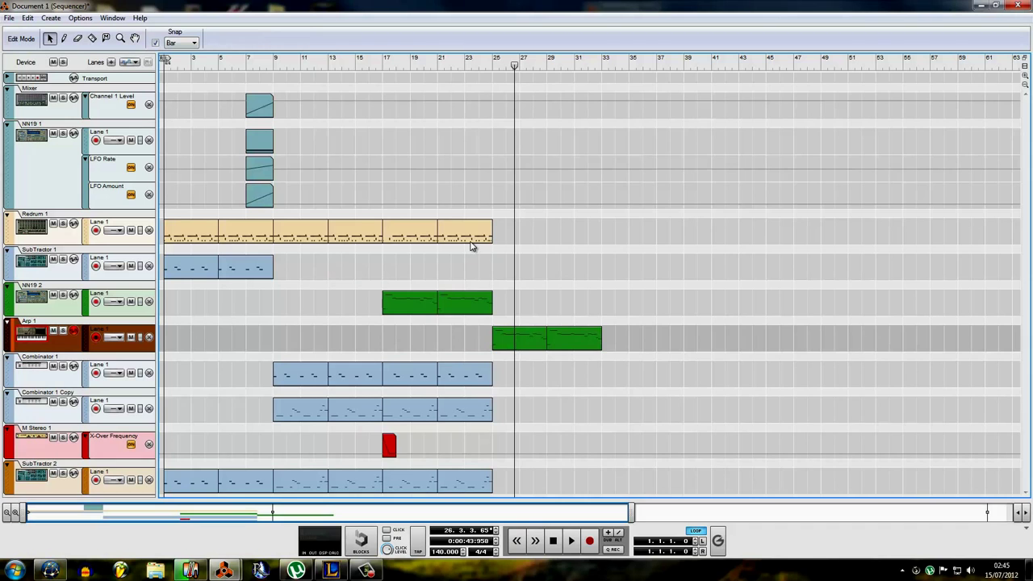
Copy the last Redrum clip to bar 25 and delete all its notes except the opening kick and hi-hat hits
drag(471, 243, 542, 240)
double_click(522, 240)
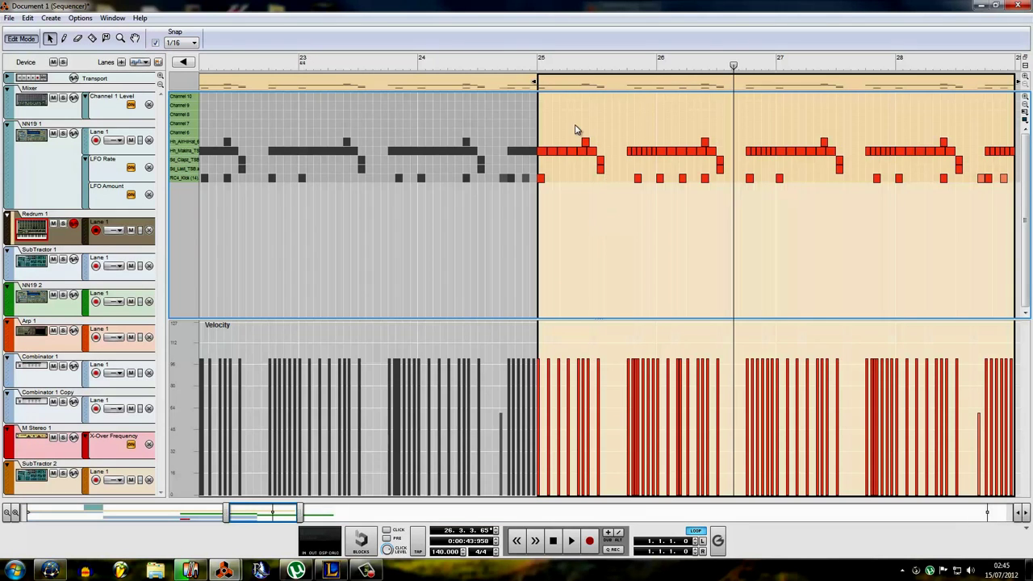
drag(576, 129, 740, 151)
drag(318, 155, 172, 151)
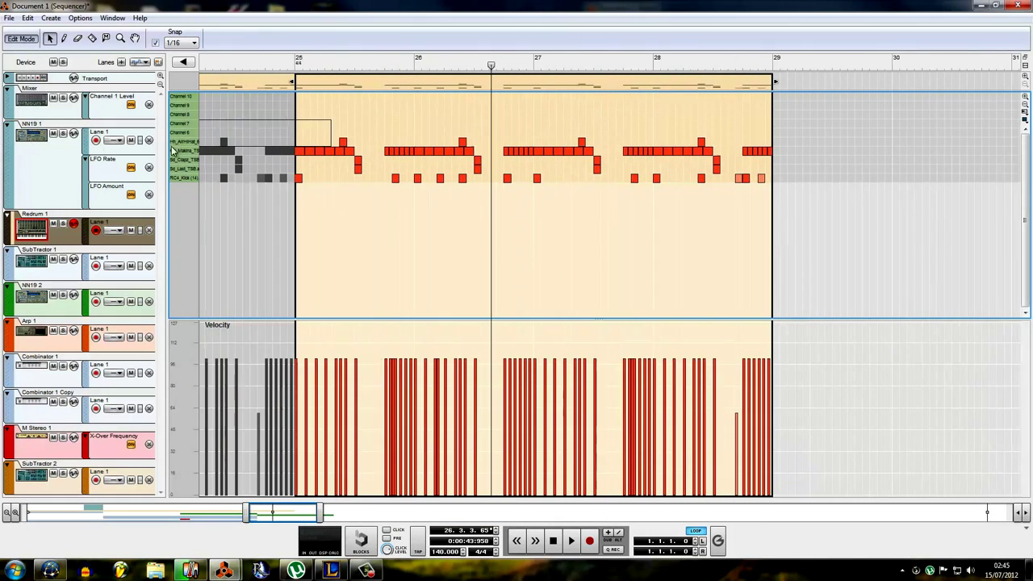
drag(384, 129, 449, 90)
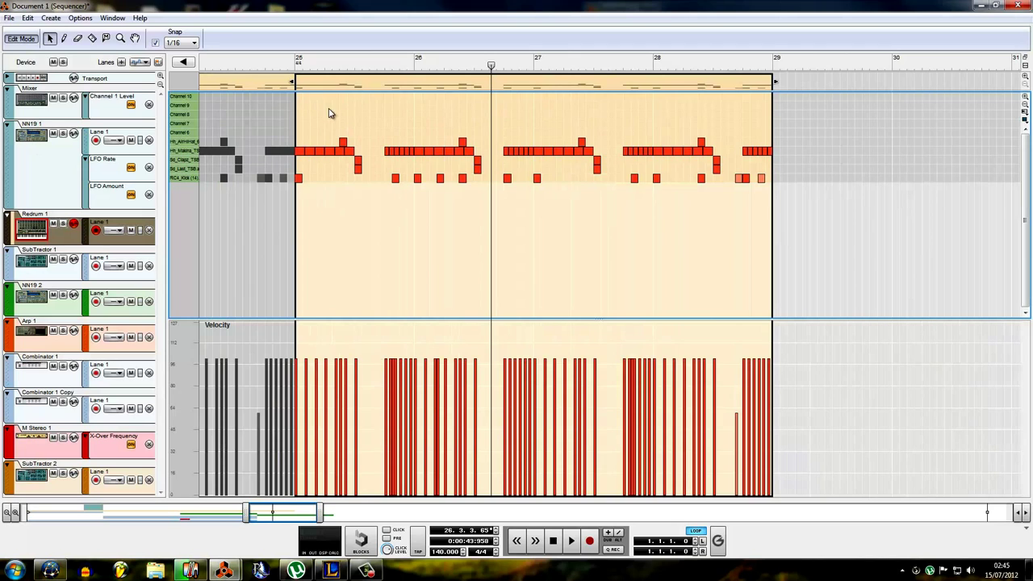
drag(329, 113, 680, 323)
key(Delete)
Fill bar 25 with evenly spaced hi-hats, four kicks and a clap and snare on beat three, and play it
click(308, 152)
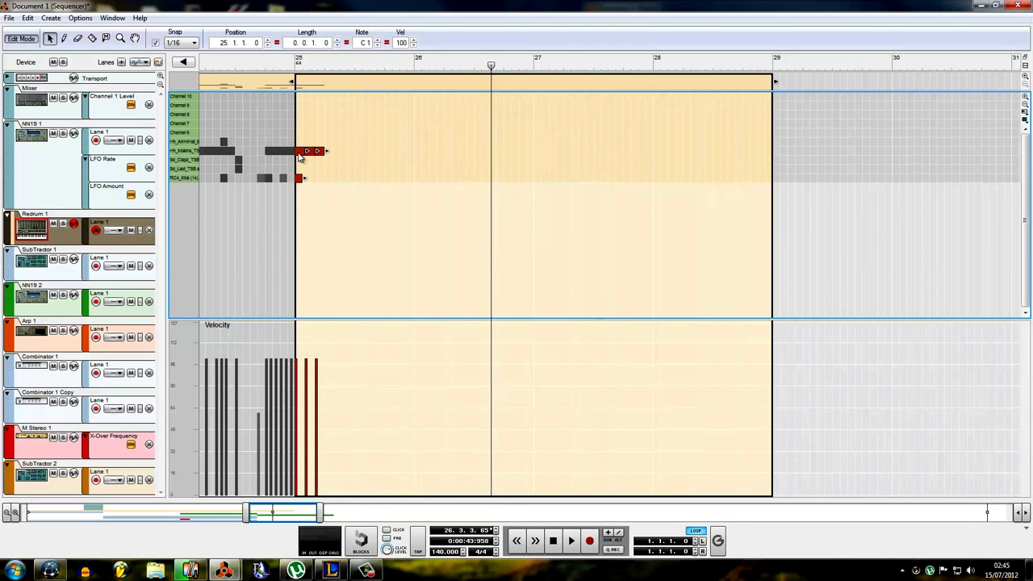
drag(299, 153, 390, 159)
click(377, 173)
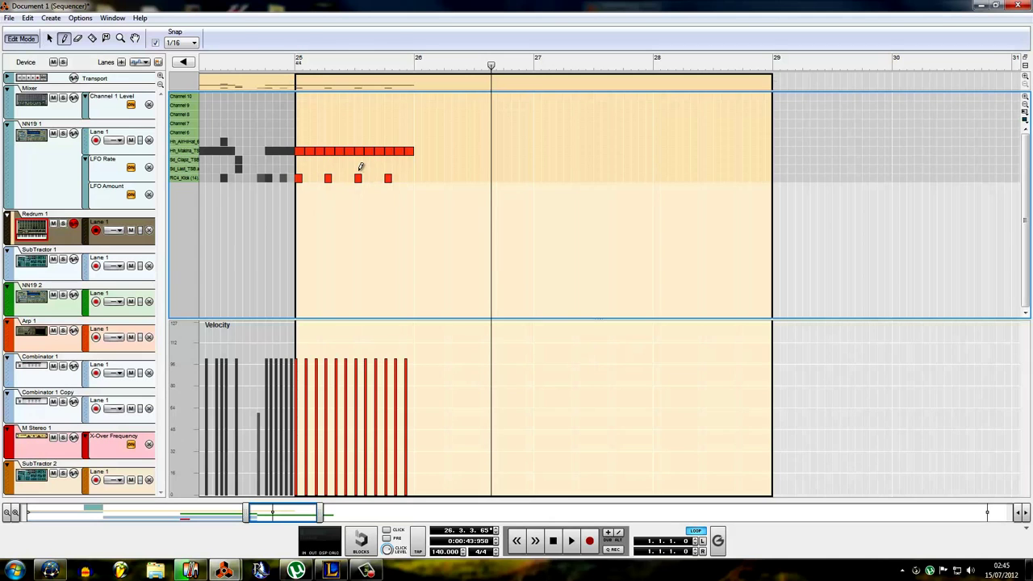
click(359, 168)
key(space)
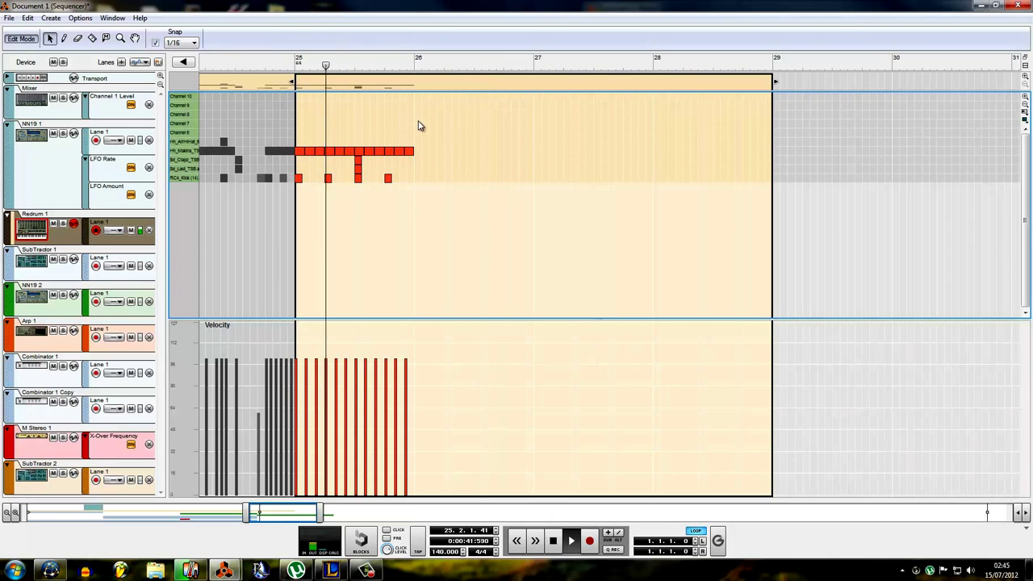
Duplicate the bar 25 drum pattern through bars 26 to 28 and play from bar 25
key(ctrl+a)
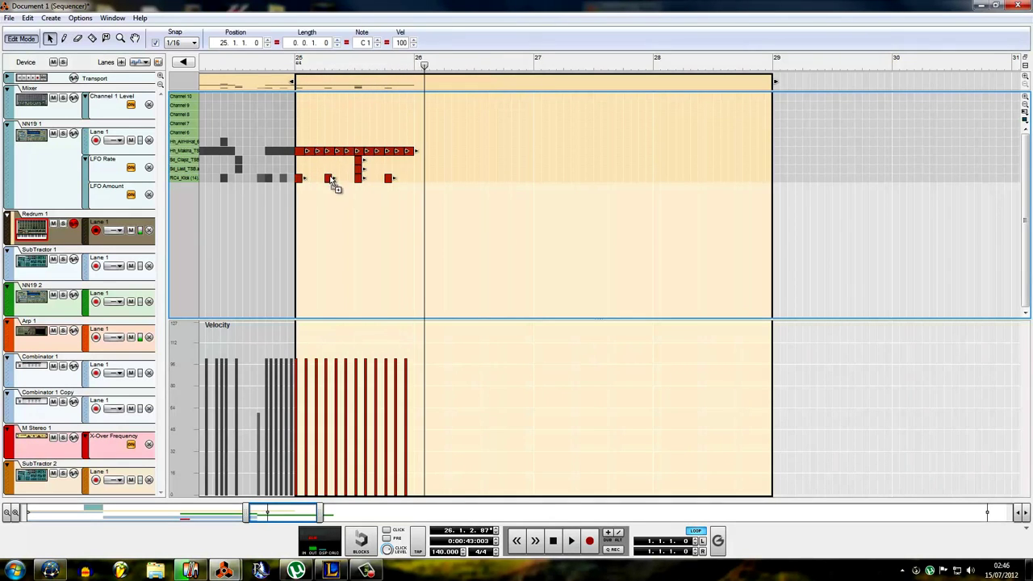
key(ctrl+d)
key(ctrl+d)
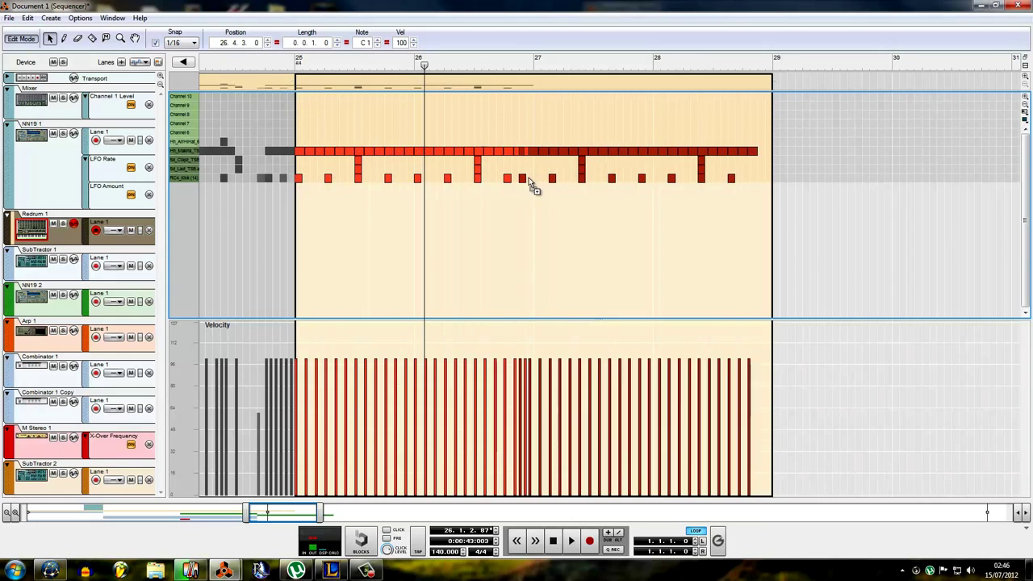
click(296, 65)
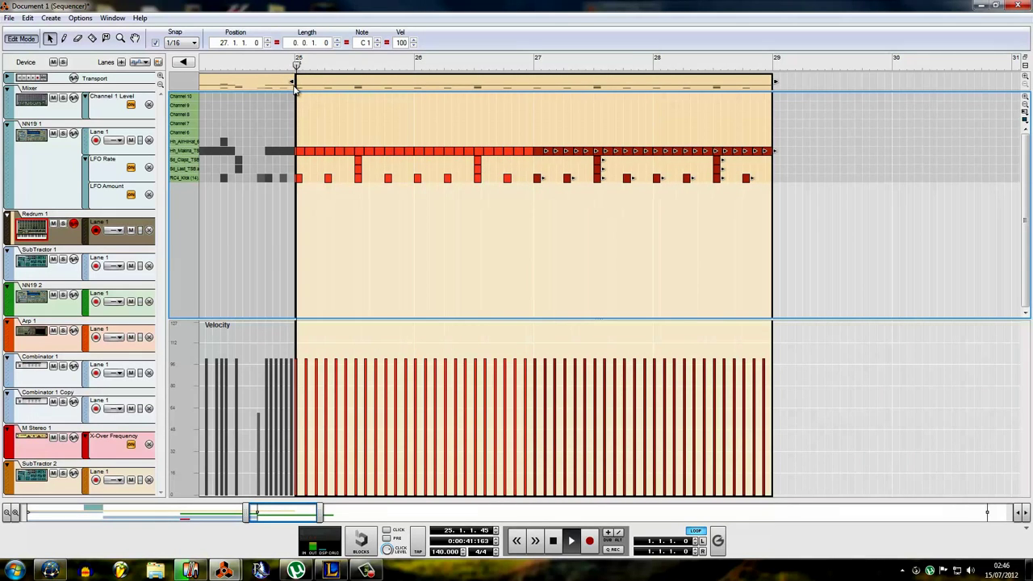
Return to the arrangement and copy the edited four-bar Redrum clip to bar 29
key(ctrl+e)
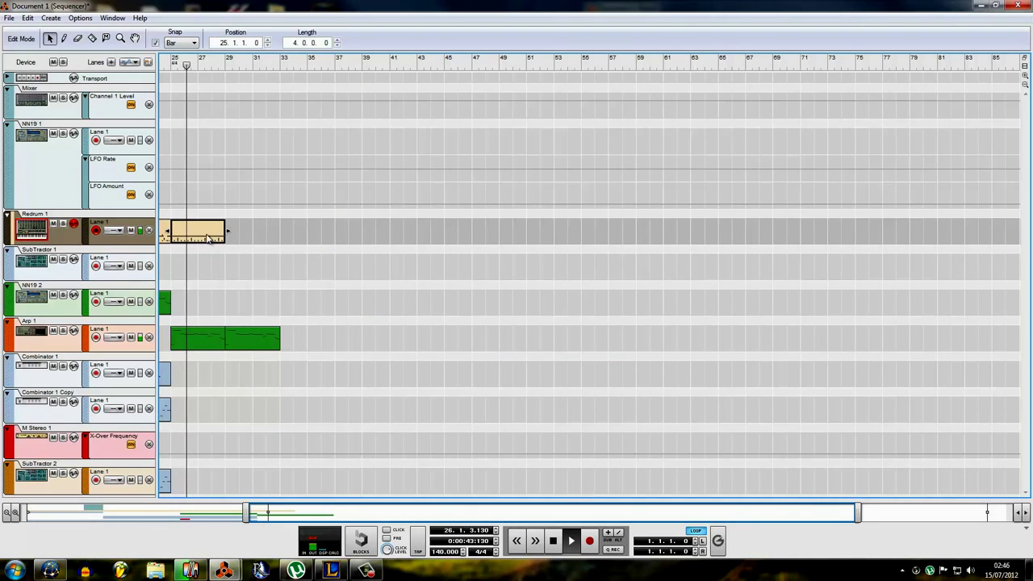
drag(207, 238, 269, 240)
drag(293, 512, 227, 512)
click(406, 287)
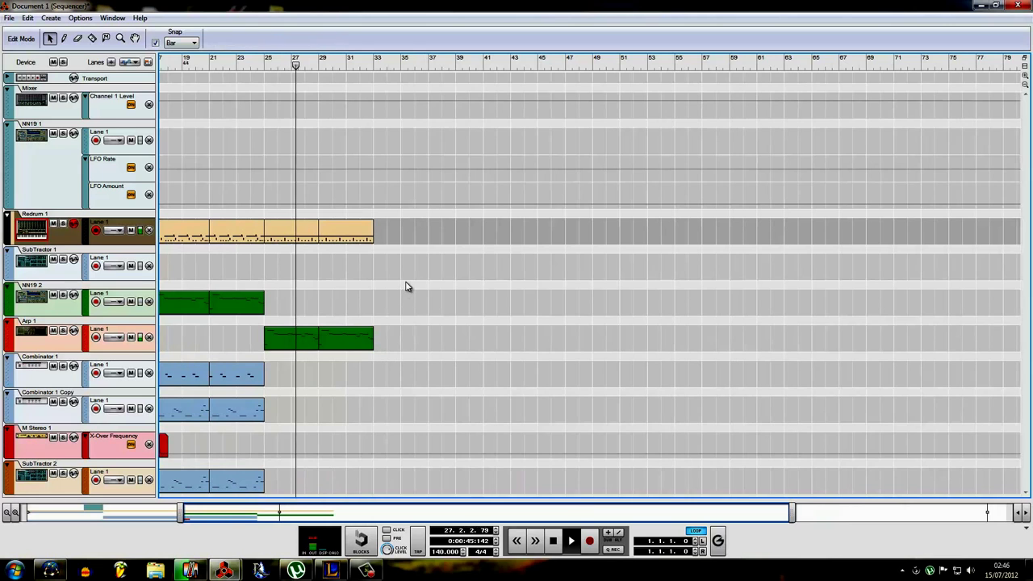
Check the notes in the first Arp 1 clip, and delete both clips from the Arp 1 track
drag(376, 468, 346, 494)
drag(283, 511, 265, 511)
double_click(328, 334)
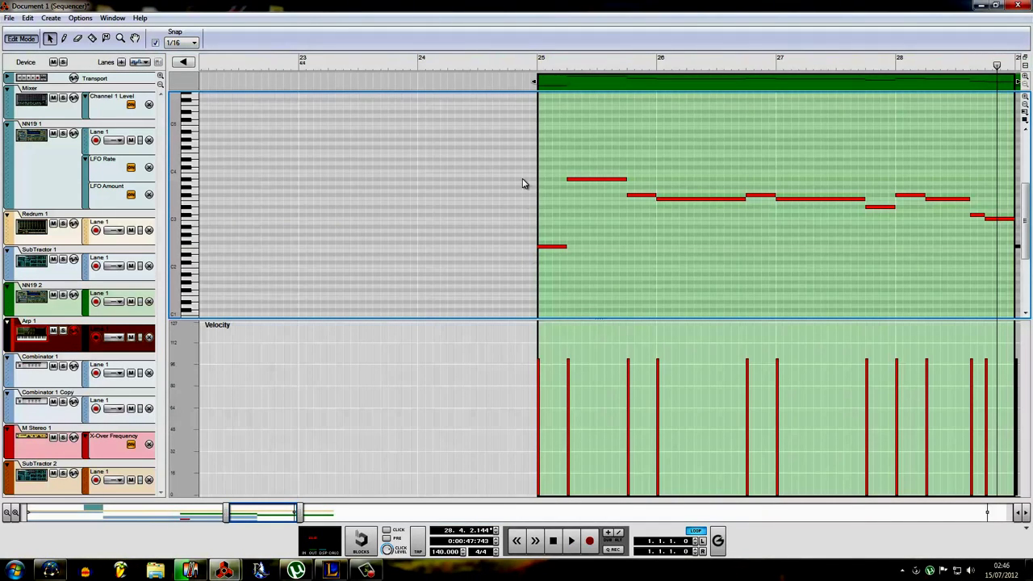
key(Escape)
drag(232, 288, 300, 355)
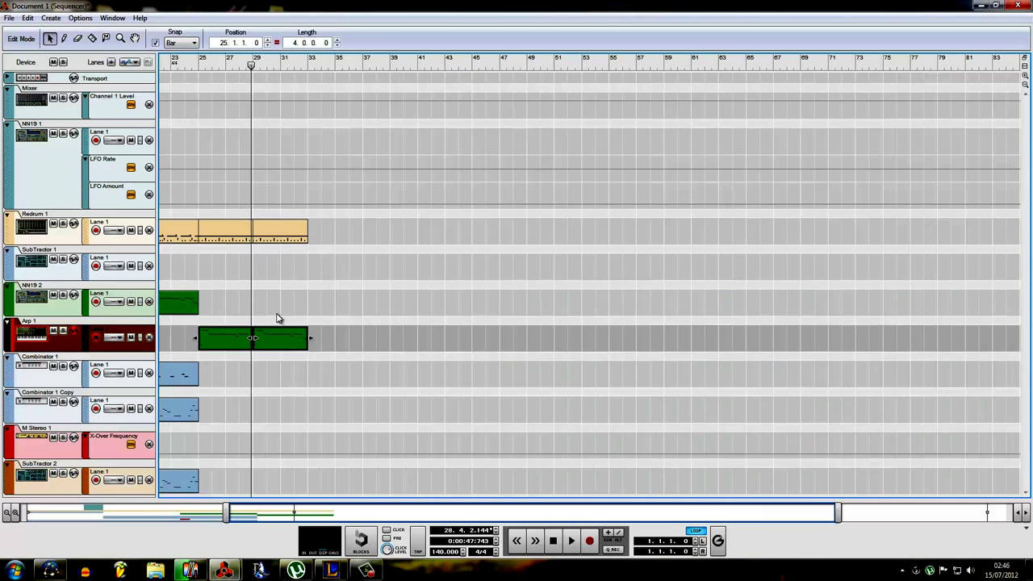
key(Delete)
Copy the last NN19 2 clip to bar 25 and shorten its opening F2 note to 0.0.2.0, shifted onto the offbeat
drag(188, 305, 230, 309)
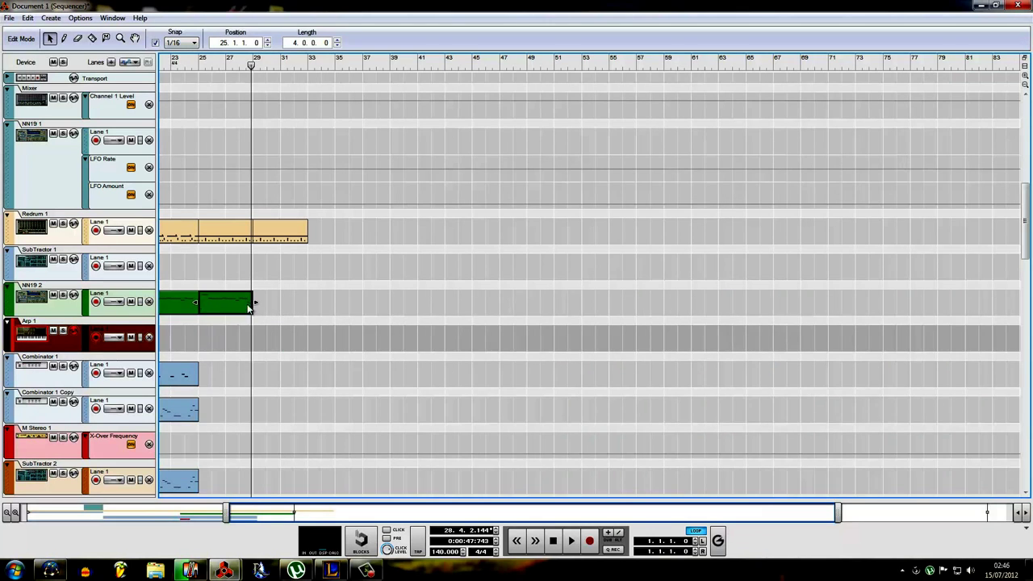
double_click(250, 307)
click(565, 246)
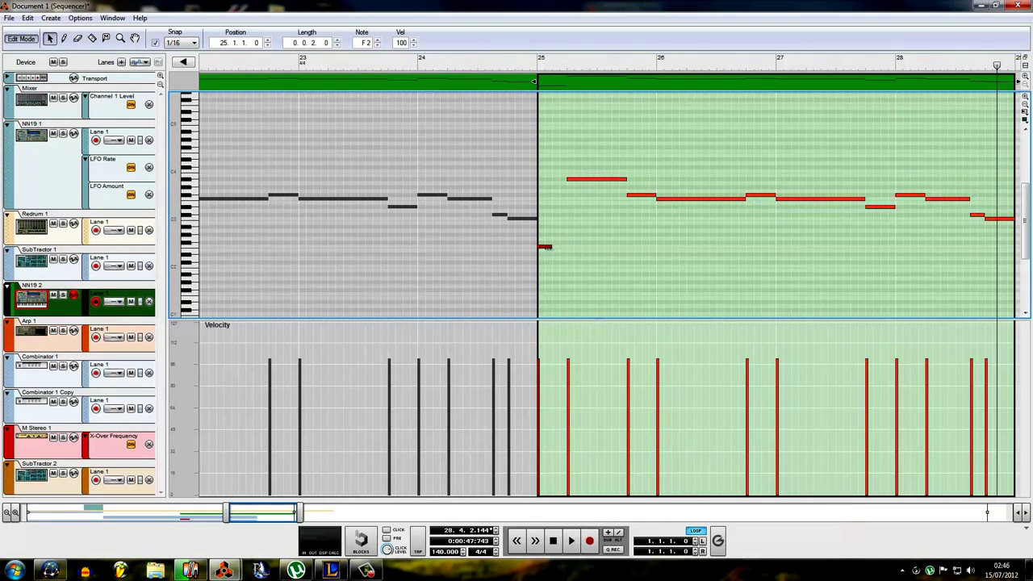
Replace the long A#3, F#3 and F3 notes in bars 25 and 26 with short offbeat notes at the same pitches
click(589, 178)
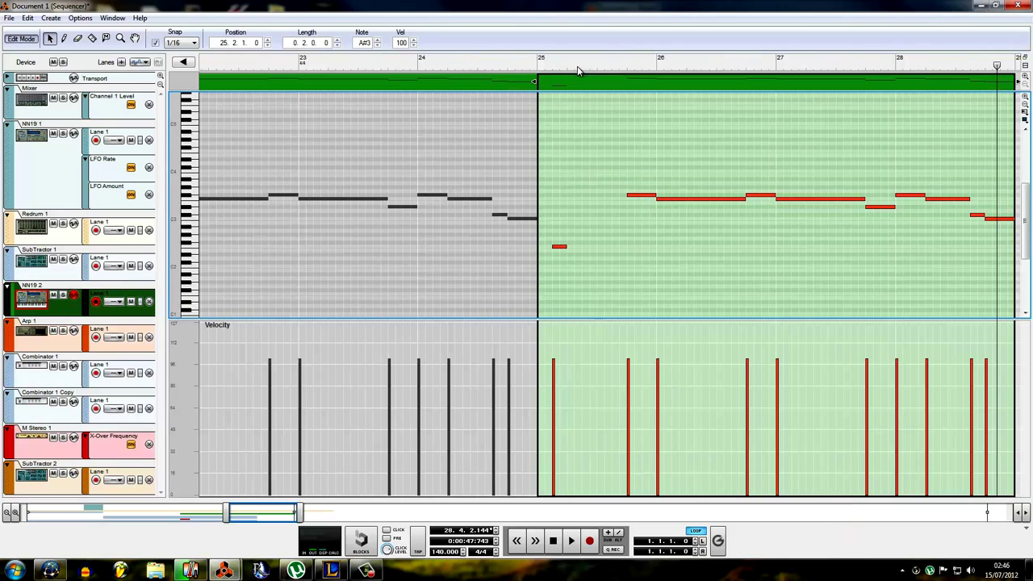
click(589, 179)
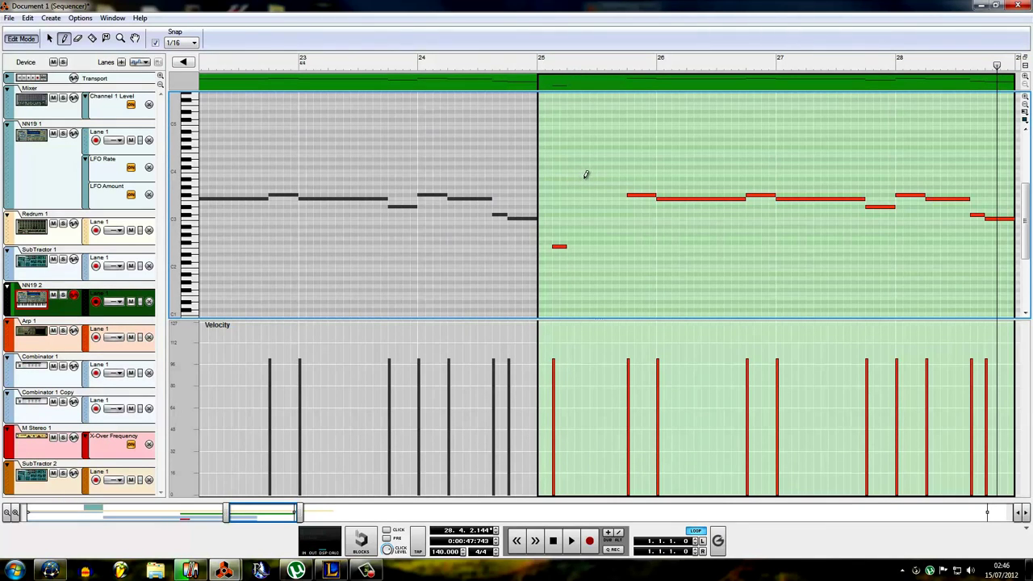
mouse_move(585, 178)
mouse_down()
mouse_move(643, 201)
mouse_move(686, 198)
mouse_up()
key(Delete)
key(Delete)
key(w)
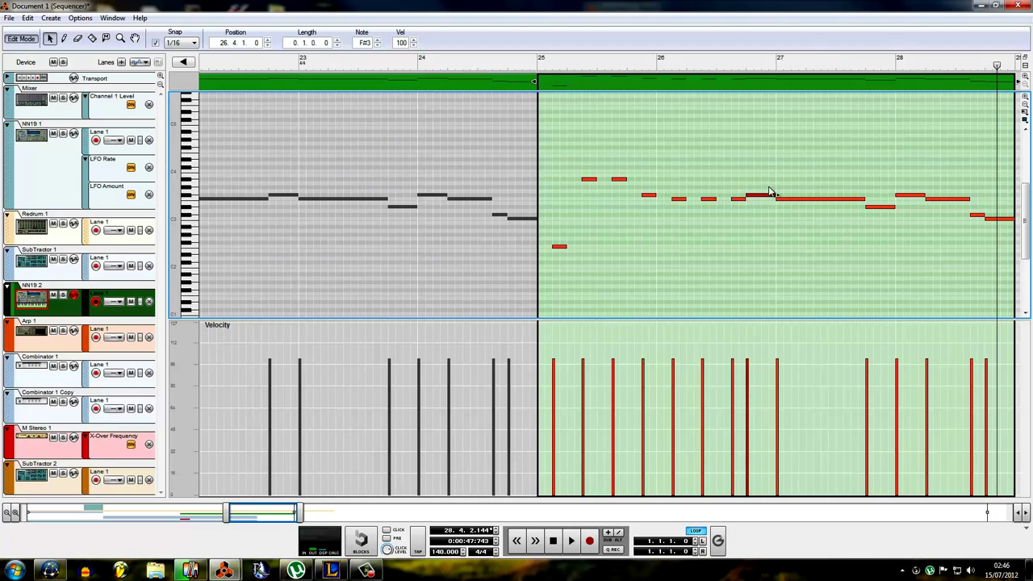
Replace the F#3 at 26.4.1 with a short one at 26.4.3, and bar 27's long F3 with three short offbeat notes
key(Delete)
key(w)
drag(763, 195, 772, 200)
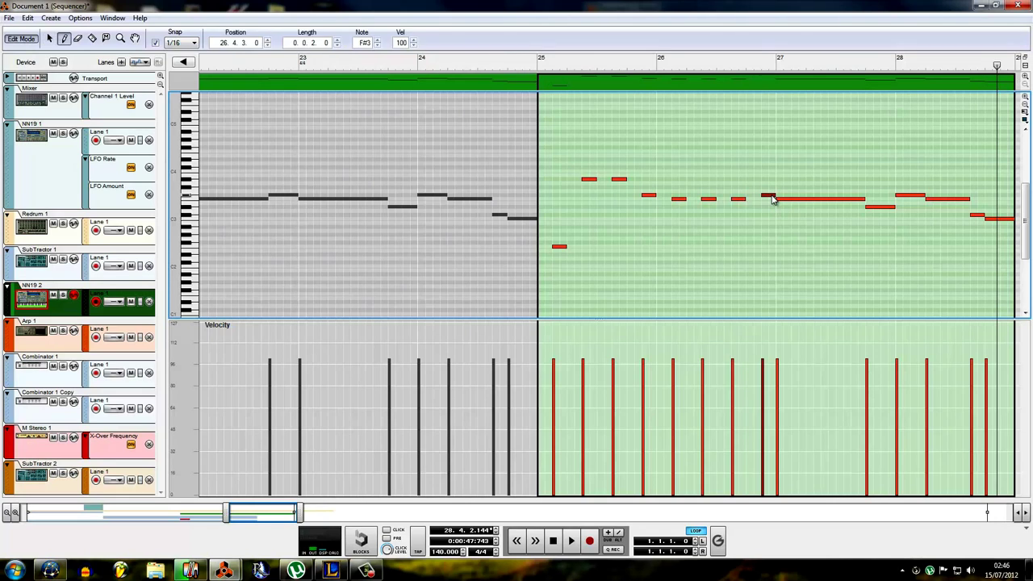
click(839, 198)
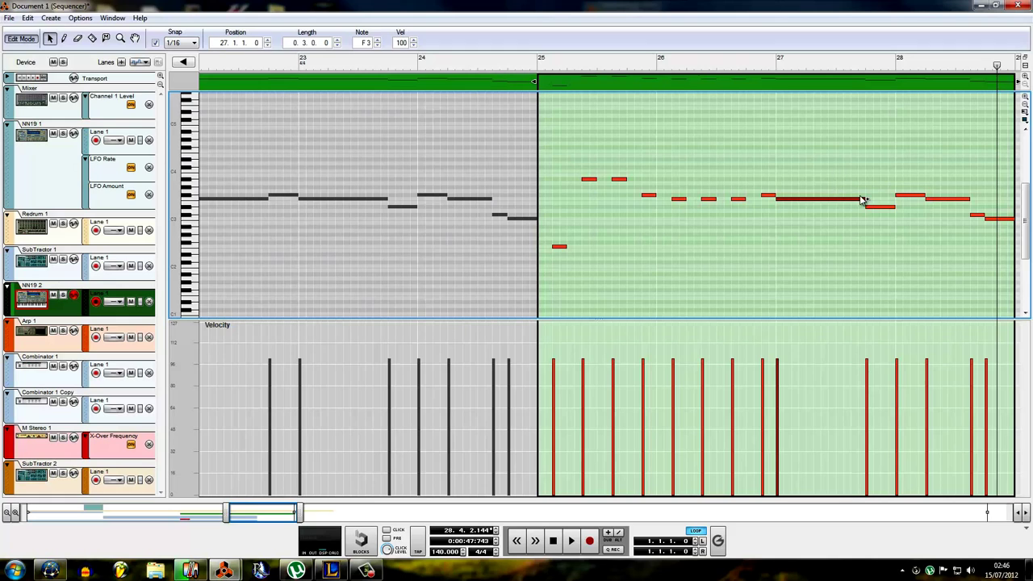
key(Delete)
mouse_move(792, 207)
mouse_down()
mouse_move(672, 196)
mouse_move(800, 202)
mouse_up()
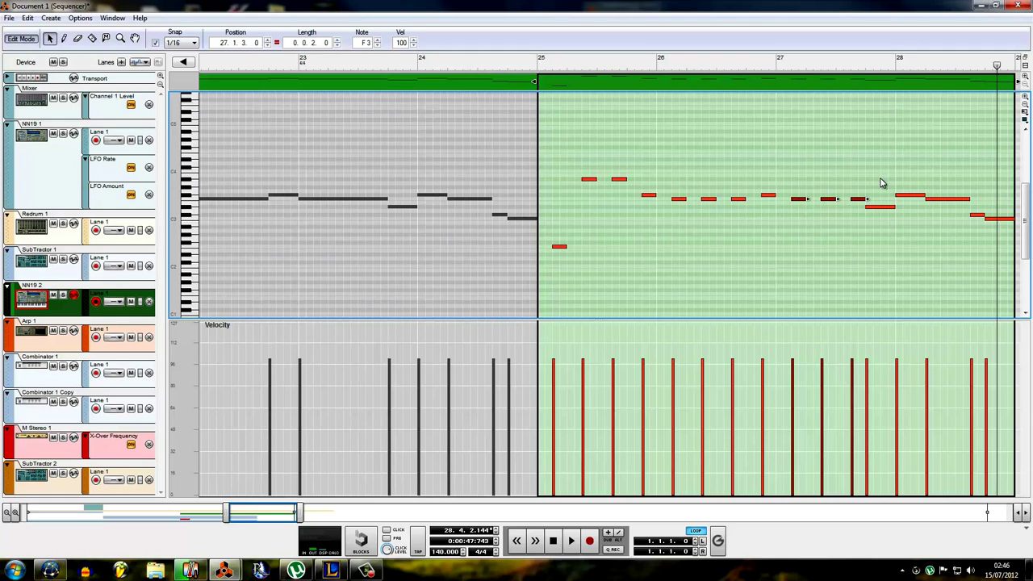
Shorten the remaining notes from 27.4 onward to 0.0.2.0 and shift them onto the offbeats, placing the F3 at 28.2.3
drag(881, 182, 921, 227)
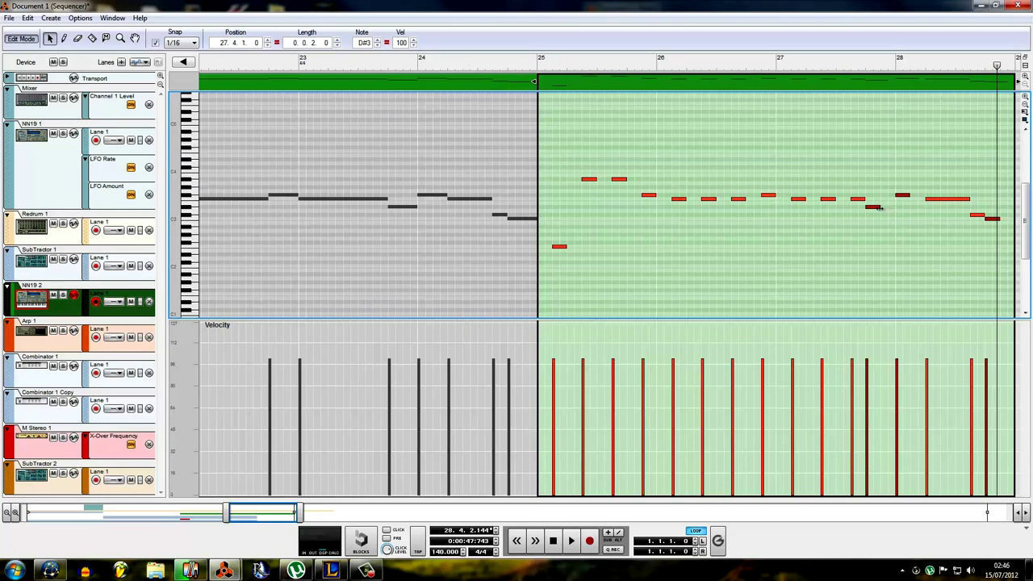
drag(880, 211, 894, 211)
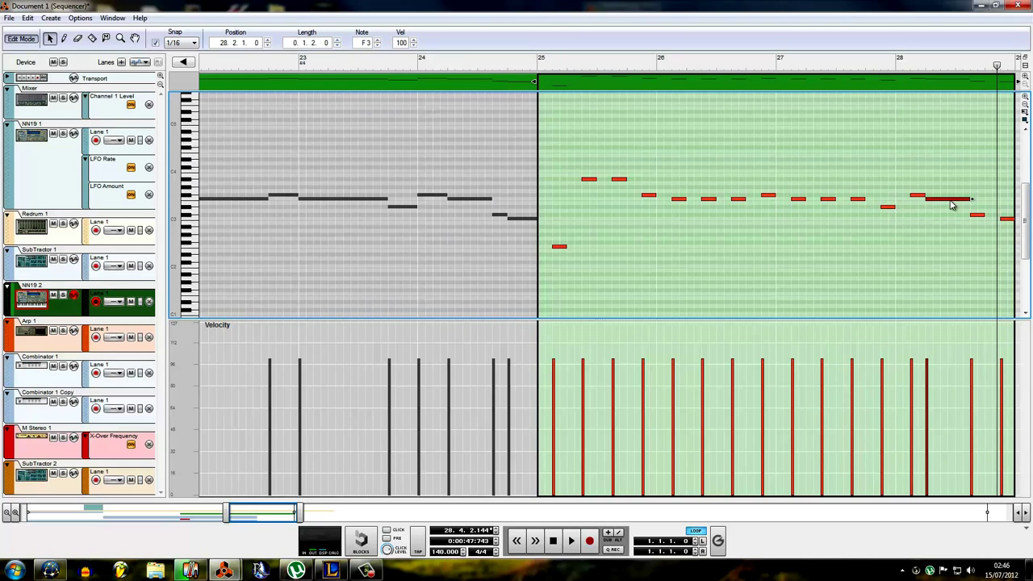
key(Delete)
alt+click(946, 200)
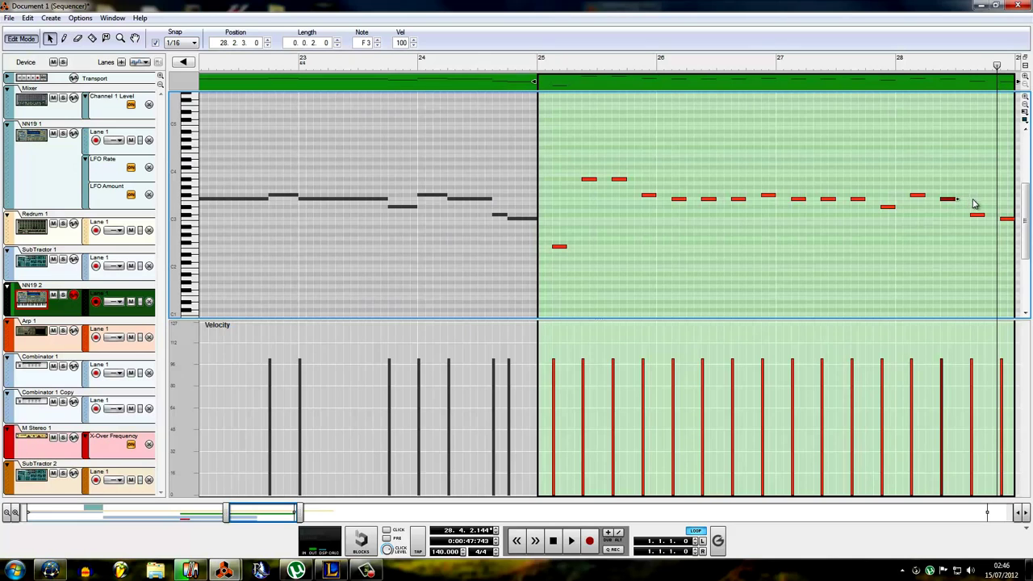
Play the offbeat melody from bar 25 and return to the arrangement
drag(624, 76, 539, 84)
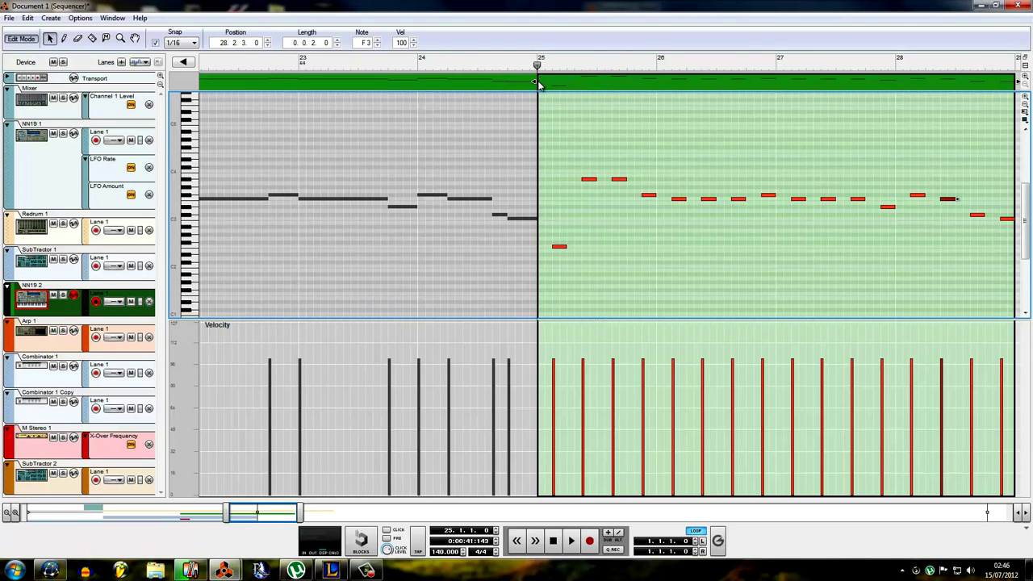
key(space)
click(600, 235)
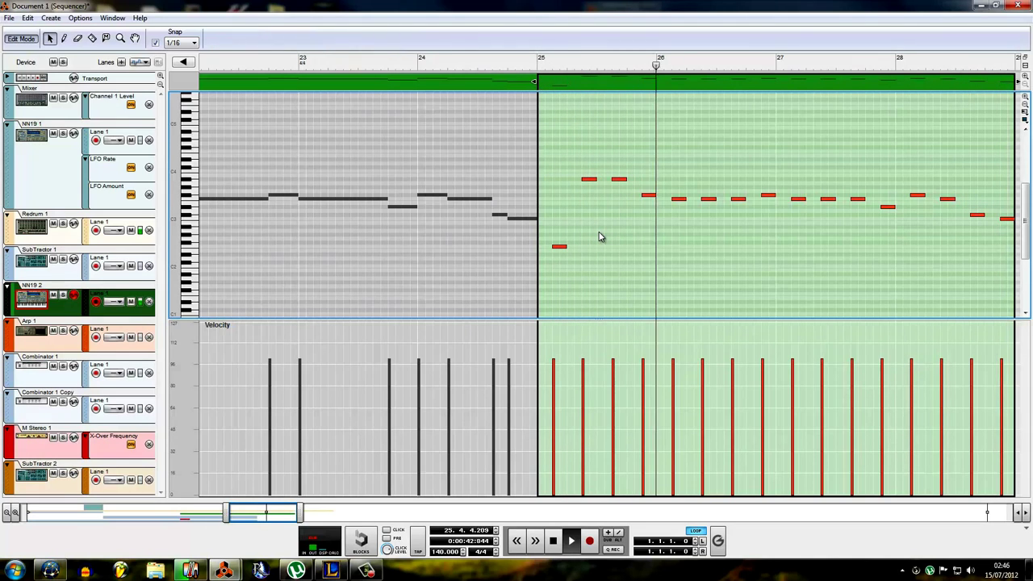
double_click(480, 235)
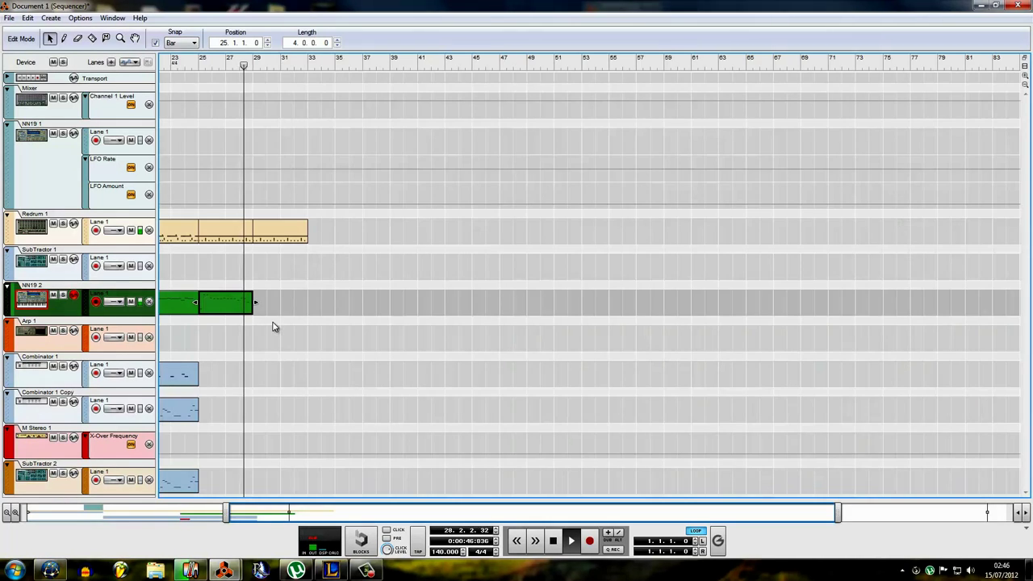
Add a Pitch Bend automation lane to the NN19 2 sampler and set the loop from bar 25 to bar 29
mouse_move(220, 571)
click(189, 531)
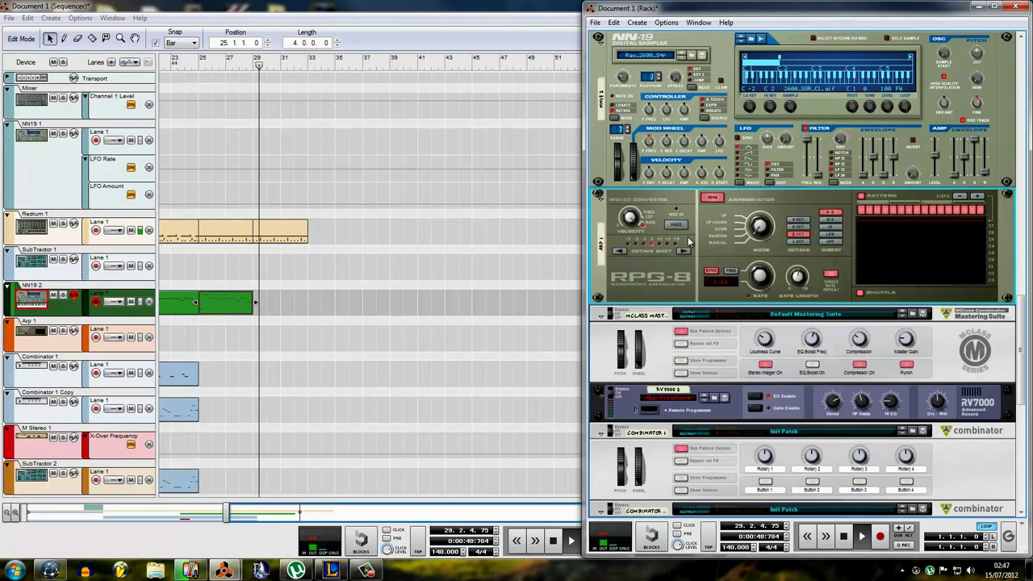
scroll(690, 241, up, 1)
right_click(619, 207)
click(662, 214)
click(263, 295)
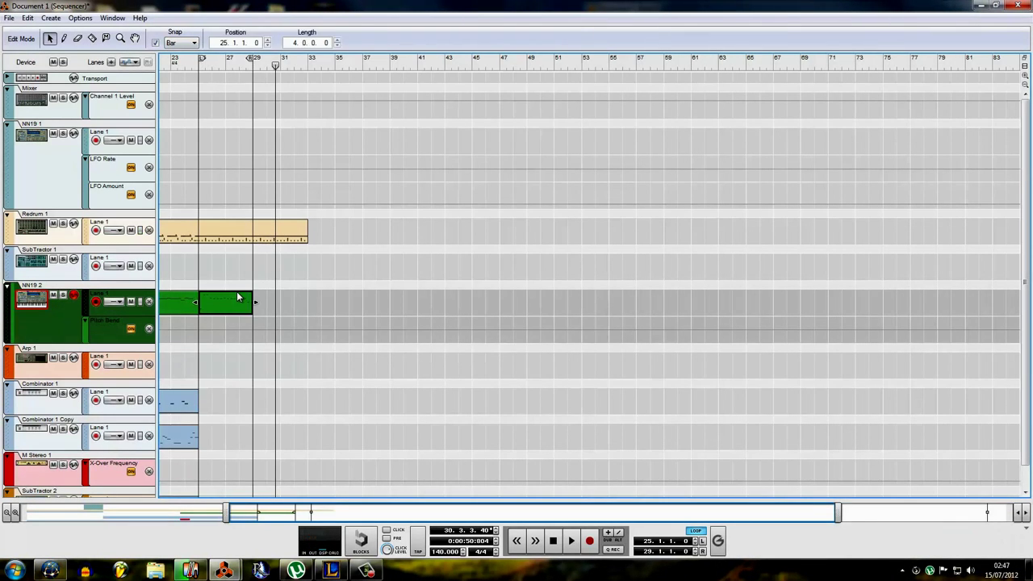
Draw a Pitch Bend automation clip over bar 25 that rises from the lowest value to 0 at 25.2.1
double_click(240, 301)
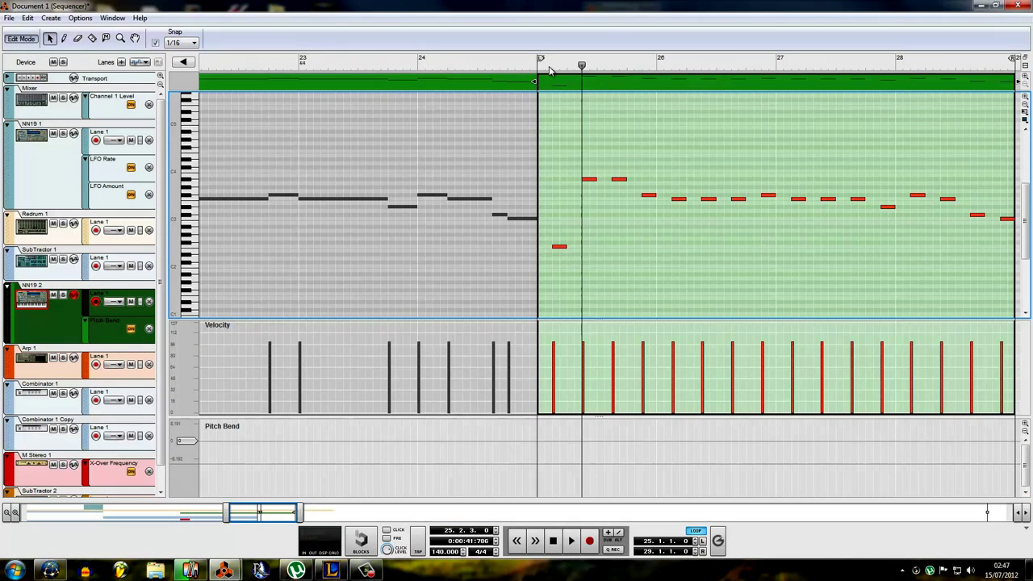
drag(533, 73, 544, 72)
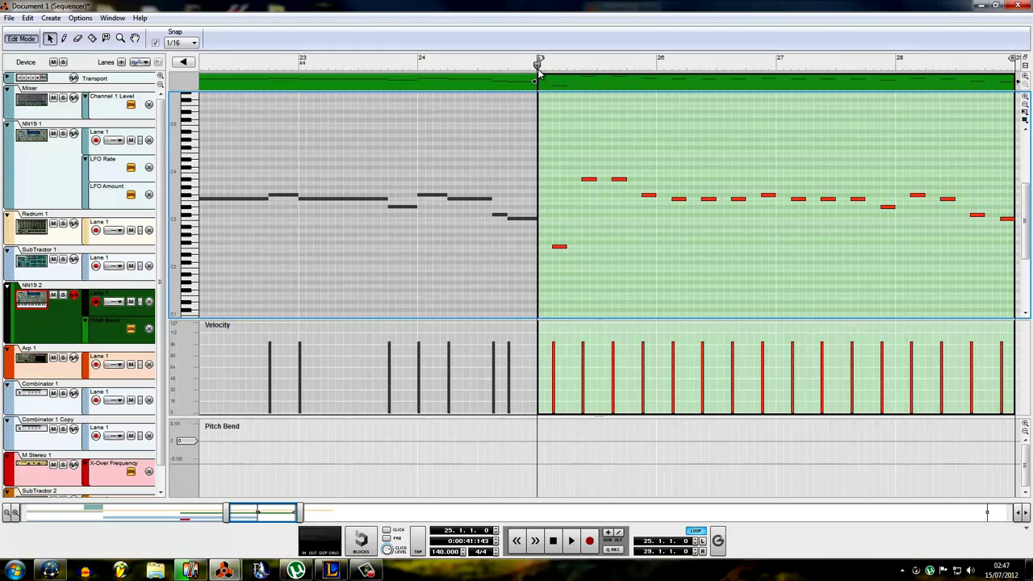
click(555, 455)
key(q)
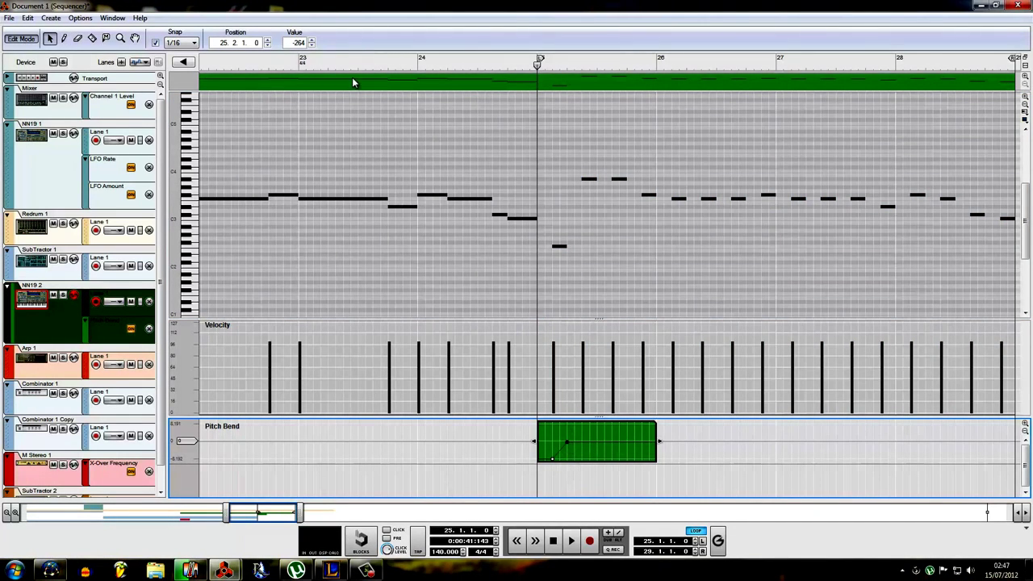
Play repeatedly from bar 25 to audition the pitch bend on the first note
key(space)
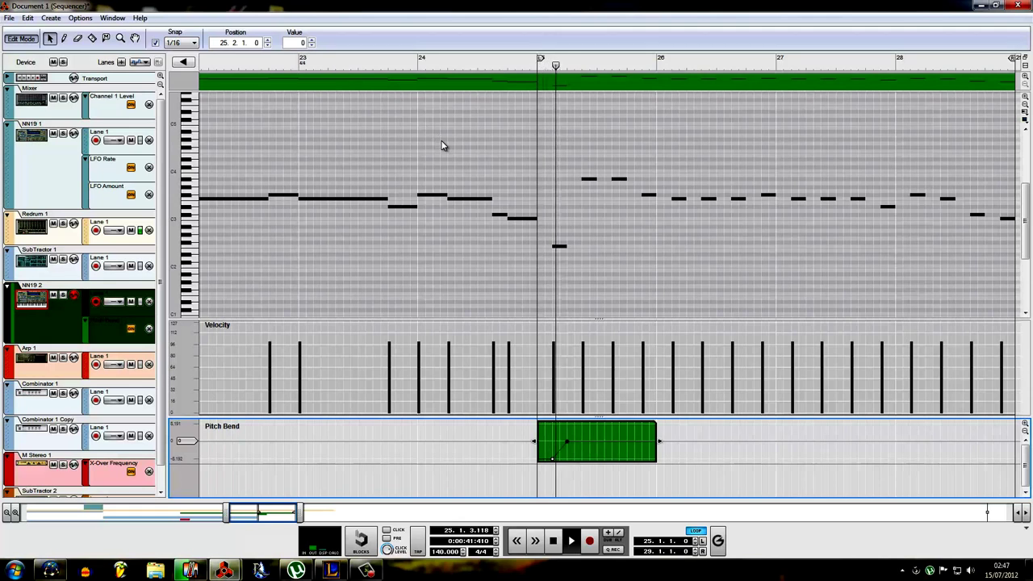
key(space)
click(539, 68)
key(space)
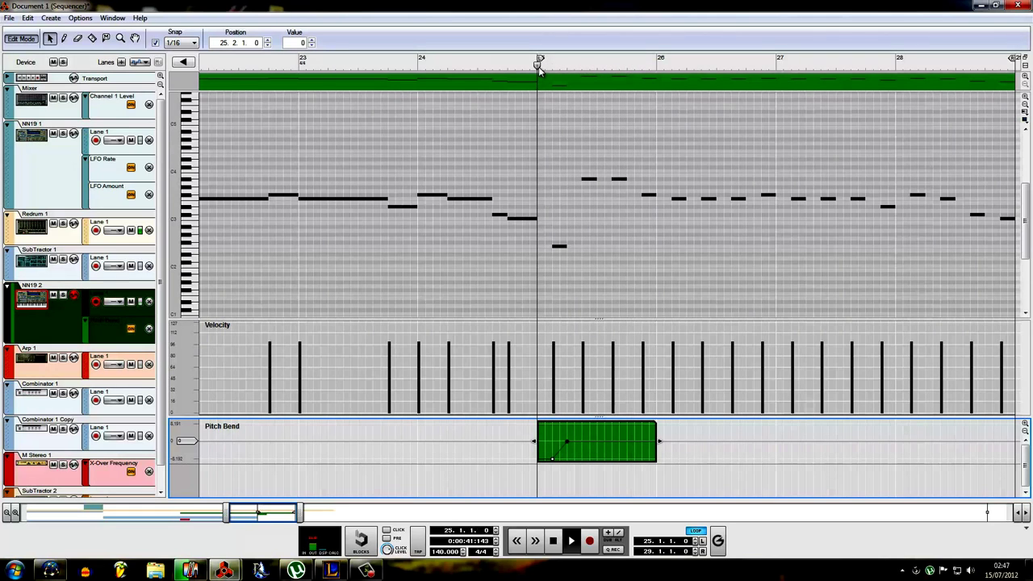
key(space)
click(538, 67)
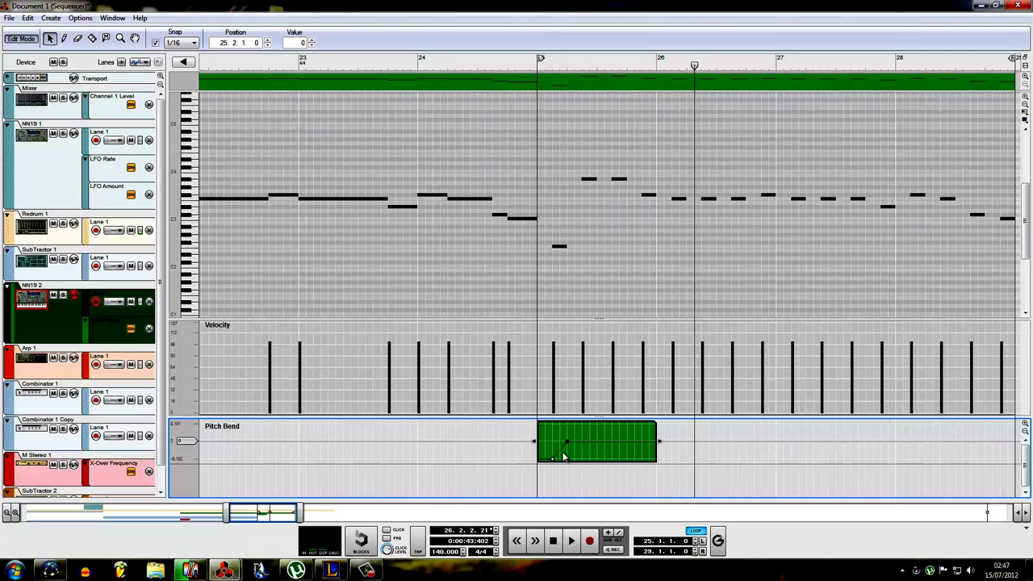
Move the upper pitch bend point in the bar 25 clip slightly earlier and audition the bend
drag(566, 441, 557, 437)
click(551, 65)
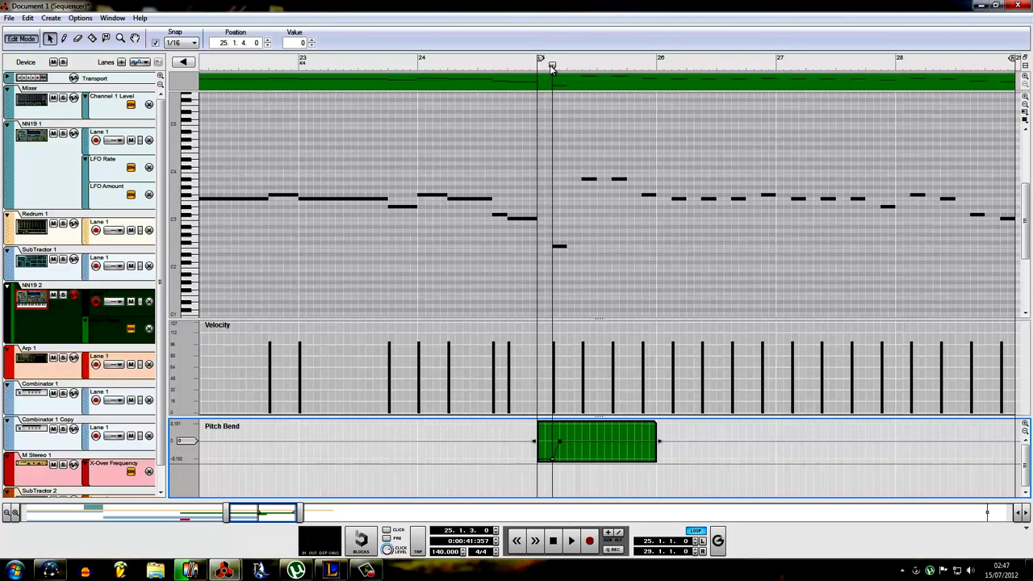
key(Escape)
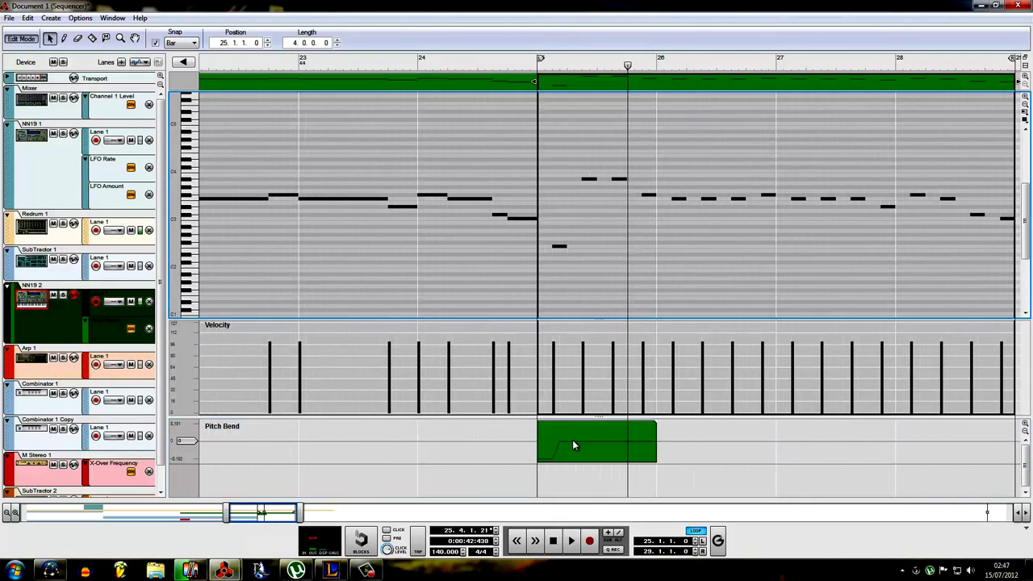
Delete the Pitch Bend automation clip over bar 25 and play again from bar 25
key(Delete)
key(space)
click(539, 65)
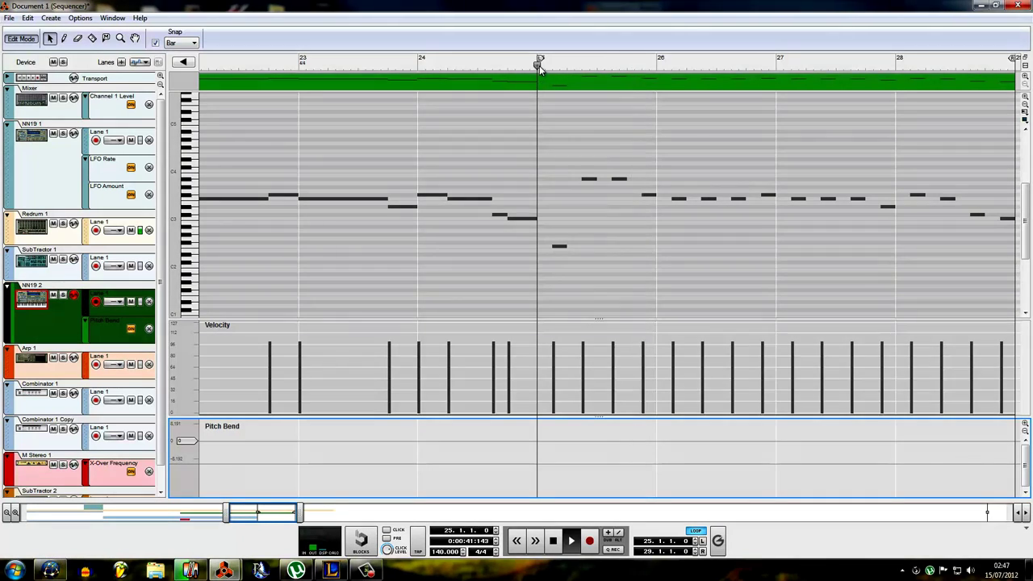
Draw a Pitch Bend automation clip over bar 26 with bend points around 26.4.4
double_click(656, 248)
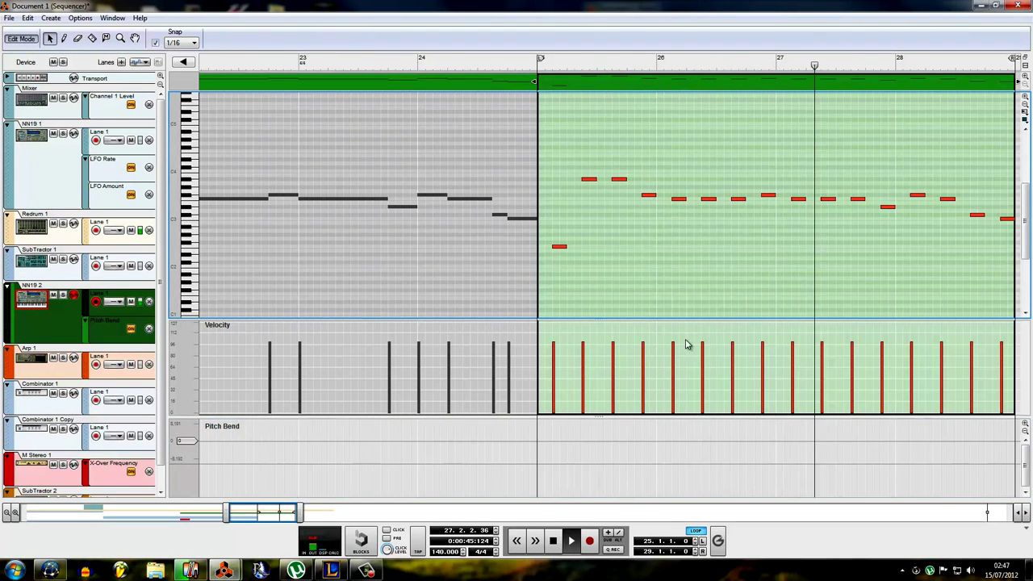
click(763, 438)
key(q)
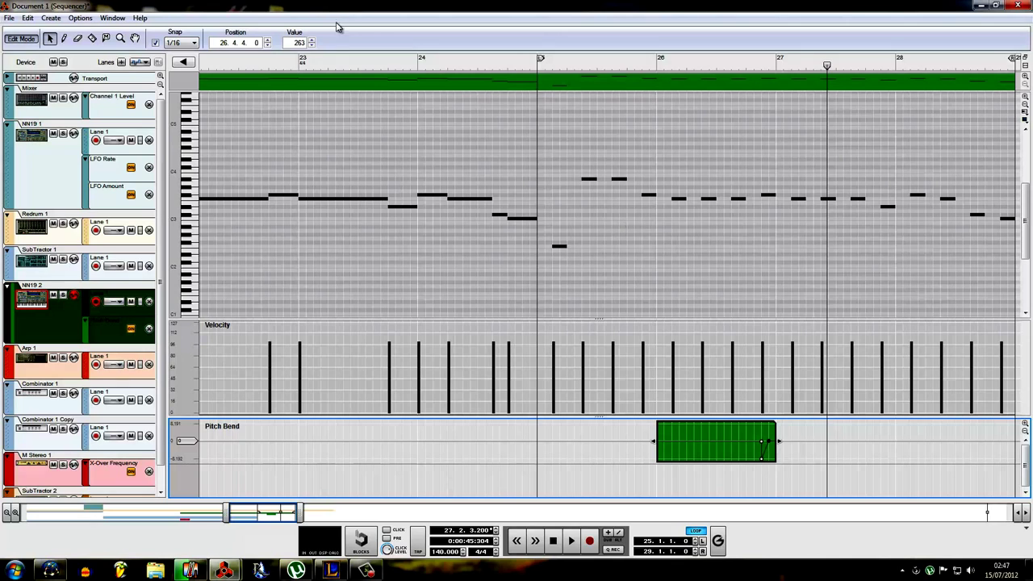
Reshape the bar 26 pitch bend to fall from 26.4.4 to -8192 at 27.1.1, auditioning it during playback
click(747, 65)
key(space)
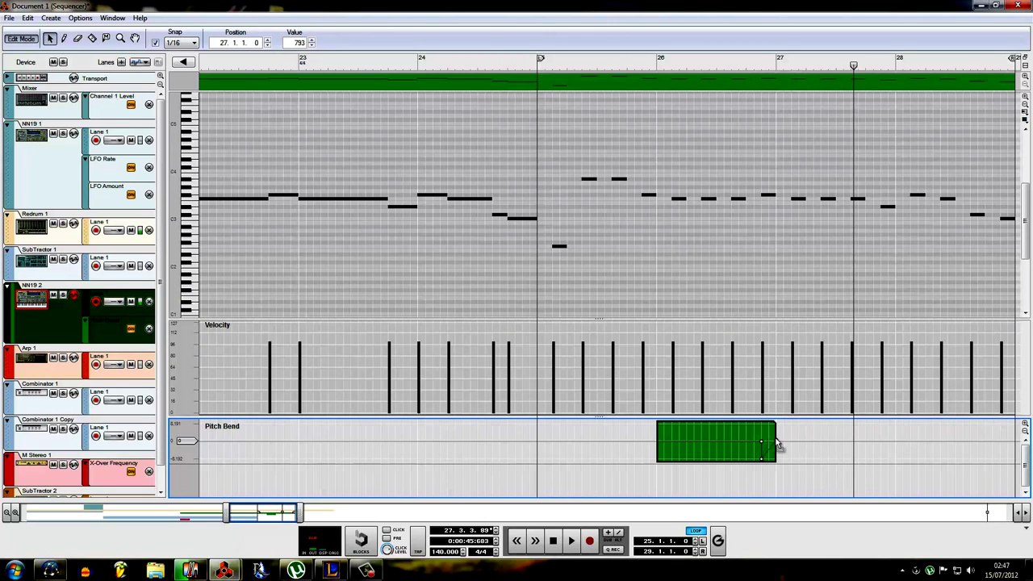
click(746, 64)
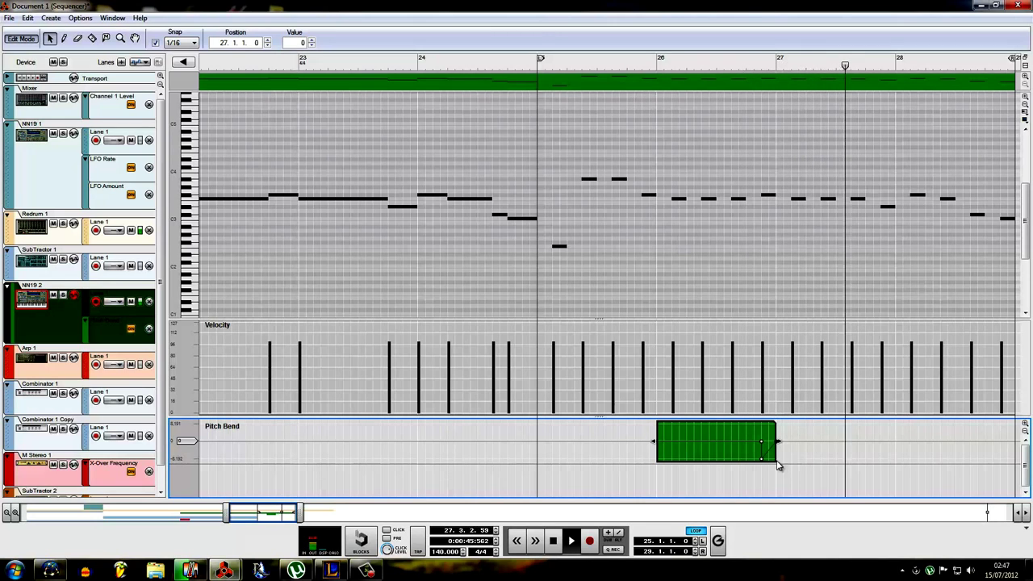
click(755, 69)
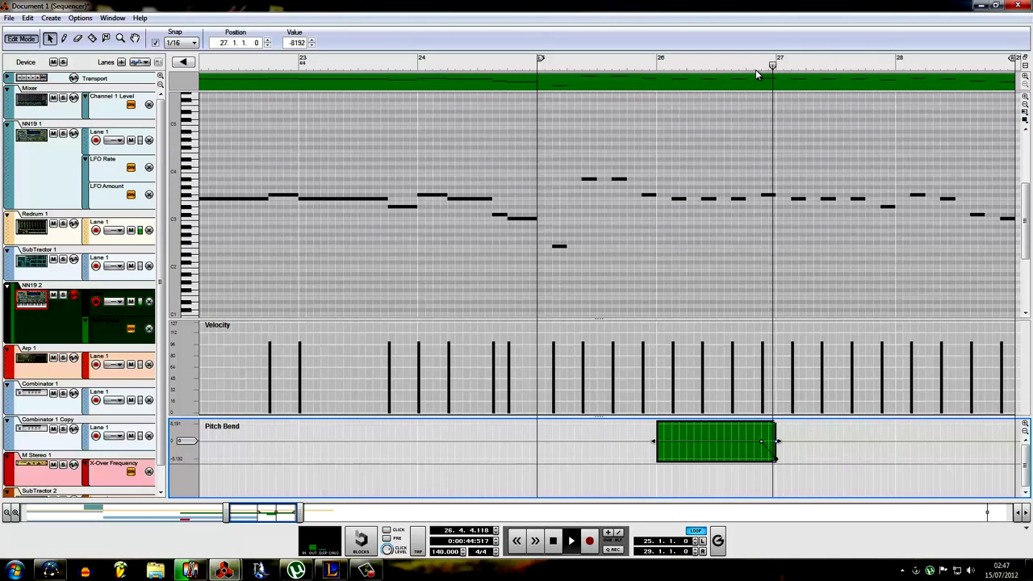
click(530, 65)
key(space)
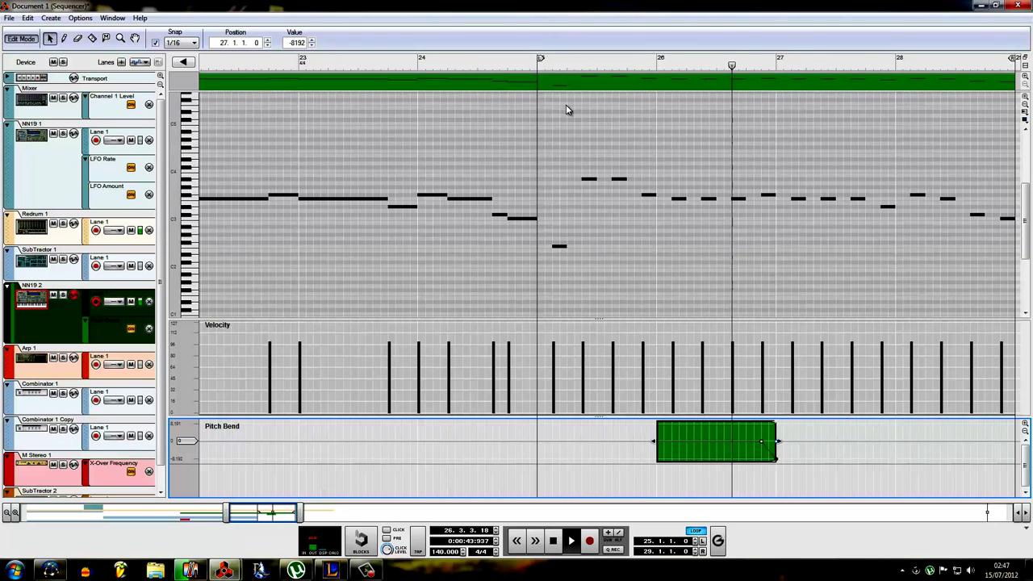
Copy the bar 26 Pitch Bend clip to bar 27 and play the section from bar 25
key(space)
click(802, 228)
click(737, 438)
ctrl+drag(738, 437, 857, 437)
click(543, 67)
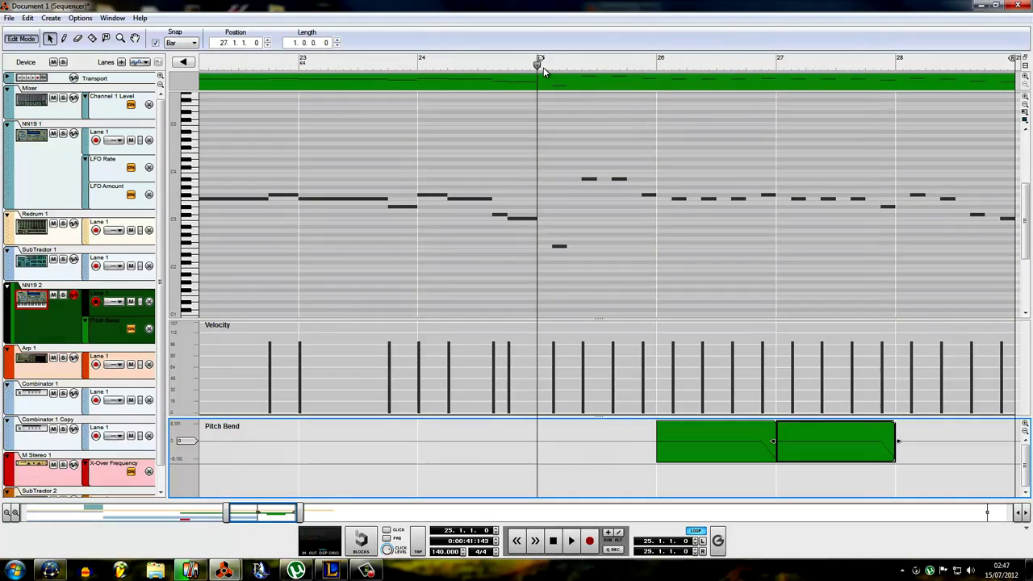
click(758, 282)
key(space)
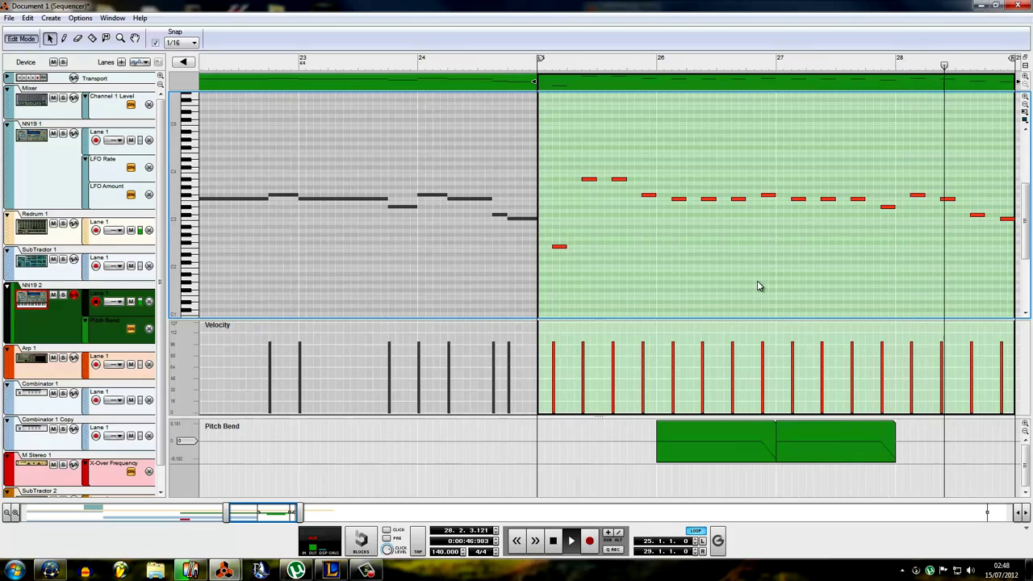
Draw a four-bar clip at bar 25 on the Combinator 1 track and add an F2 note three sixteenths long at 25.1.1
drag(933, 456, 689, 445)
key(shift+Tab)
click(508, 246)
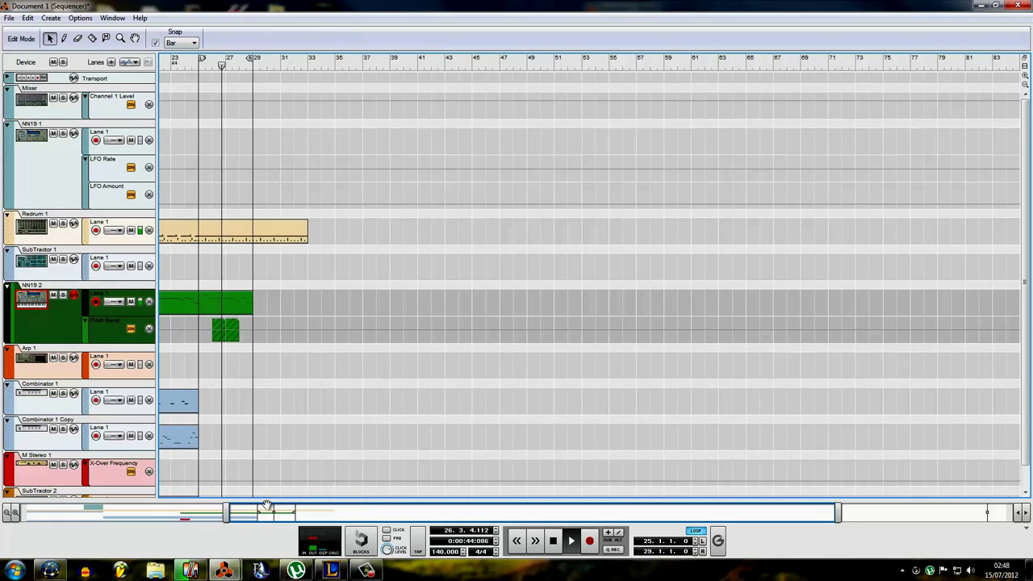
drag(295, 514, 190, 516)
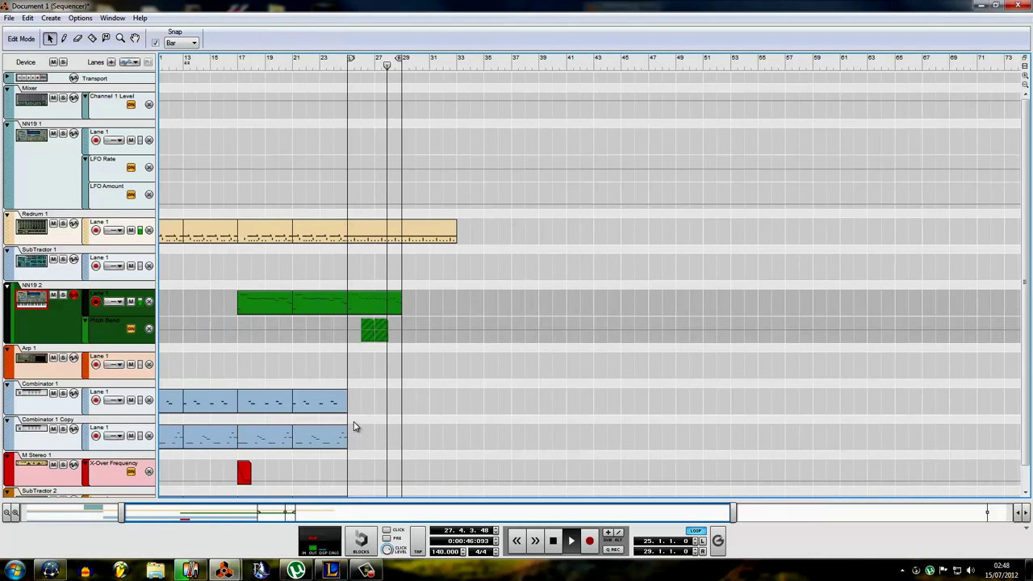
scroll(352, 421, down, 1)
key(w)
drag(354, 376, 404, 376)
key(ctrl+e)
click(539, 69)
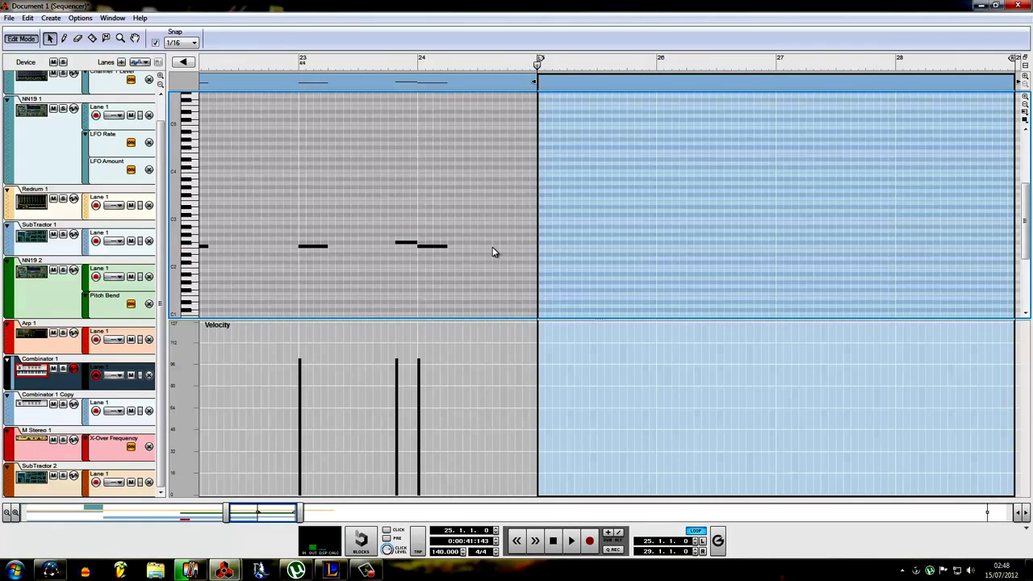
drag(543, 244, 563, 243)
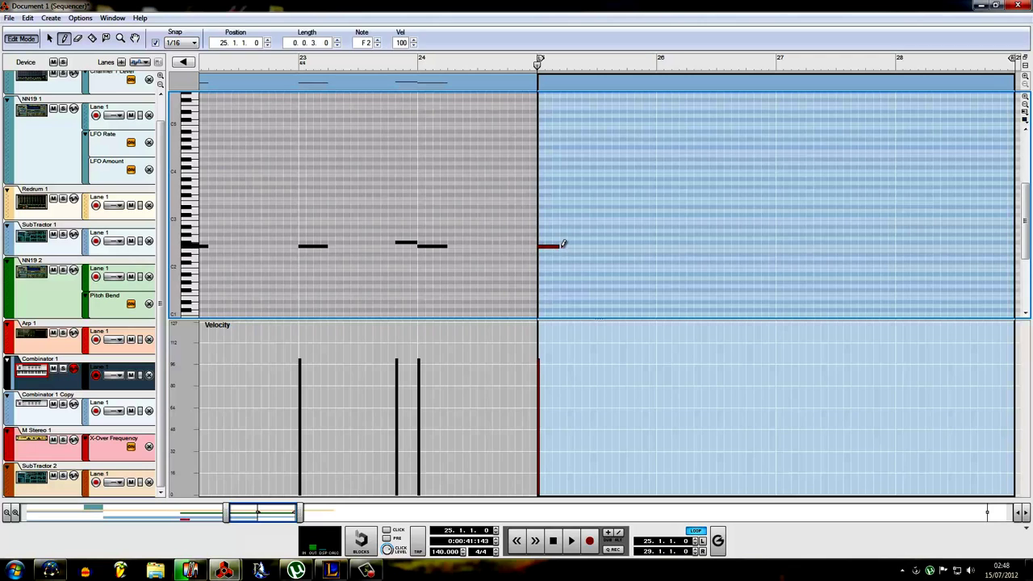
Draw a four-bar clip at bar 25 on the Combinator 1 Copy track and open it for note editing
click(68, 394)
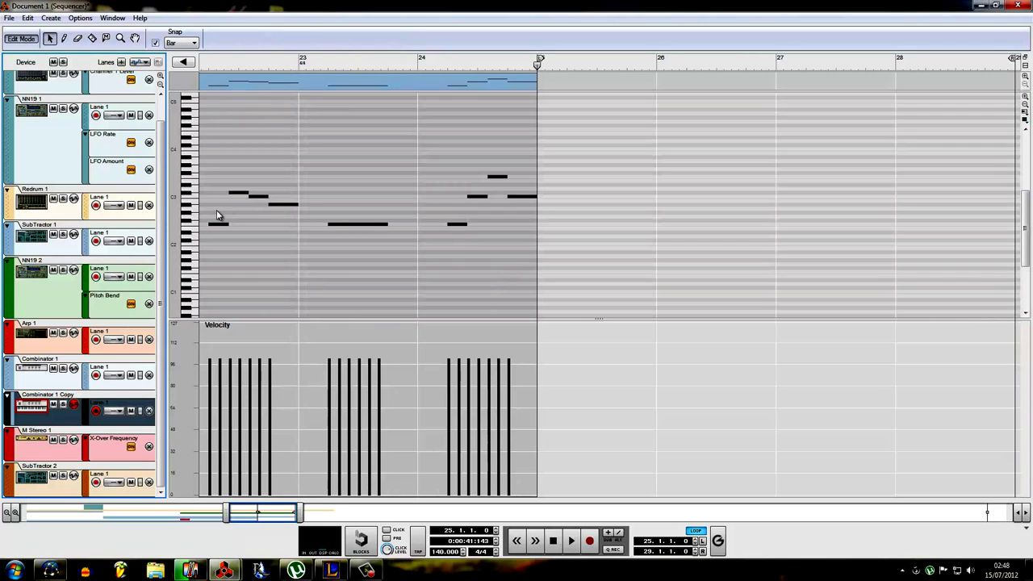
click(187, 221)
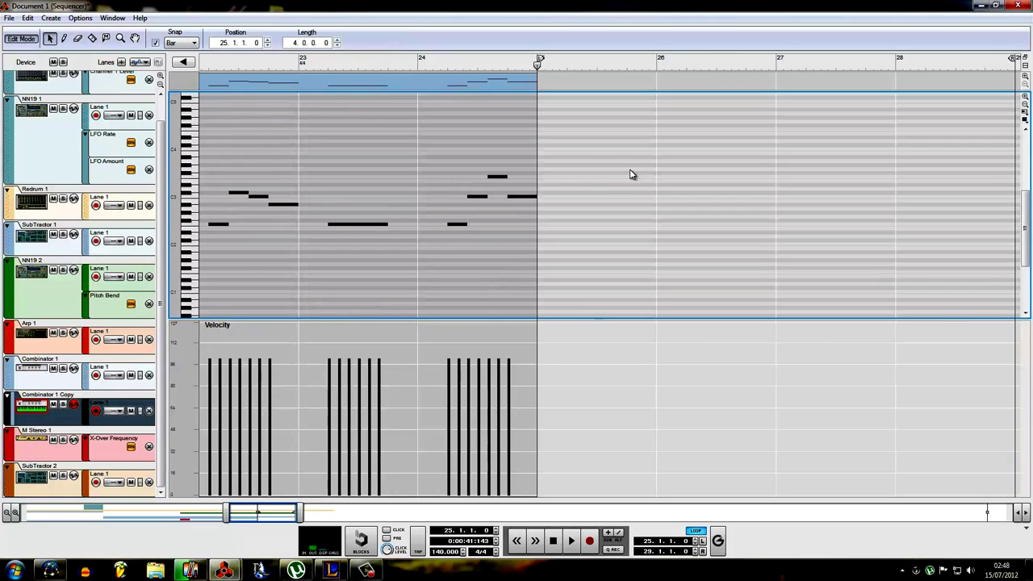
key(w)
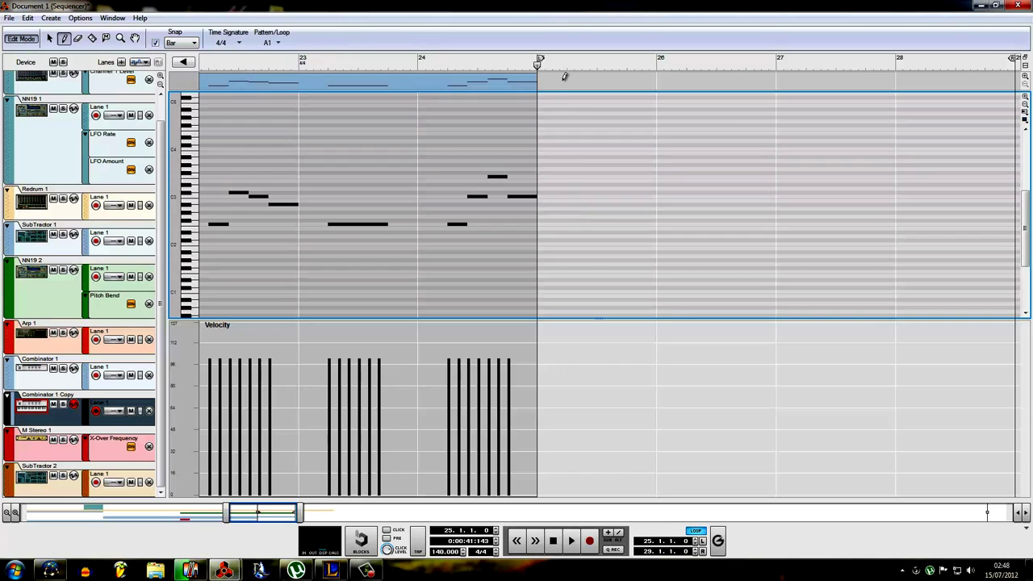
drag(565, 77, 899, 79)
key(q)
double_click(604, 80)
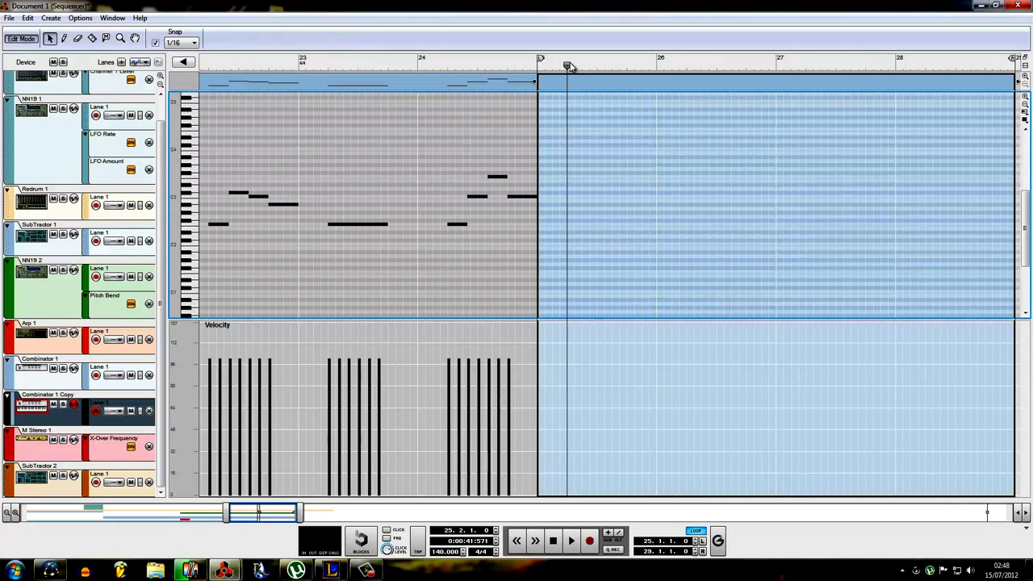
Draw three two-sixteenth notes in bar 25: F2 at 25.2.3 and 25.3.3, and E2 at 25.4.3
drag(568, 66, 583, 67)
key(w)
click(588, 224)
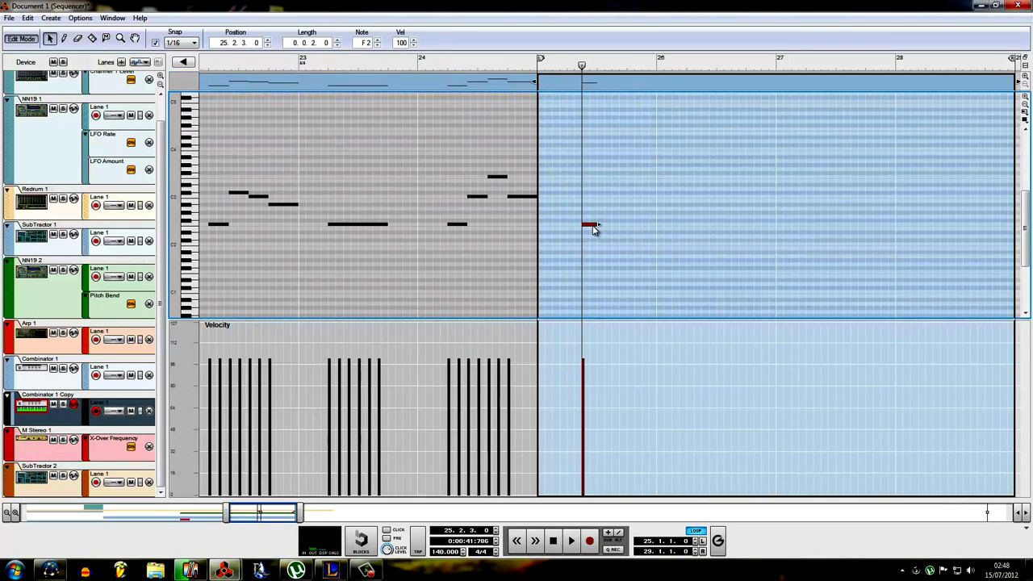
click(618, 225)
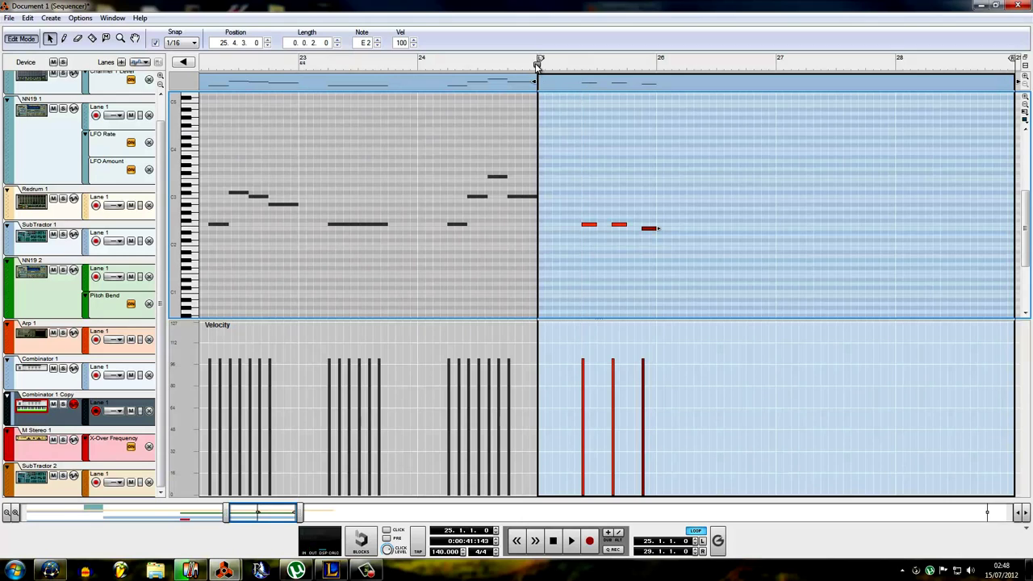
Audition the new notes, raise the one at 25.4.3 to F2, and play again from bar 25
key(space)
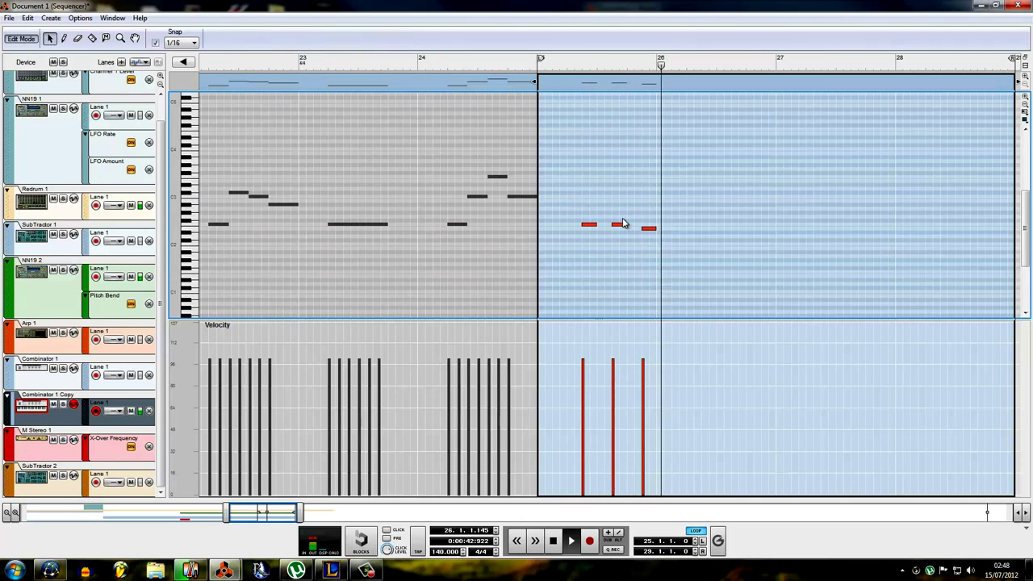
click(648, 232)
key(space)
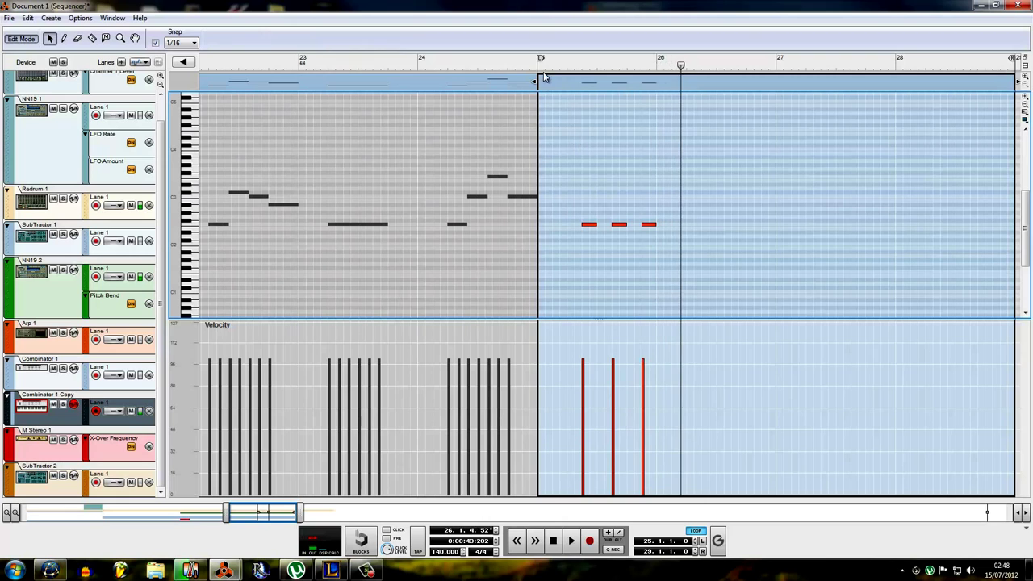
key(space)
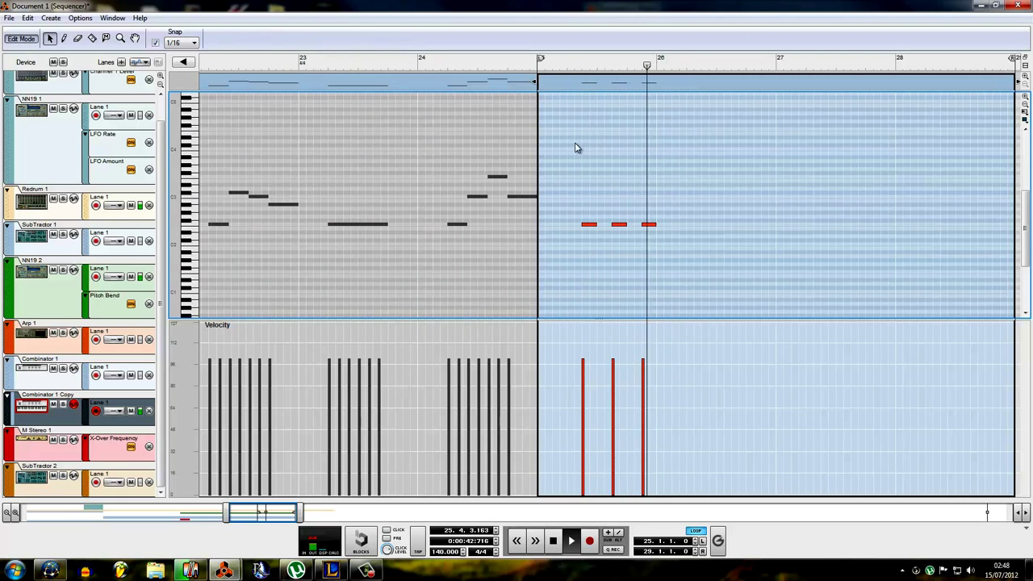
Continue the F2 pattern through bar 26 with a one-beat note at 26.3.3 and a closing note one semitone higher
click(681, 224)
click(706, 223)
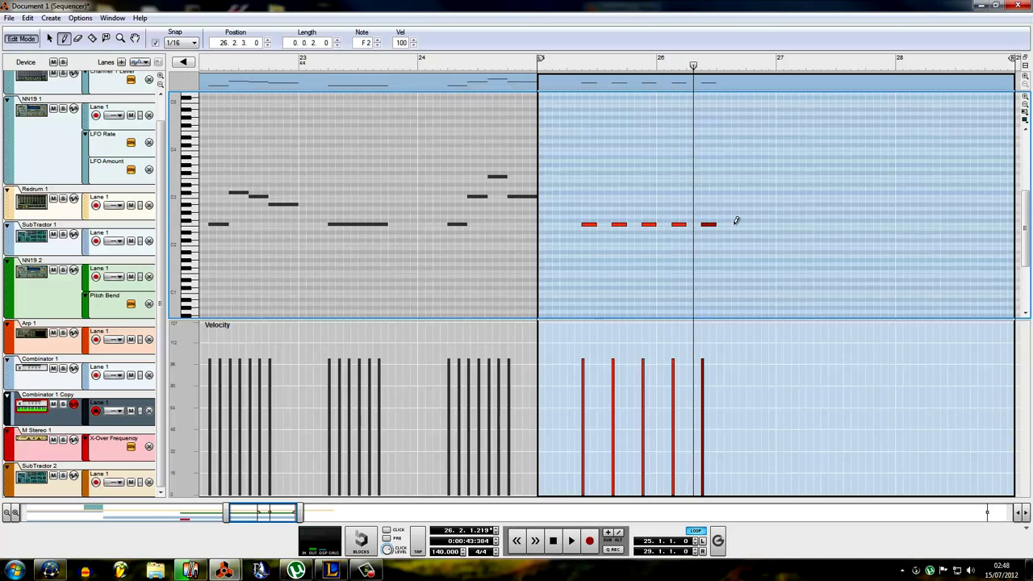
drag(733, 224, 755, 223)
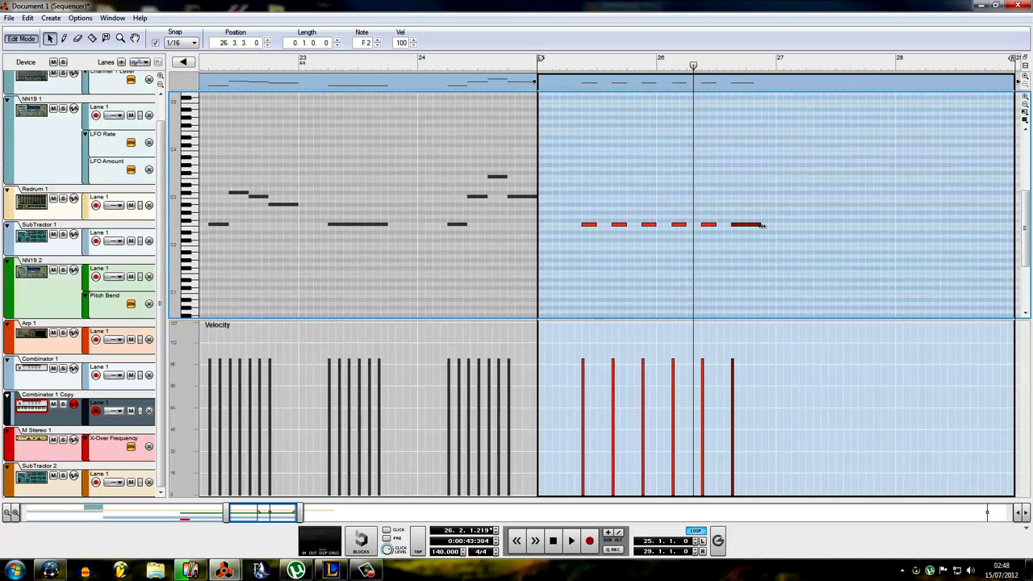
click(768, 220)
key(q)
drag(806, 250, 711, 236)
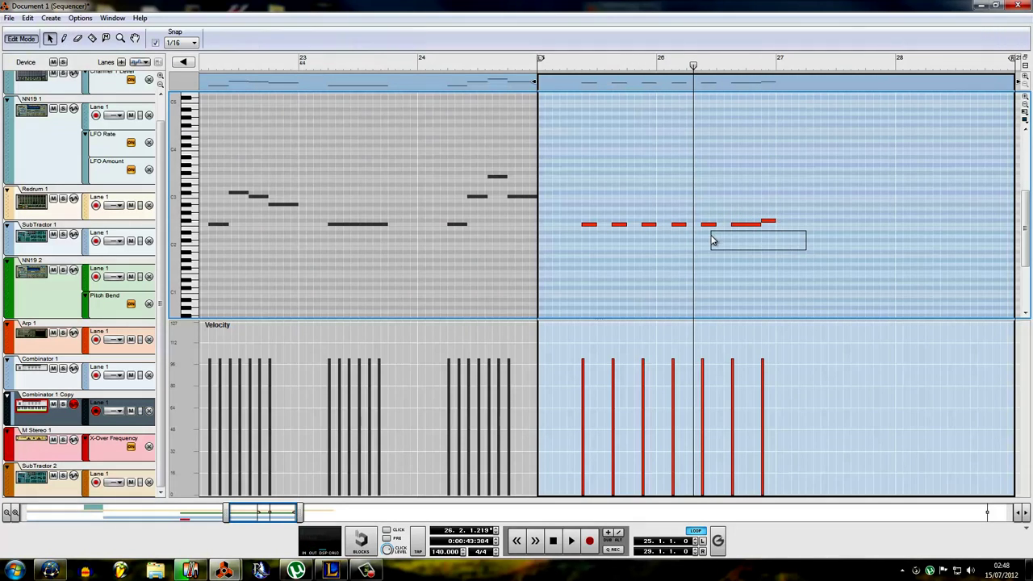
Shorten both Combinator clips at bar 25 to two bars and duplicate them at bar 27, joining the Combinator 1 Copy clips
key(ctrl+e)
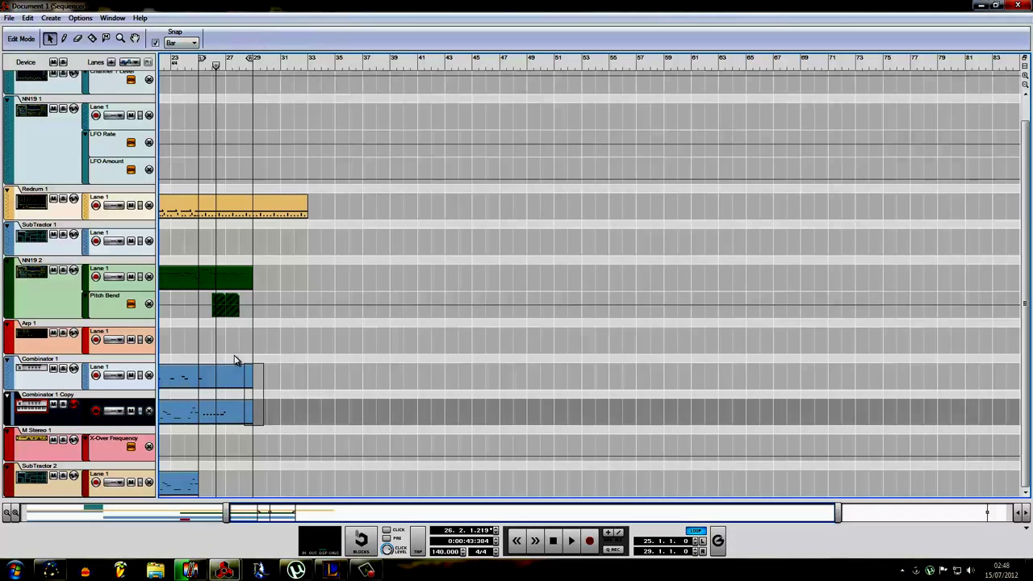
click(253, 376)
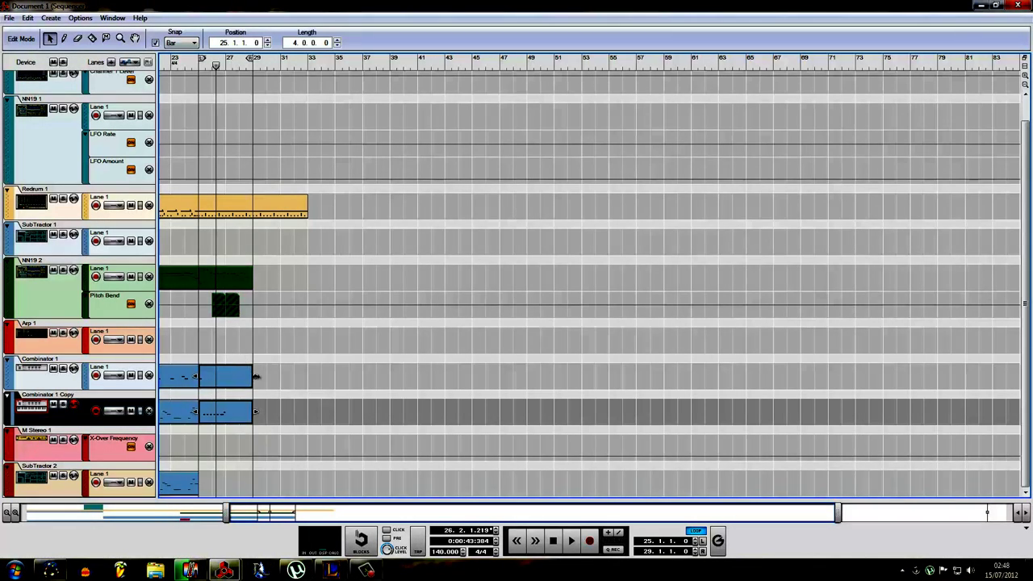
right_click(207, 409)
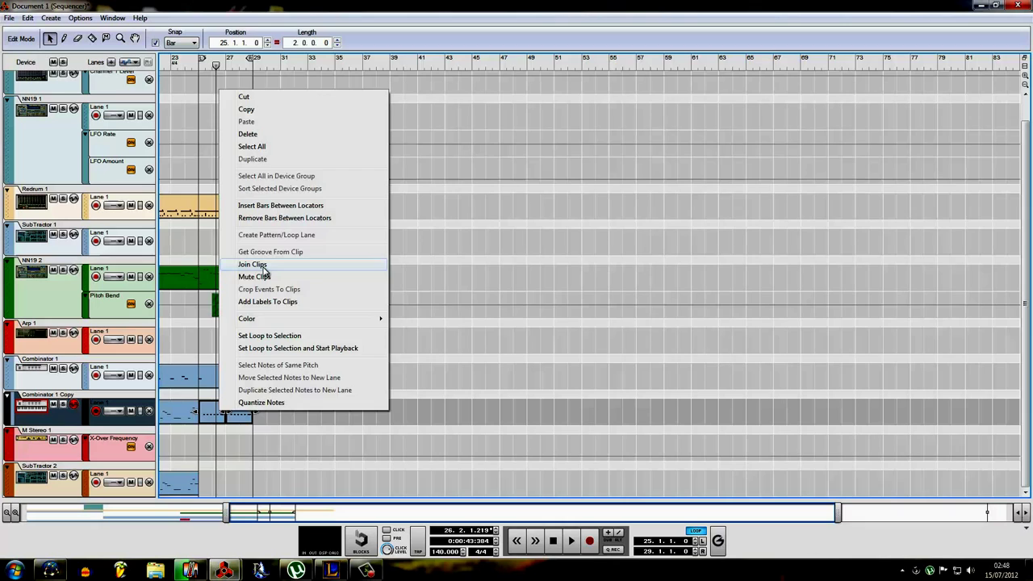
click(251, 263)
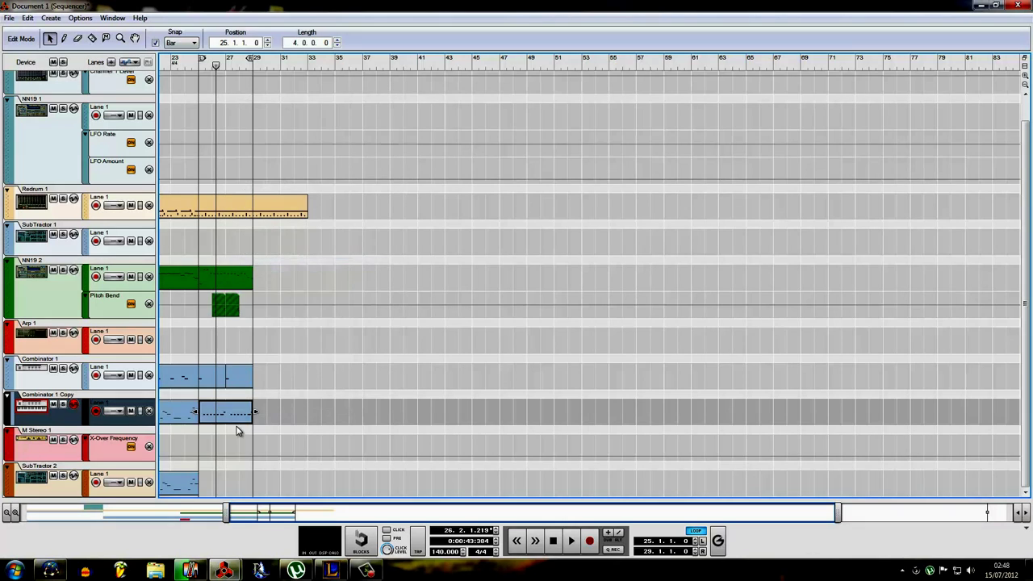
Open the joined Combinator 1 Copy clip and play it from bar 25
double_click(255, 409)
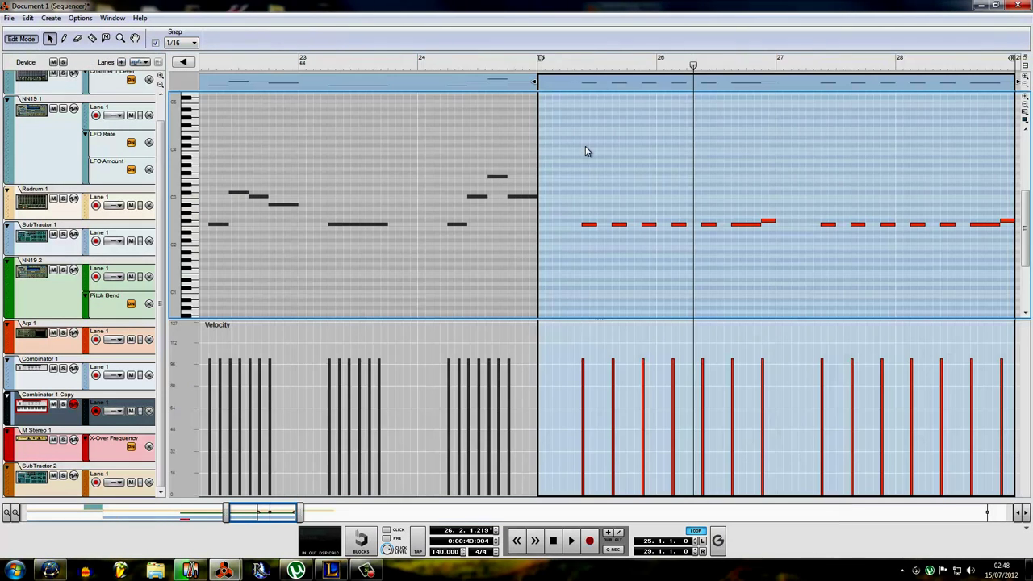
click(539, 66)
key(space)
drag(284, 516, 307, 517)
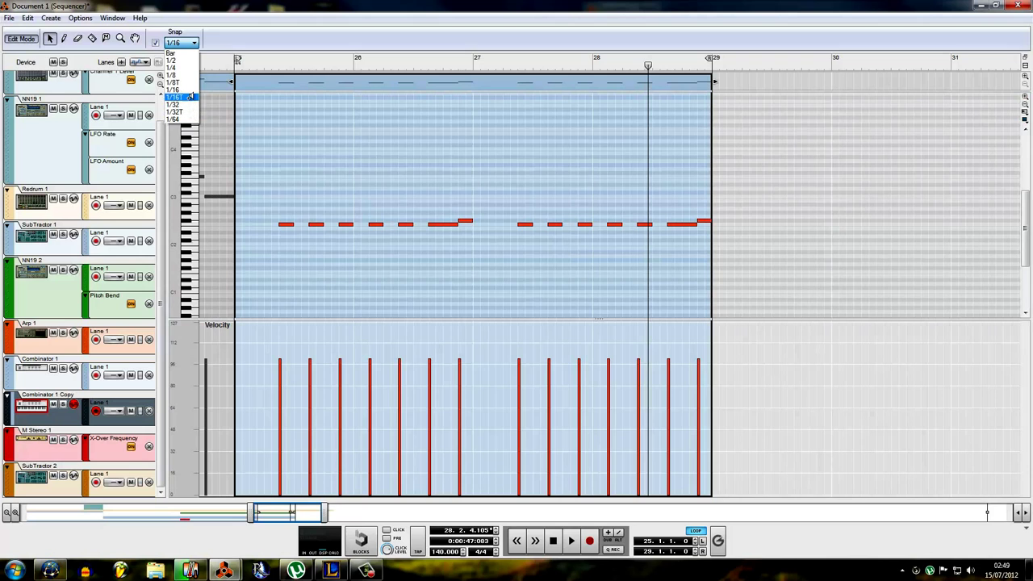
Set the snap to 1/16T and delete the last two notes of bar 28
click(176, 97)
drag(660, 198, 660, 198)
key(Delete)
Draw four descending 1/16T notes from 28.3.3, ending on F3, and play them back
click(668, 64)
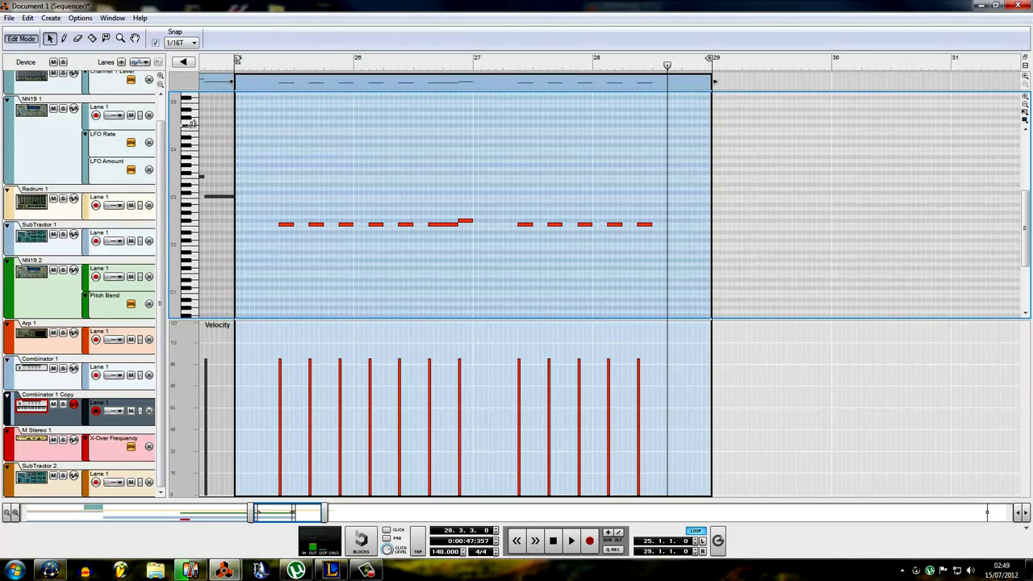
click(669, 123)
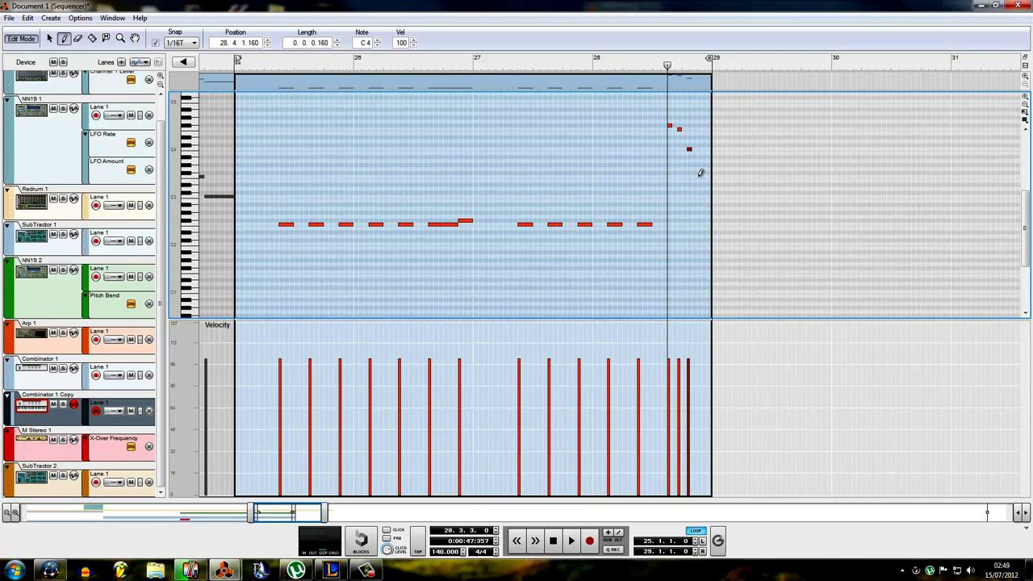
click(699, 175)
key(space)
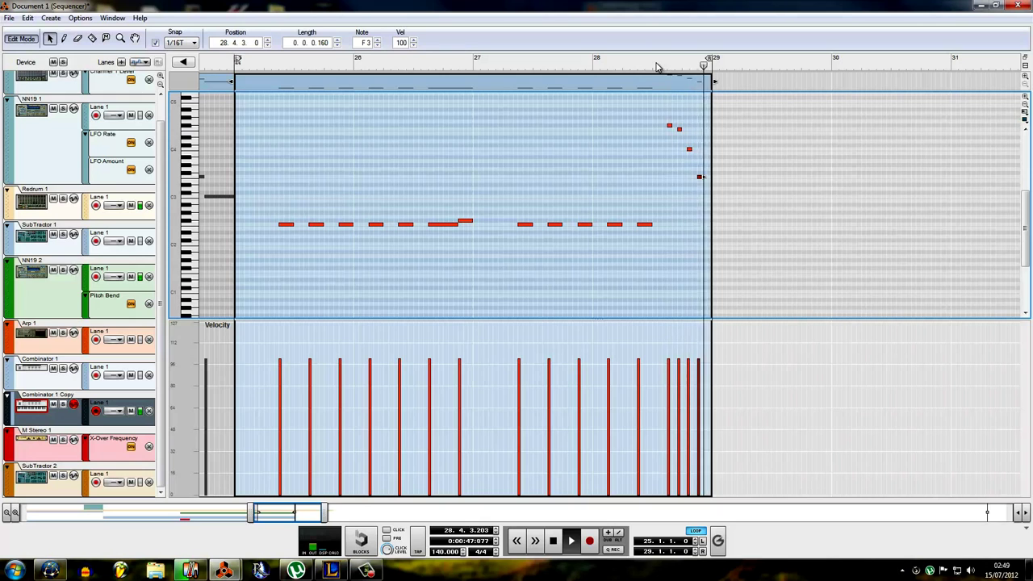
Set the snap to 1/16 and delete the four descending notes at the end of bar 28
click(183, 42)
click(191, 91)
drag(726, 225, 656, 103)
key(Delete)
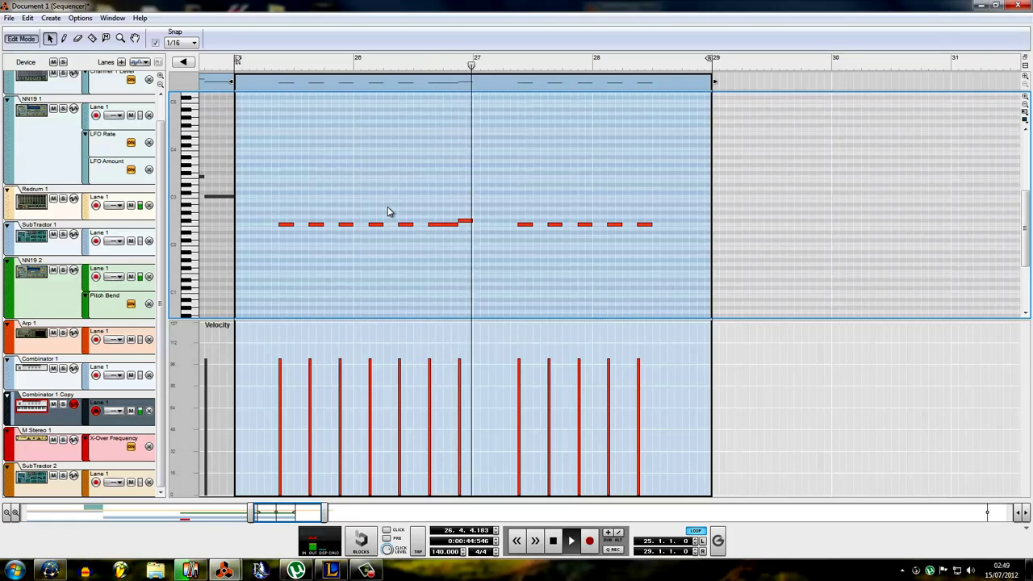
Open the rack at the Combinator 1 Copy devices, toggle Scream 4's Body section and return to the clip
key(F6)
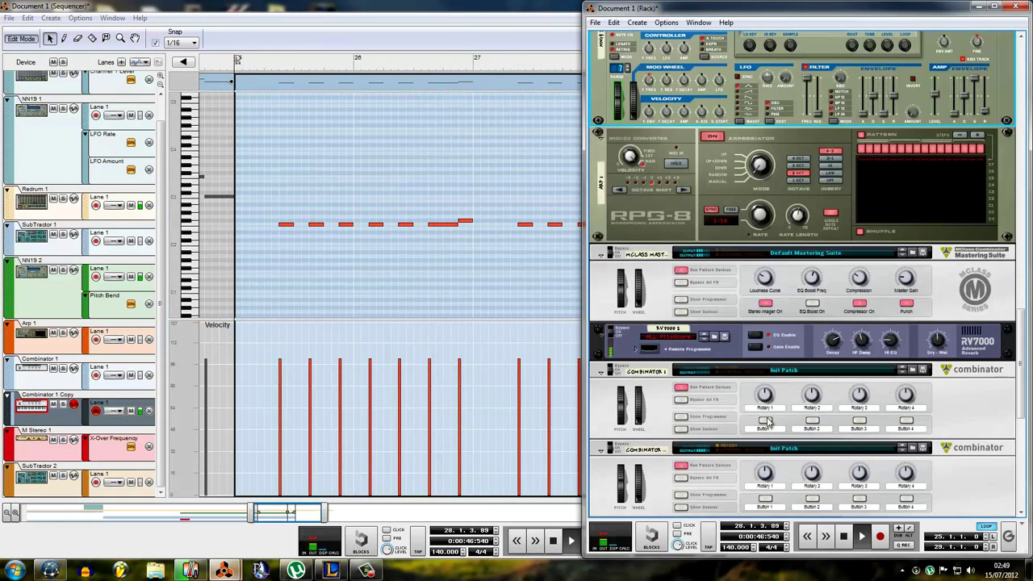
scroll(724, 387, down, 5)
scroll(797, 367, down, 5)
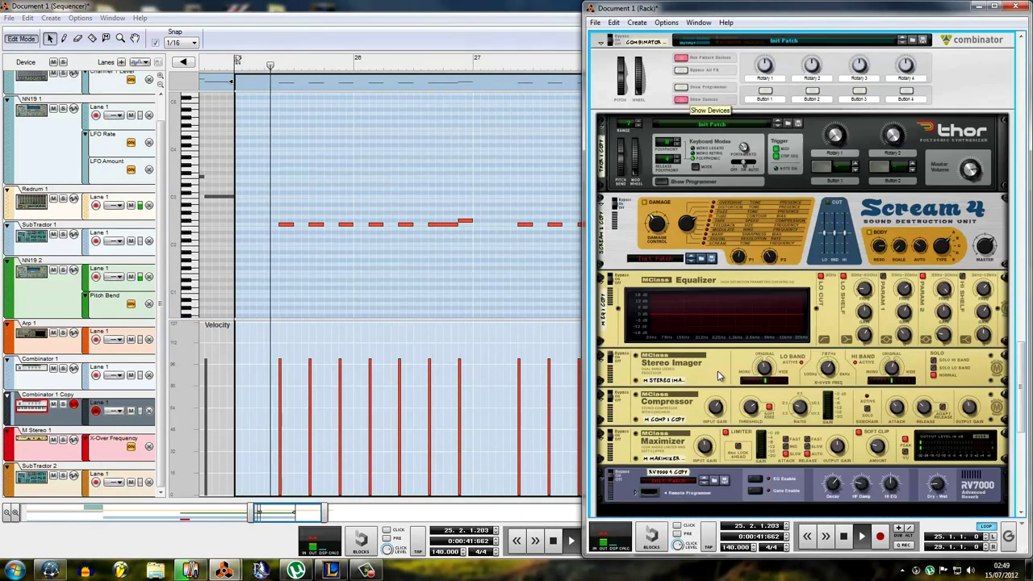
click(871, 235)
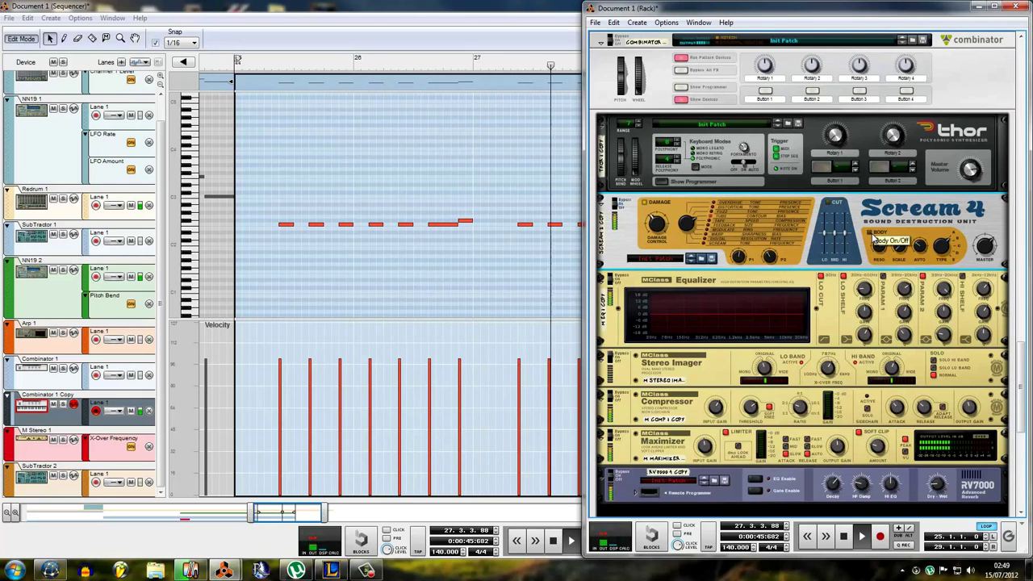
click(486, 269)
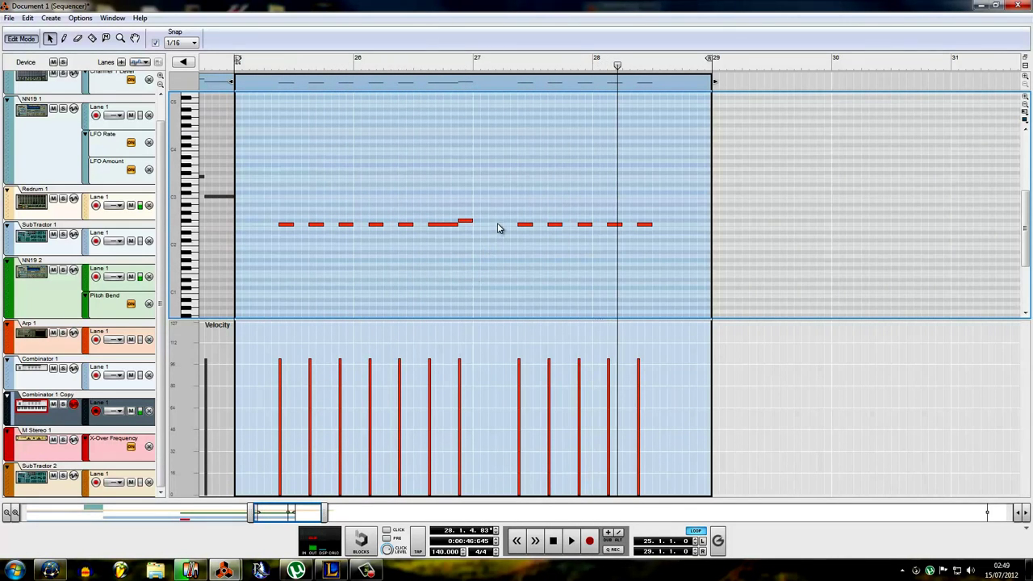
Set the snap to 1/32, add two short notes one semitone above F2 just before bar 27's first note, and play them
click(192, 42)
click(187, 107)
click(499, 69)
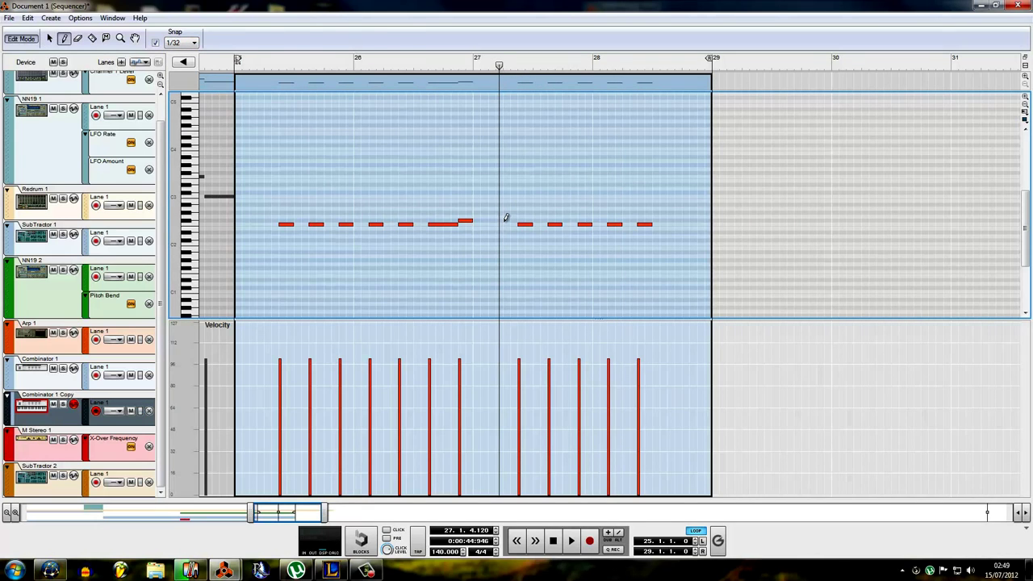
click(505, 221)
click(512, 220)
key(q)
key(space)
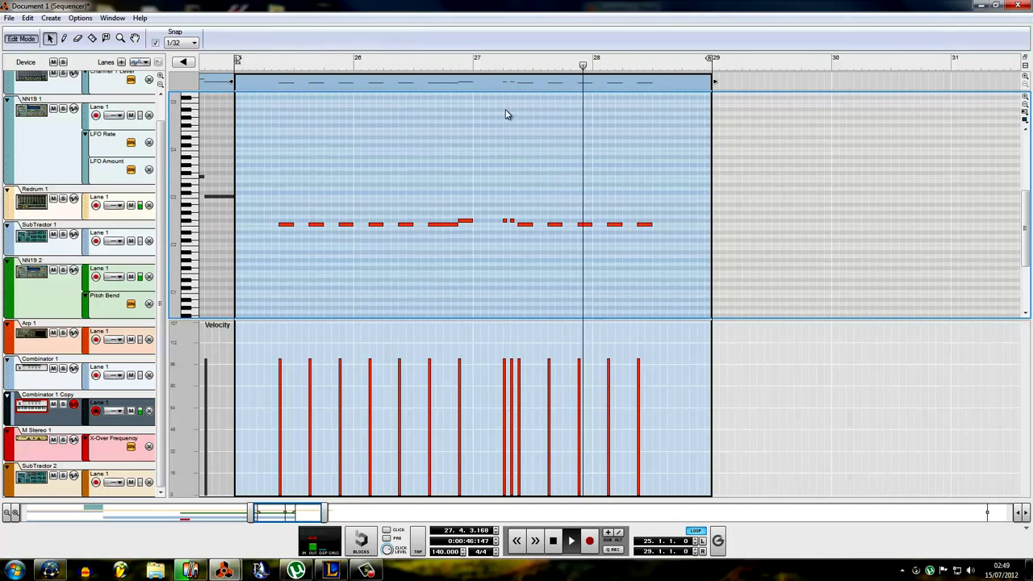
Add short 1/32 F2 notes around the last two pattern notes in bar 28
click(627, 224)
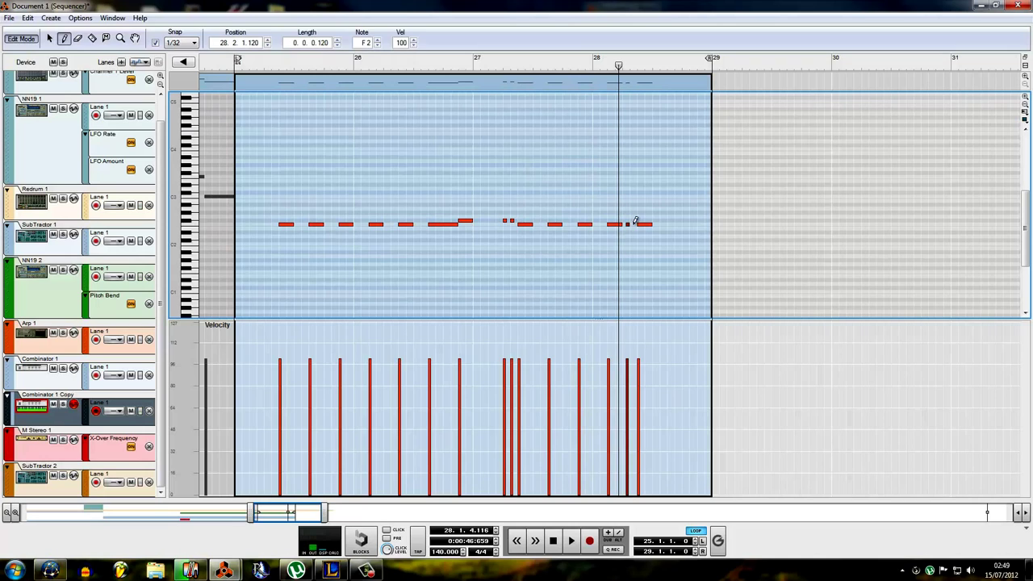
drag(628, 229, 625, 230)
click(593, 64)
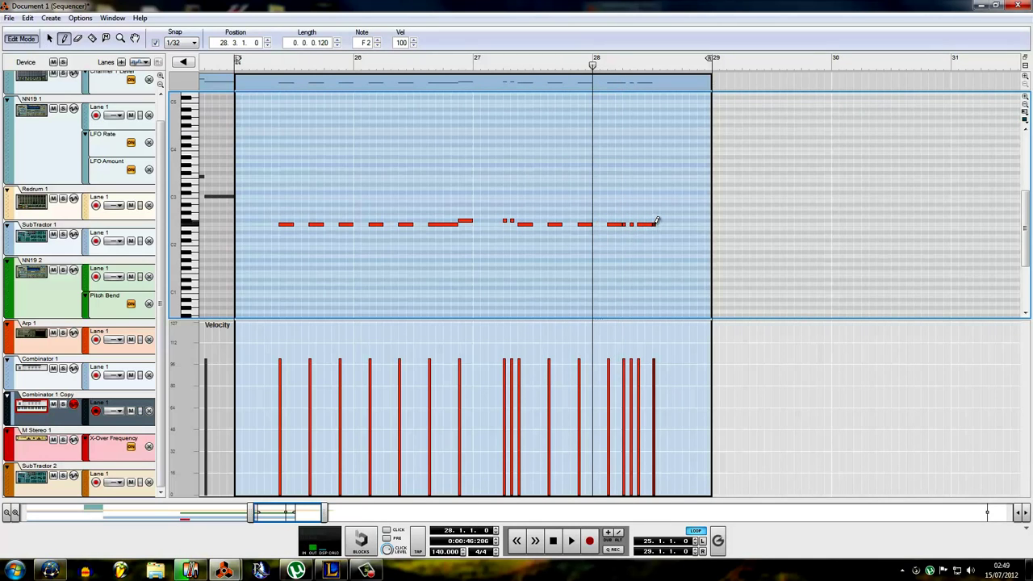
click(657, 229)
Copy F2 notes to the end of bar 28 with one copy a semitone higher and a lower closing note, play the pattern and close the clip
drag(646, 224, 708, 227)
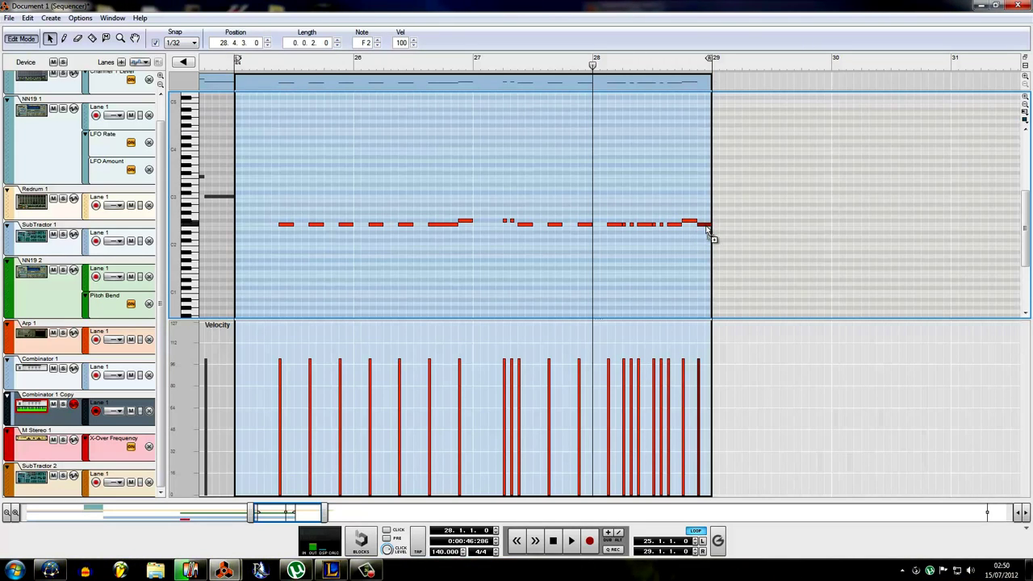
key(space)
click(565, 171)
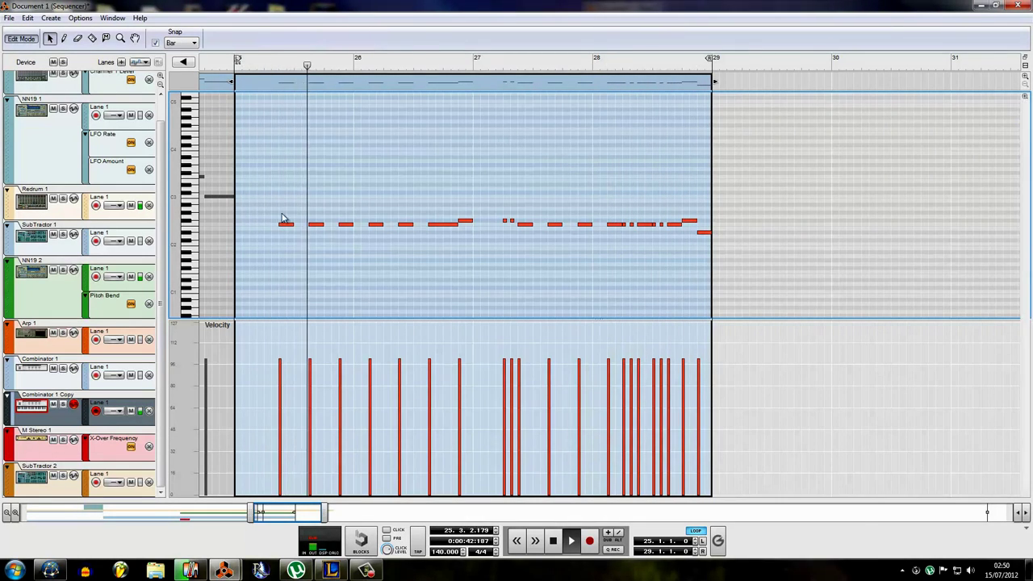
key(ctrl+e)
Return to the rack and adjust the knobs in Scream 4's Body section during playback
click(223, 571)
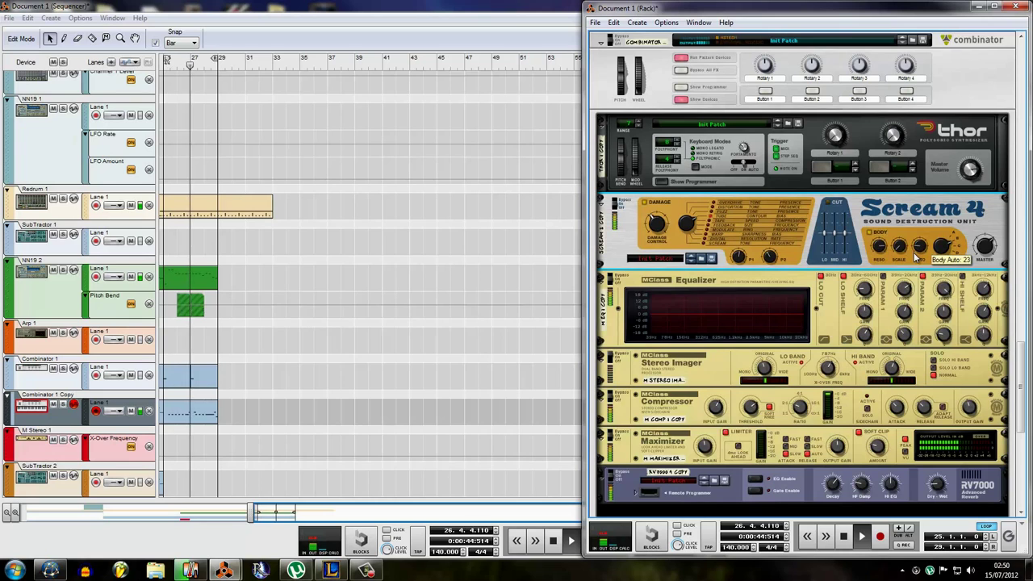
drag(916, 256, 903, 238)
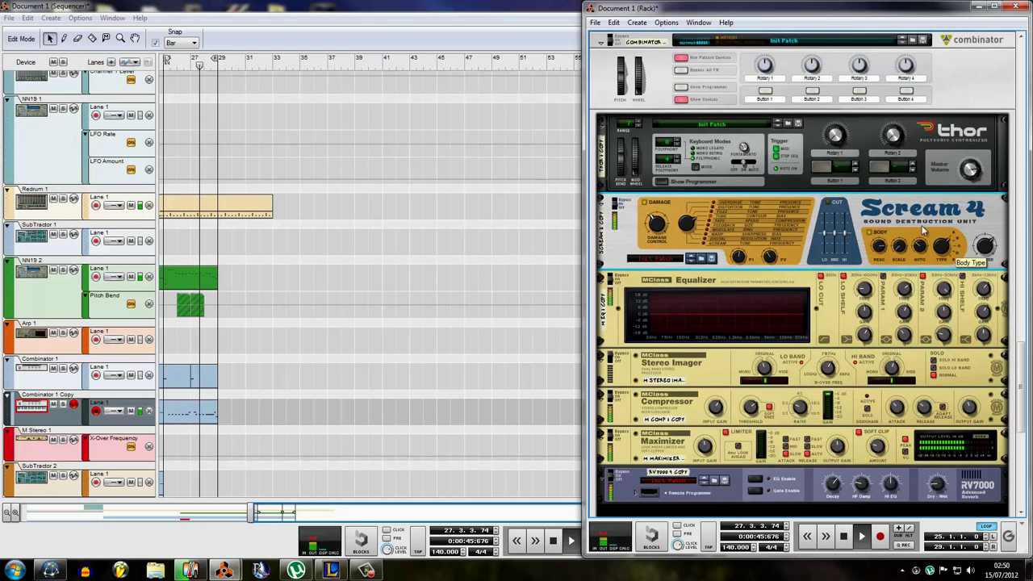
Show Thor's programmer and try a different wavetable on oscillator 2 with its octave at 6
click(661, 182)
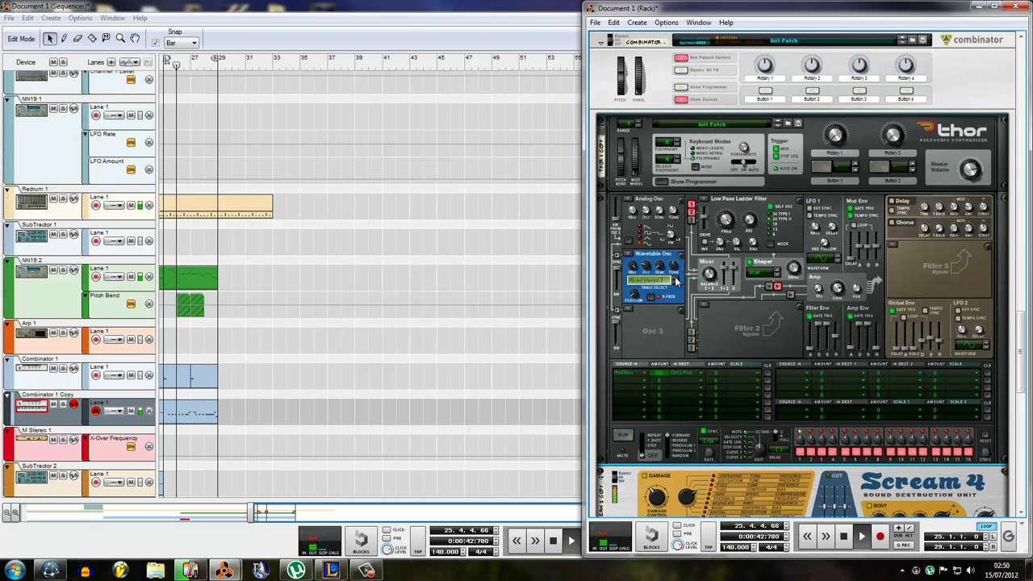
click(671, 282)
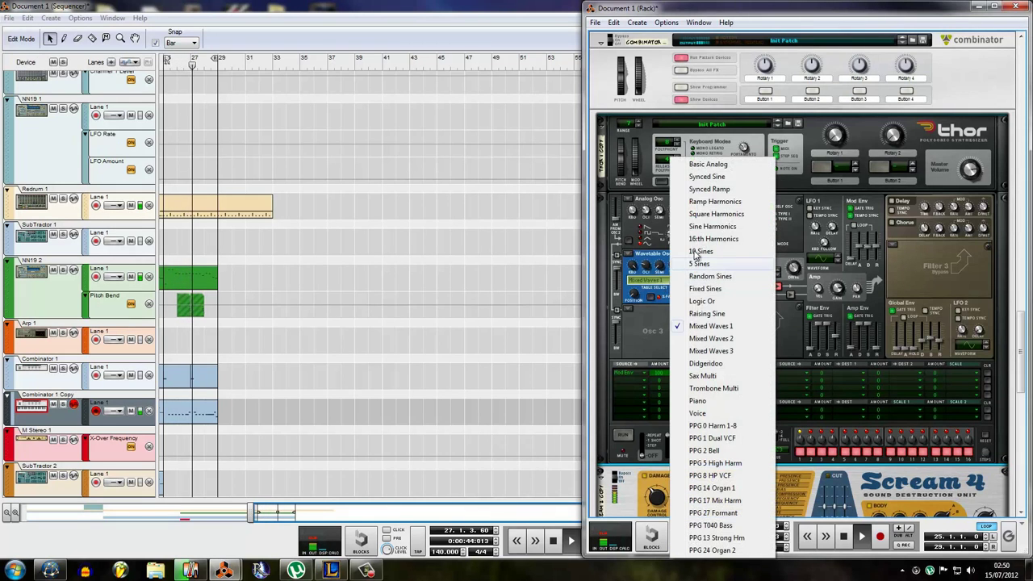
click(707, 202)
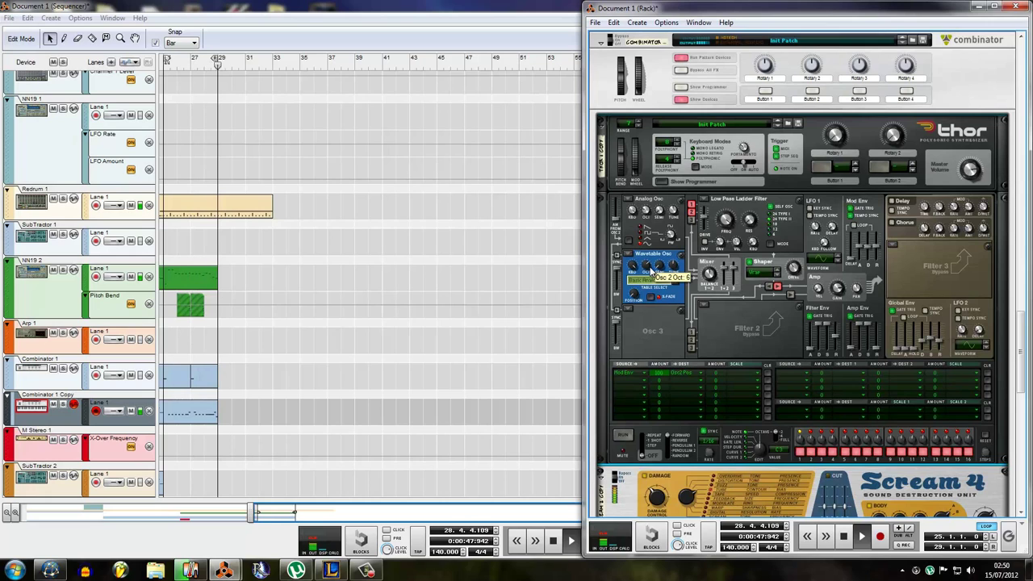
drag(650, 265, 649, 263)
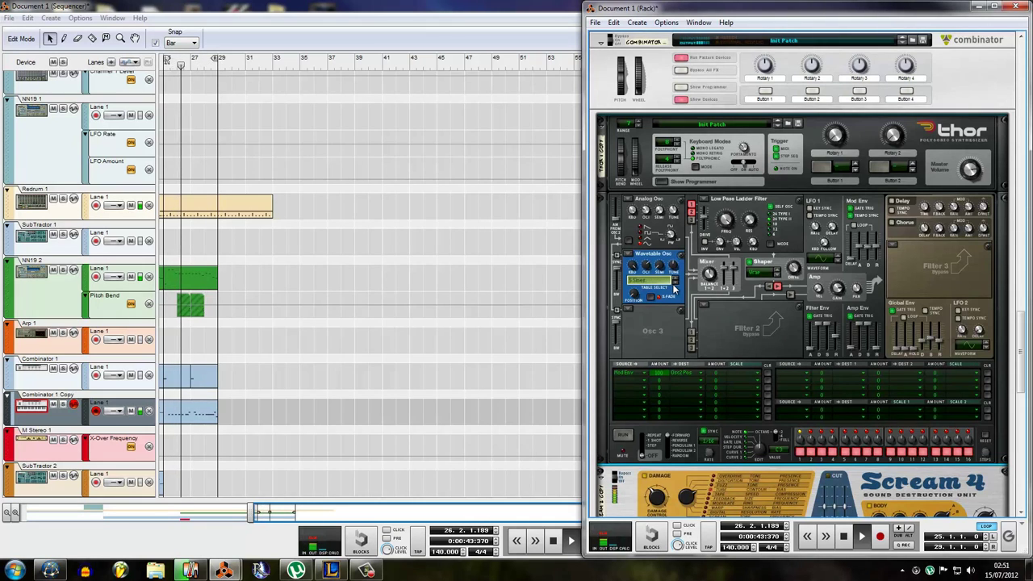
Audition other wavetables on Thor's oscillator 2, including PPG 17 Mix Harm and PPG 14 Organ 1
click(674, 289)
click(698, 414)
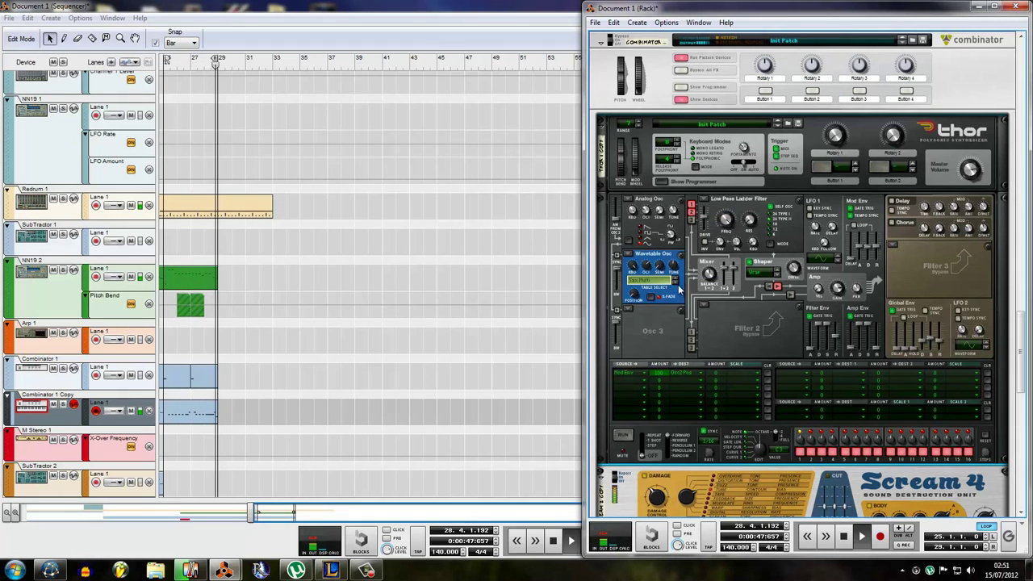
click(676, 286)
click(727, 512)
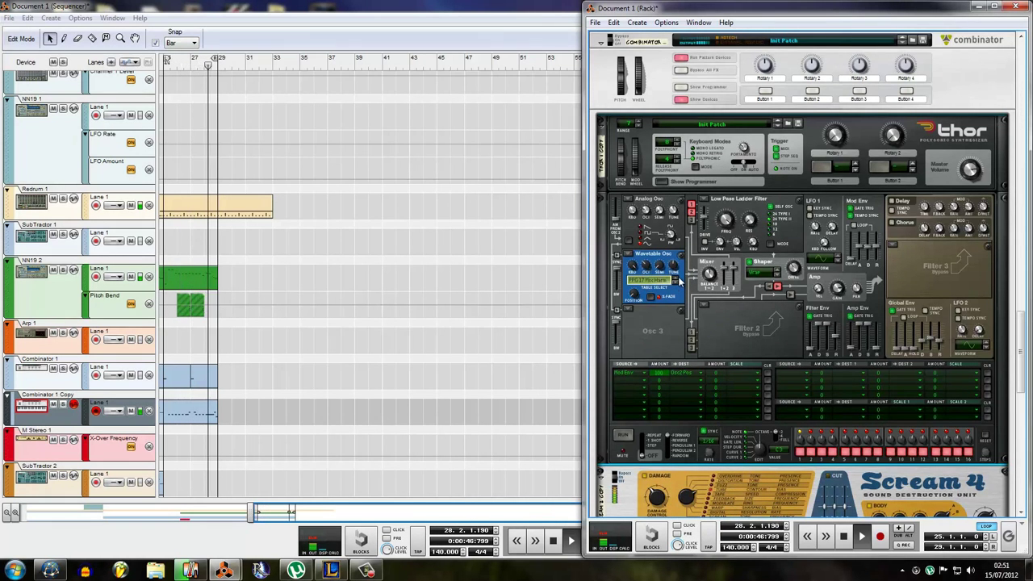
click(679, 280)
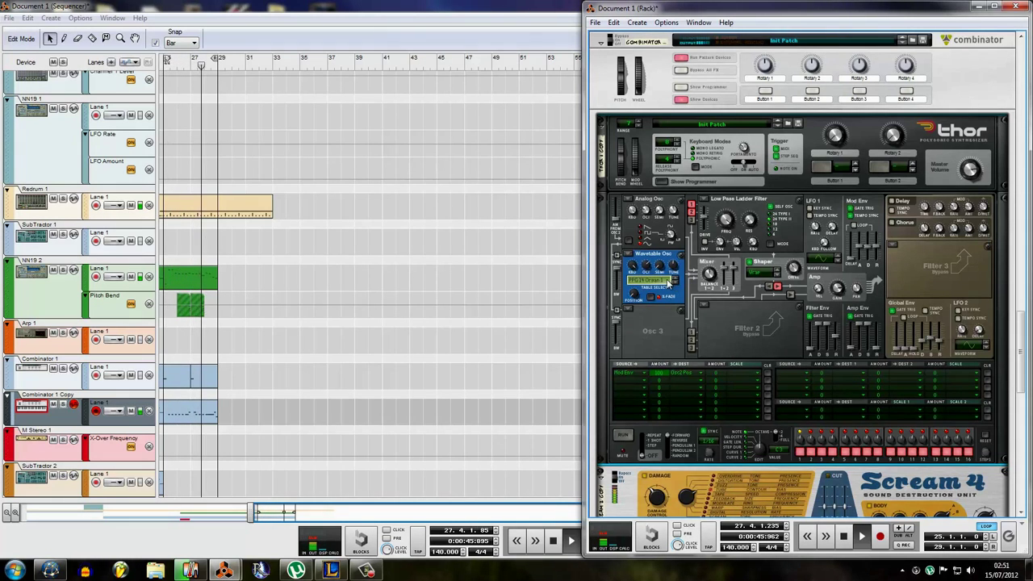
Set Thor's wavetable oscillator to Mixed Waves 2 with octave 3 and hide the programmer
click(668, 283)
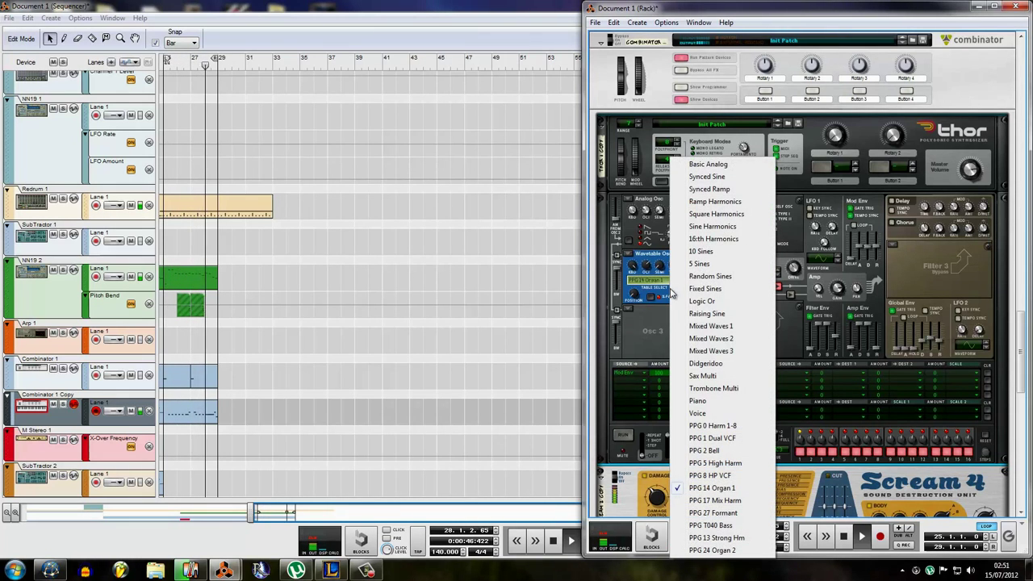
click(739, 339)
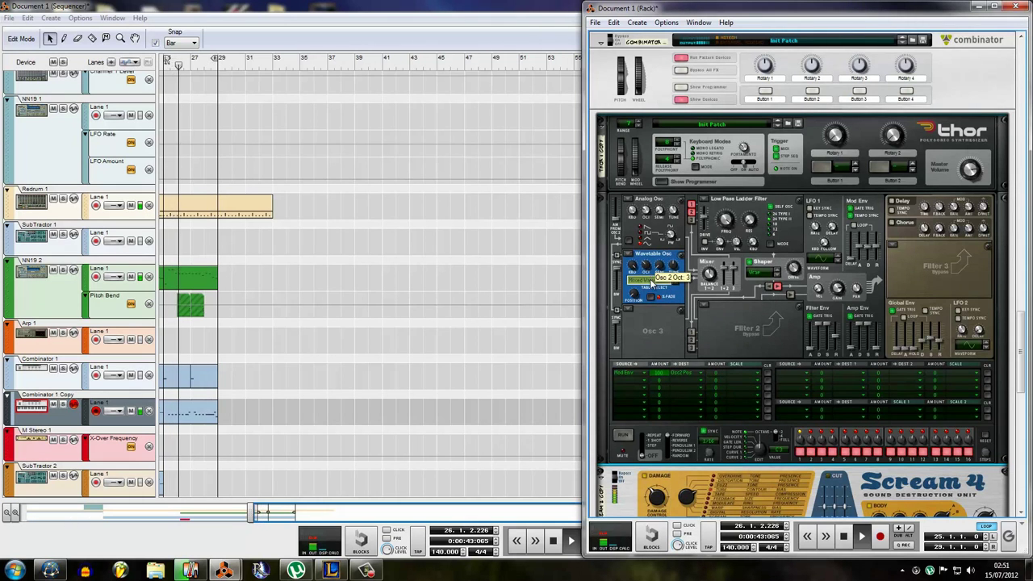
click(666, 181)
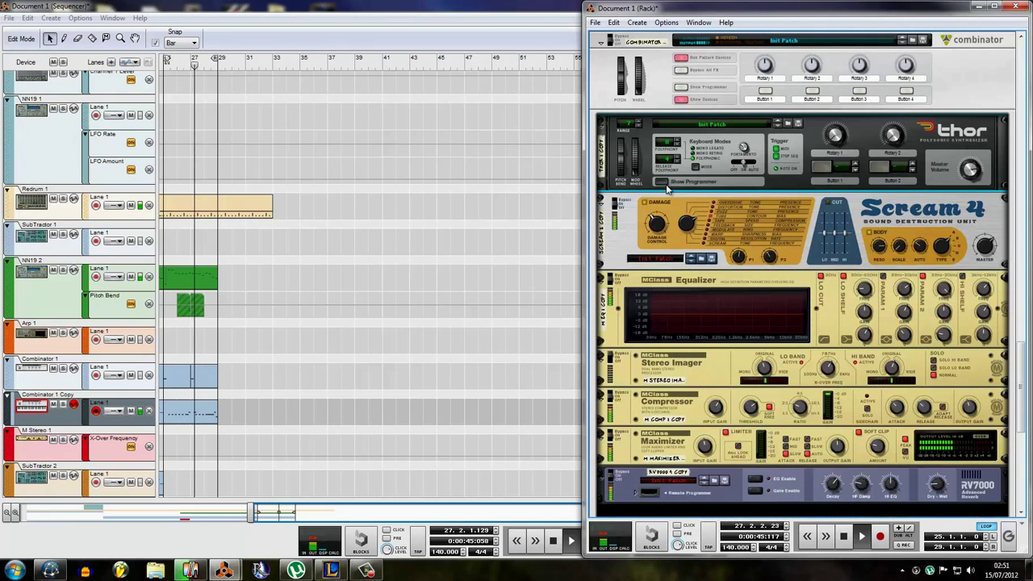
click(680, 101)
click(690, 277)
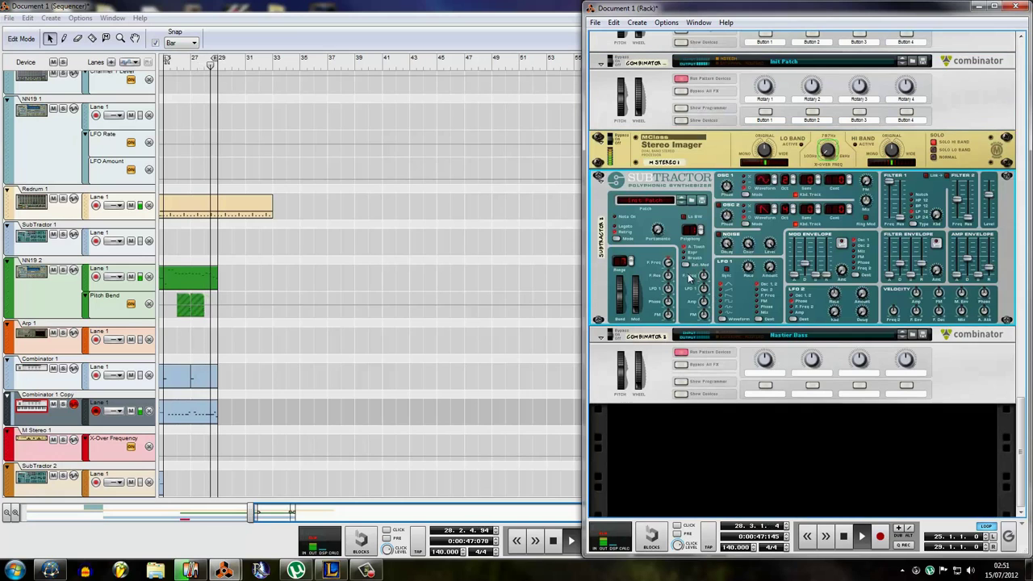
click(682, 118)
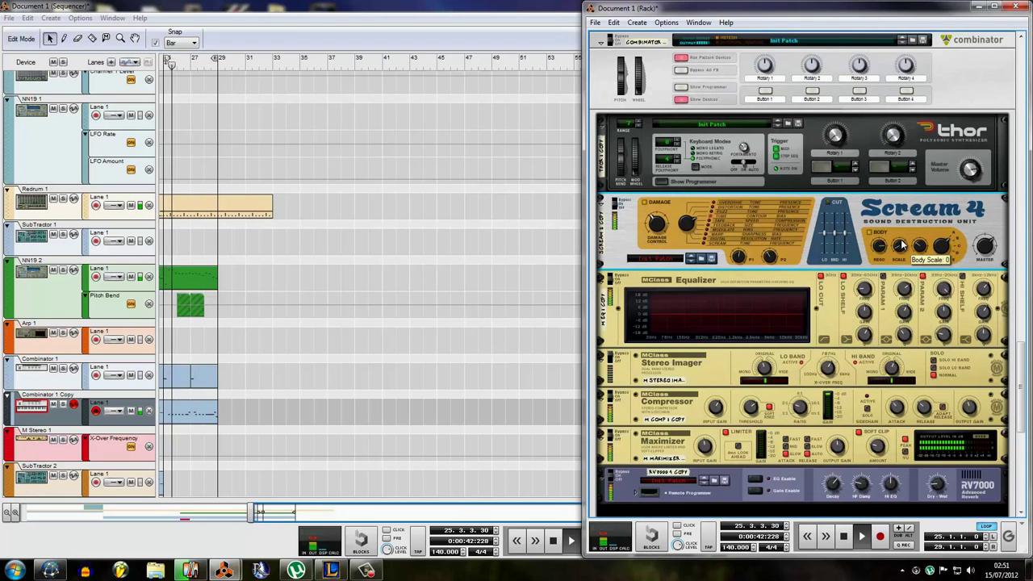
Sweep Scream 4's Body Scale to 77 and back to 0, add an automation lane for it, and hide the Combinator's devices
drag(902, 234, 902, 212)
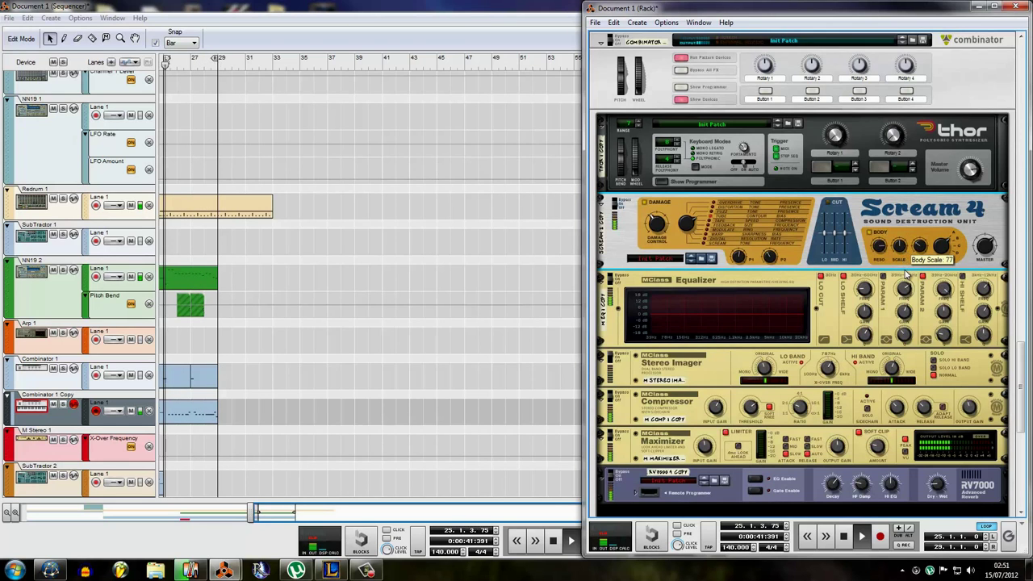
drag(906, 273, 905, 283)
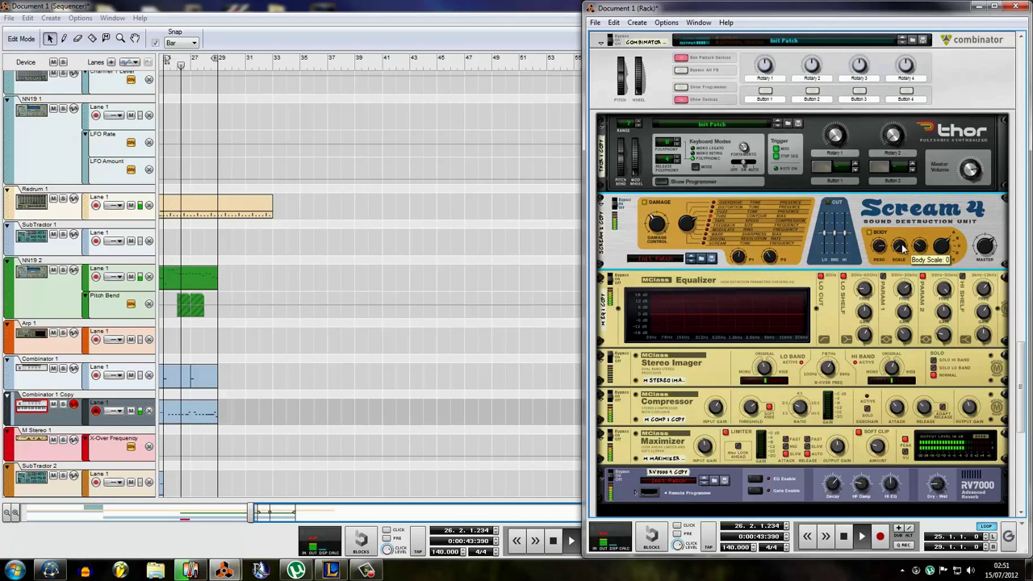
right_click(899, 244)
click(916, 252)
click(681, 100)
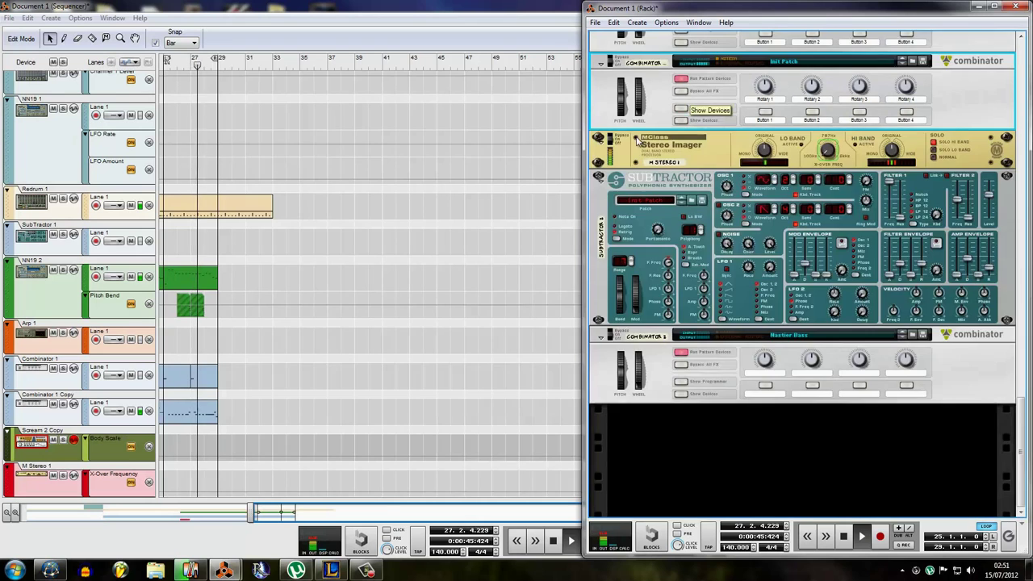
Draw a two-bar automation clip from bar 25 in the Body Scale lane and open it for editing
mouse_move(339, 513)
mouse_down()
mouse_move(222, 518)
mouse_move(235, 517)
mouse_up()
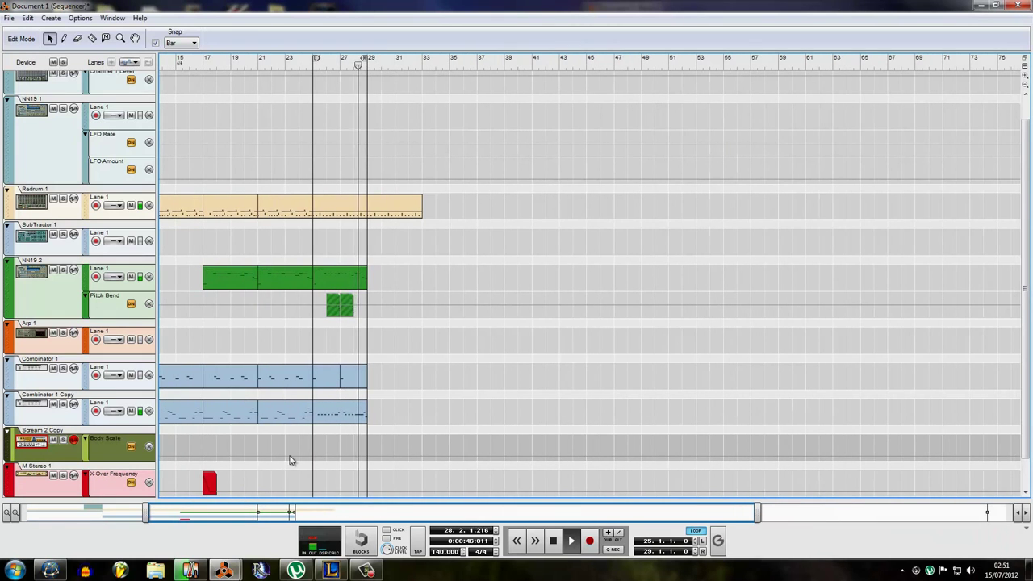
key(w)
mouse_move(322, 449)
mouse_down()
mouse_move(337, 452)
mouse_move(337, 471)
mouse_up()
key(q)
double_click(332, 450)
Draw a Body Scale ramp from 0 at 25.1.1 to 26 at 26.4.1.120 and play it from bar 25
key(w)
click(315, 491)
key(q)
double_click(338, 471)
click(315, 62)
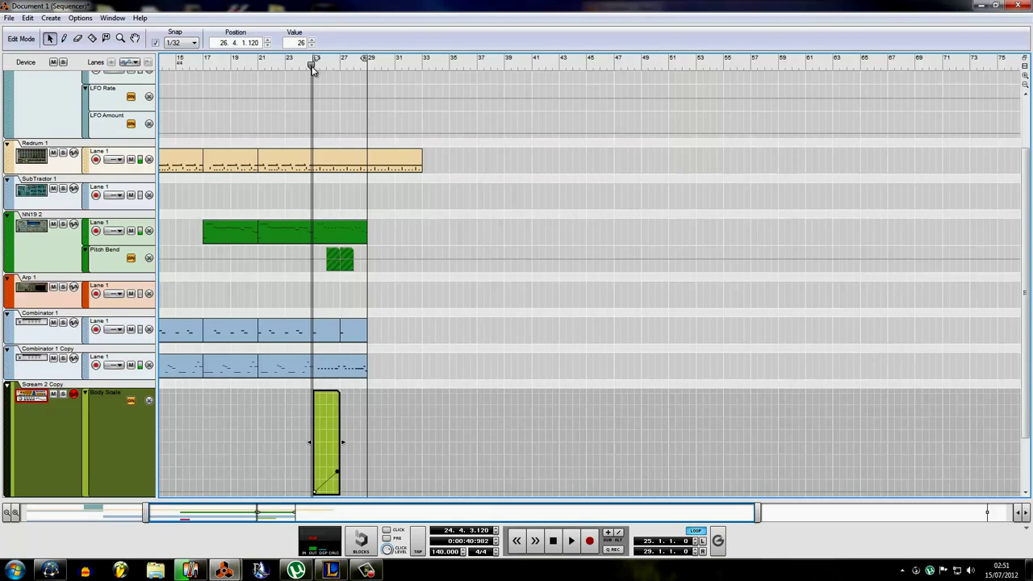
scroll(342, 434, up, 5)
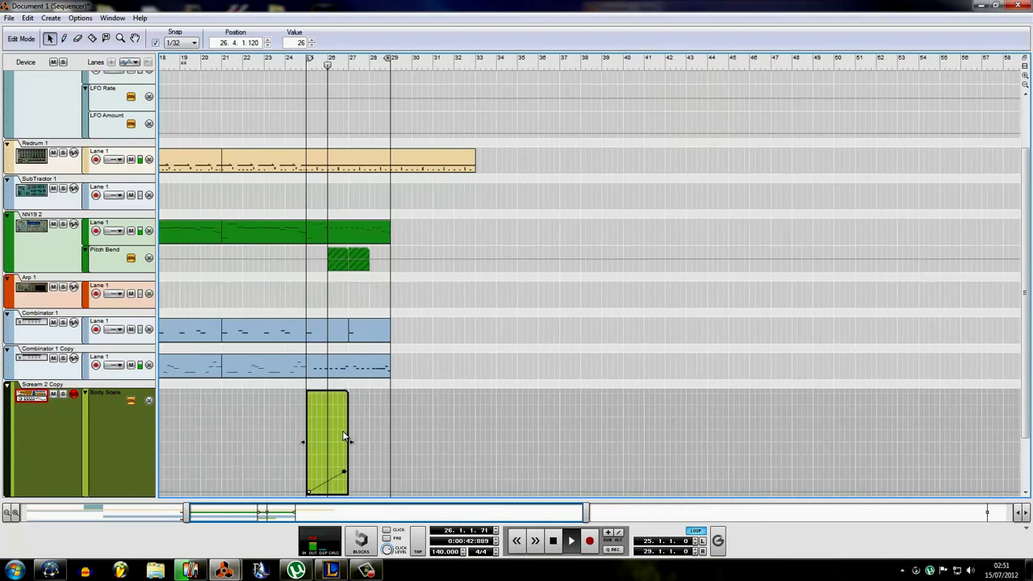
scroll(342, 433, up, 1)
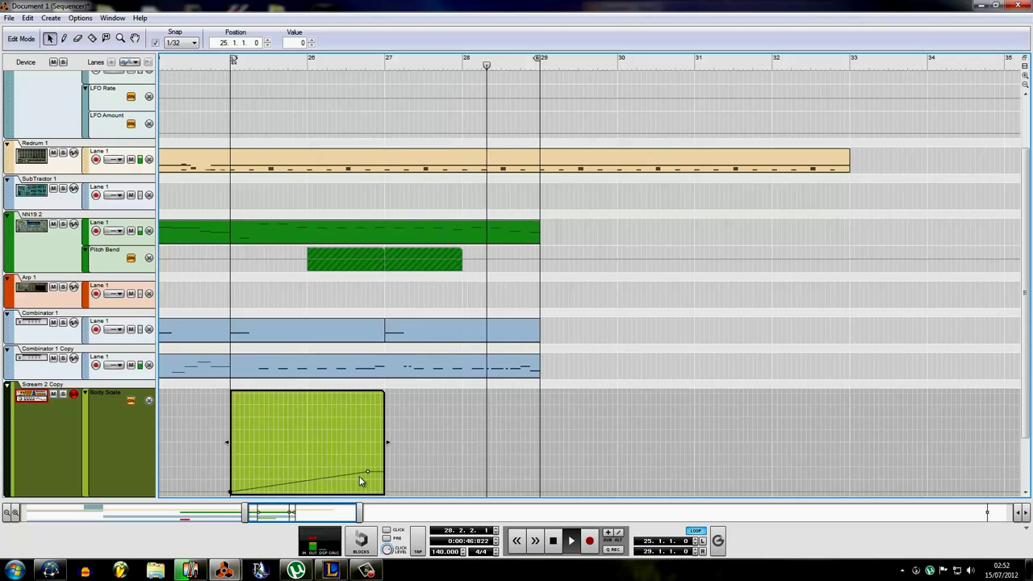
Raise the Body Scale ramp's end point to 127 at 29.1.1, extend its clip to bar 29 and return to the arrangement
drag(368, 472, 540, 393)
drag(387, 443, 540, 444)
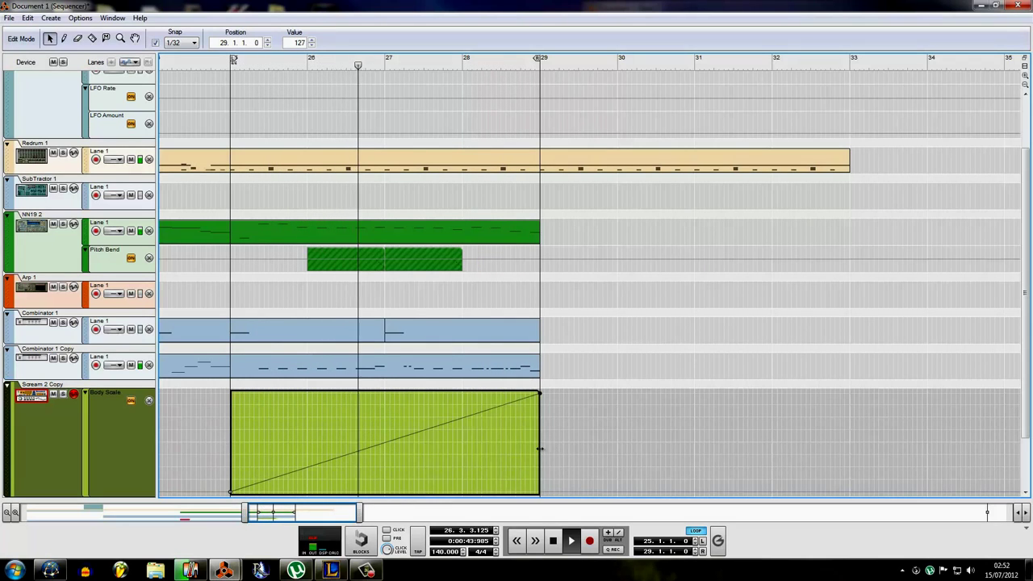
key(shift+Tab)
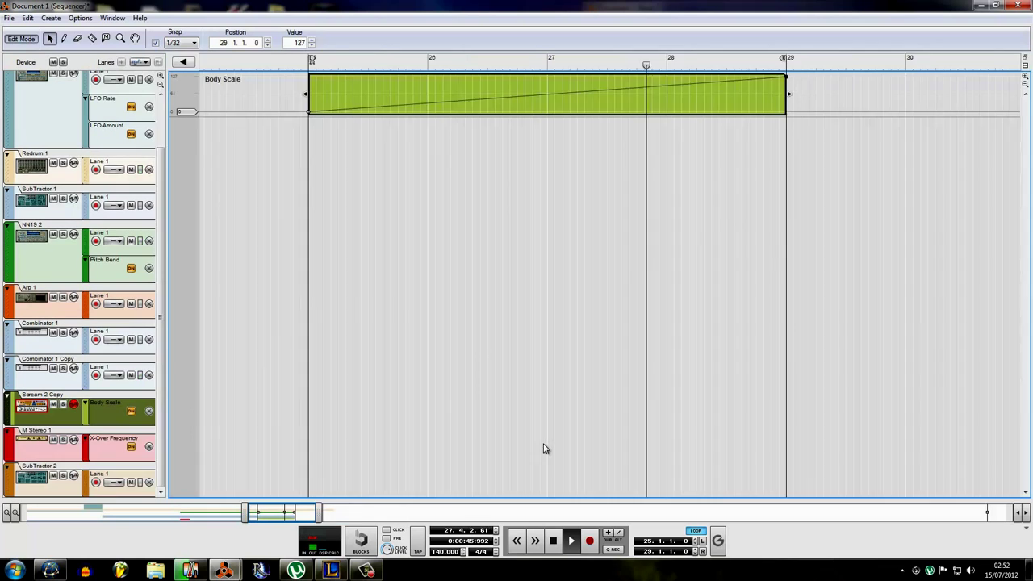
key(shift+Tab)
click(426, 431)
key(g)
key(g)
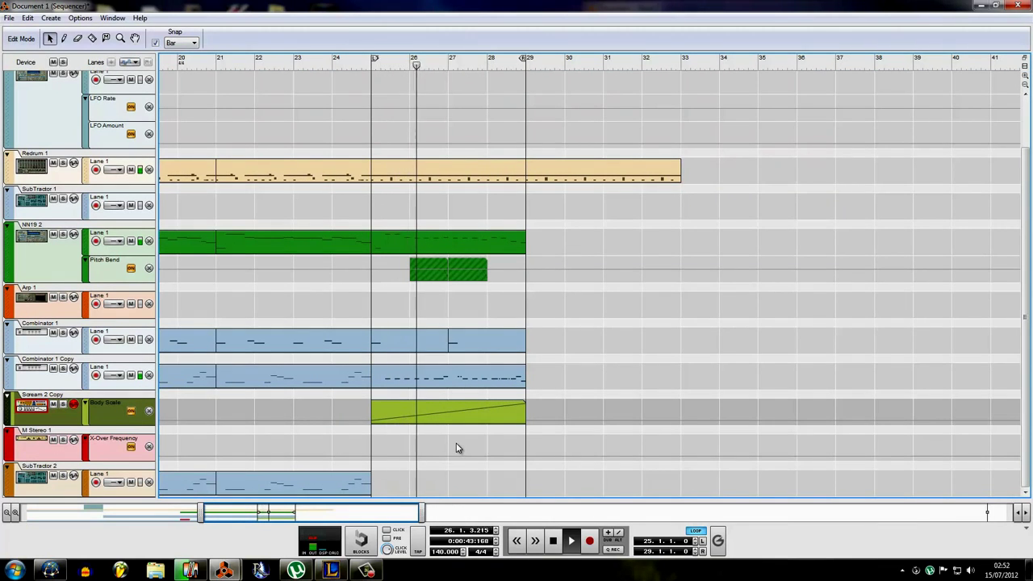
Copy the Combinator 1 Copy clip at bar 25 to the SubTractor 2 lane at the same bar
scroll(456, 448, down, 1)
scroll(457, 449, down, 2)
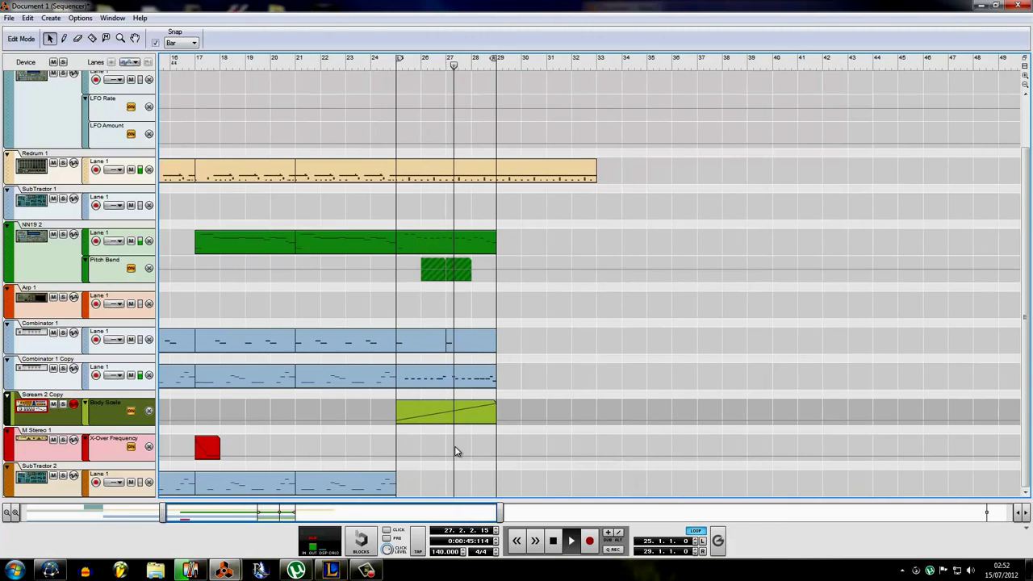
scroll(457, 450, up, 3)
key(g)
drag(451, 379, 450, 476)
click(548, 444)
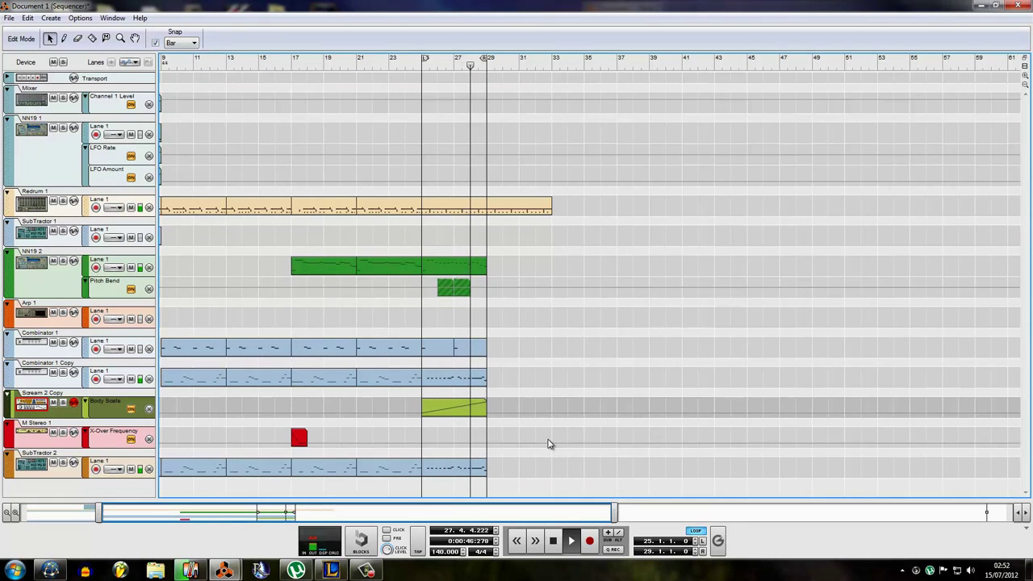
Check the rack from the Combinators up to the mixer and hardware interface, and return to the sequencer
click(231, 569)
click(202, 510)
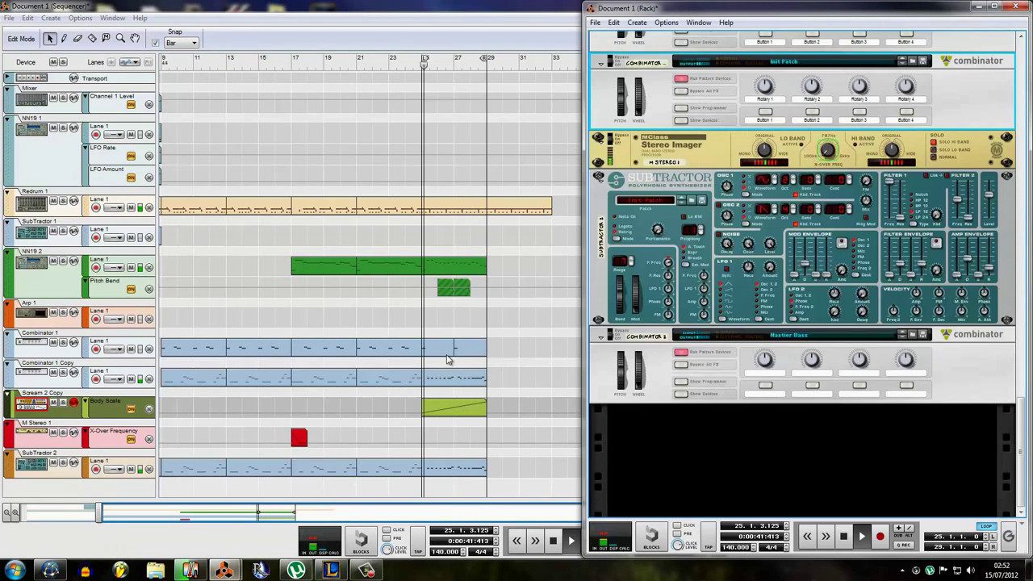
click(659, 362)
scroll(658, 362, up, 2)
scroll(660, 362, up, 20)
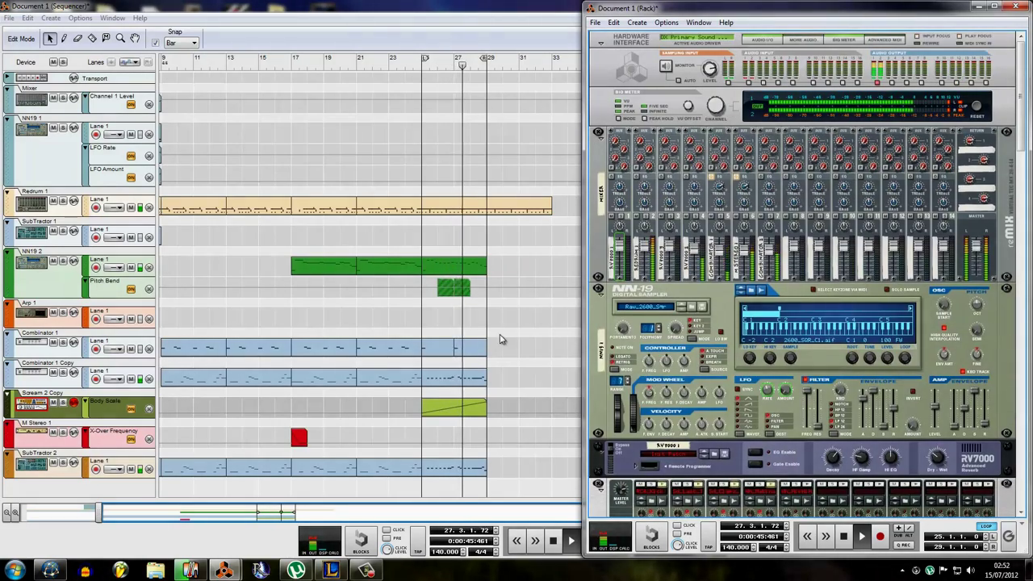
click(508, 376)
Copy the bar 7 Channel 1 Level, NN19 1, LFO Rate and LFO Amount clips to bar 23
drag(382, 509, 216, 509)
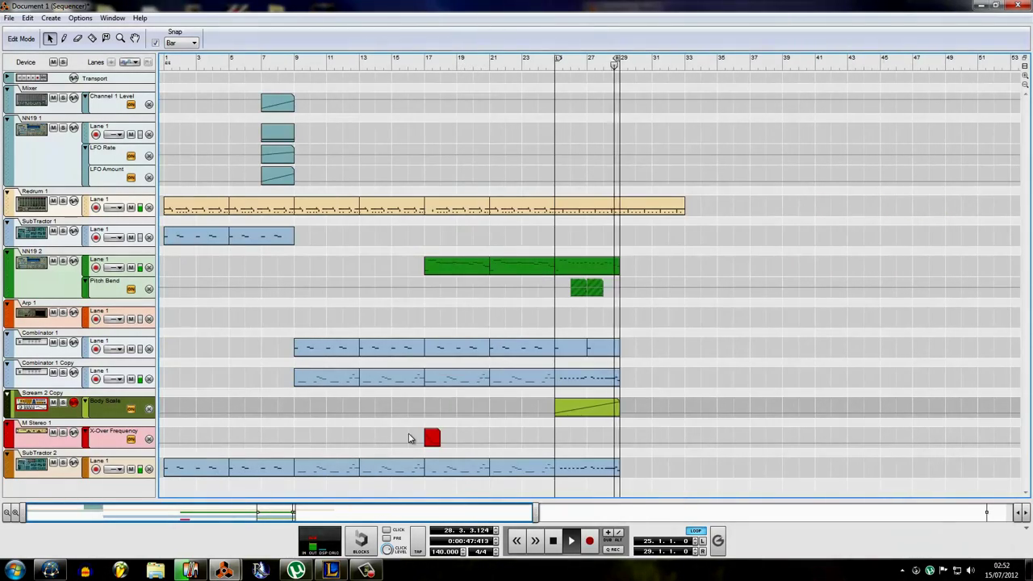
scroll(410, 435, down, 1)
drag(304, 187, 242, 128)
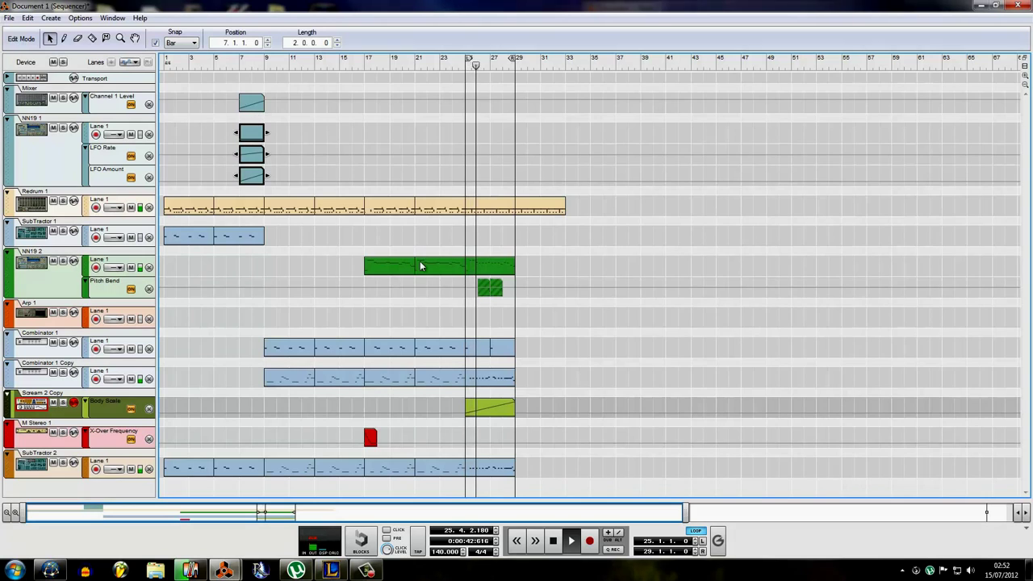
drag(305, 163, 259, 101)
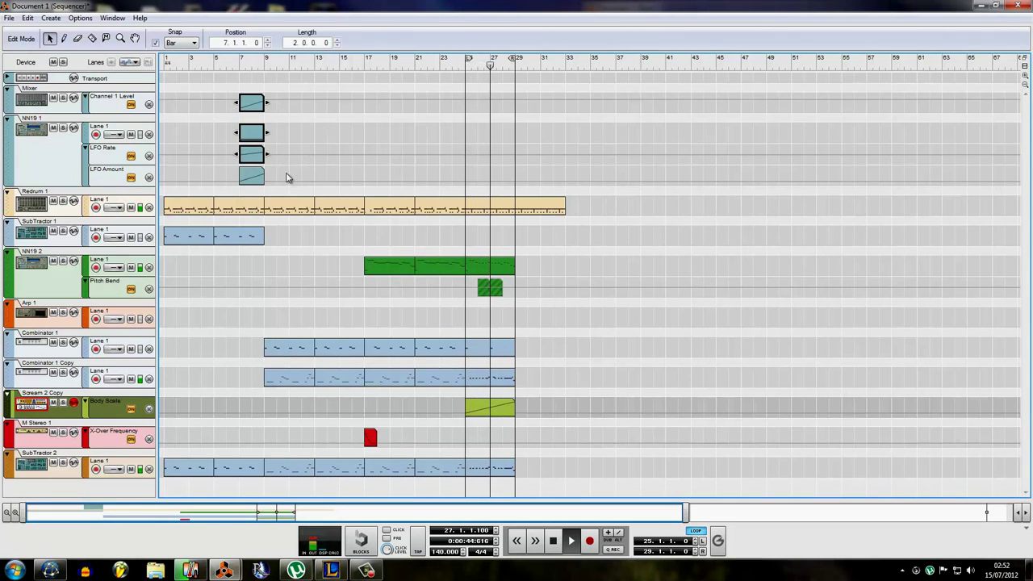
key(ctrl+c)
key(ctrl+v)
drag(457, 104, 453, 104)
Play the arrangement from bar 1 to check it
key(space)
key(shift+Return)
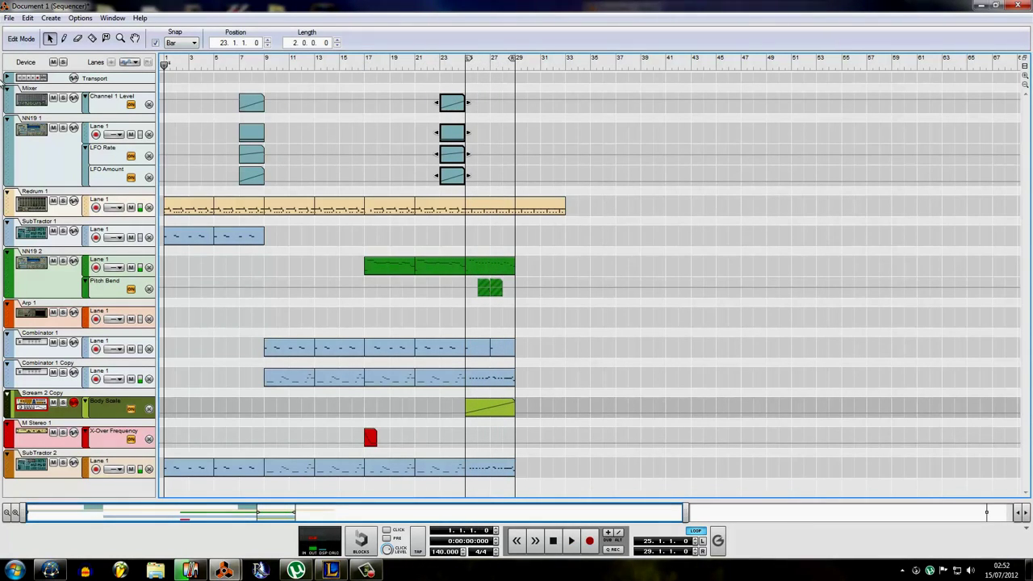
key(space)
click(369, 168)
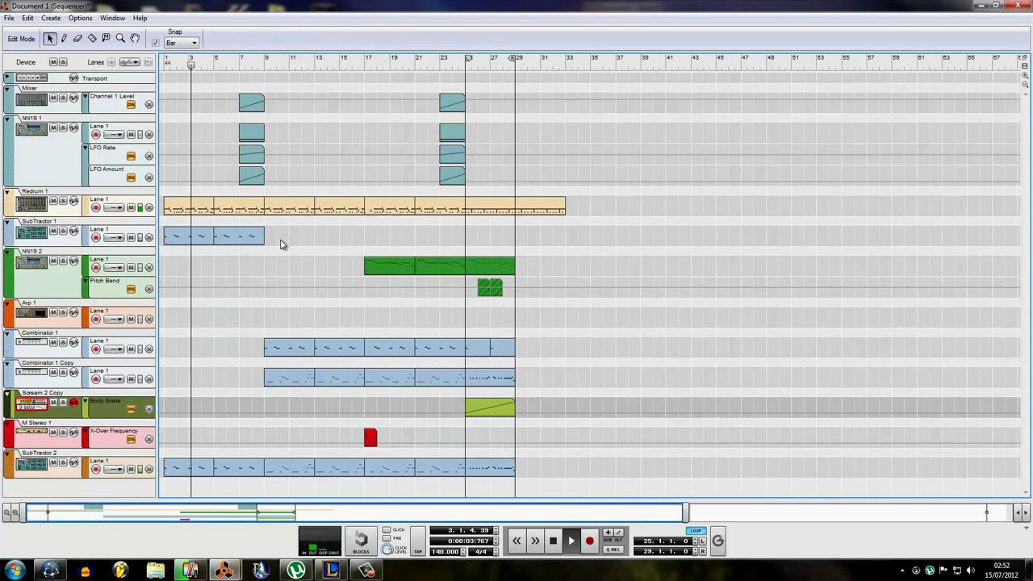
click(329, 570)
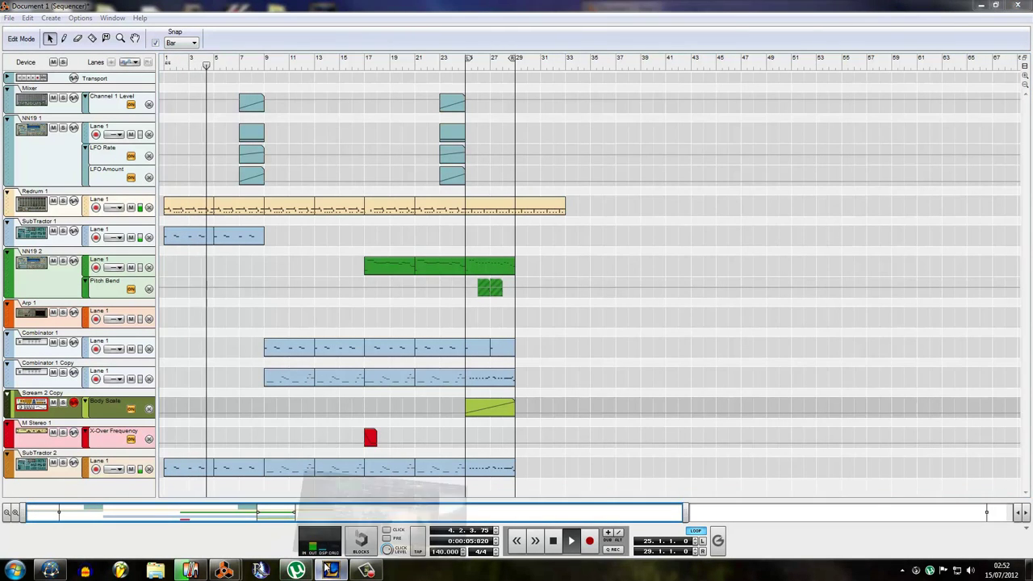
click(777, 510)
click(777, 510)
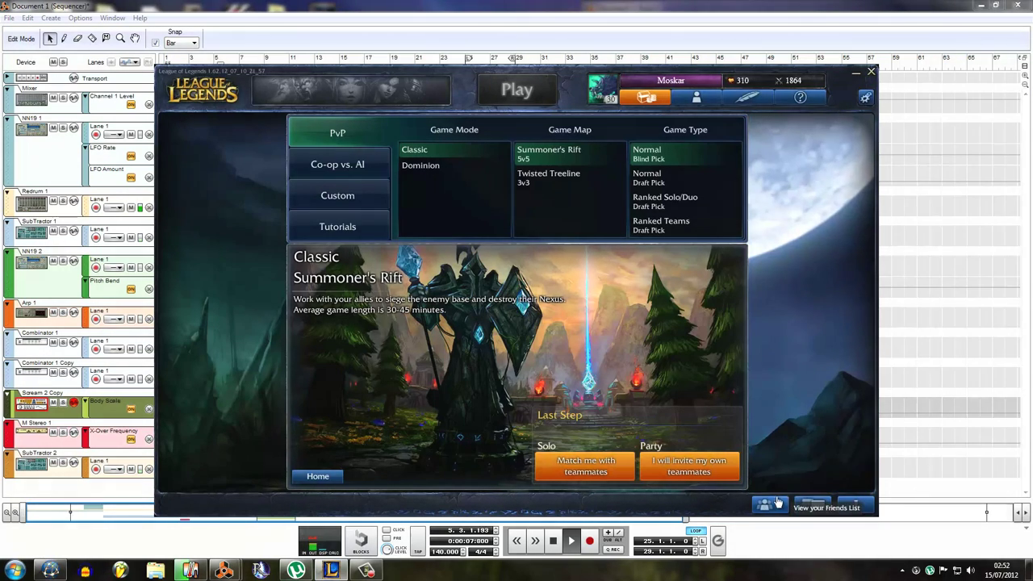
click(777, 508)
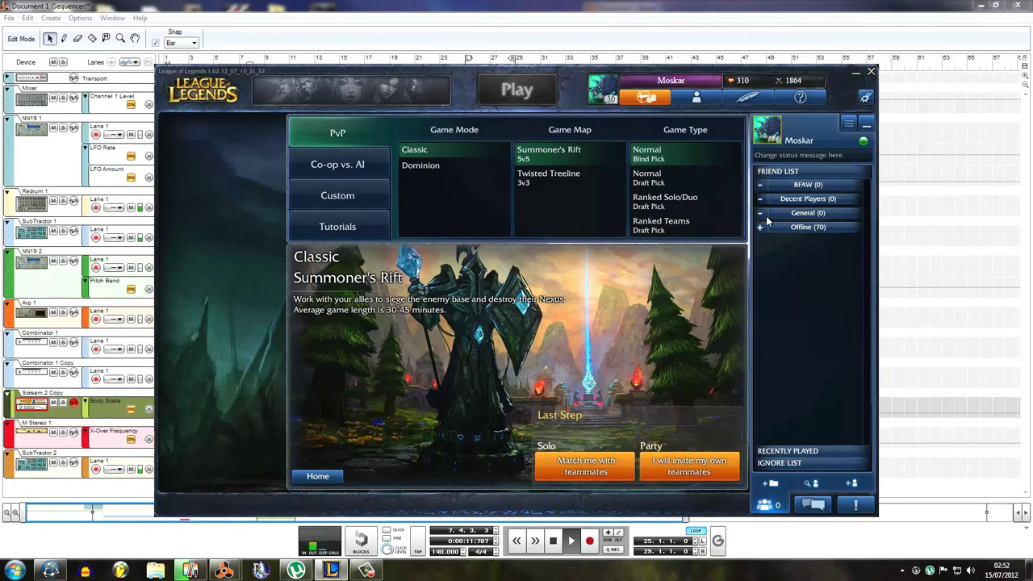
click(768, 504)
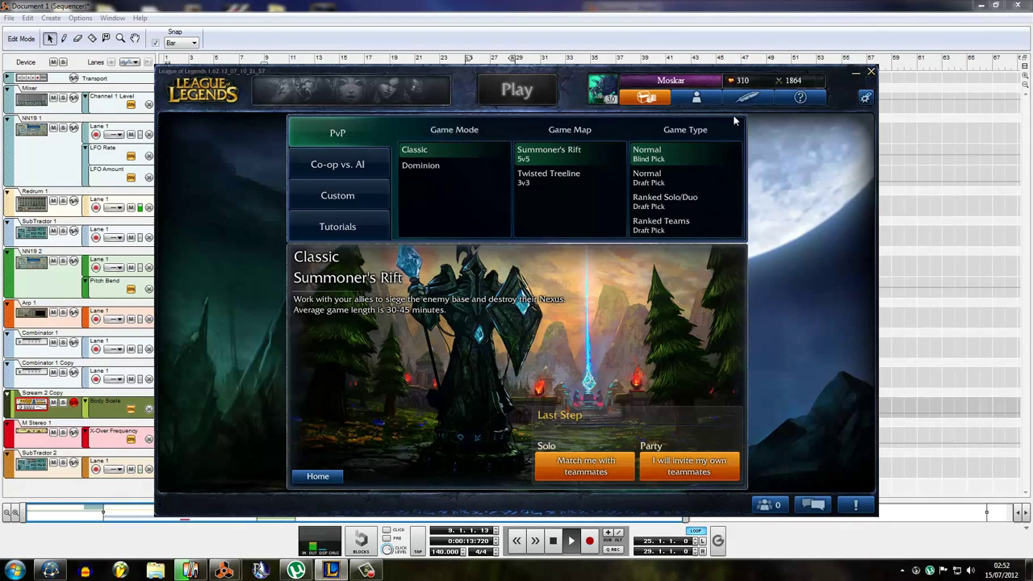
click(902, 356)
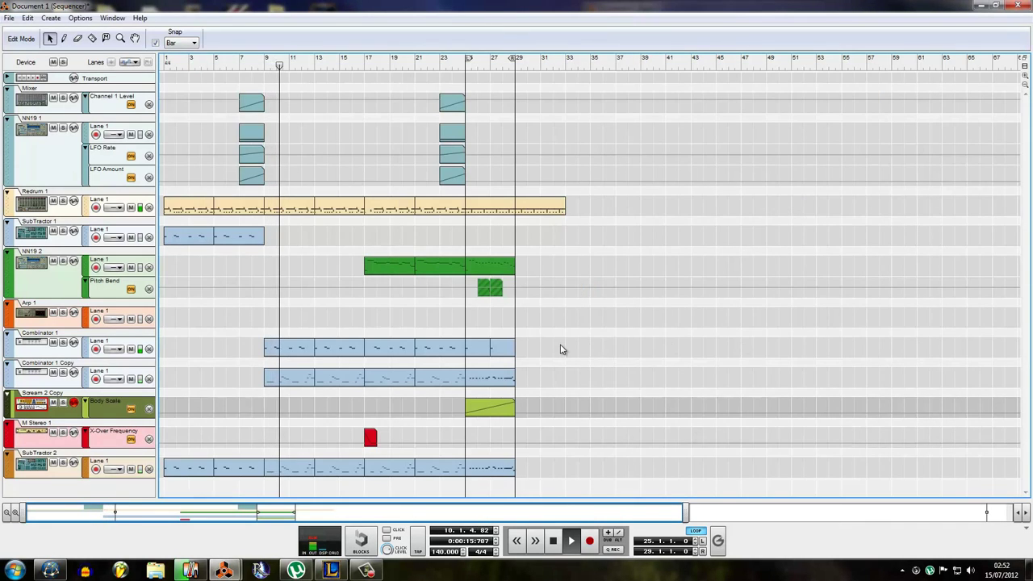
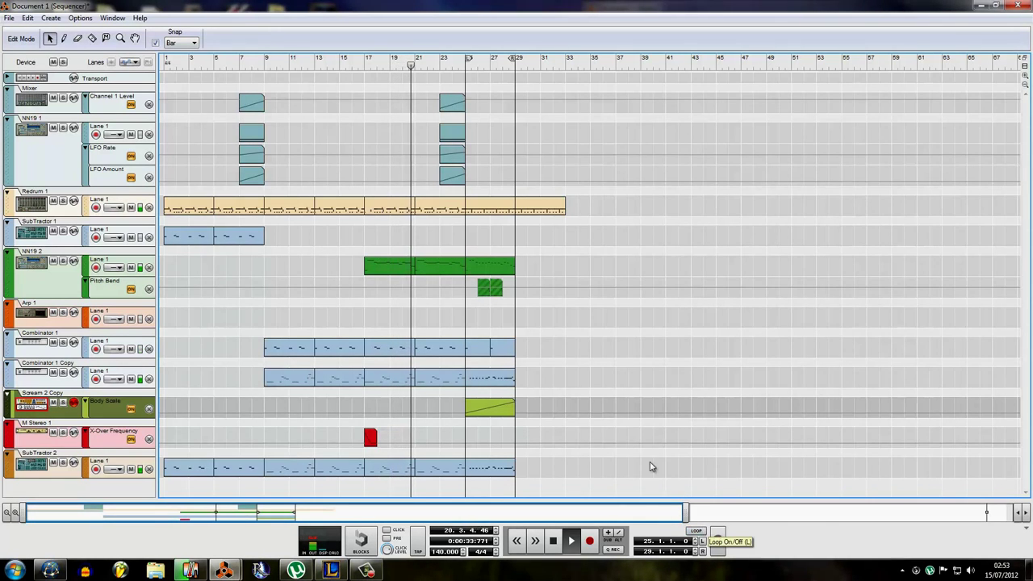
Duplicate the bar 25 clips of NN19 2, Pitch Bend, both Combinators, Body Scale and SubTractor 2 four bars on, starting at bar 29
drag(565, 464, 539, 288)
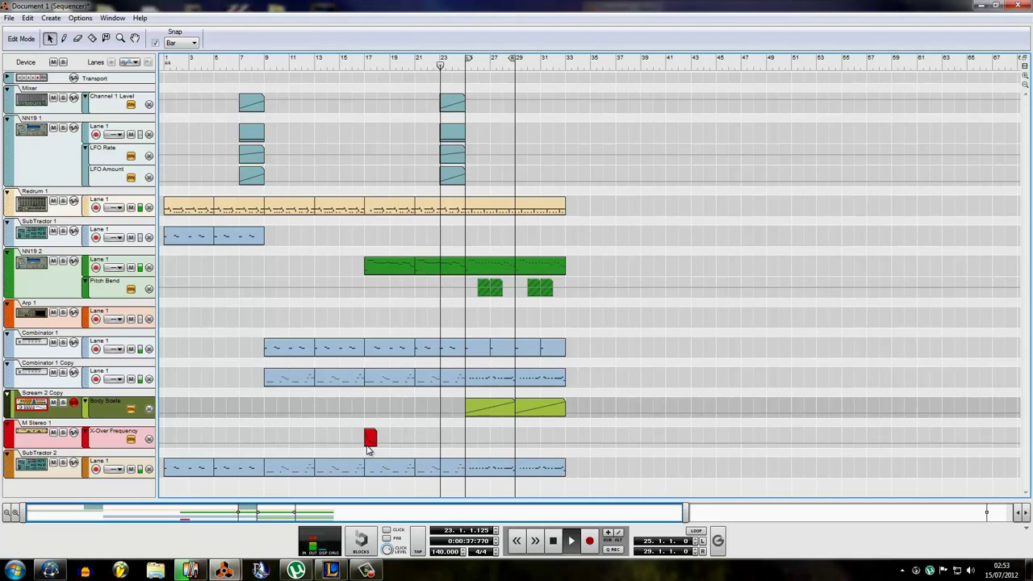
drag(370, 439, 468, 452)
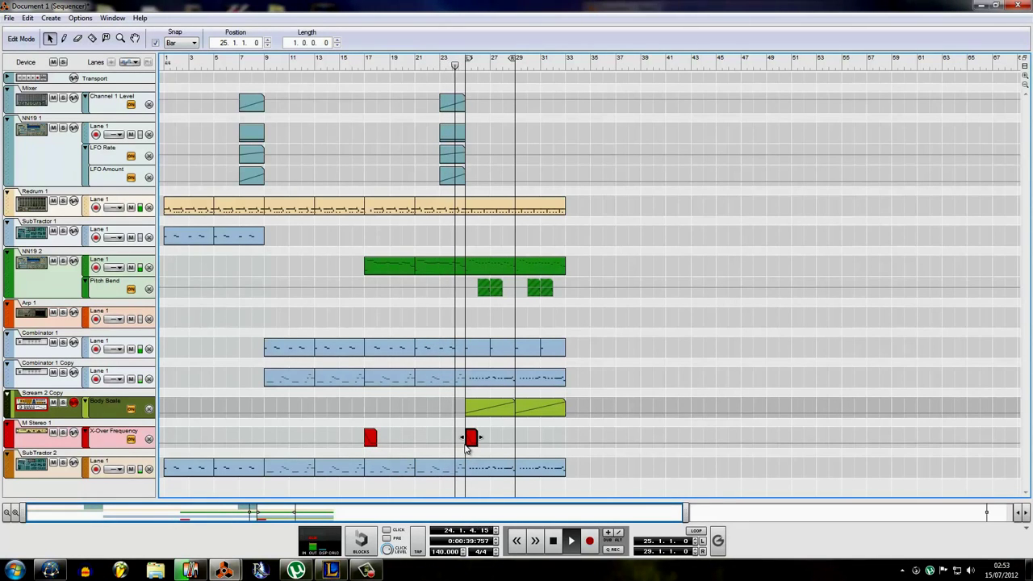
drag(475, 440, 462, 443)
key(Delete)
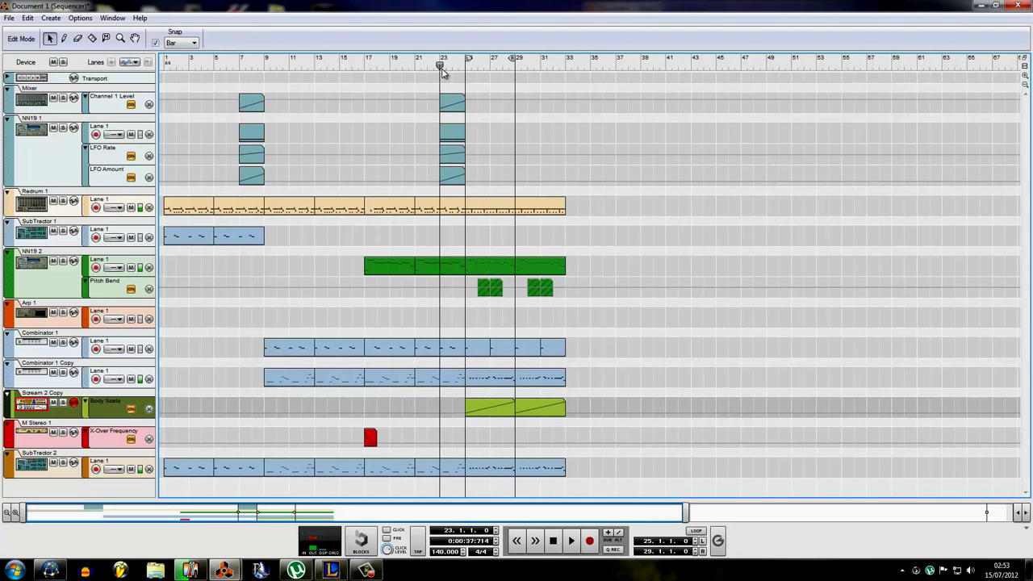
Set the bar 23 Channel 1 Level automation to start at 72 and reach 100 at 24.4.4.120, listening from bar 23
click(443, 73)
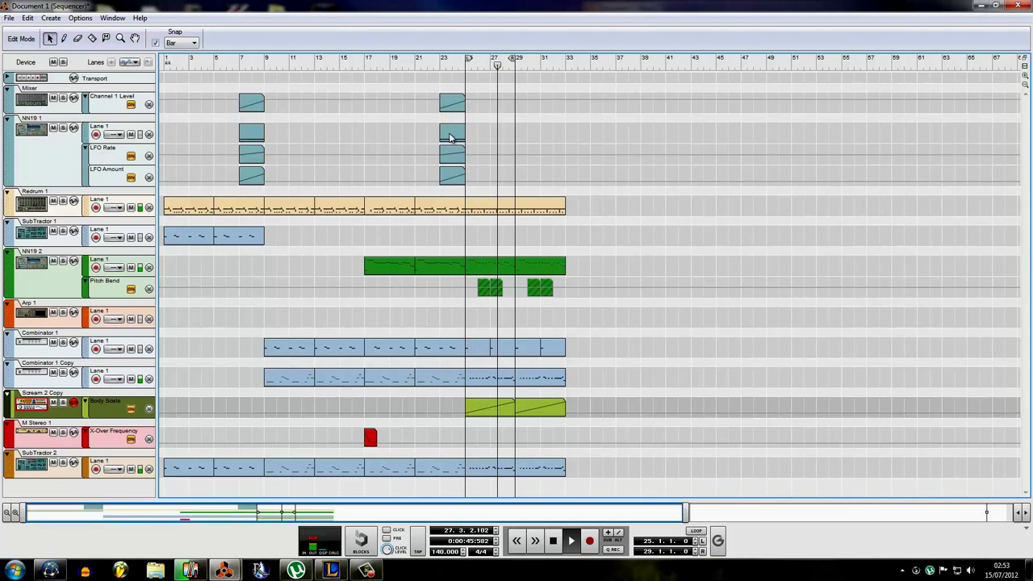
double_click(454, 103)
click(467, 117)
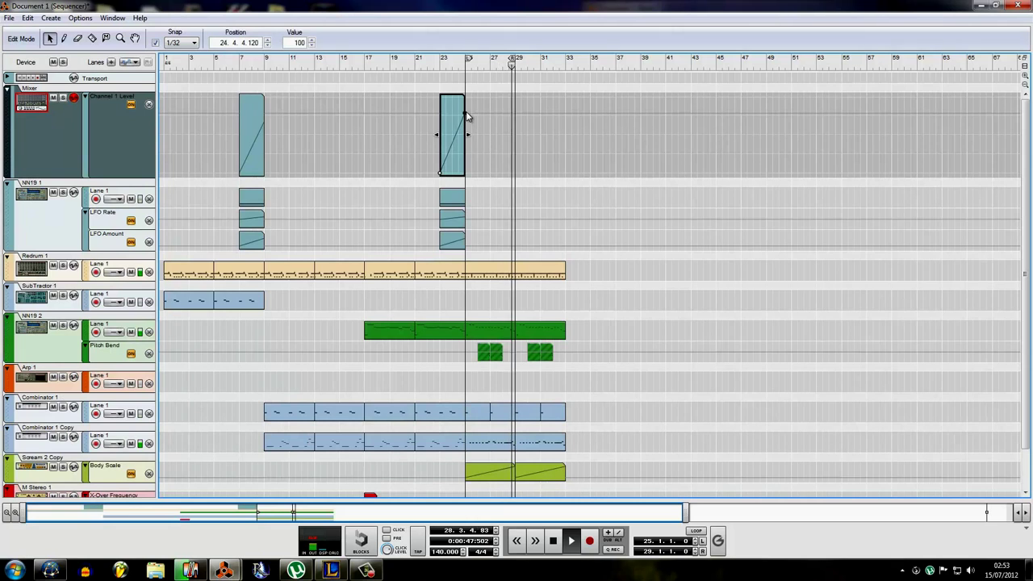
click(440, 65)
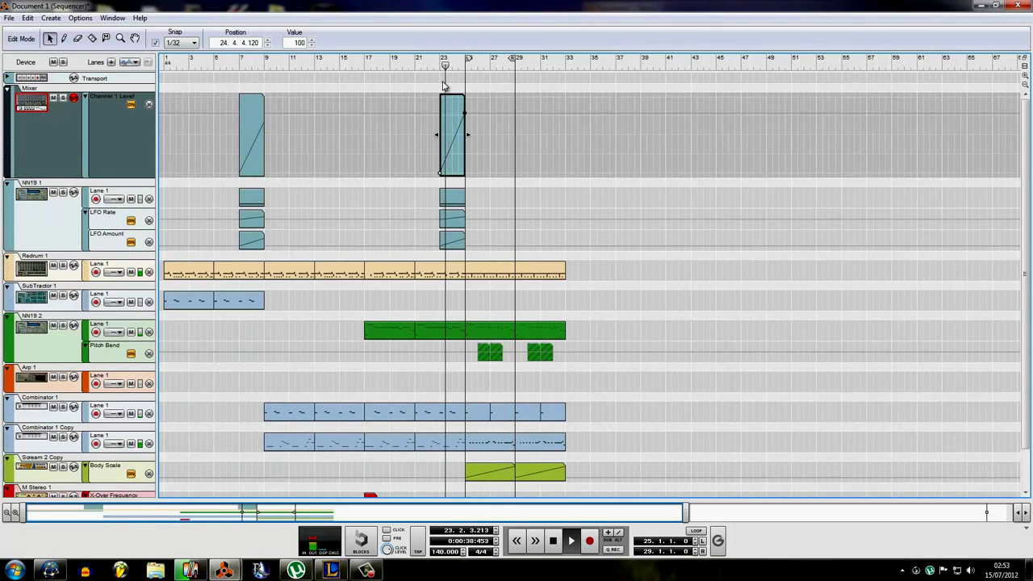
double_click(461, 124)
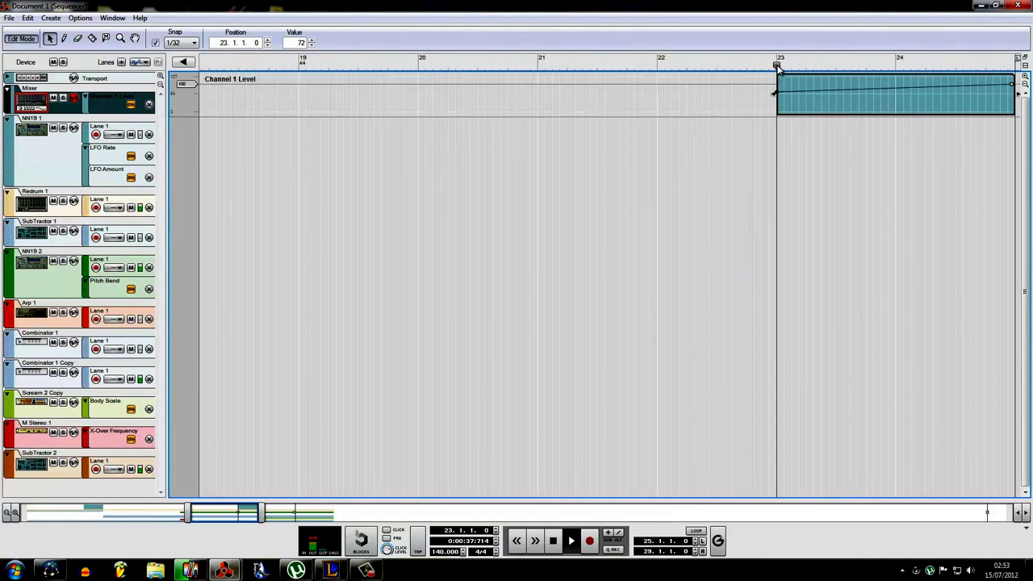
key(ctrl+e)
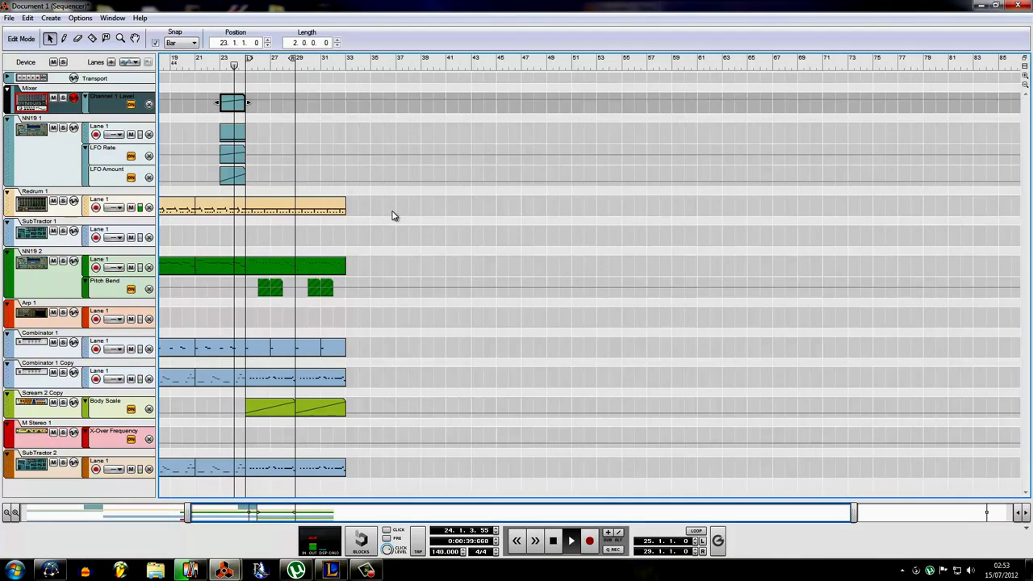
Move the left and right loop locators to bar 1
click(393, 202)
drag(401, 507, 176, 518)
click(339, 381)
click(344, 441)
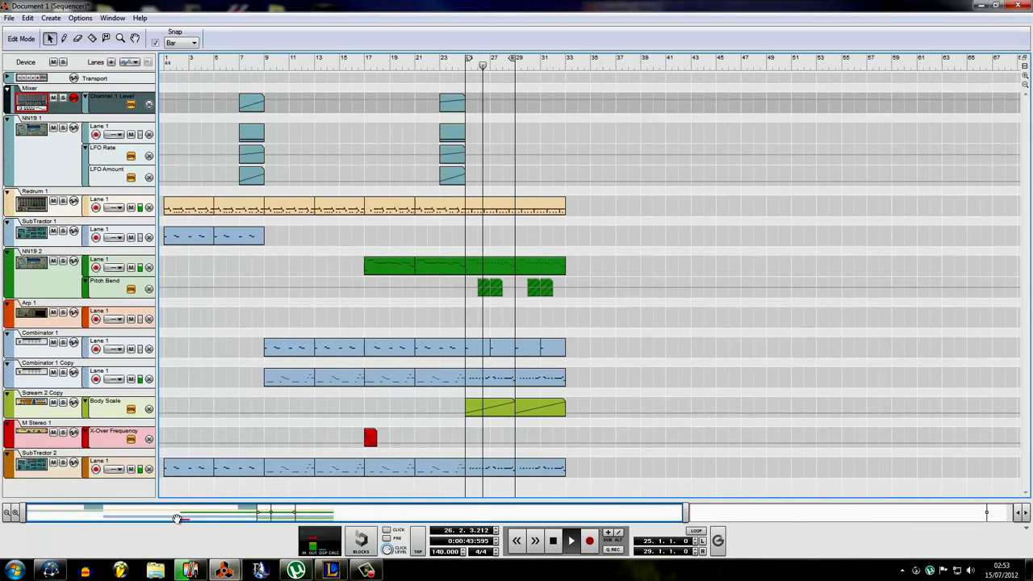
scroll(347, 418, down, 1)
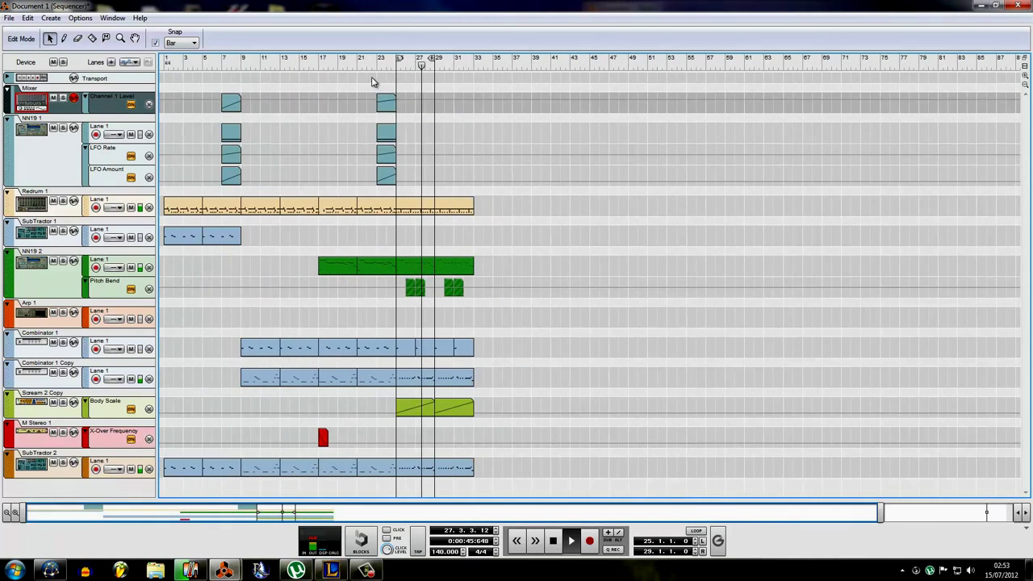
drag(398, 59, 120, 72)
drag(432, 59, 164, 65)
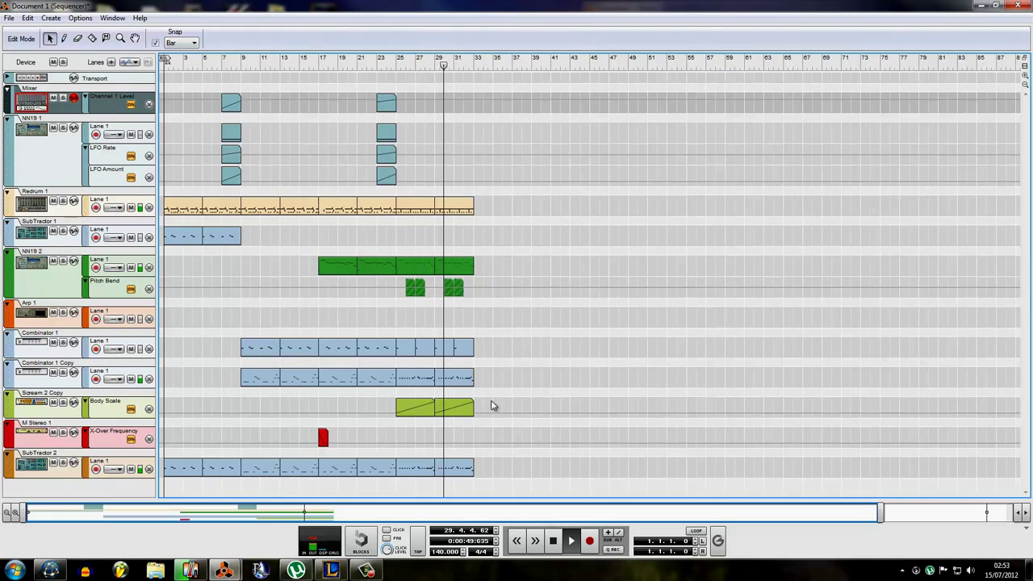
Copy the section from bars 25–33 to bar 33 and delete the new Combinator 1 Copy and Body Scale clips
drag(495, 478, 403, 206)
ctrl+drag(403, 206, 488, 213)
drag(568, 446, 501, 366)
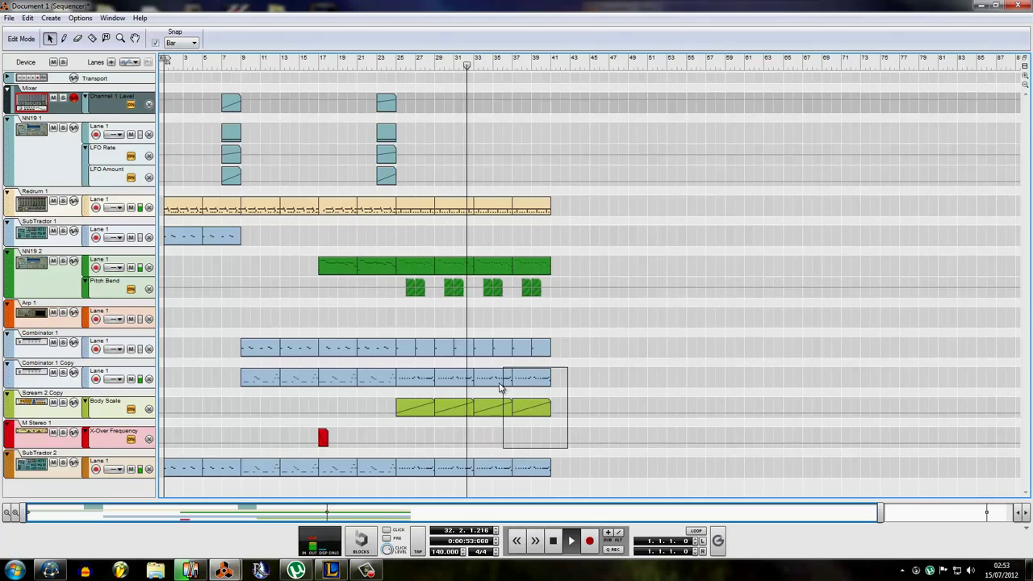
key(Delete)
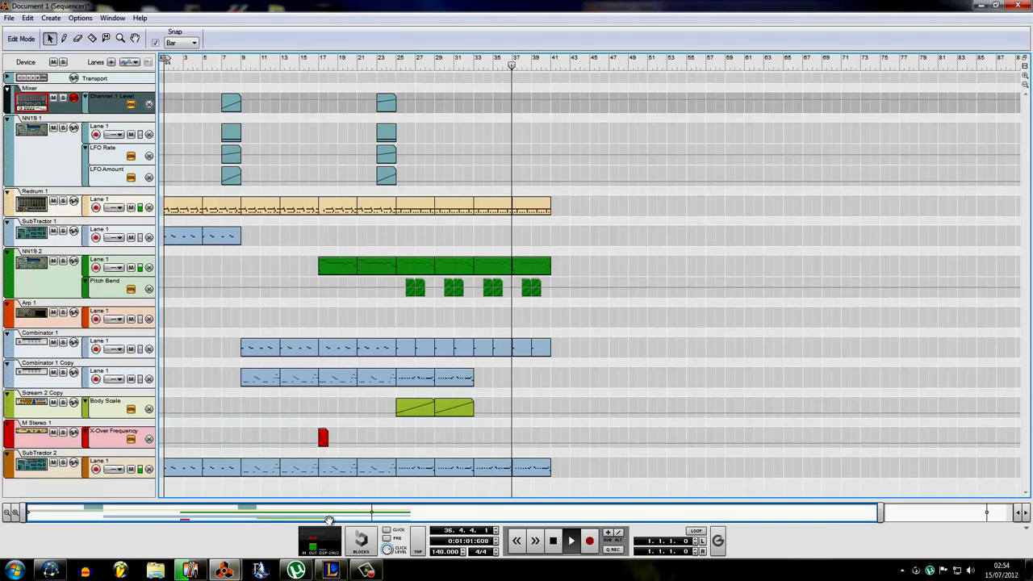
Copy the Redrum, NN19 2 and Pitch Bend clips from bars 33–41 to bar 41
drag(575, 298, 488, 204)
ctrl+drag(494, 205, 572, 208)
click(569, 184)
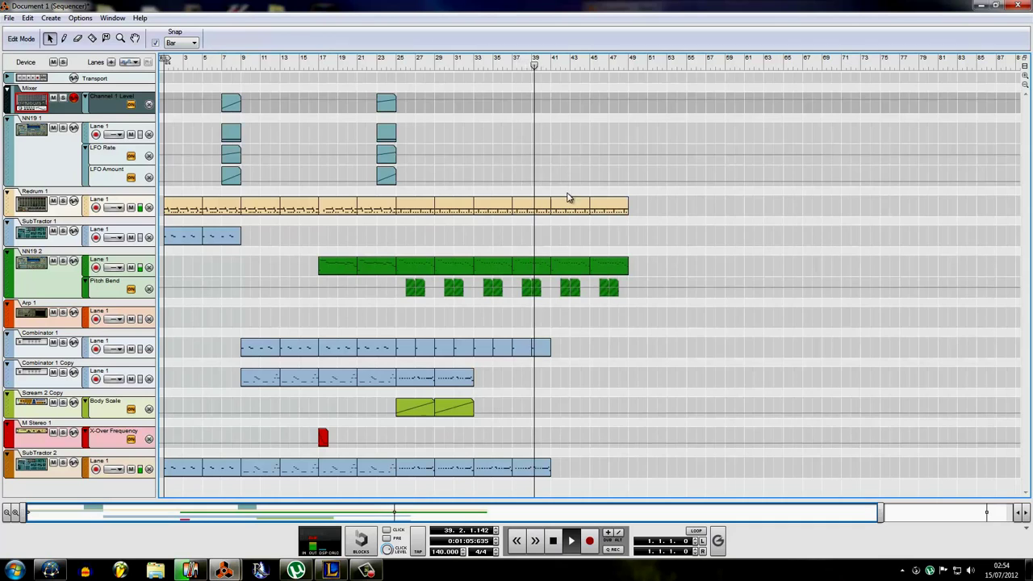
Copy the bar 23 build-up clips of Channel 1 Level, NN19 1, LFO Rate and LFO Amount to bar 47
click(198, 239)
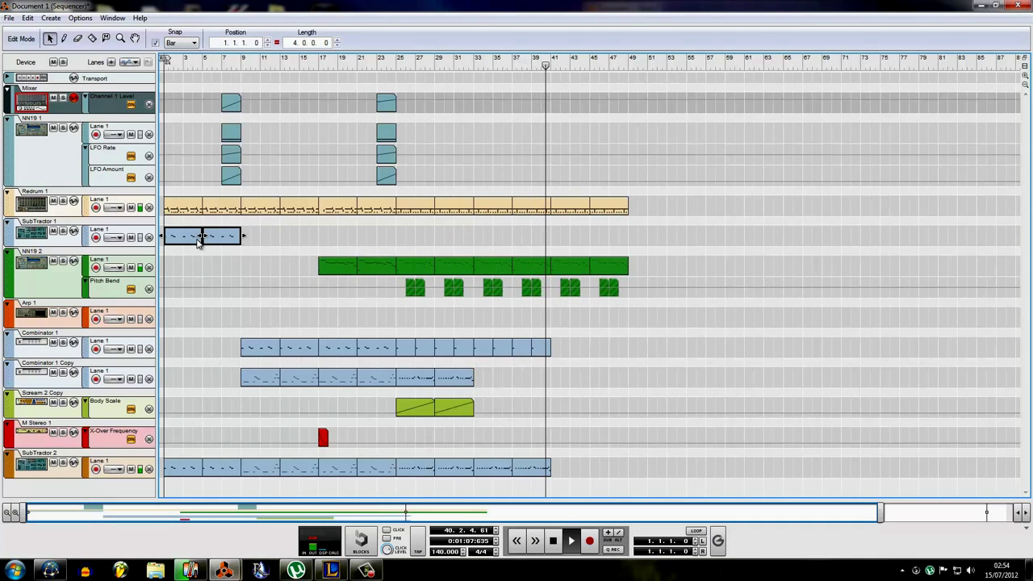
click(298, 242)
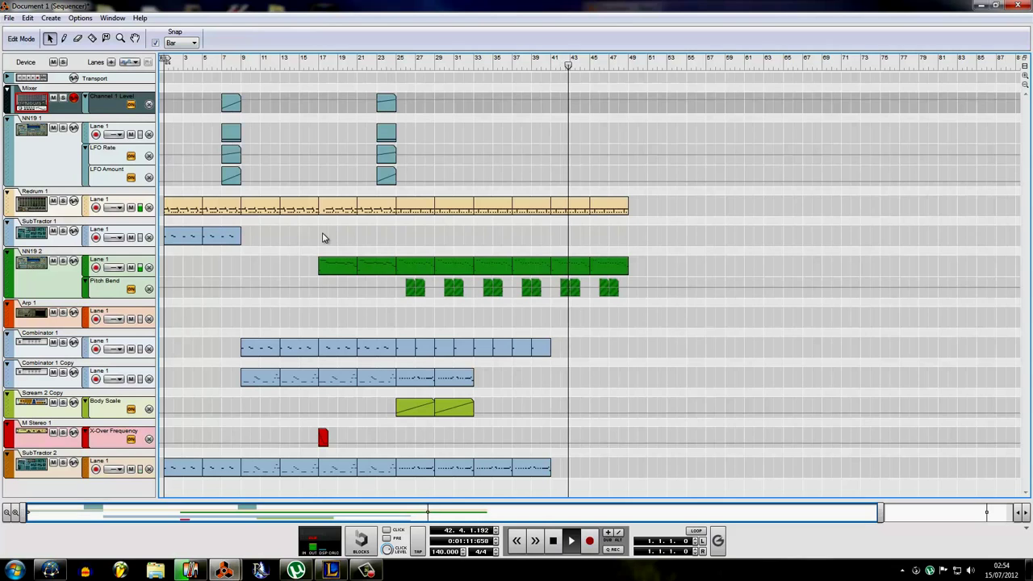
drag(403, 180, 625, 103)
click(481, 126)
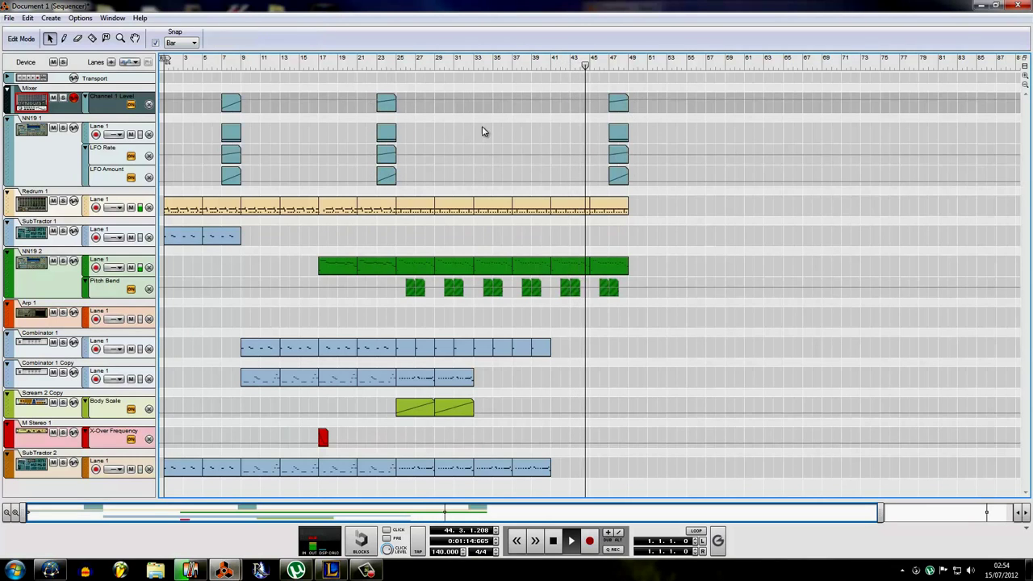
Copy the opening Redrum 1 and SubTractor 1 clips from bars 1–9 to bar 49
drag(178, 195, 688, 208)
shift+click(177, 209)
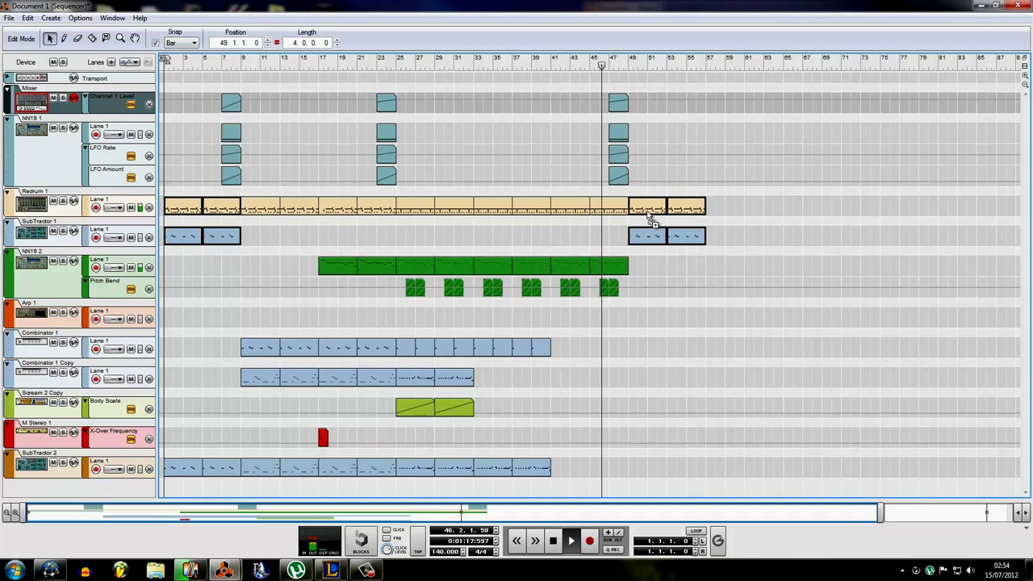
click(668, 185)
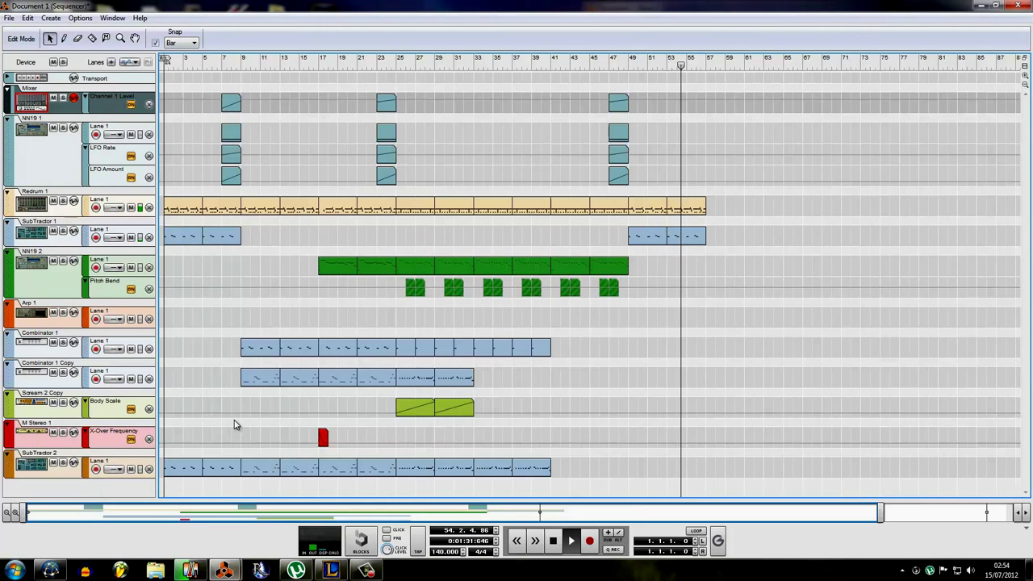
Save the song as whogivesaflyingfuckwhatthisiscalled in the 2012 Reason Folder as a Reason Song File
key(ctrl+s)
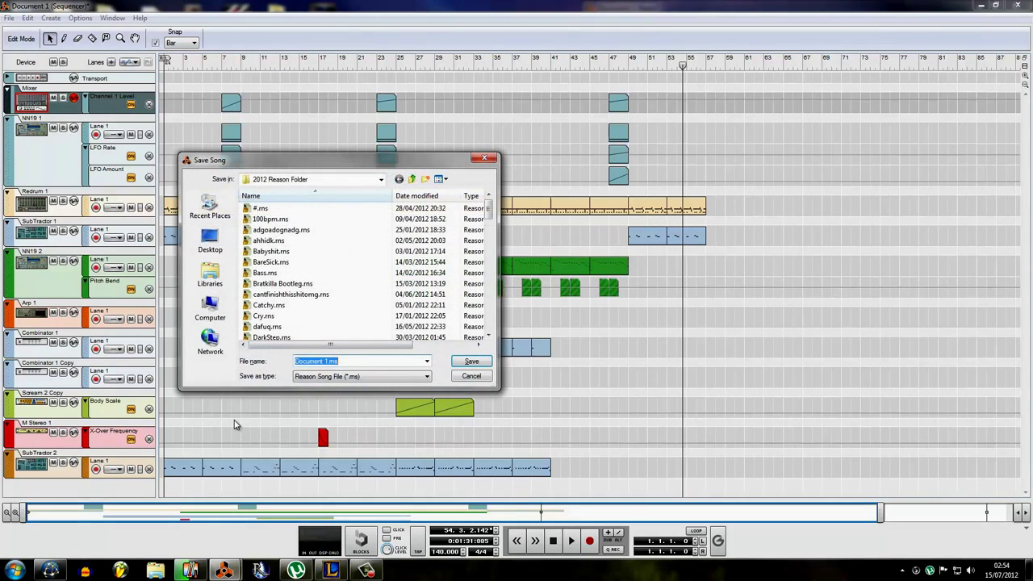
text(whogivesaflyingfuckwhatthisiscalled)
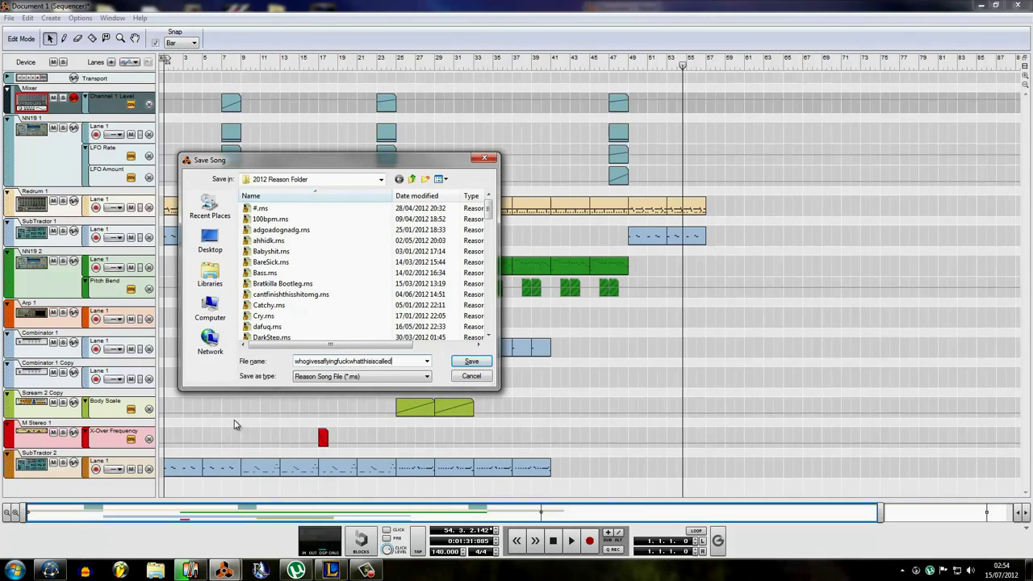
key(Return)
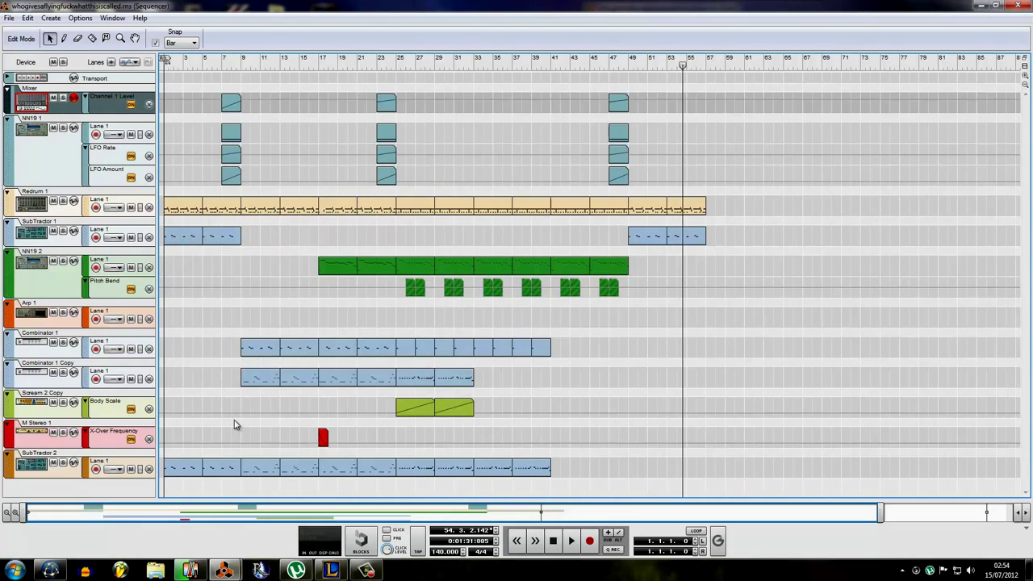
click(9, 18)
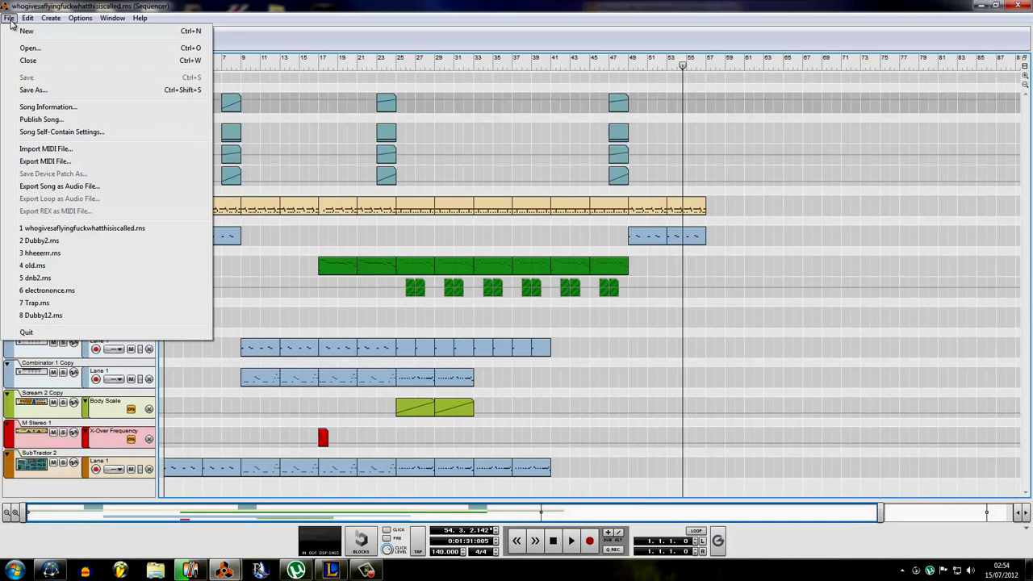
click(11, 21)
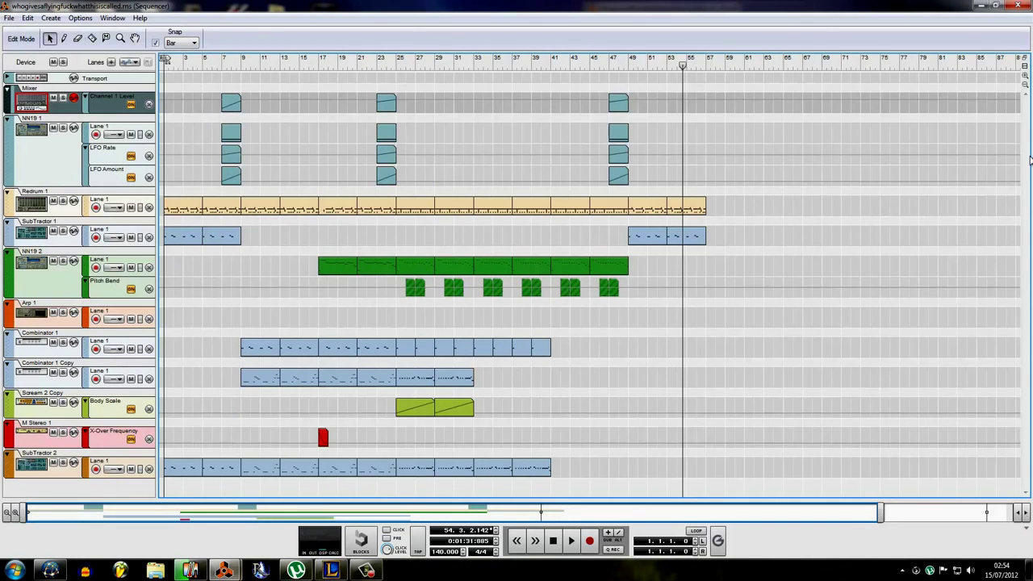